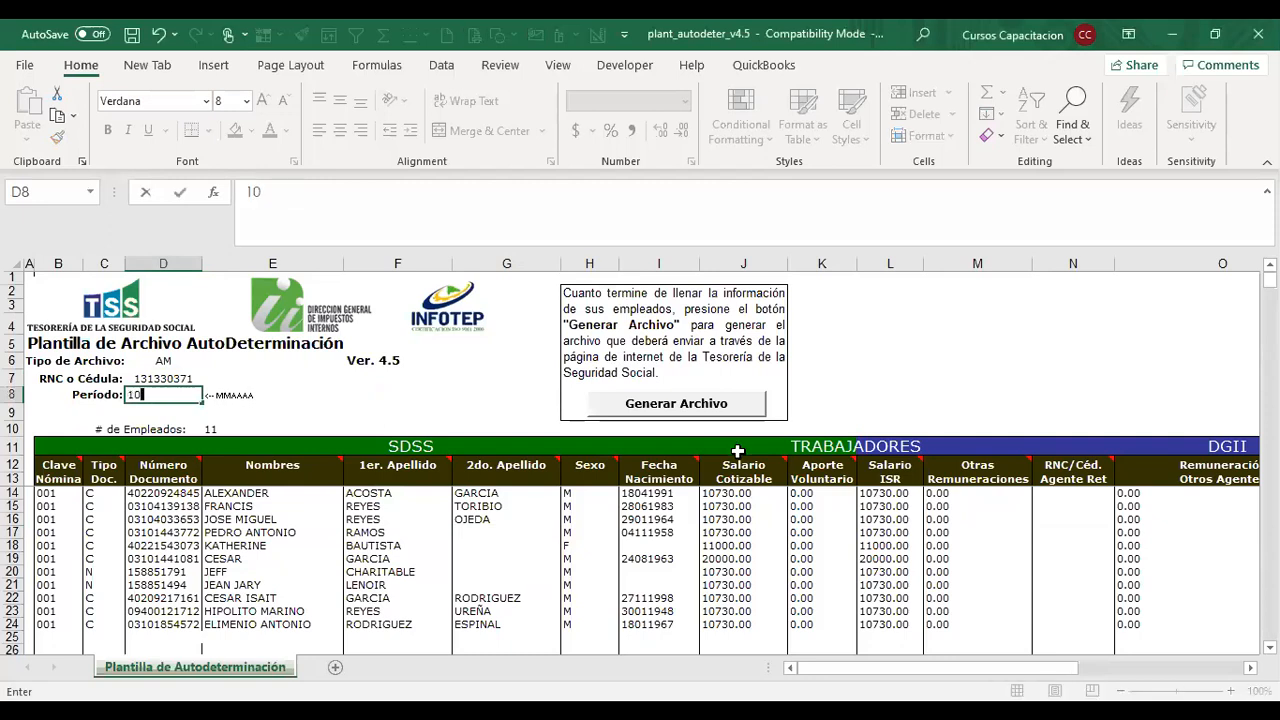
# Set the Período of the autodetermination template to 102020
pyautogui.write('2020')
pyautogui.press('Return')
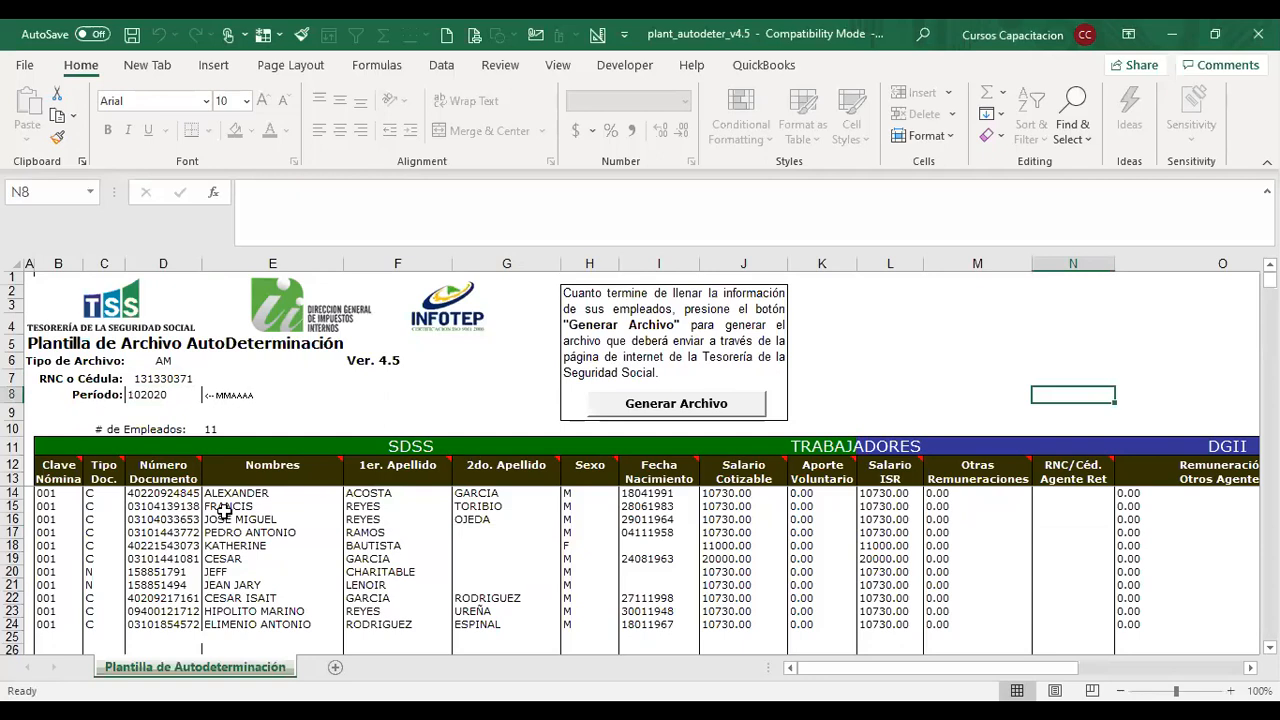
# Examine the employees' payroll key, document type, surname and sex columns, including the N-type document rows and the blank second surname of the F-marked employee
pyautogui.moveTo(56, 494); pyautogui.dragTo(45, 614)
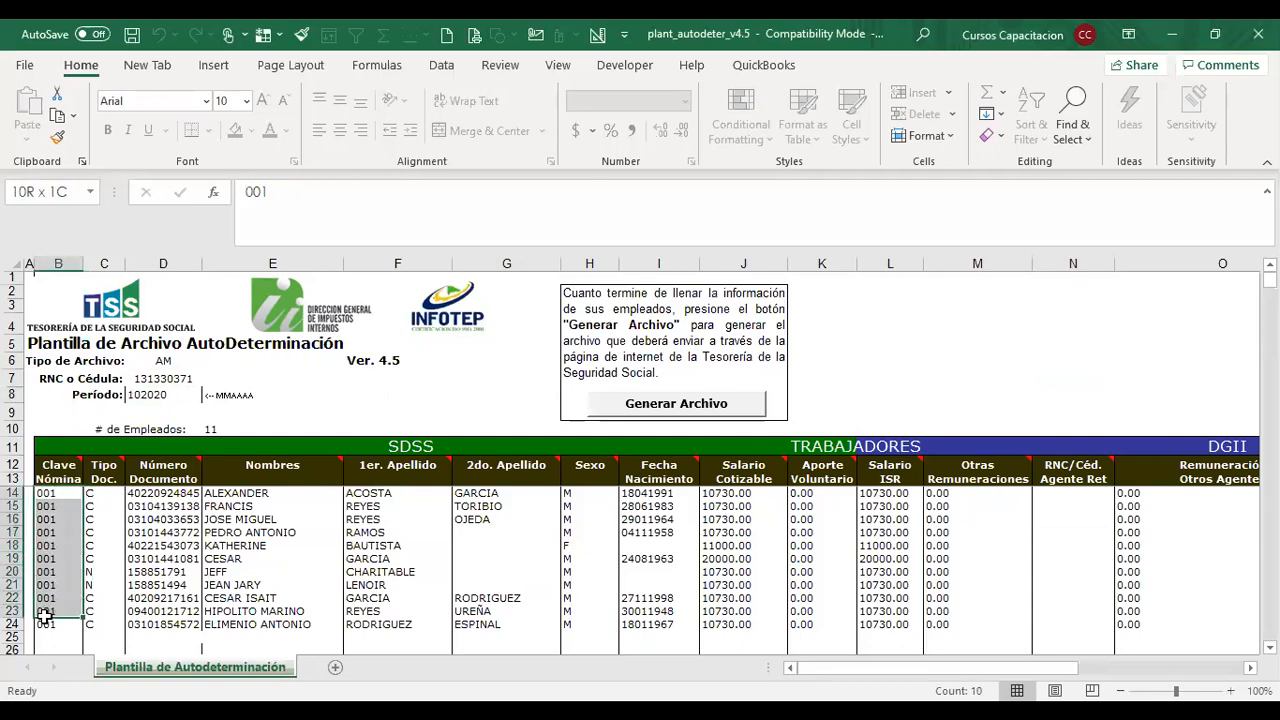
pyautogui.moveTo(45, 614); pyautogui.dragTo(45, 614)
pyautogui.moveTo(104, 494); pyautogui.dragTo(93, 622)
pyautogui.moveTo(92, 573); pyautogui.dragTo(248, 580)
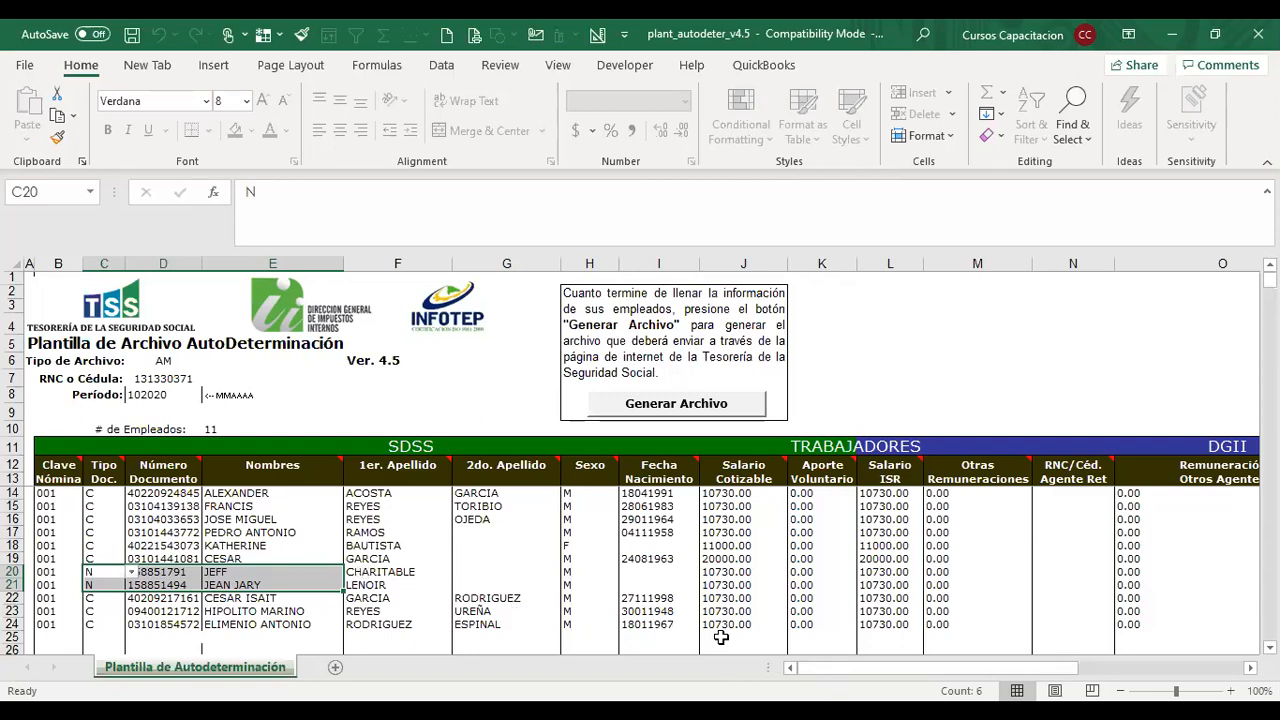
pyautogui.moveTo(377, 493); pyautogui.dragTo(373, 624)
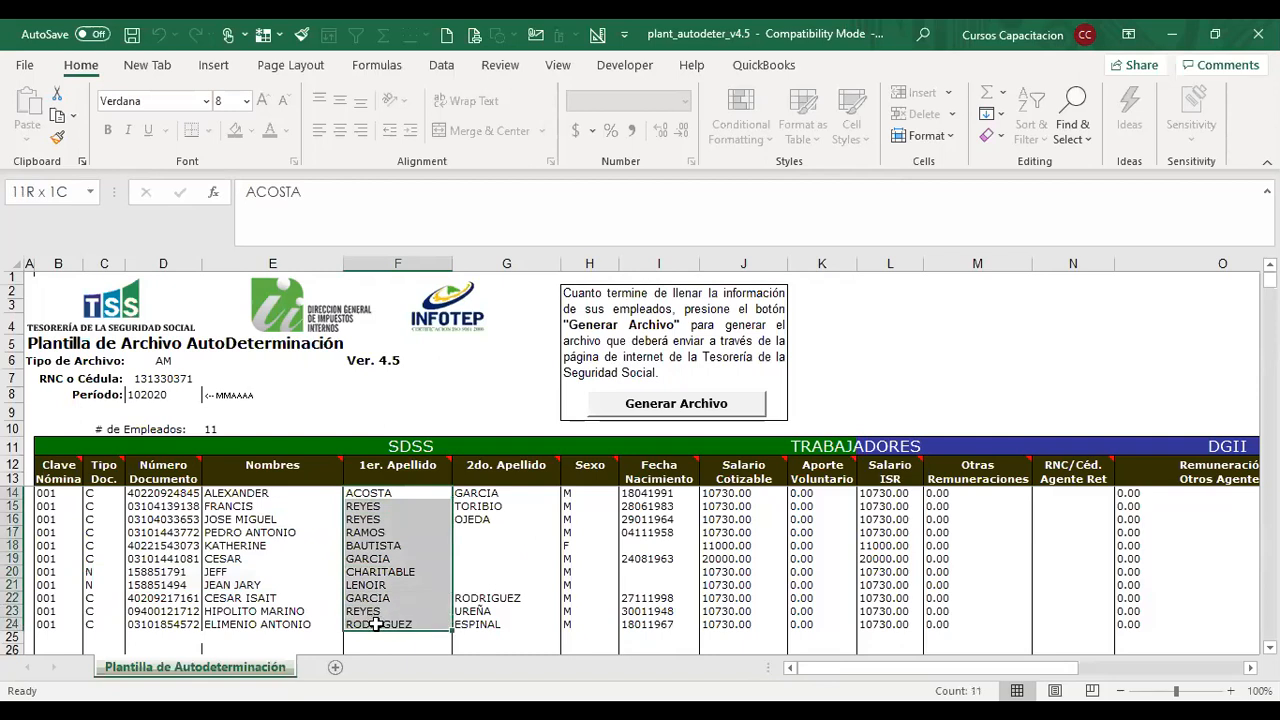
pyautogui.moveTo(476, 494); pyautogui.dragTo(487, 622)
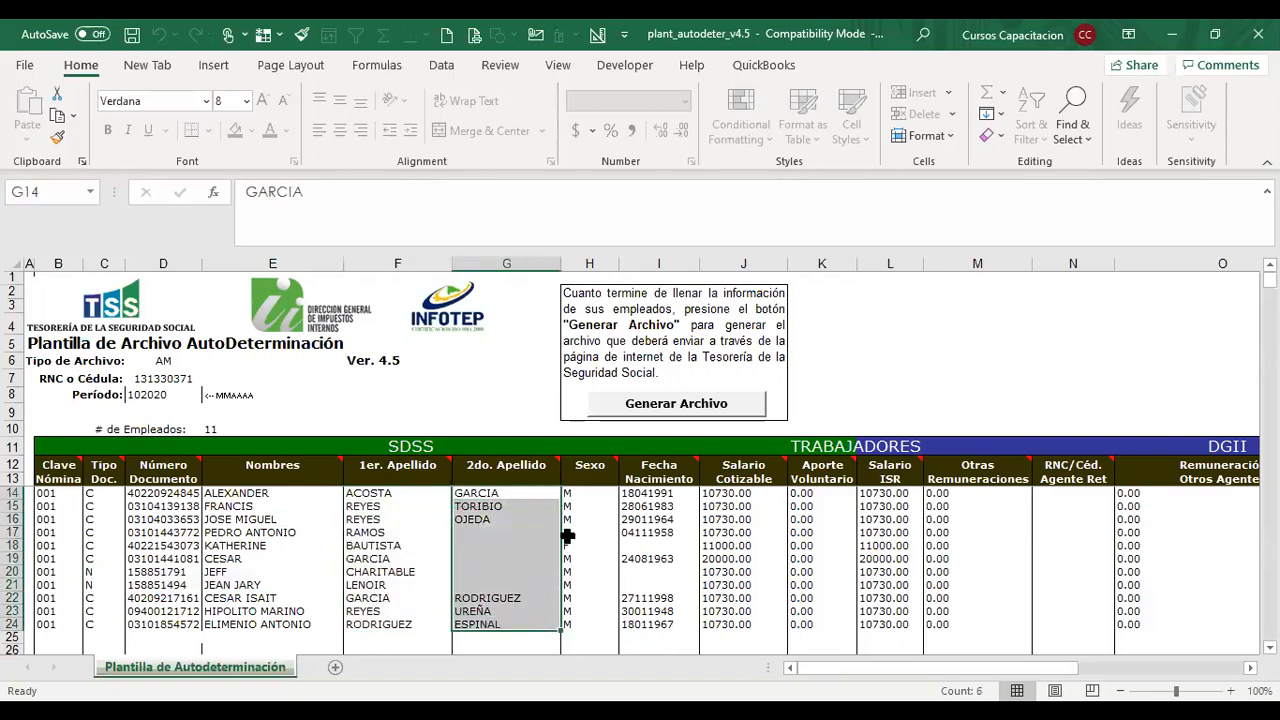
pyautogui.moveTo(570, 494); pyautogui.dragTo(576, 624)
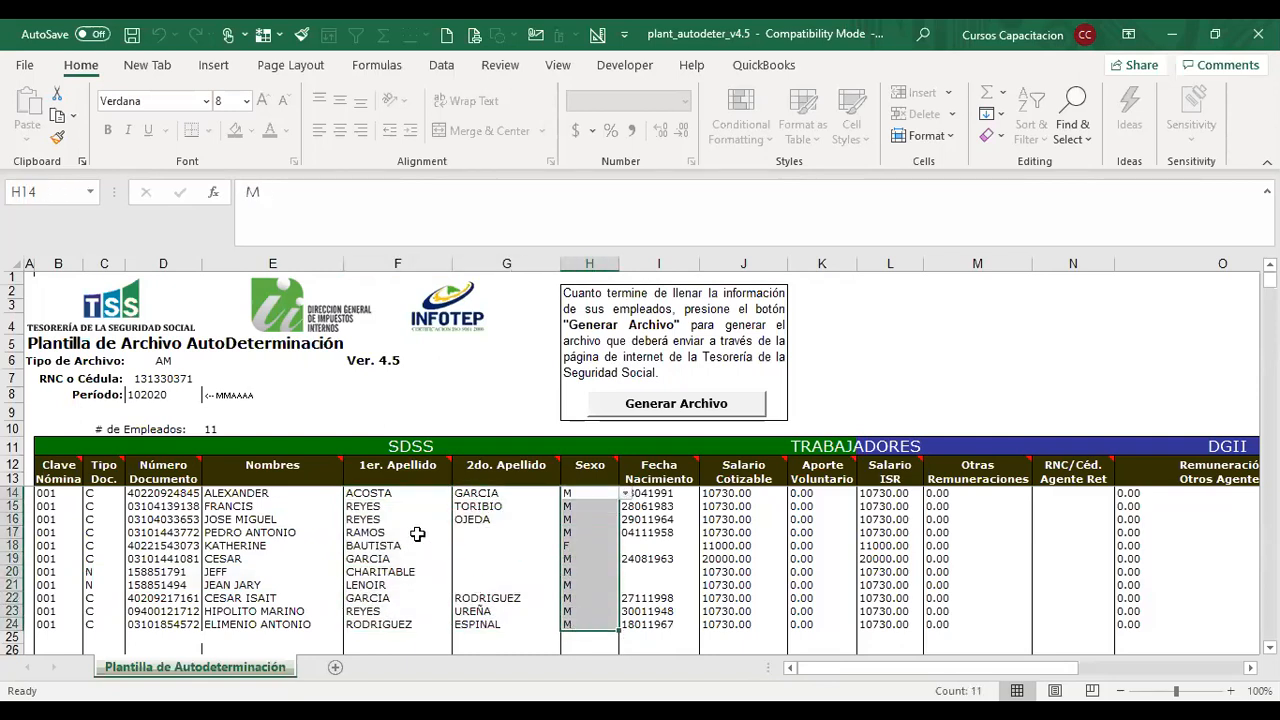
pyautogui.moveTo(367, 495); pyautogui.dragTo(579, 622)
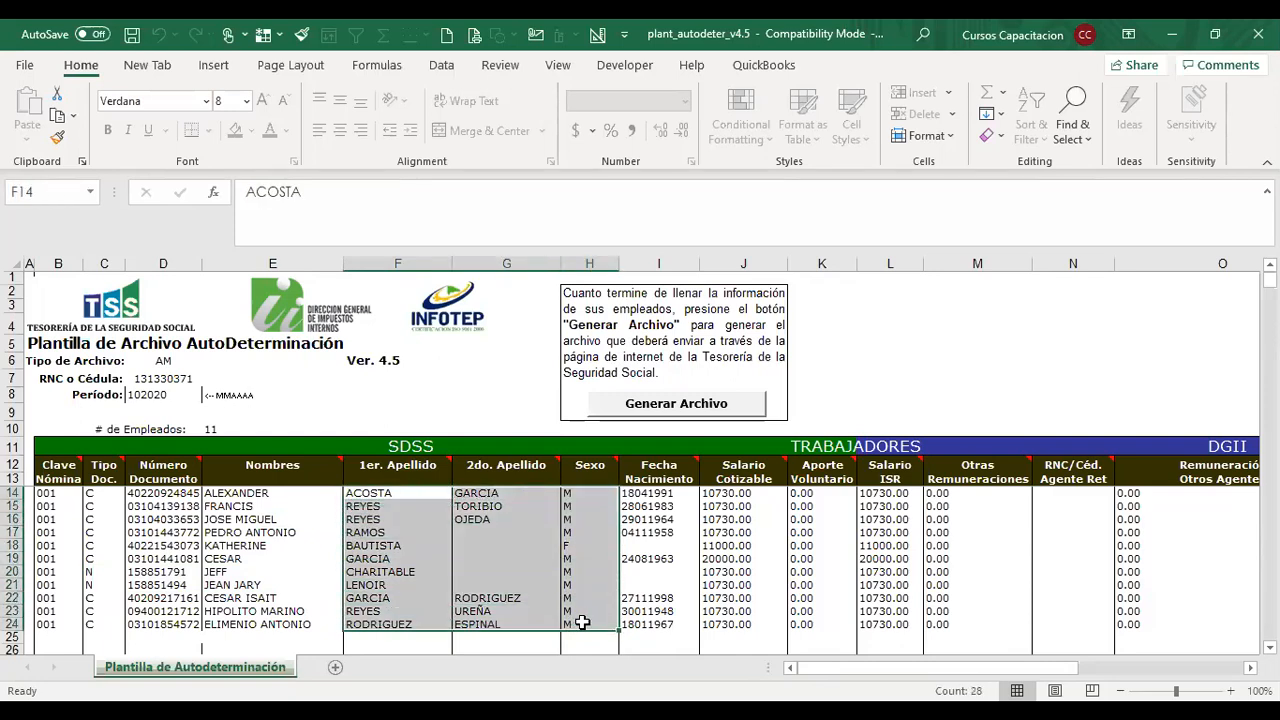
pyautogui.click(476, 544)
pyautogui.click(589, 548)
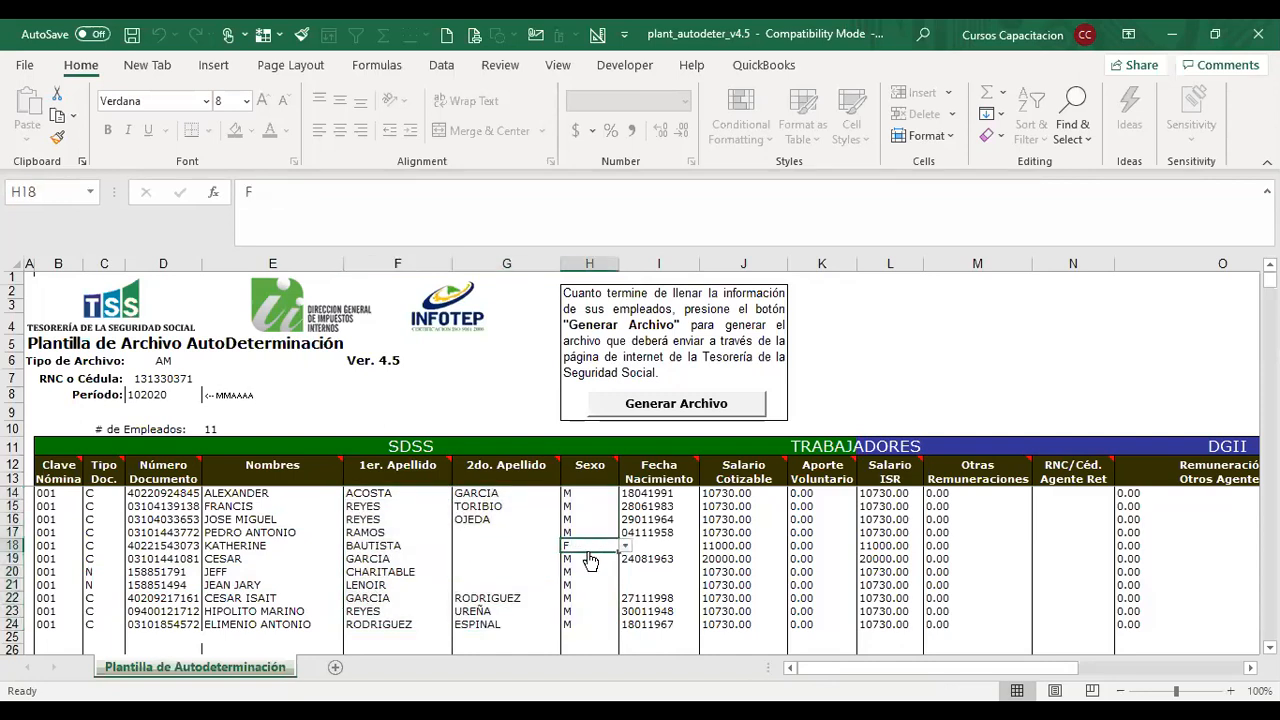
pyautogui.click(468, 550)
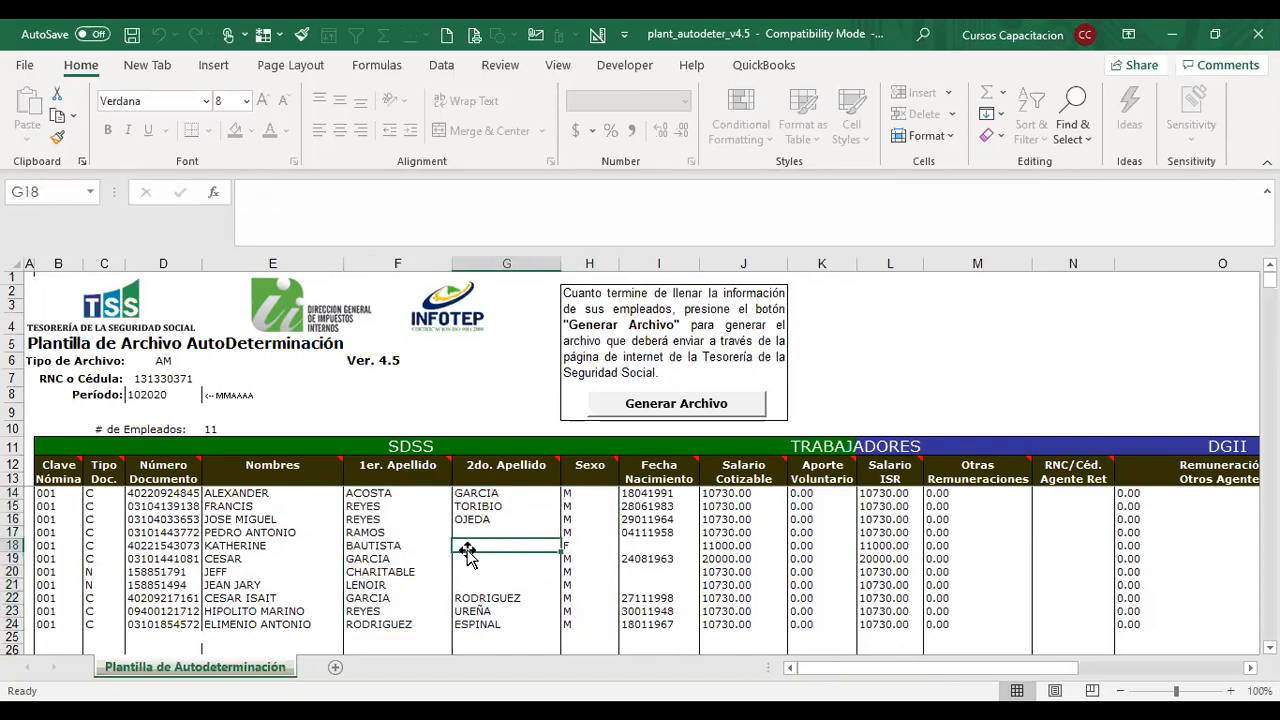
# Examine the birth date column and its blank cells, the Salario Cotizable column, and the remaining columns through Tipo Ingreso
pyautogui.moveTo(658, 493); pyautogui.dragTo(659, 622)
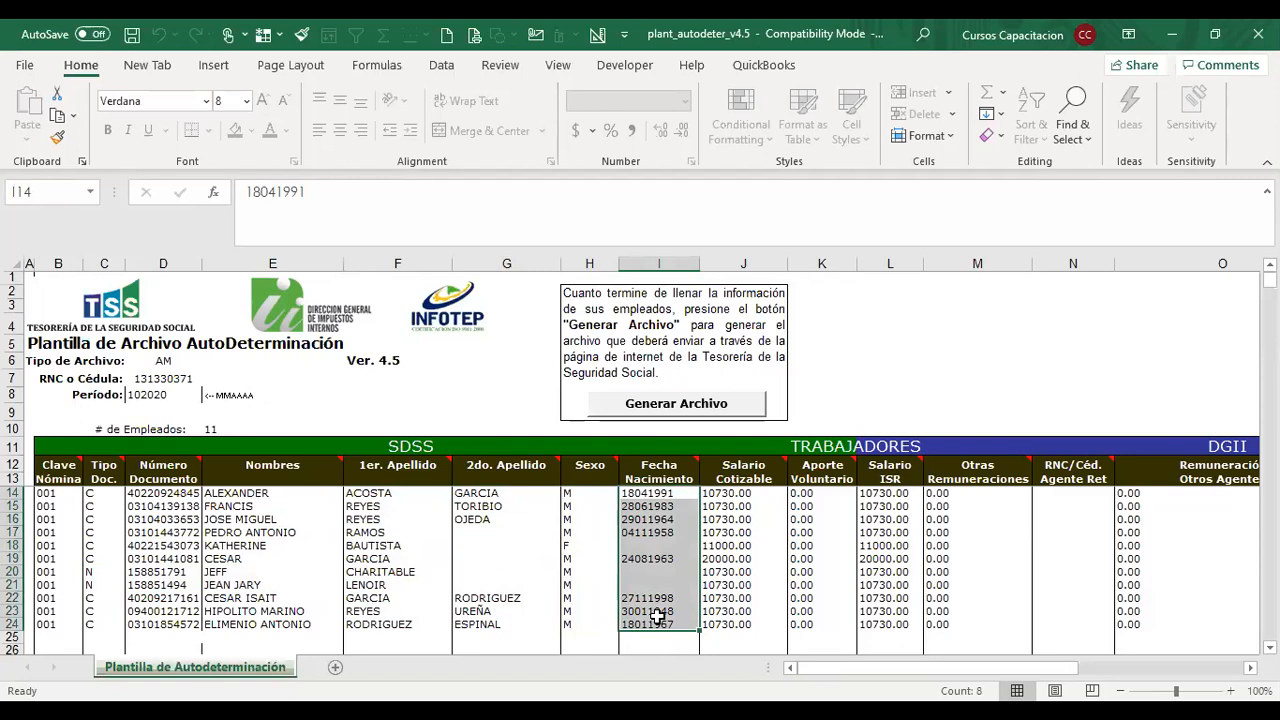
pyautogui.click(637, 548)
pyautogui.click(644, 575)
pyautogui.click(643, 585)
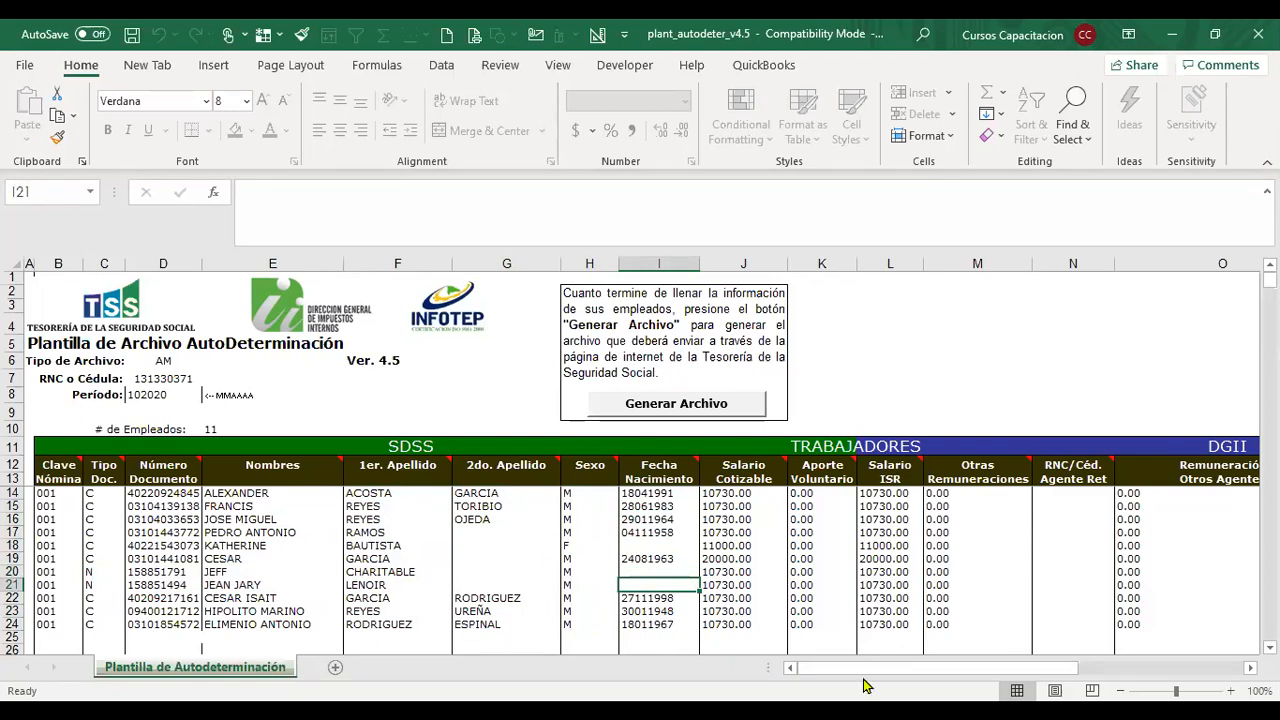
pyautogui.moveTo(831, 672); pyautogui.dragTo(877, 672)
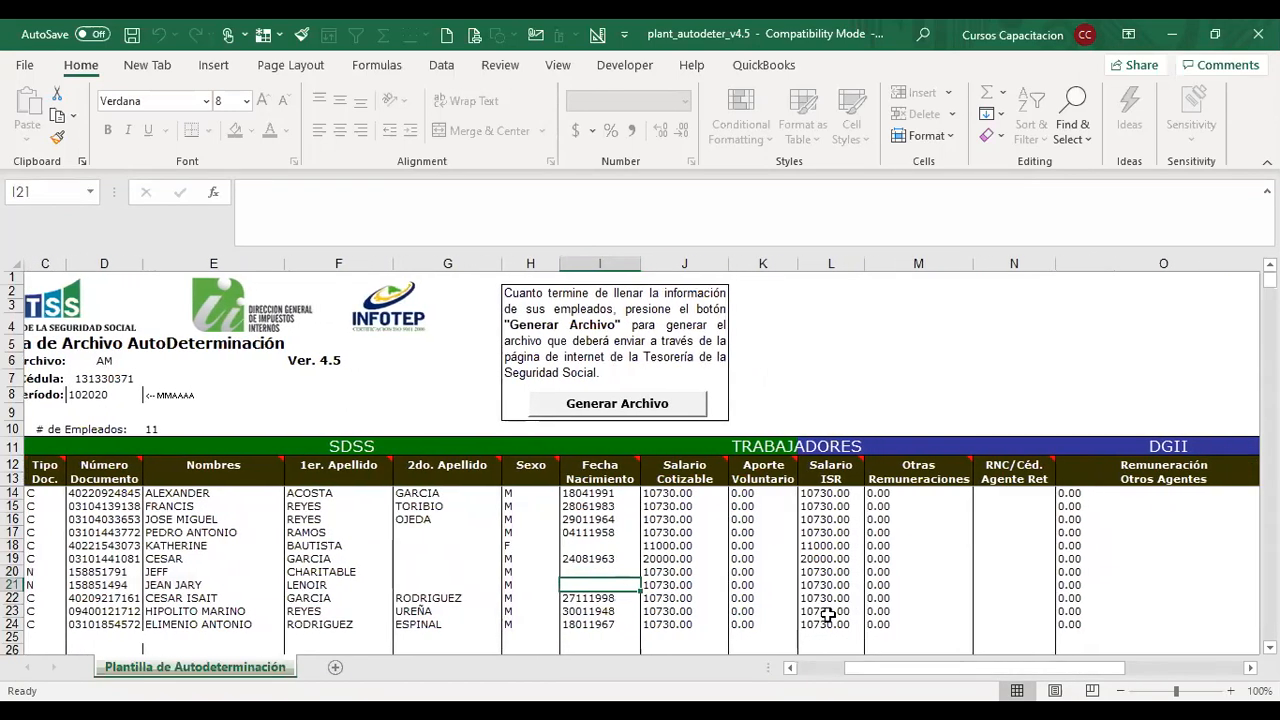
pyautogui.click(789, 531)
pyautogui.click(675, 506)
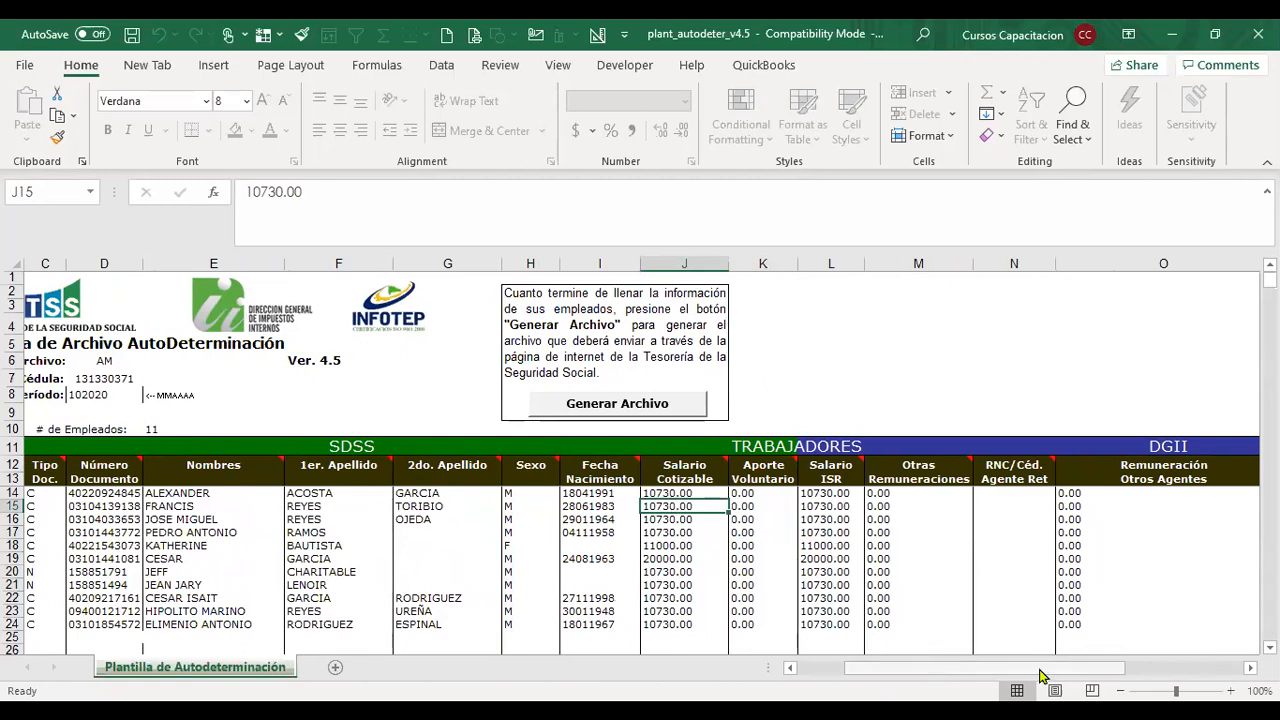
pyautogui.hscroll(4, 1040, 676)
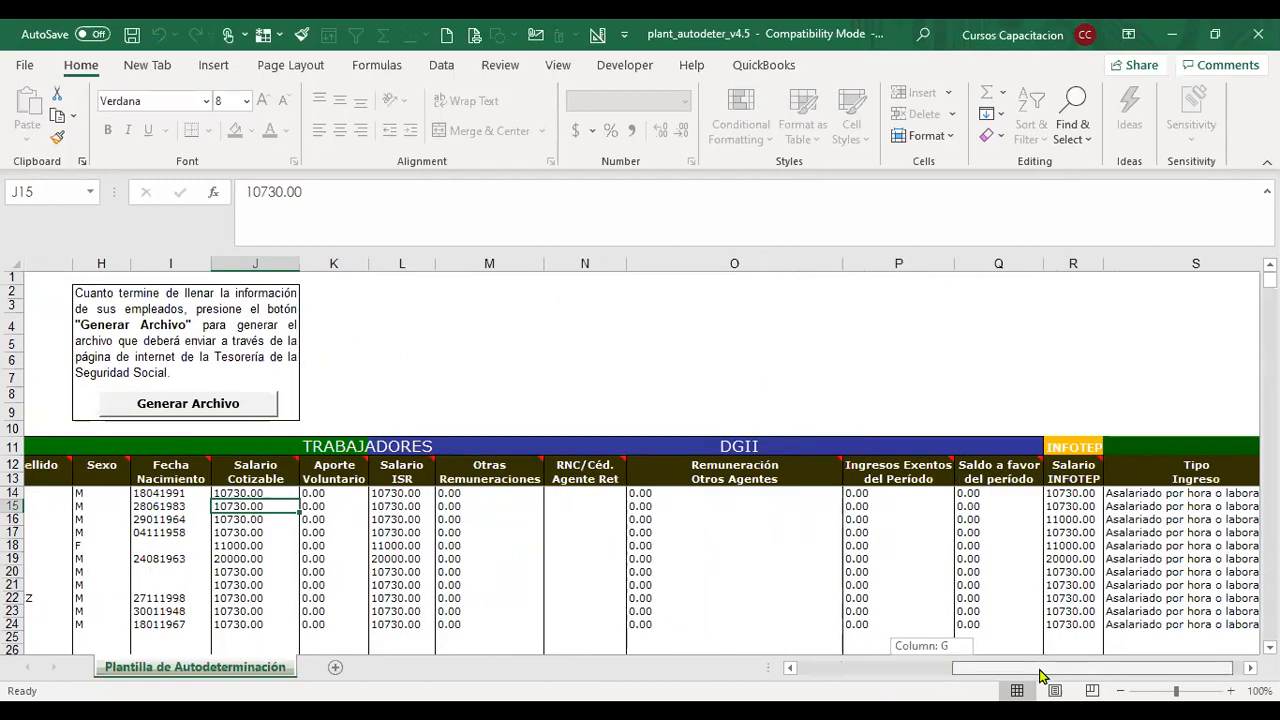
pyautogui.moveTo(1040, 676); pyautogui.dragTo(822, 664)
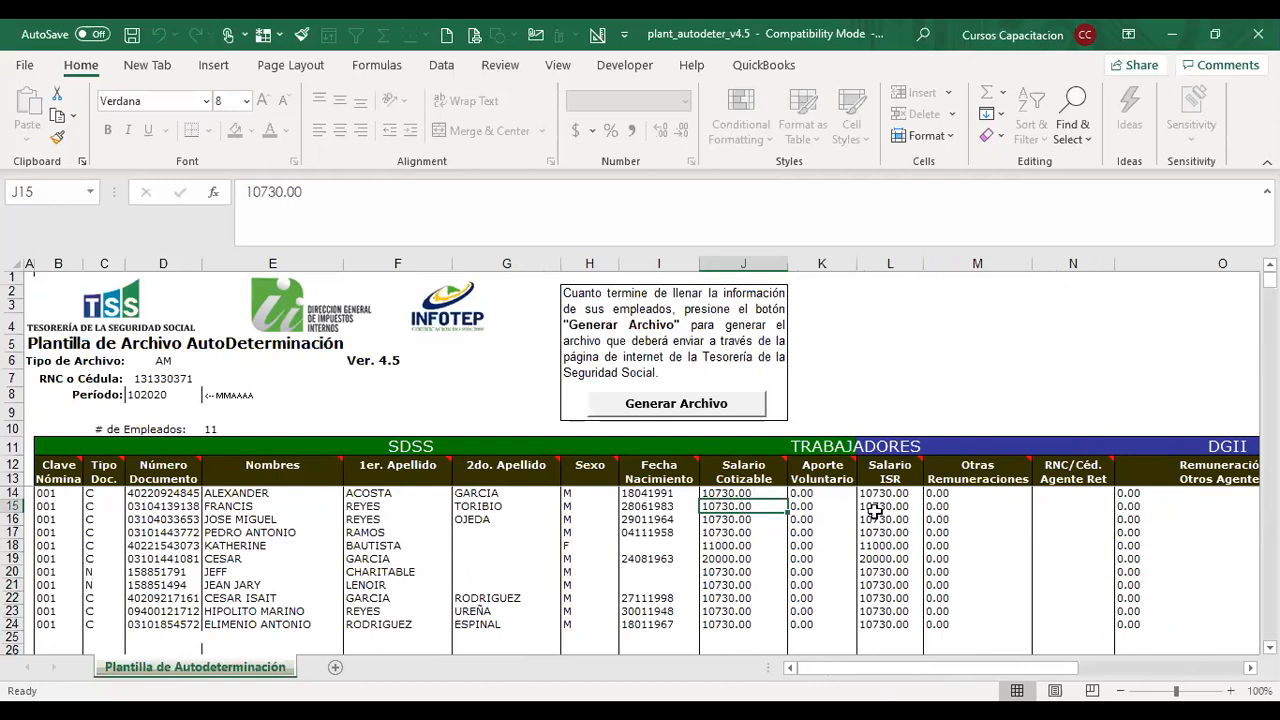
# Examine the Otras Remuneraciones, Tipo Ingreso and Salario ISR columns of the employee list
pyautogui.click(934, 507)
pyautogui.moveTo(934, 492); pyautogui.dragTo(955, 620)
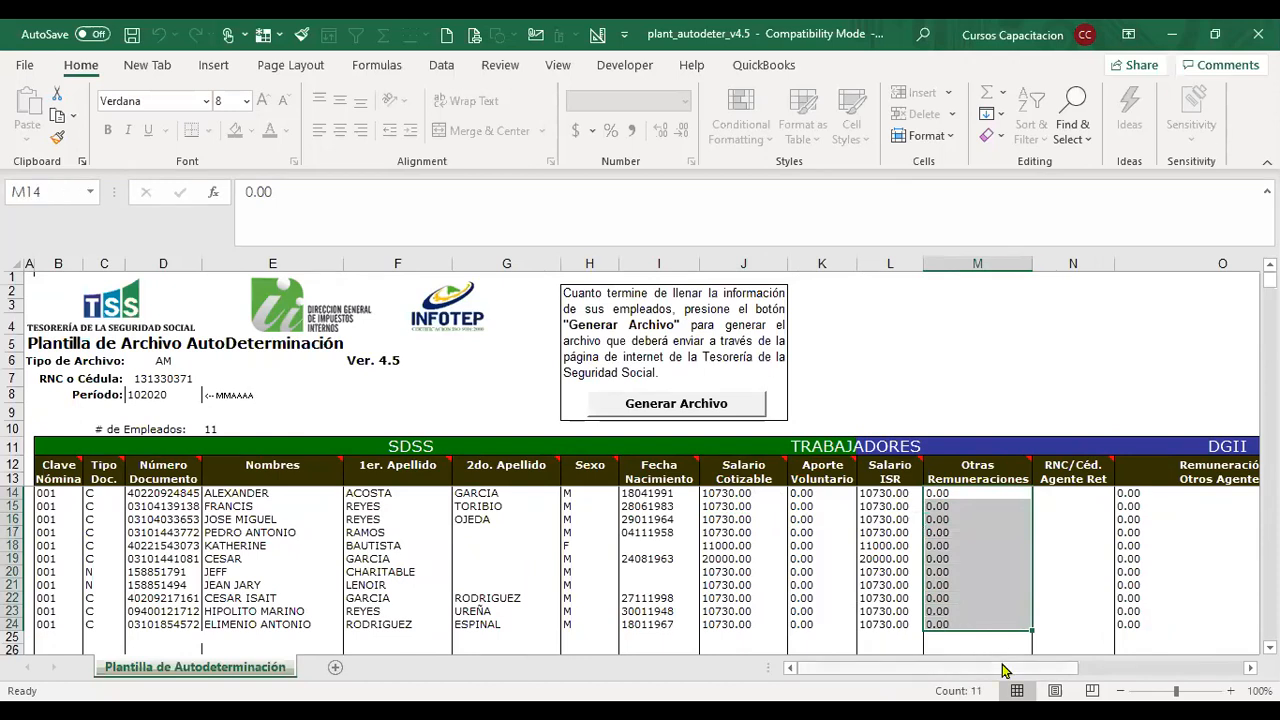
pyautogui.moveTo(959, 668); pyautogui.dragTo(1158, 668)
pyautogui.click(1088, 494)
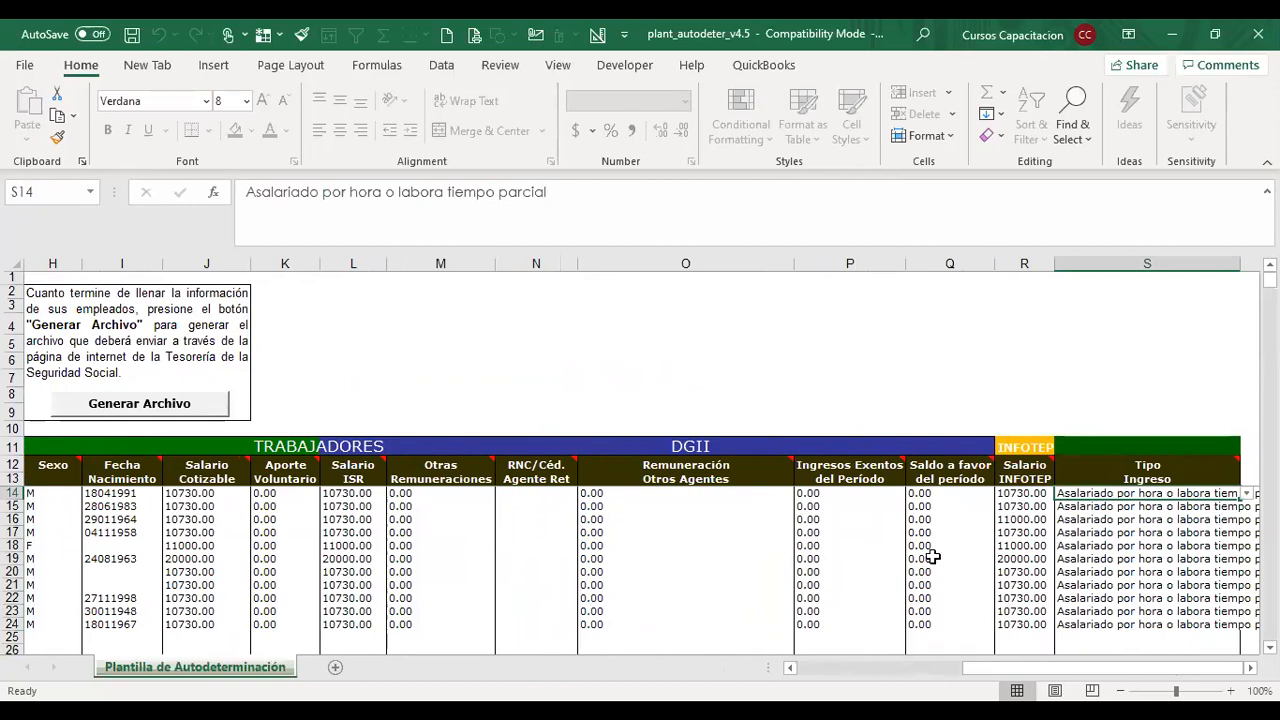
pyautogui.moveTo(346, 493); pyautogui.dragTo(344, 546)
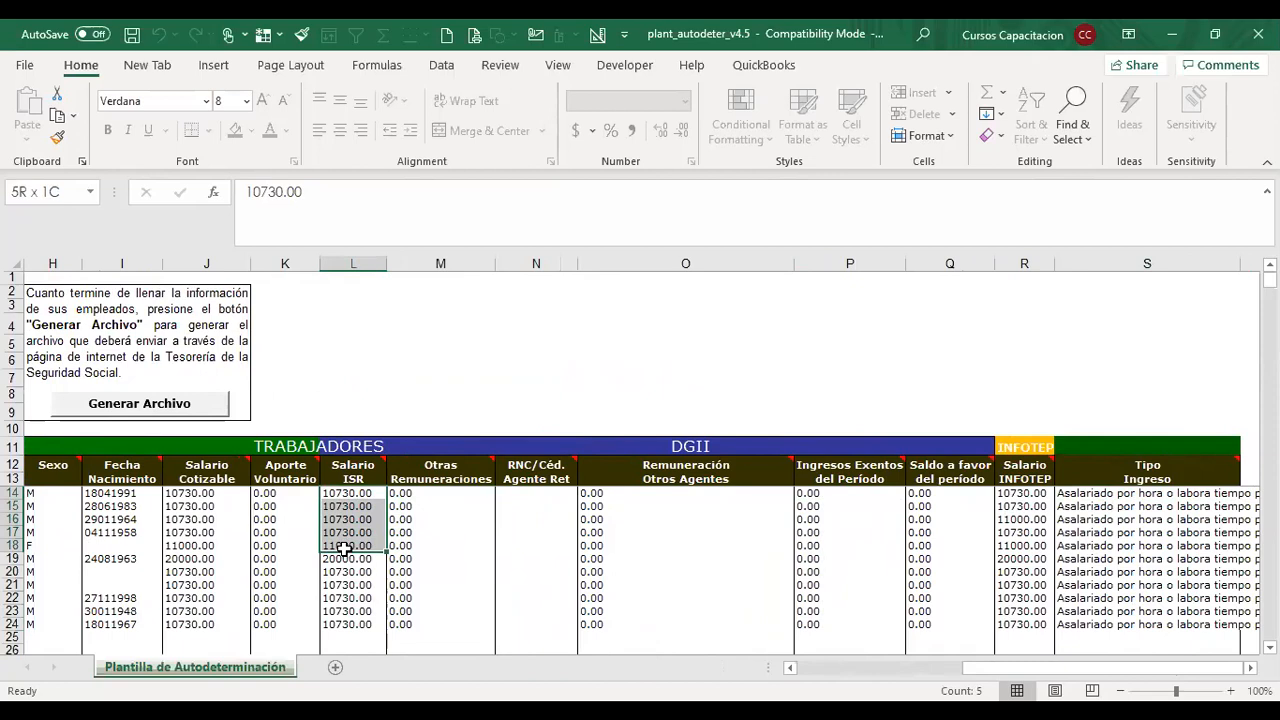
pyautogui.moveTo(344, 548); pyautogui.dragTo(346, 550)
pyautogui.click(345, 517)
pyautogui.click(346, 559)
pyautogui.click(800, 669)
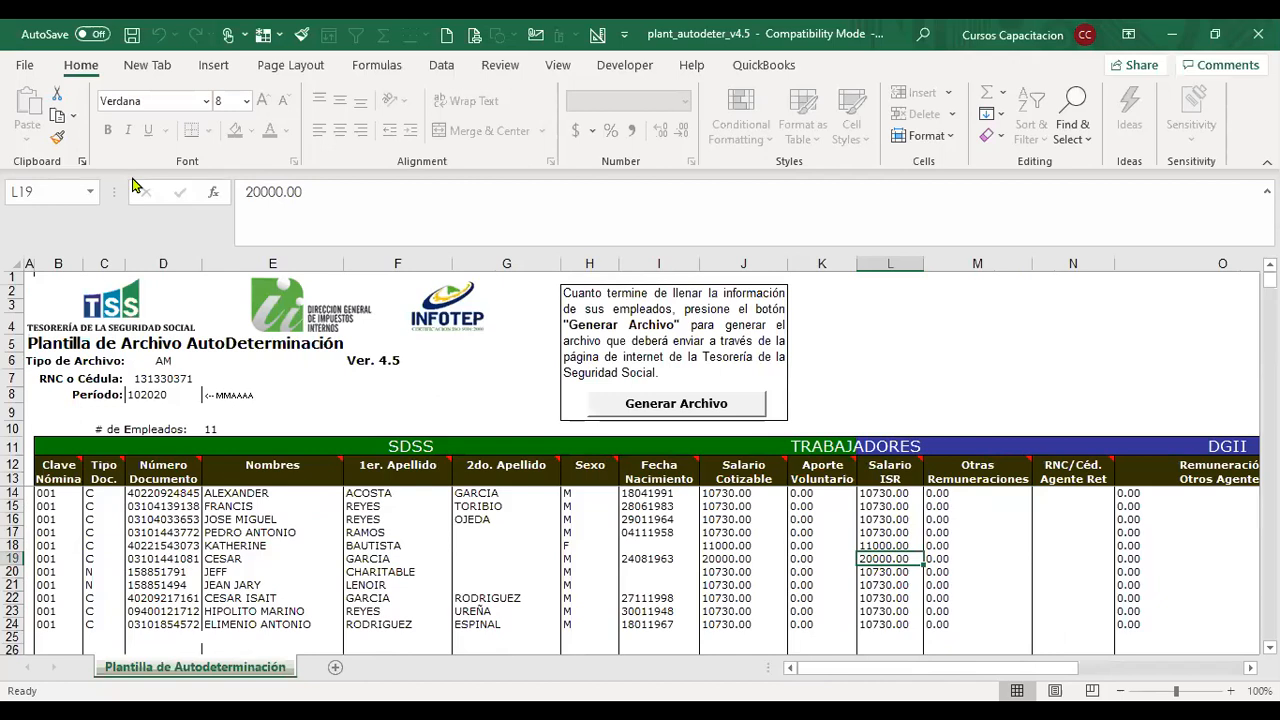
# Save the workbook and recheck the birth date, Clave Nómina, Salario Cotizable and Salario ISR columns
pyautogui.hotkey('ctrl', 's')
pyautogui.click(705, 489)
pyautogui.click(659, 546)
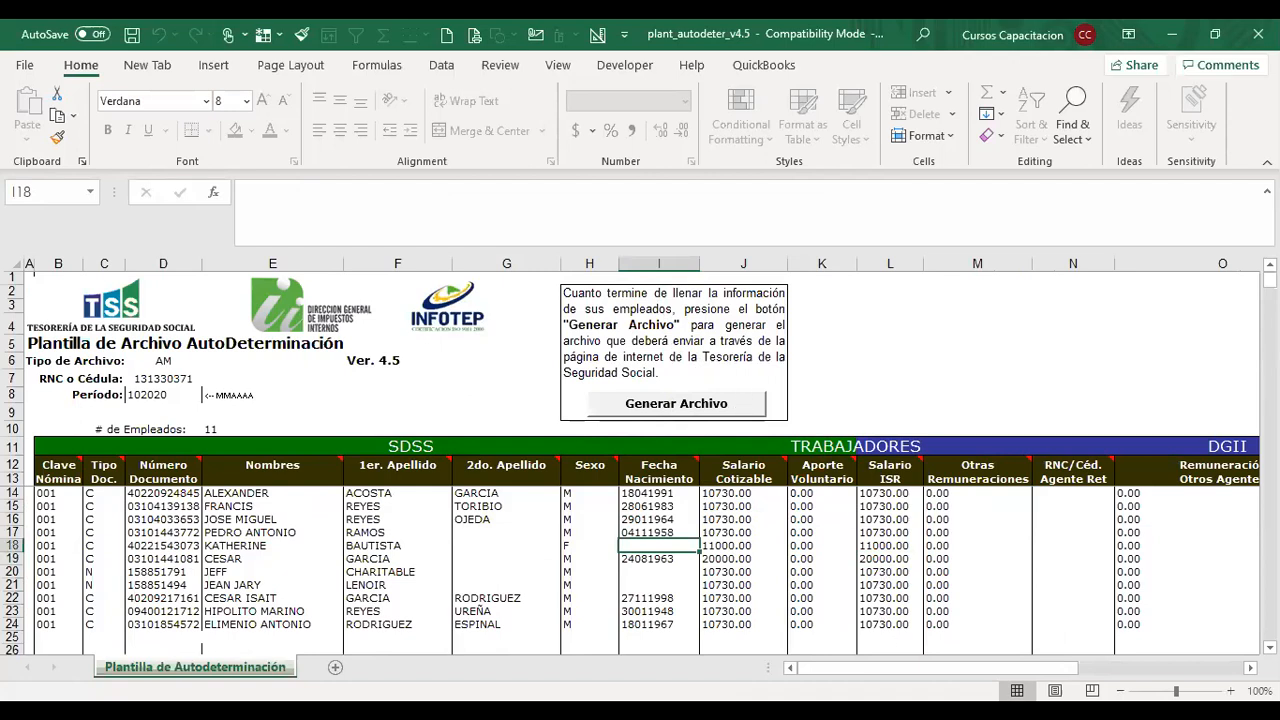
pyautogui.hotkey('alt', 'Tab')
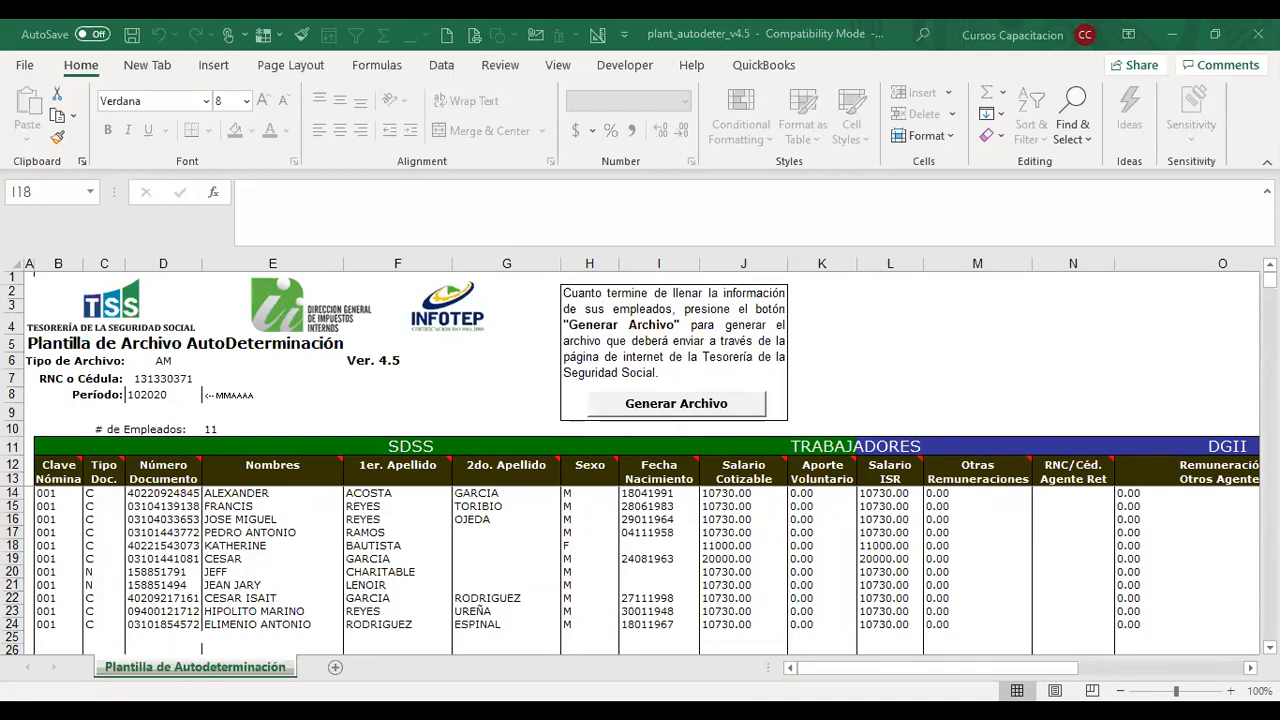
pyautogui.click(660, 520)
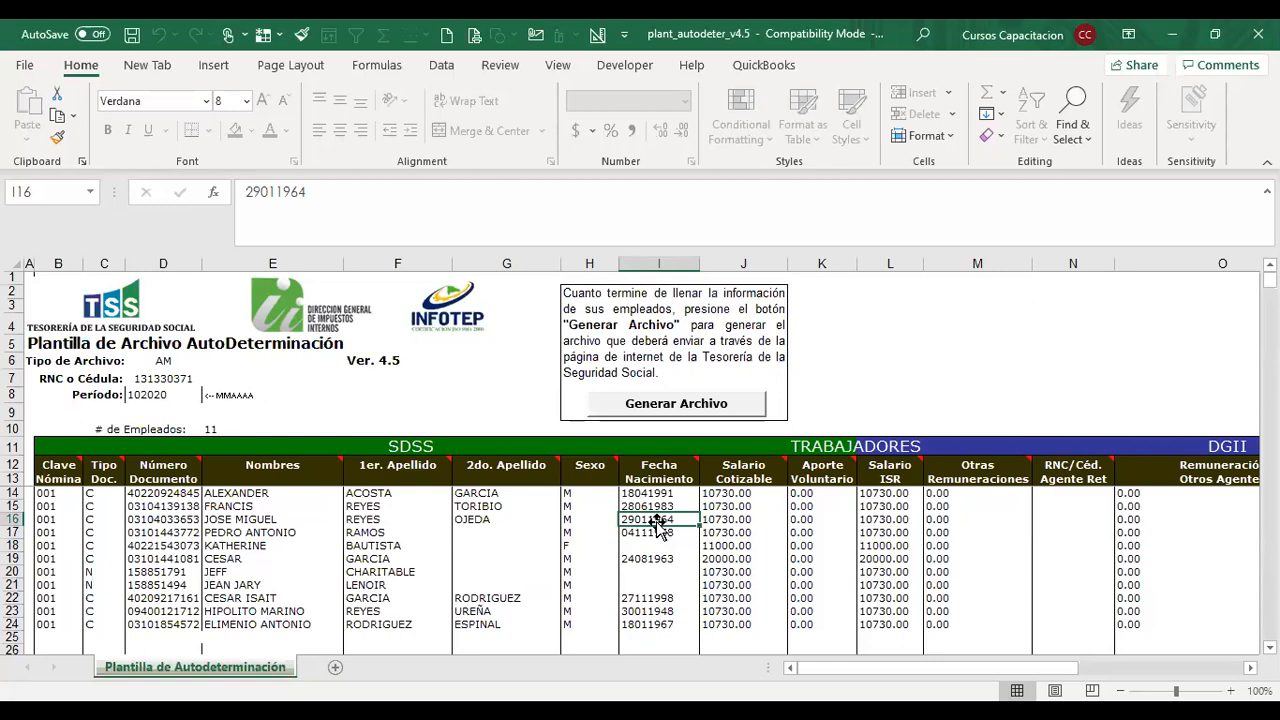
pyautogui.moveTo(47, 497); pyautogui.dragTo(66, 620)
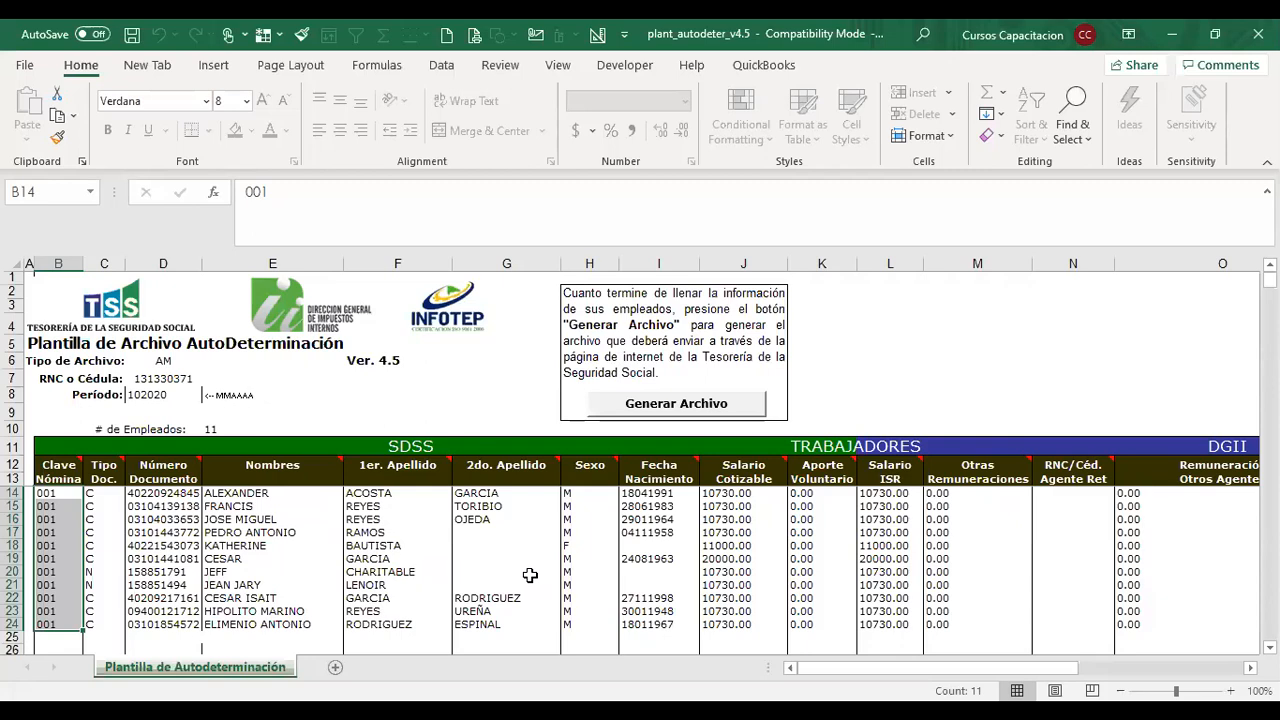
pyautogui.click(745, 535)
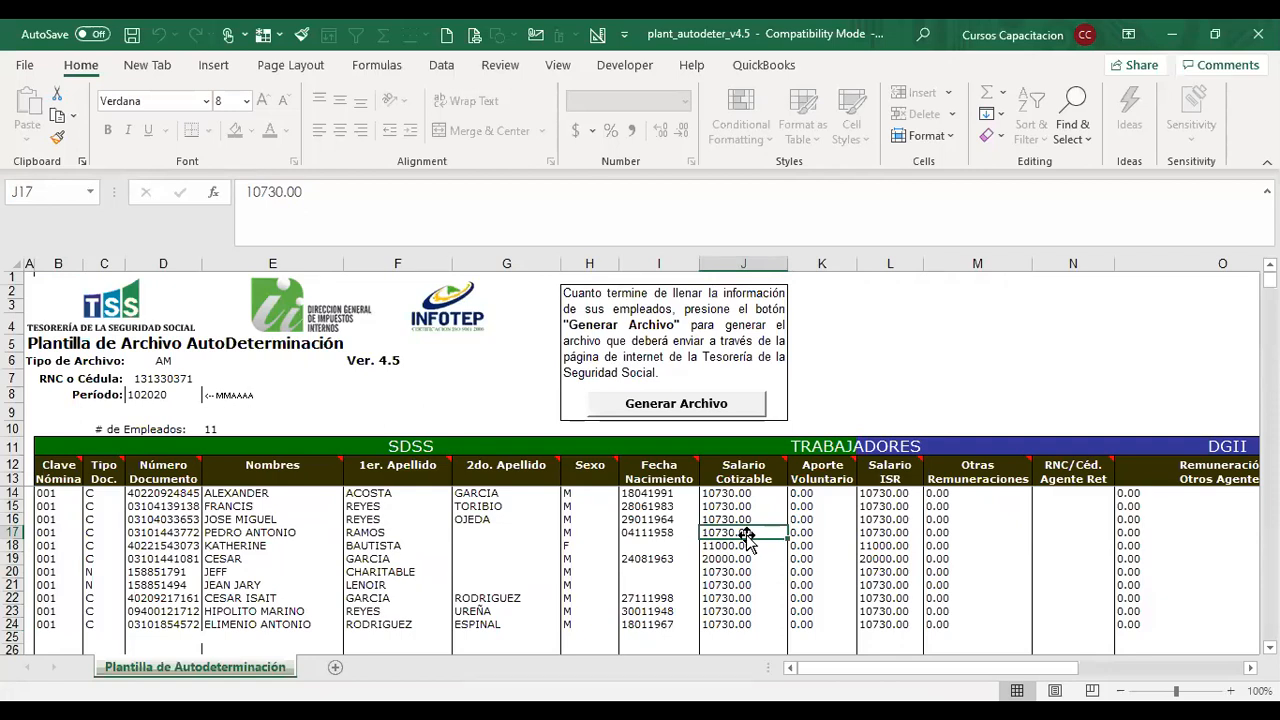
pyautogui.click(885, 495)
pyautogui.moveTo(885, 507); pyautogui.dragTo(890, 624)
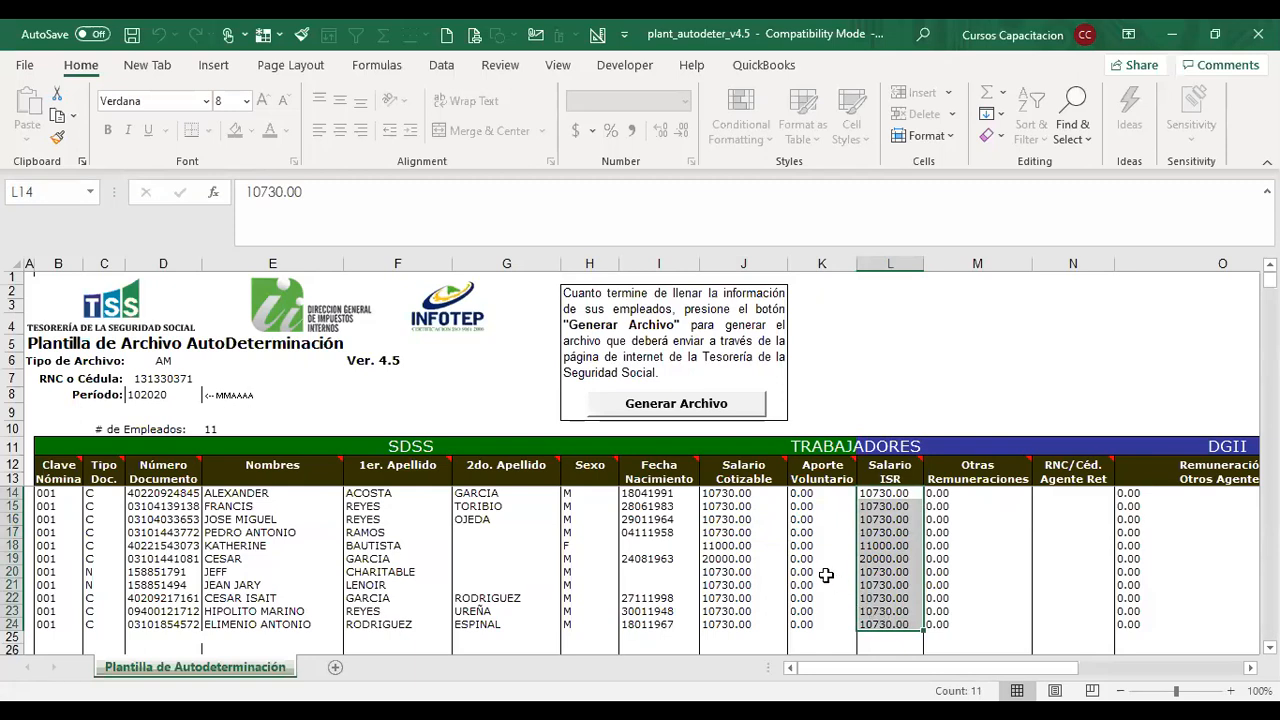
# Generate the autodetermination text file from the completed template and dismiss the message about its creation
pyautogui.click(668, 406)
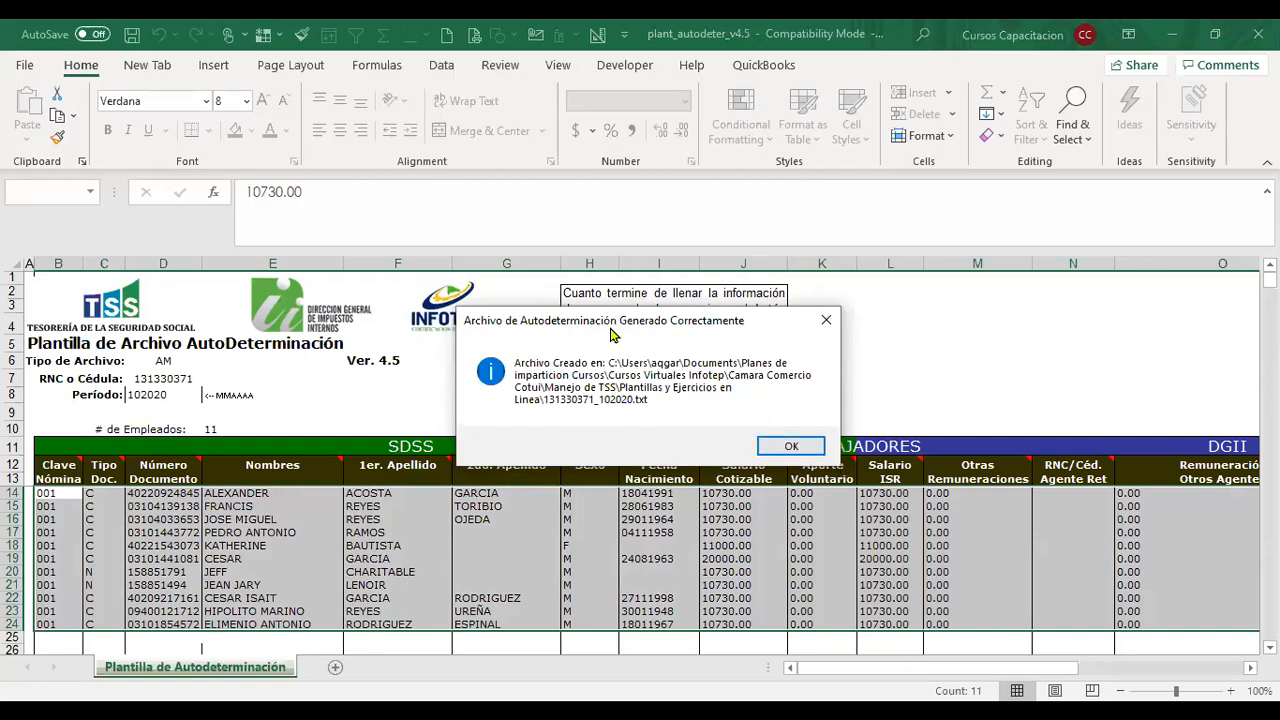
pyautogui.moveTo(612, 333); pyautogui.dragTo(602, 402)
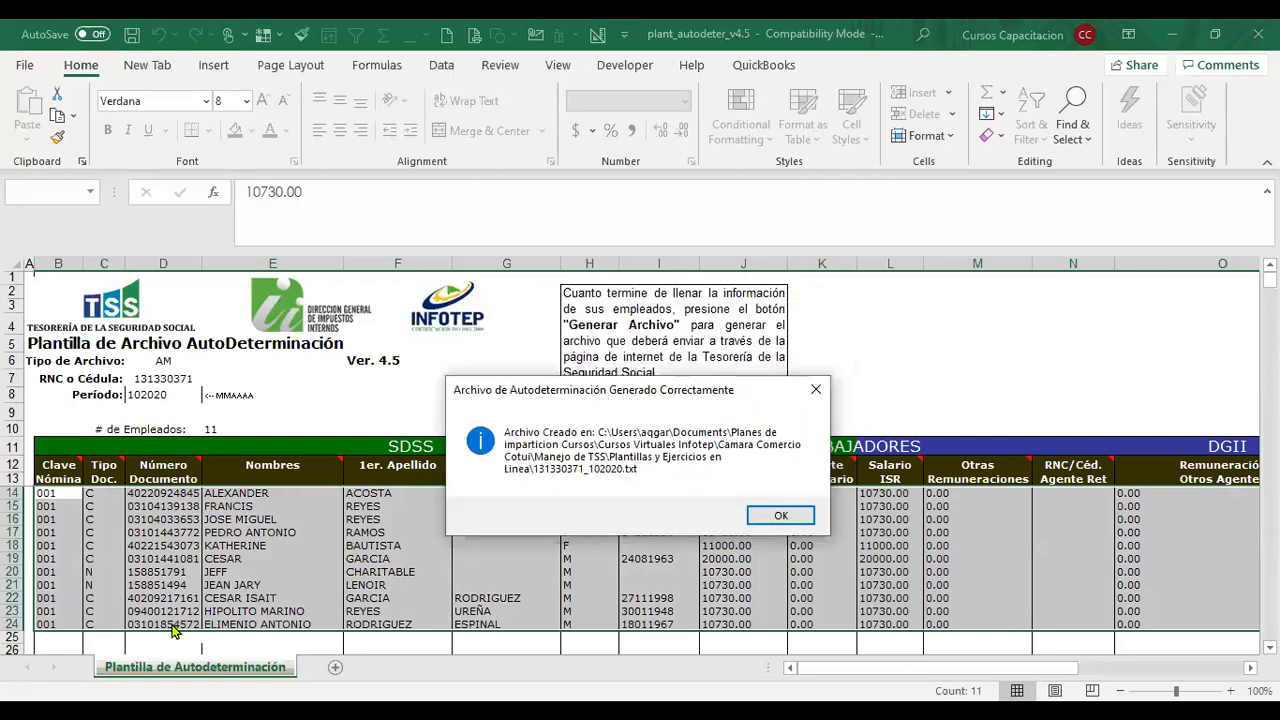
pyautogui.click(785, 518)
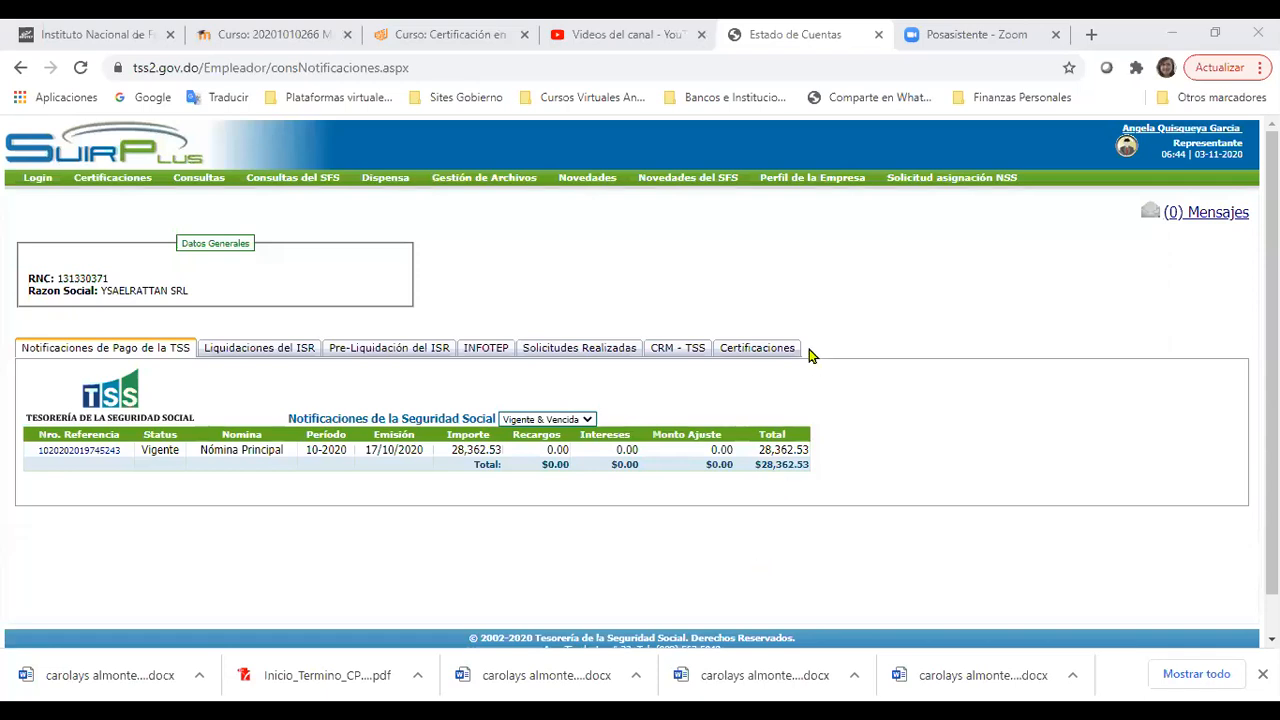
# Try to open the Envío de Archivo page on the SuirPlus site in the browser, and return to the account statement
pyautogui.moveTo(587, 178)
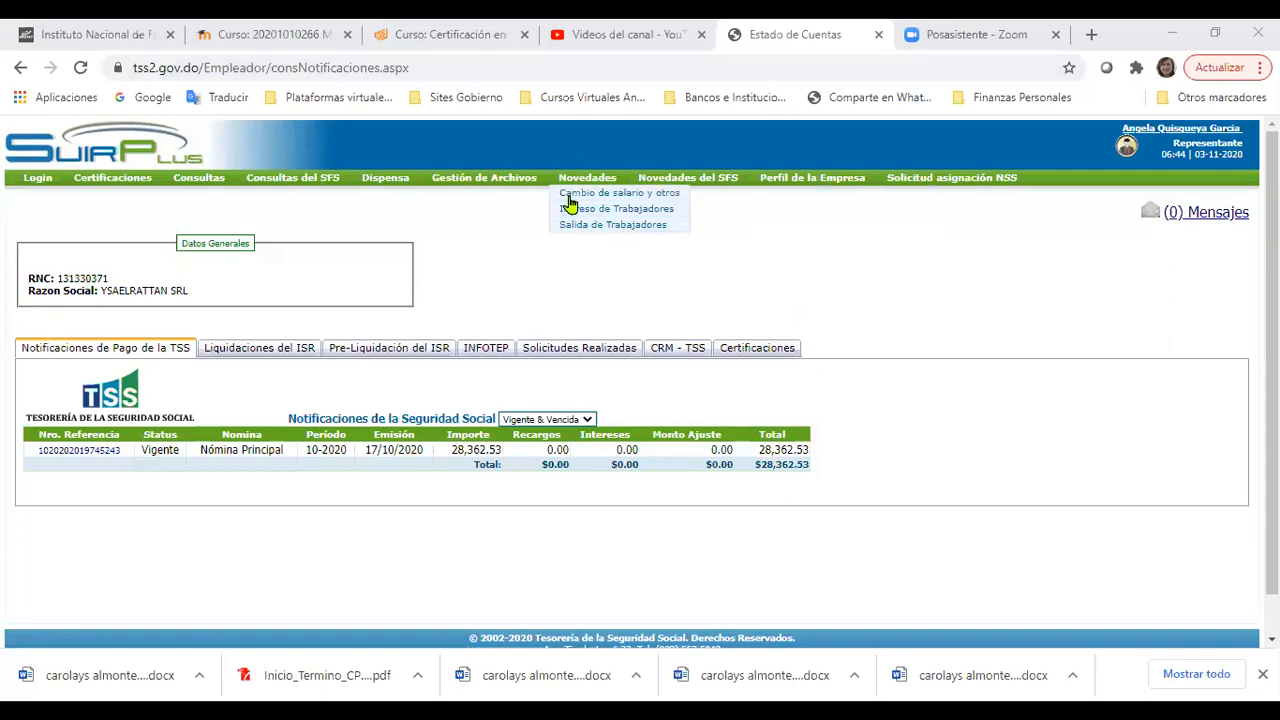
pyautogui.moveTo(484, 178)
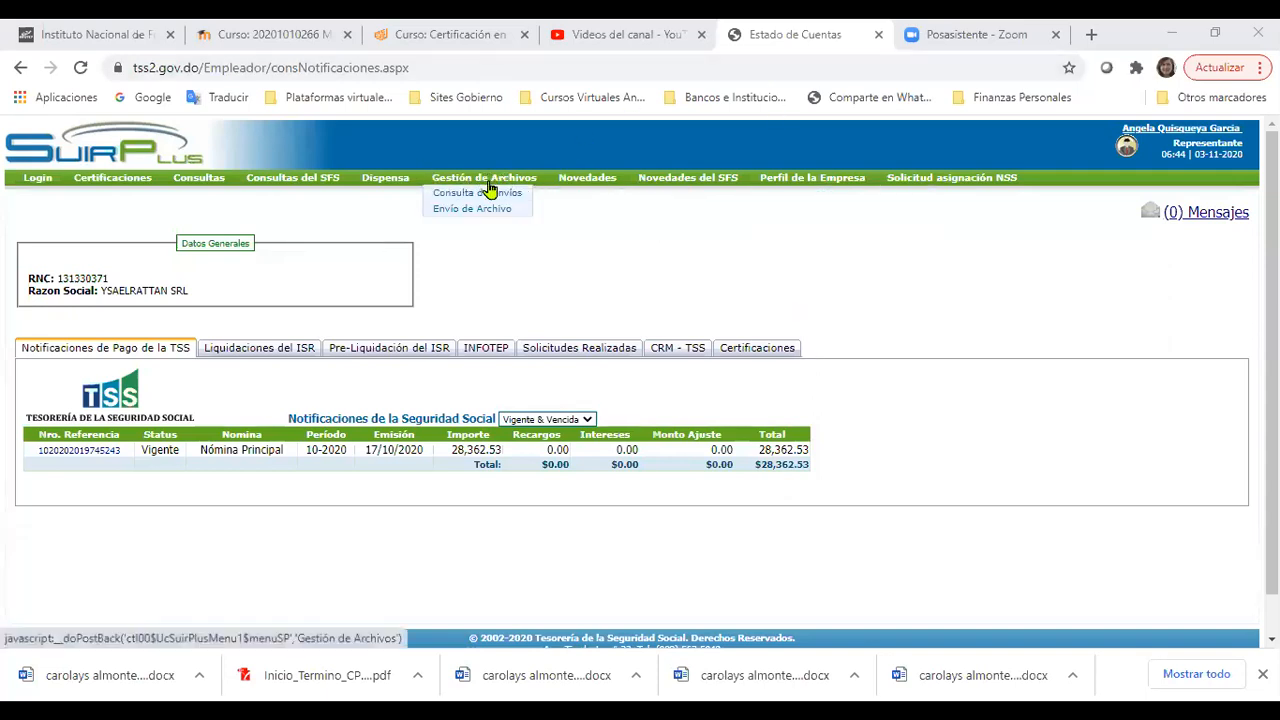
pyautogui.click(472, 214)
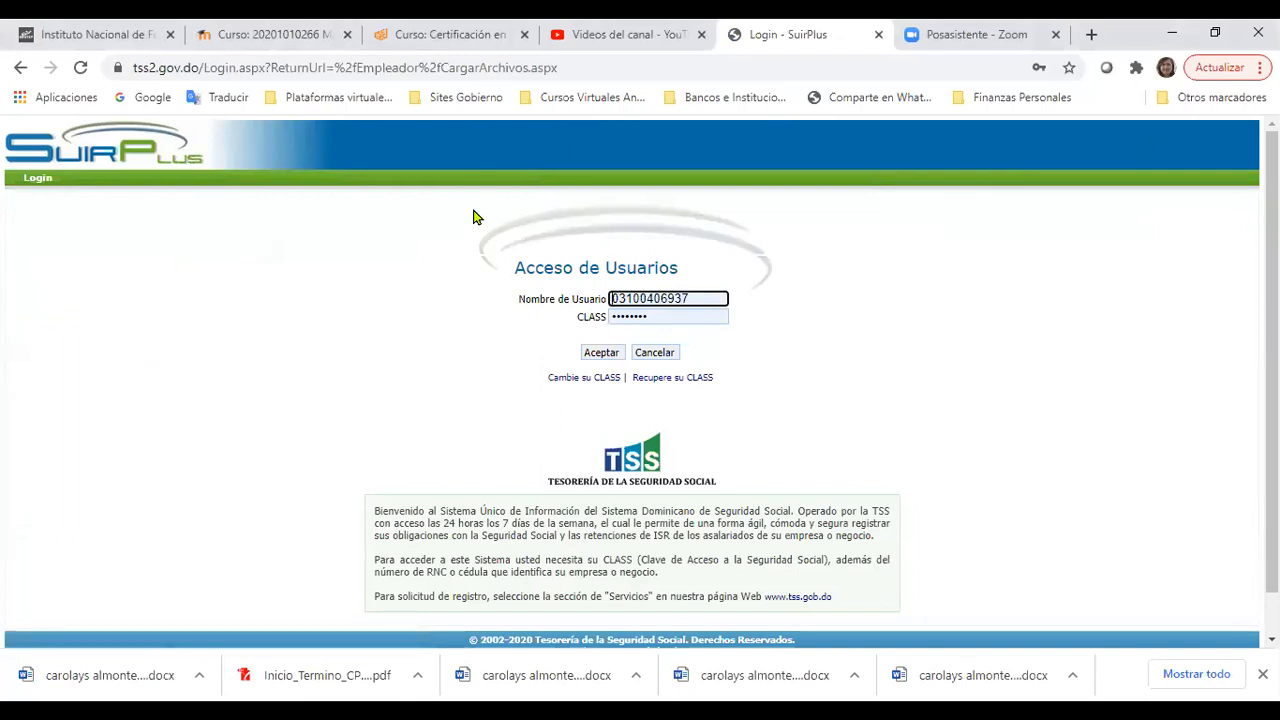
pyautogui.click(20, 68)
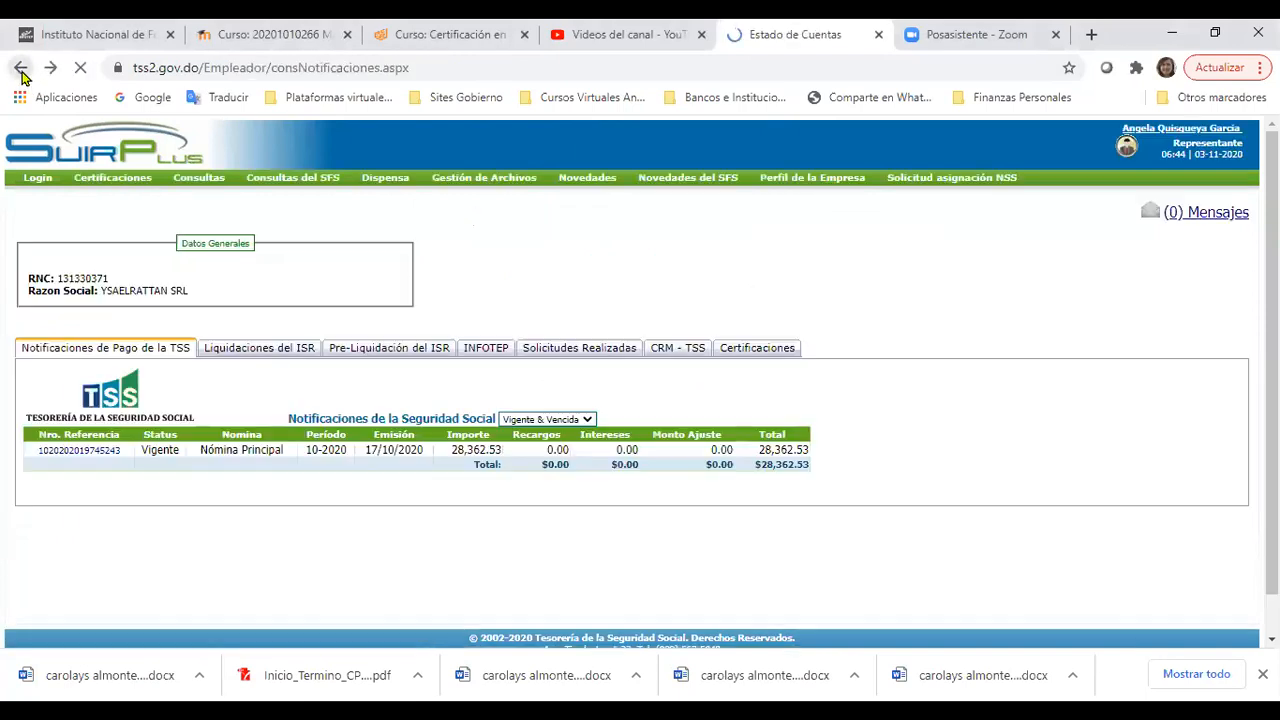
pyautogui.moveTo(492, 187)
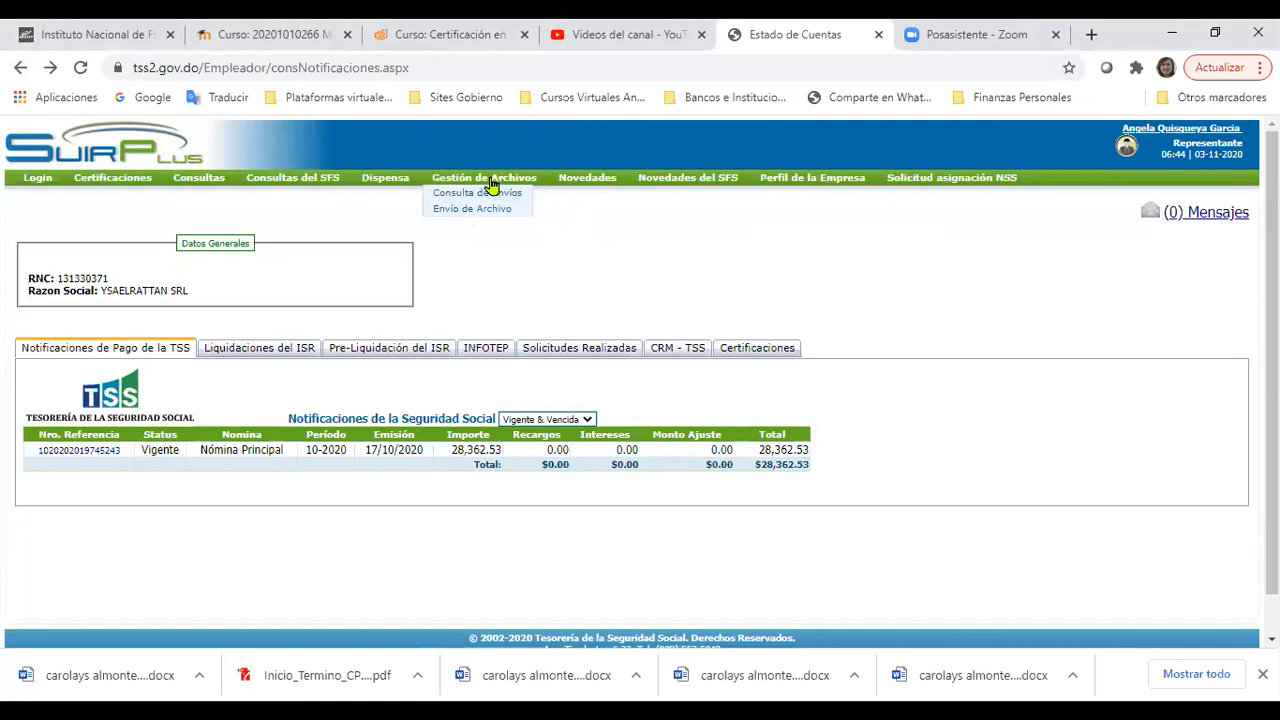
# Reload the SuirPlus account statement page and open the representative login form
pyautogui.click(80, 68)
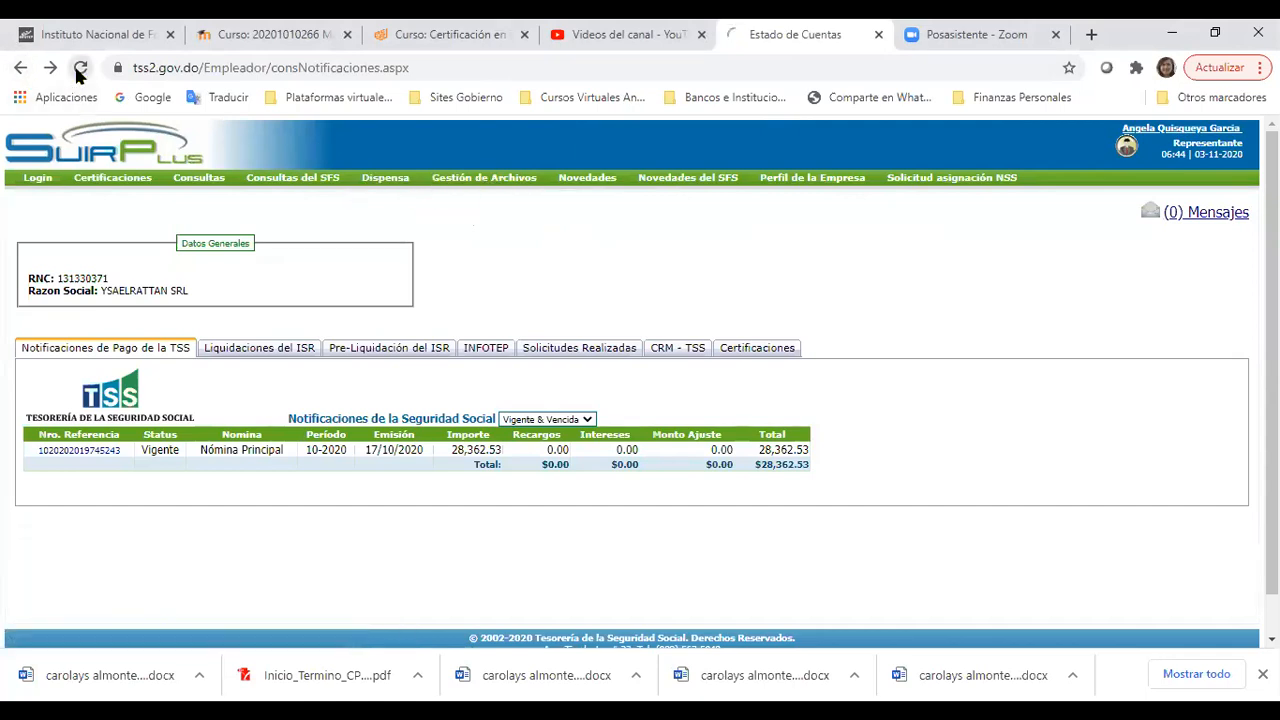
pyautogui.moveTo(36, 187)
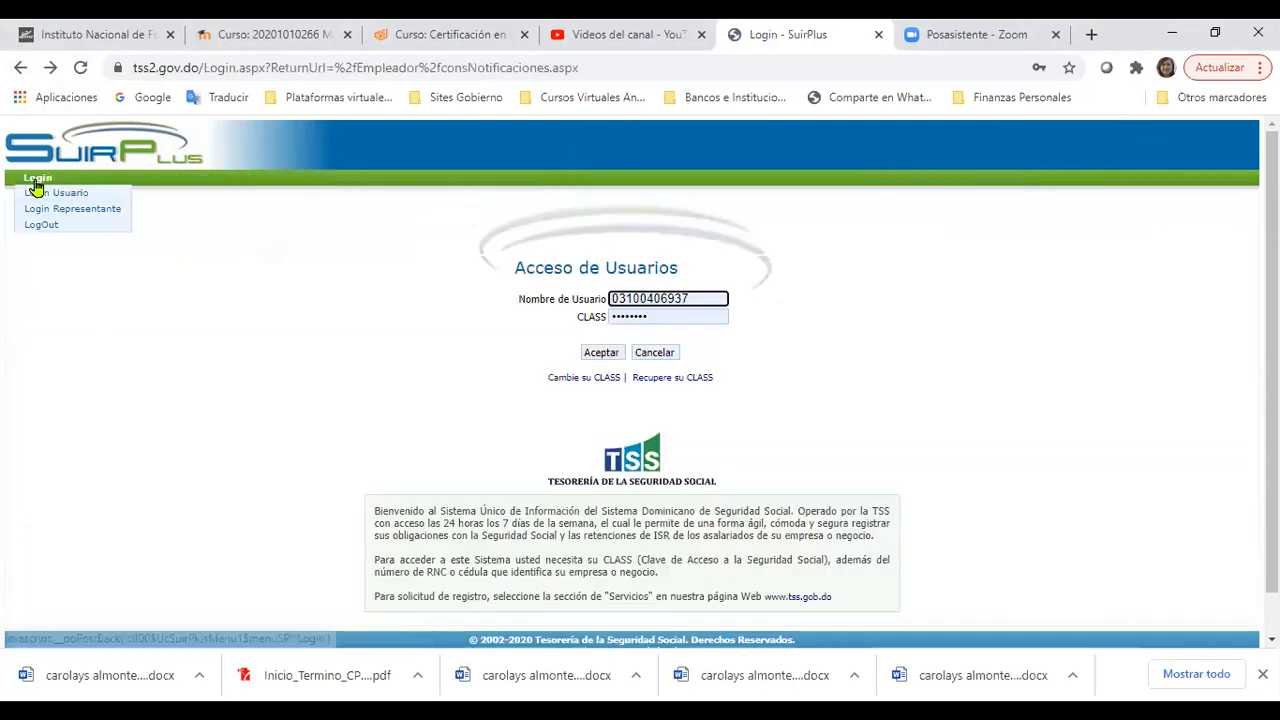
pyautogui.click(50, 208)
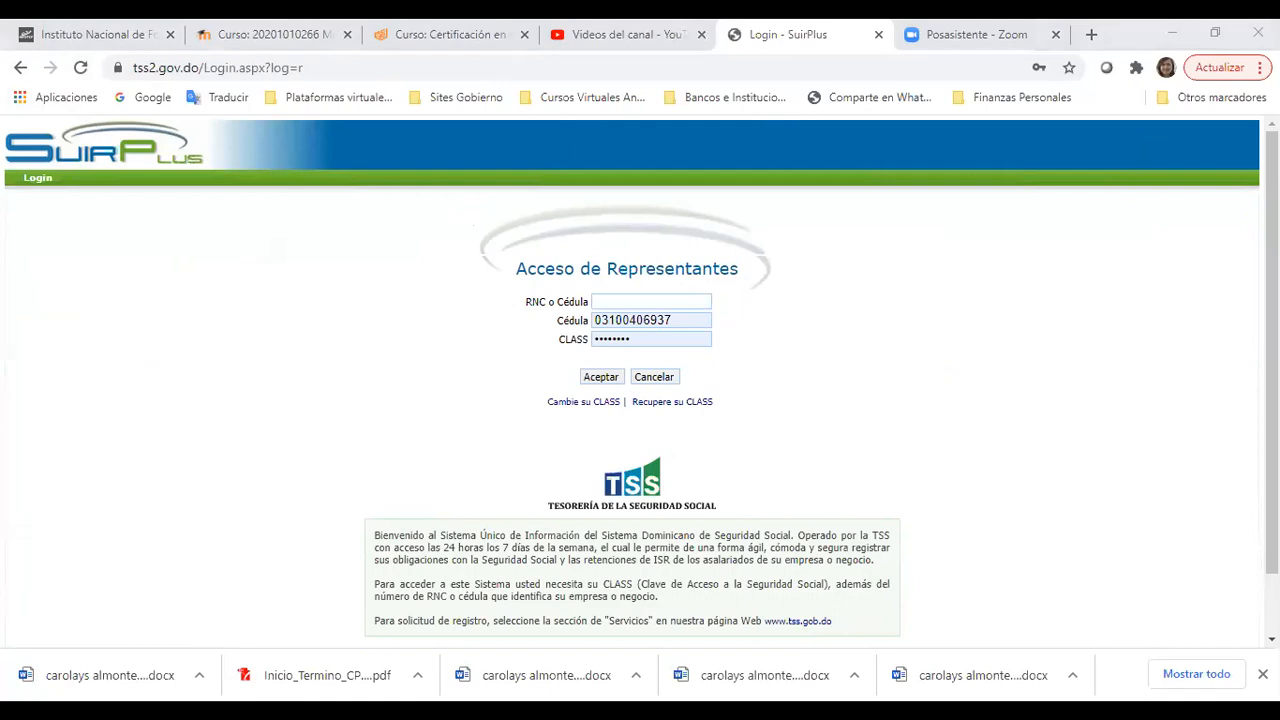
# Log in to the representative access form with the company's RNC and the prefilled credentials
pyautogui.click(614, 303)
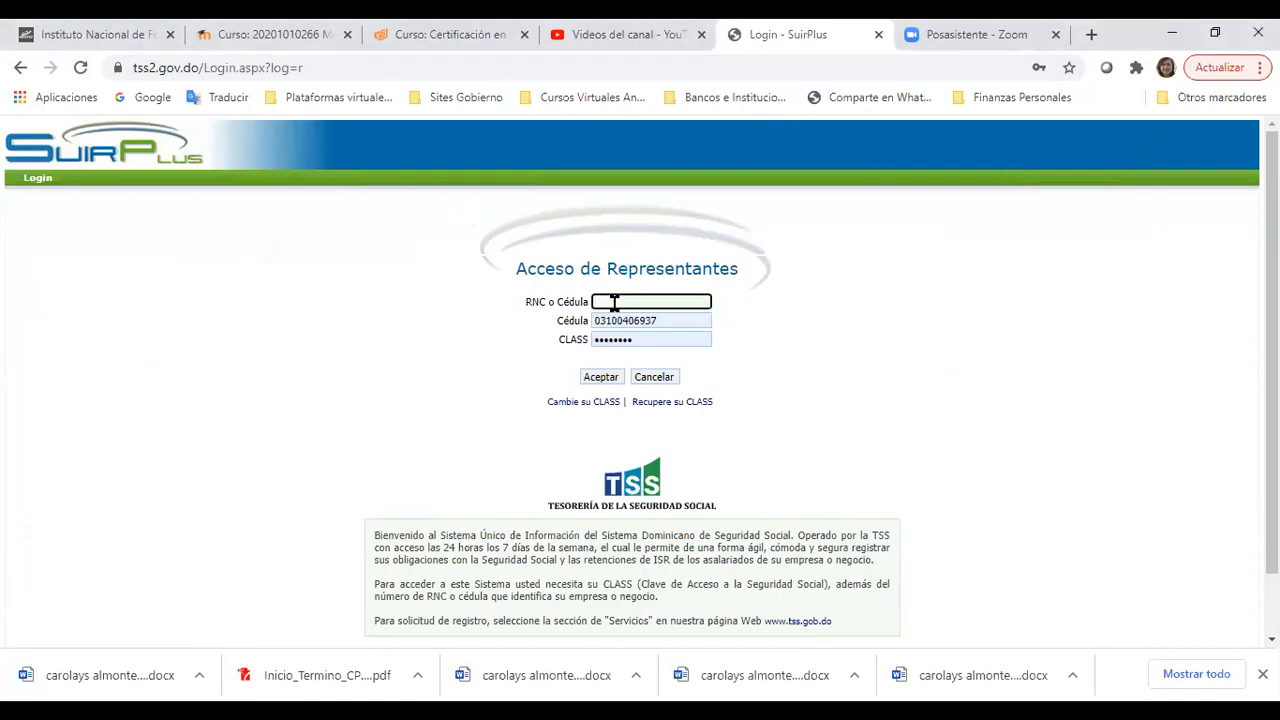
pyautogui.click(614, 377)
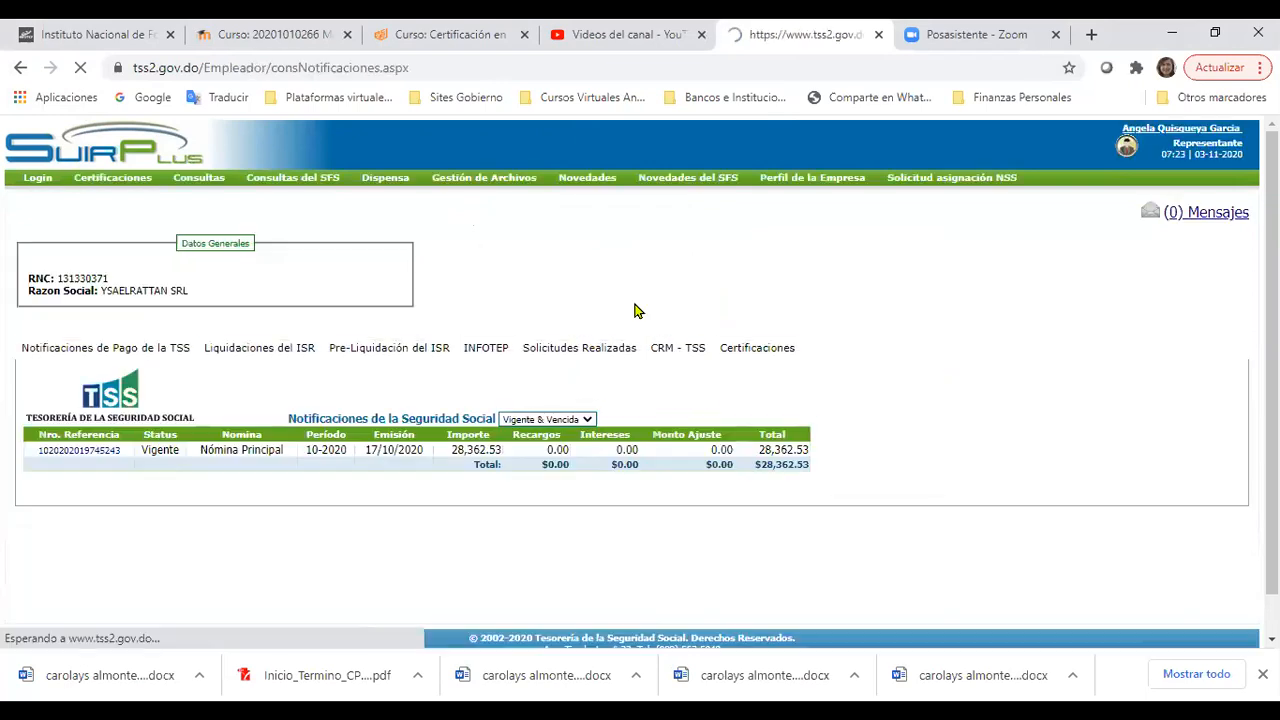
# Go back from the Envío de Archivo page to the account statement and highlight the Importe of the 10-2020 notification
pyautogui.moveTo(480, 182)
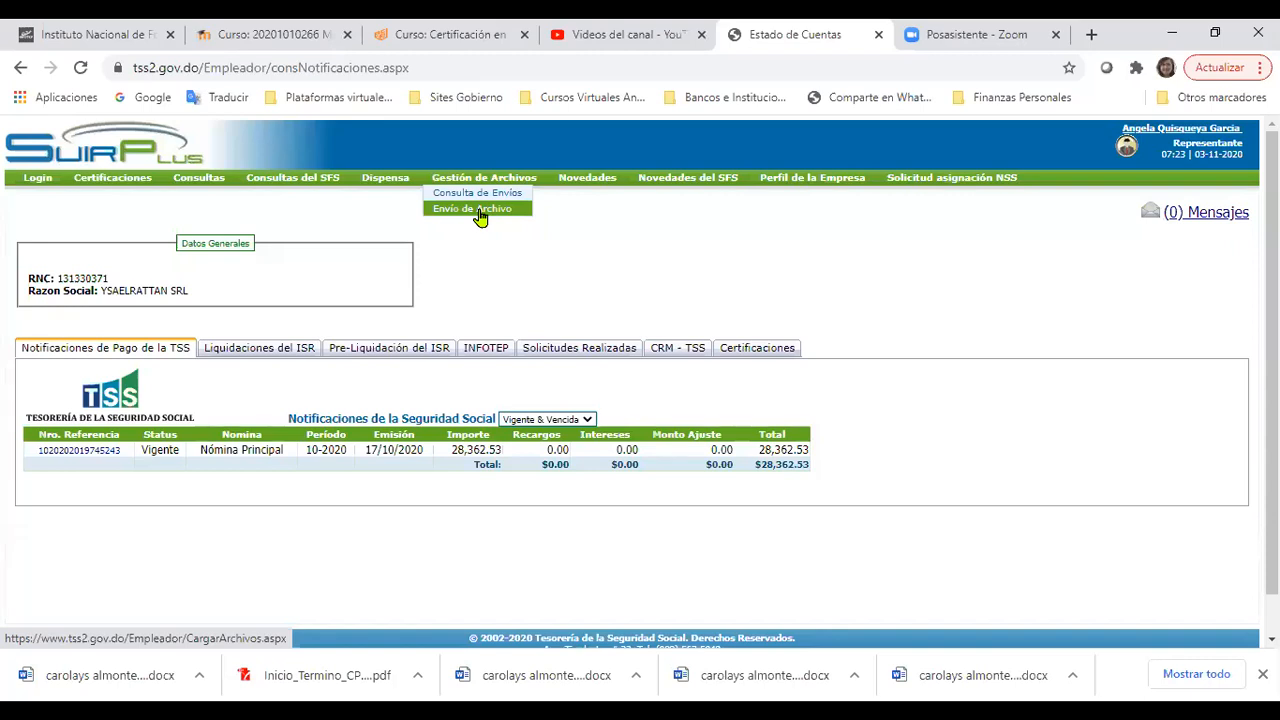
pyautogui.click(479, 213)
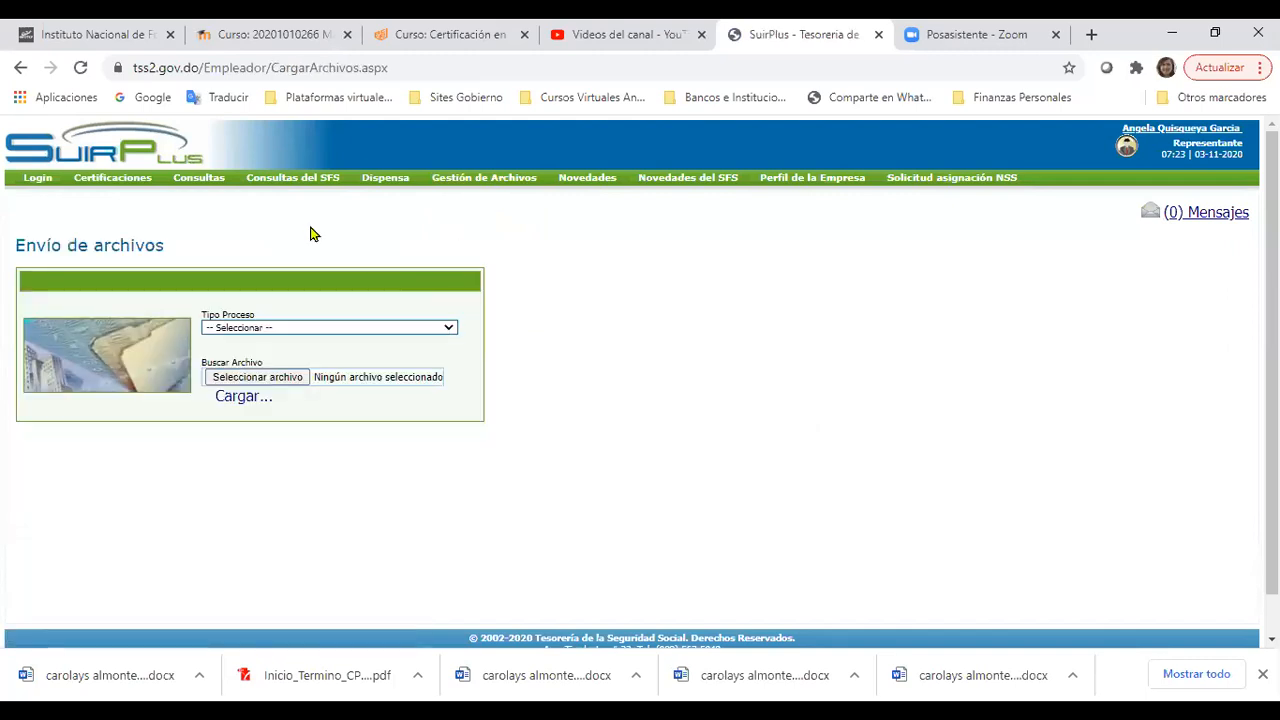
pyautogui.moveTo(80, 190)
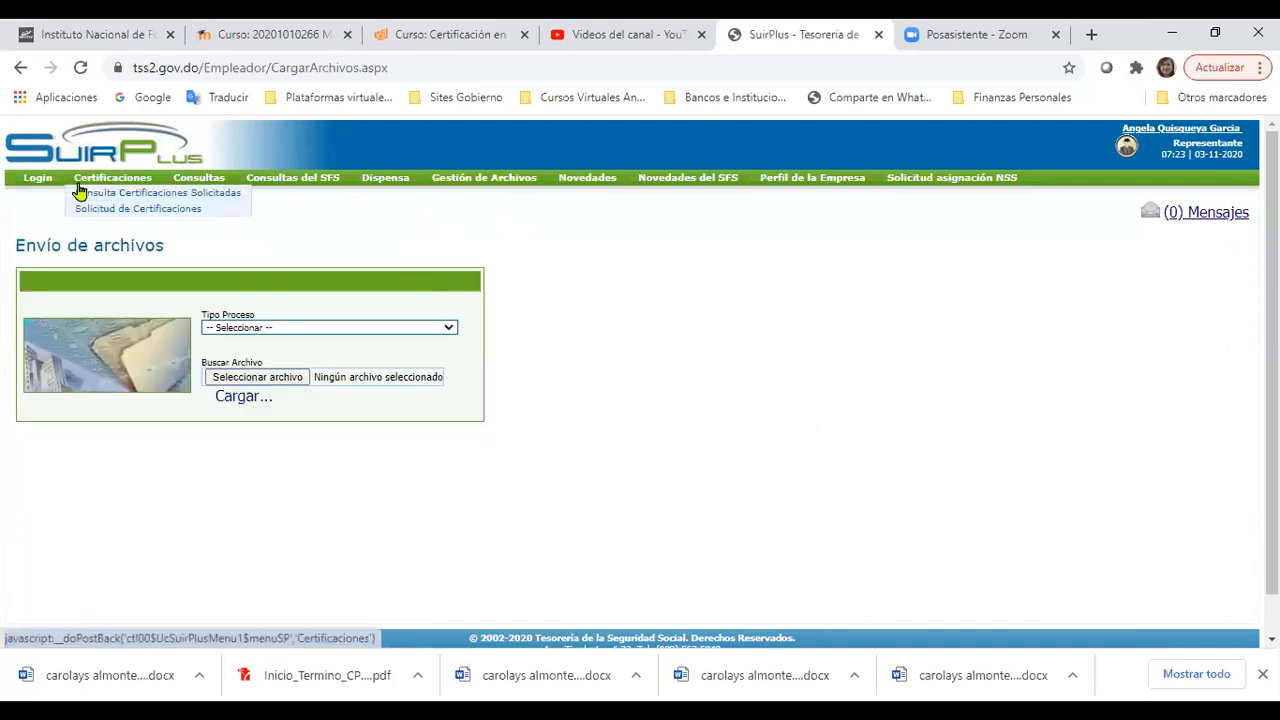
pyautogui.click(18, 67)
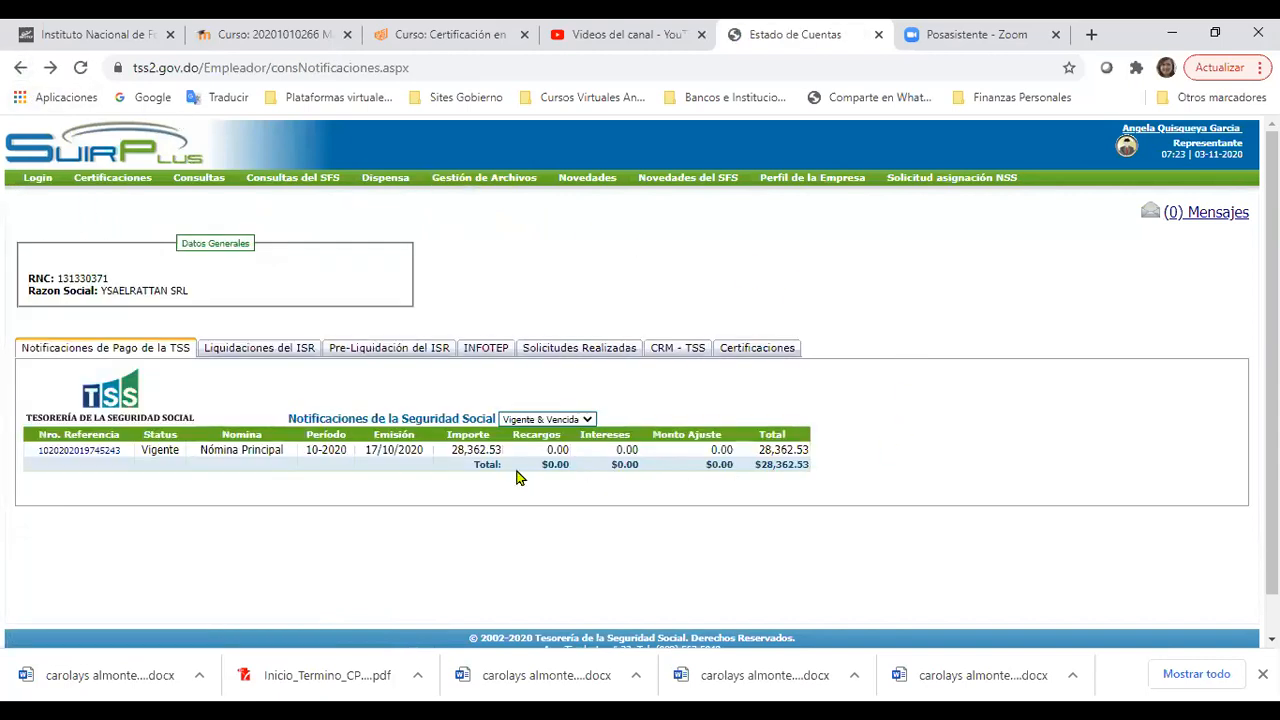
pyautogui.moveTo(448, 450); pyautogui.dragTo(503, 452)
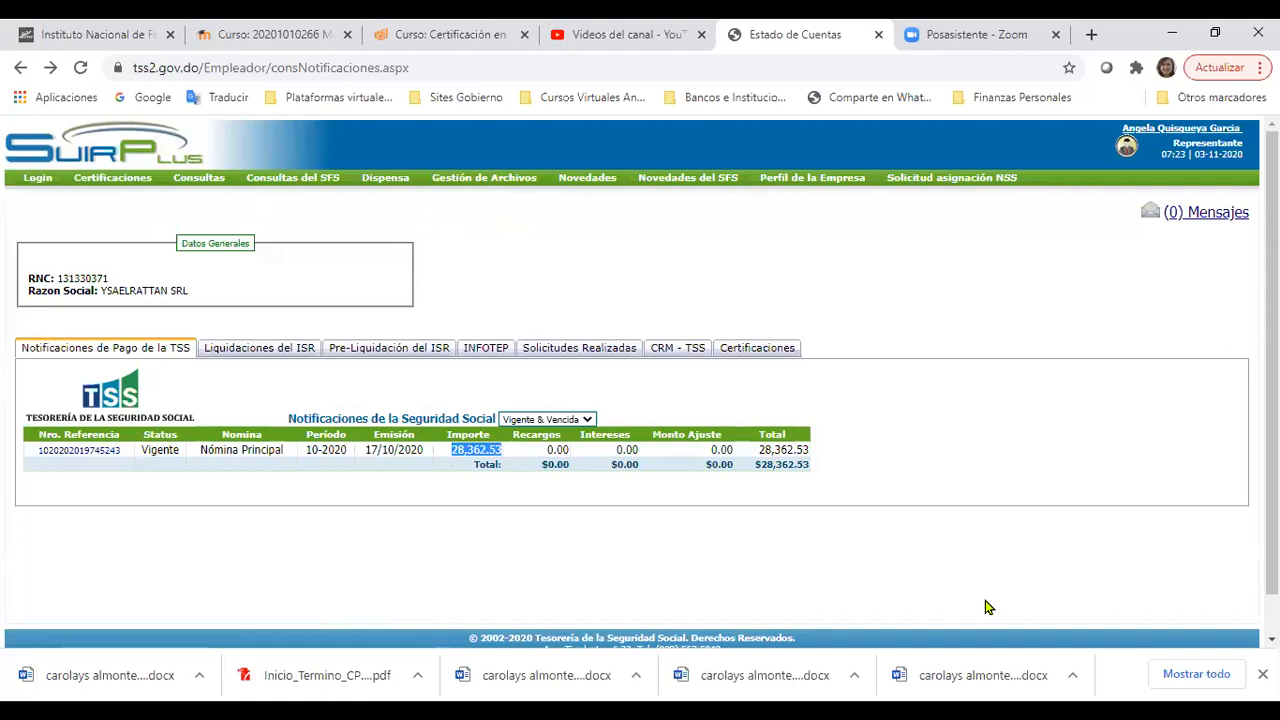
pyautogui.click(673, 576)
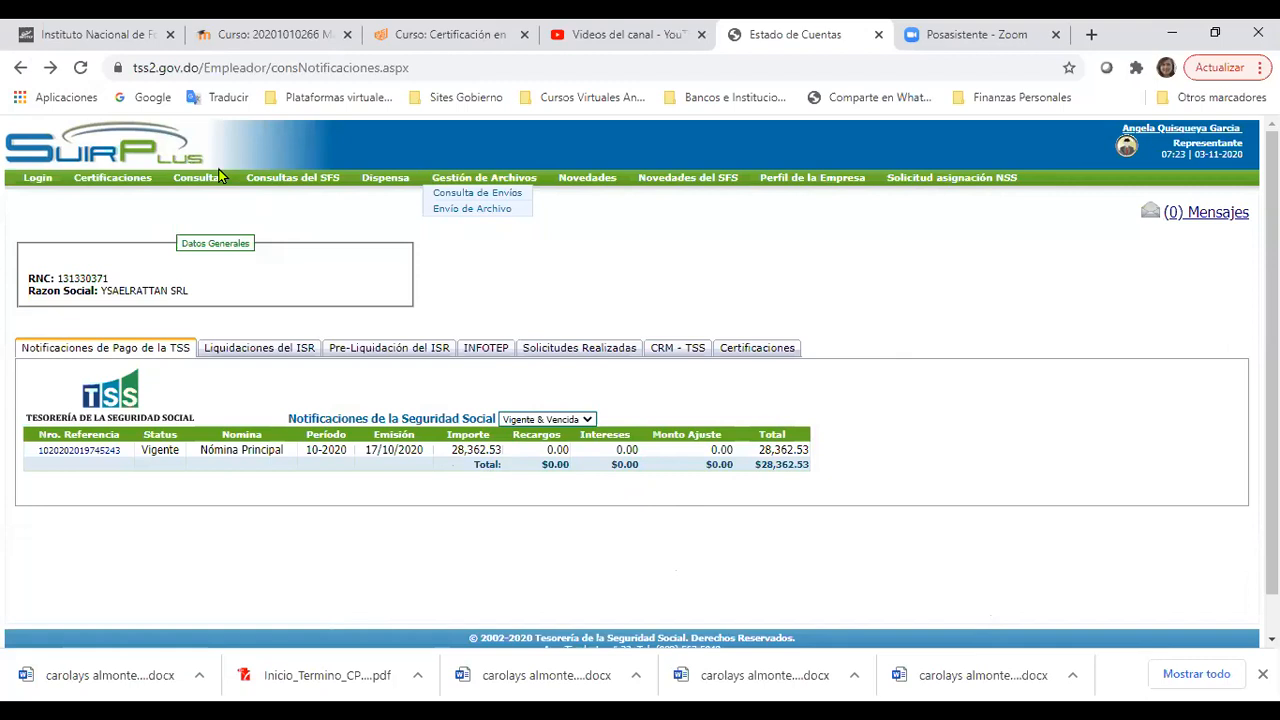
# Open the Envío de Archivo page and set the process type to Autodeterminacion Mensual
pyautogui.click(479, 209)
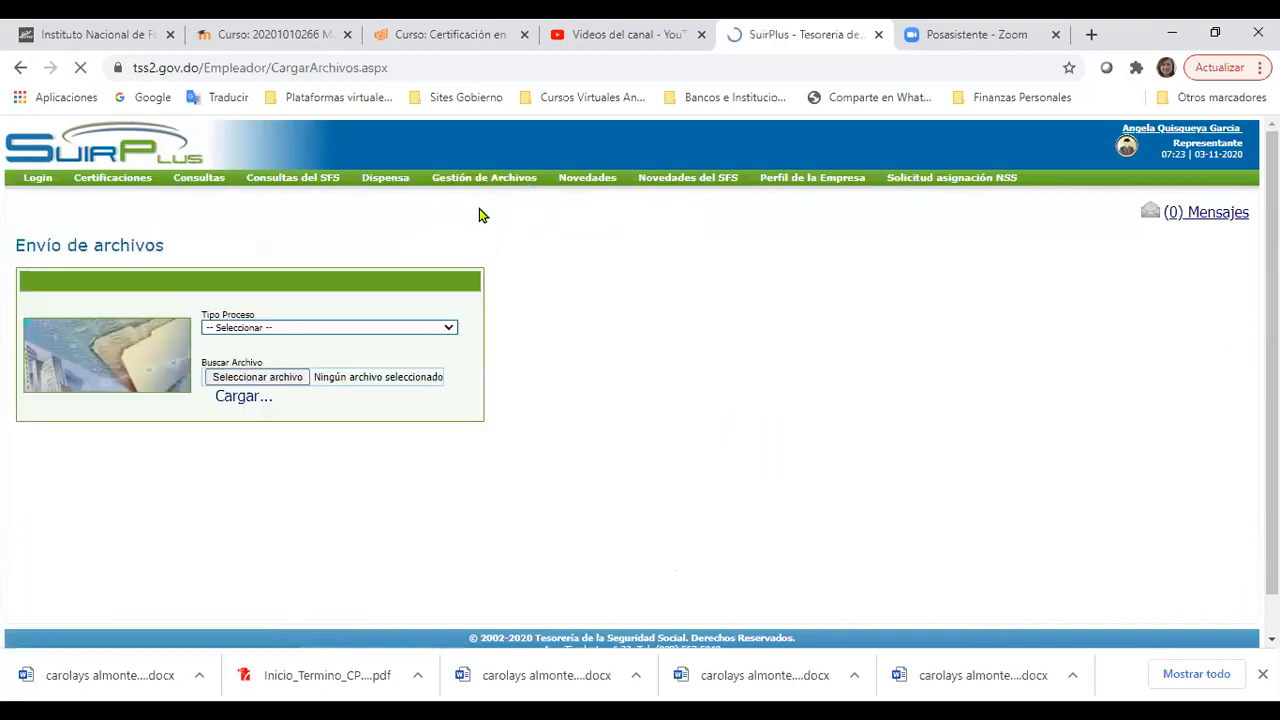
pyautogui.click(447, 330)
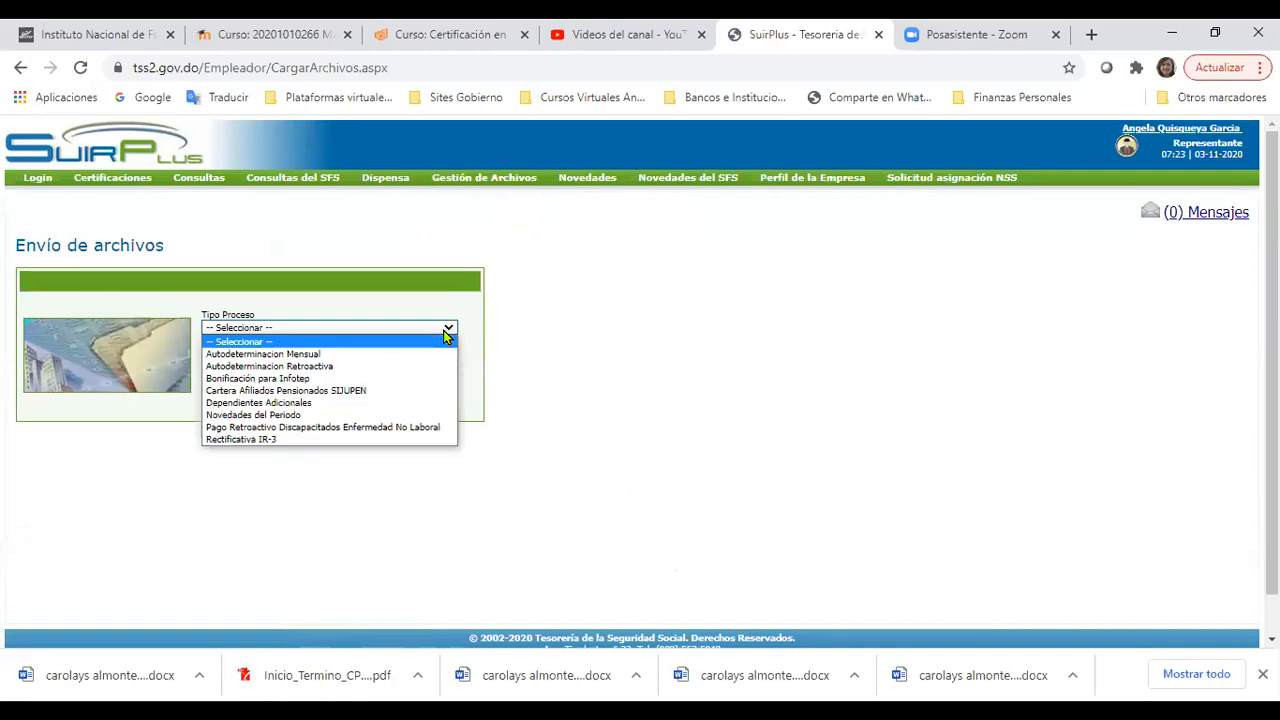
pyautogui.click(336, 356)
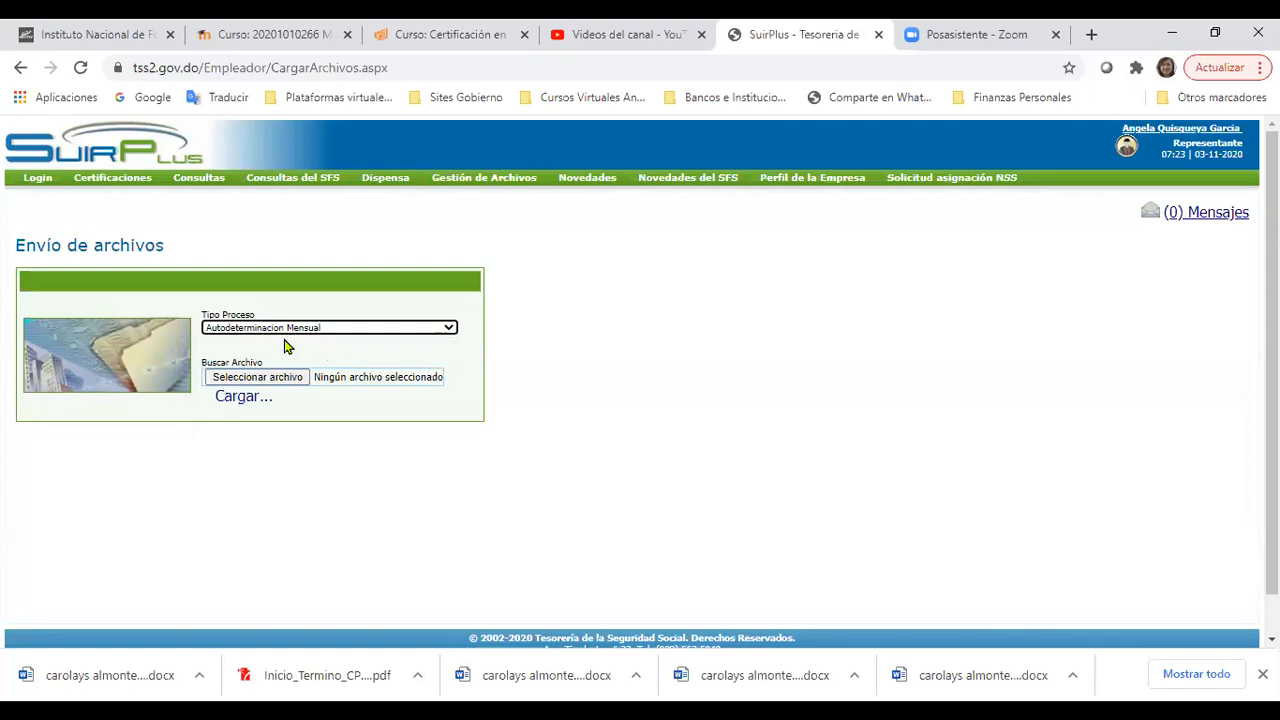
# Choose the company's 102020 text file from Cursos Virtuales Infotep > Camara Comercio Cotui > Manejo de TSS > Plantillas y Ejercicios en Linea
pyautogui.click(262, 383)
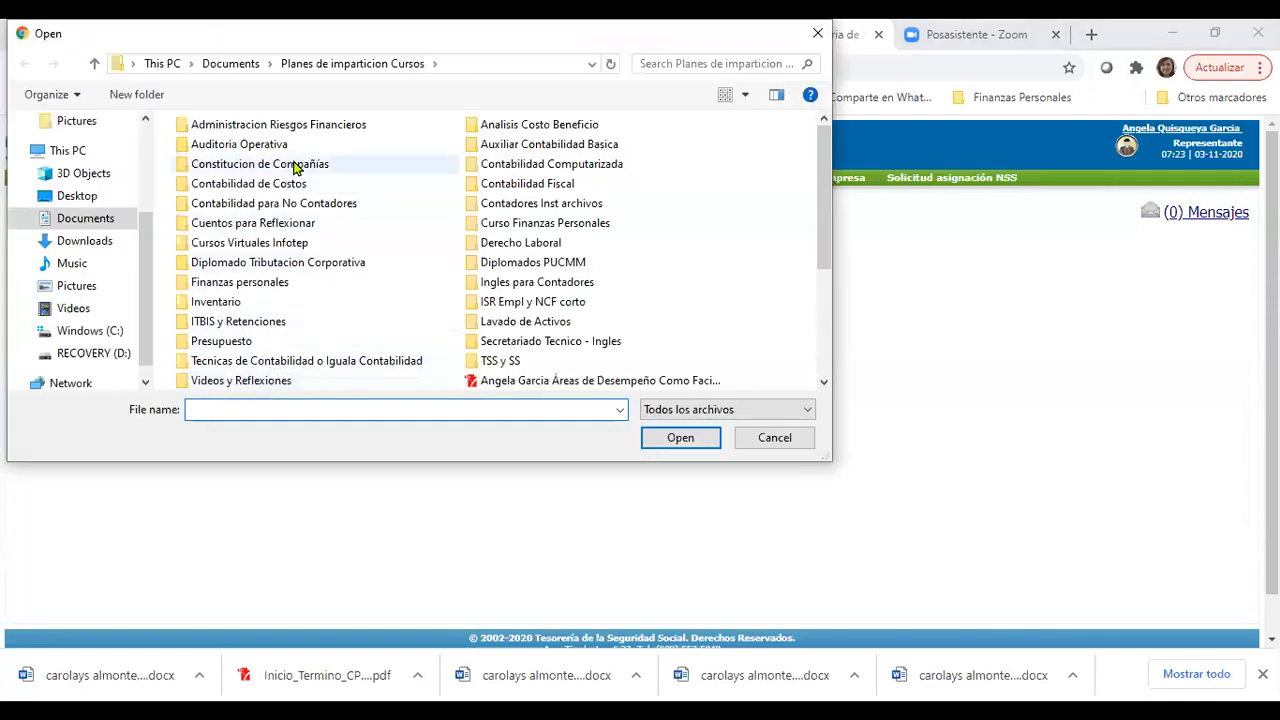
pyautogui.click(278, 244)
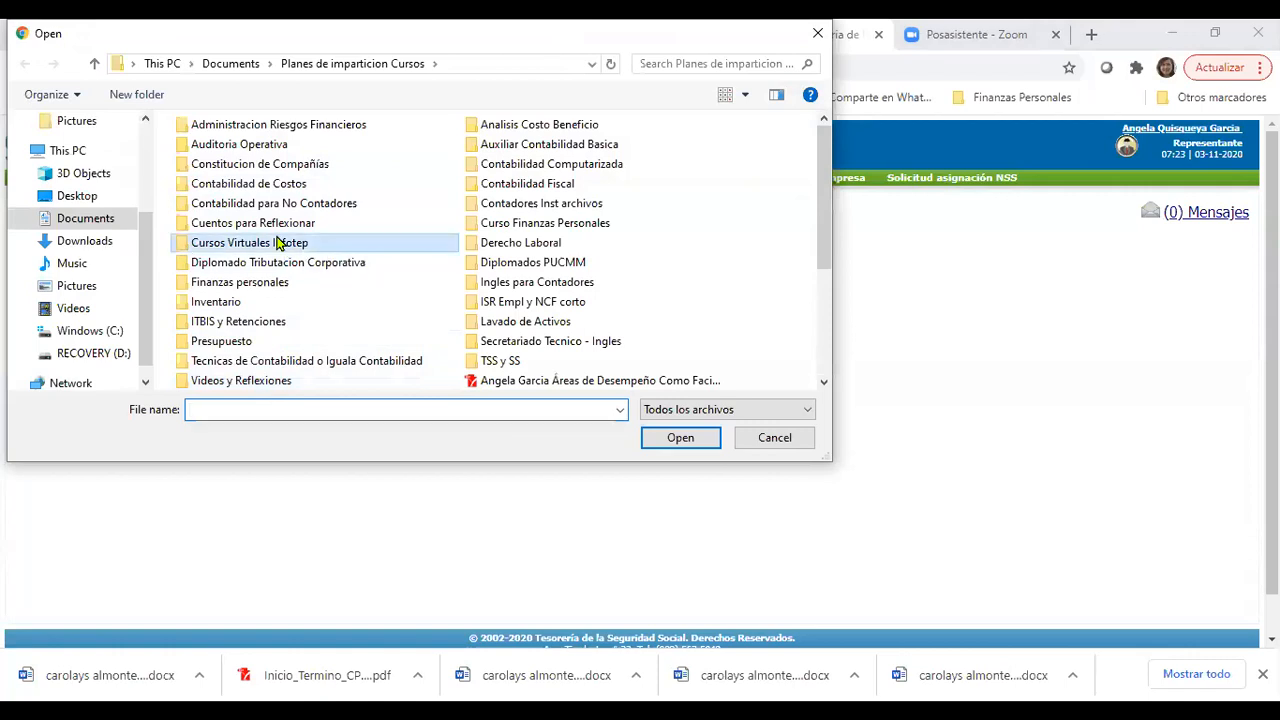
pyautogui.doubleClick(278, 243)
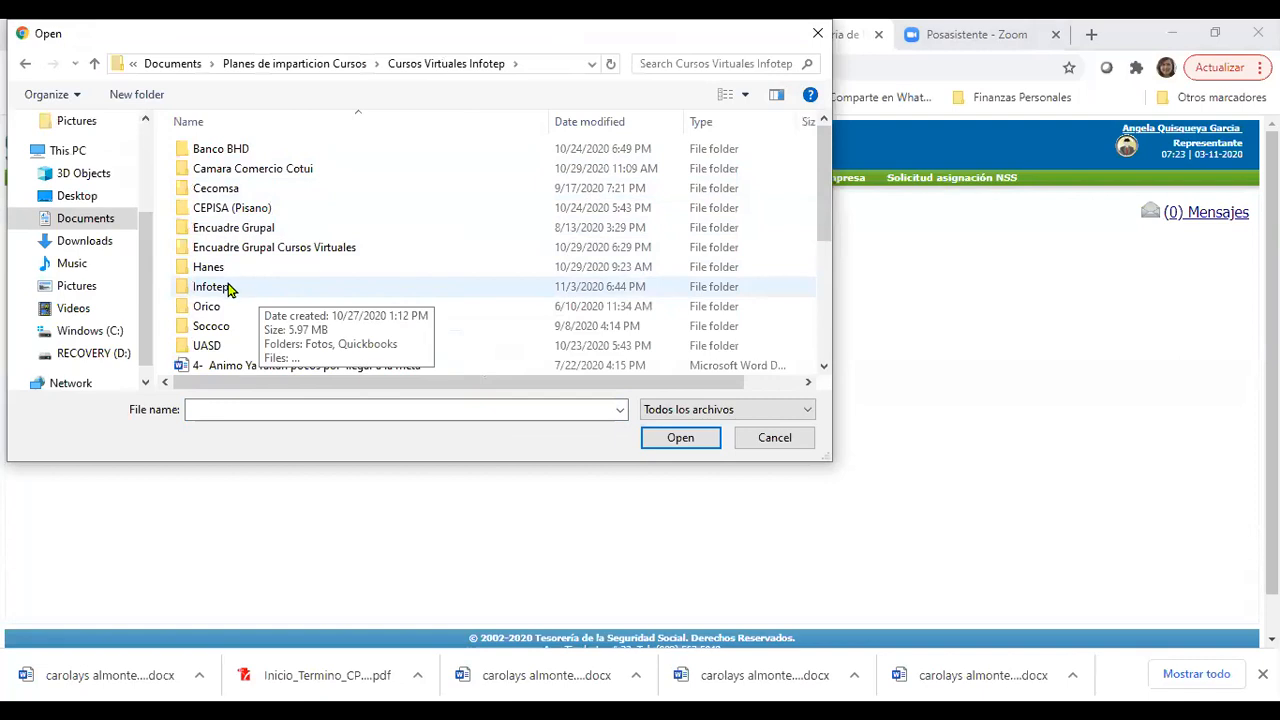
pyautogui.click(246, 172)
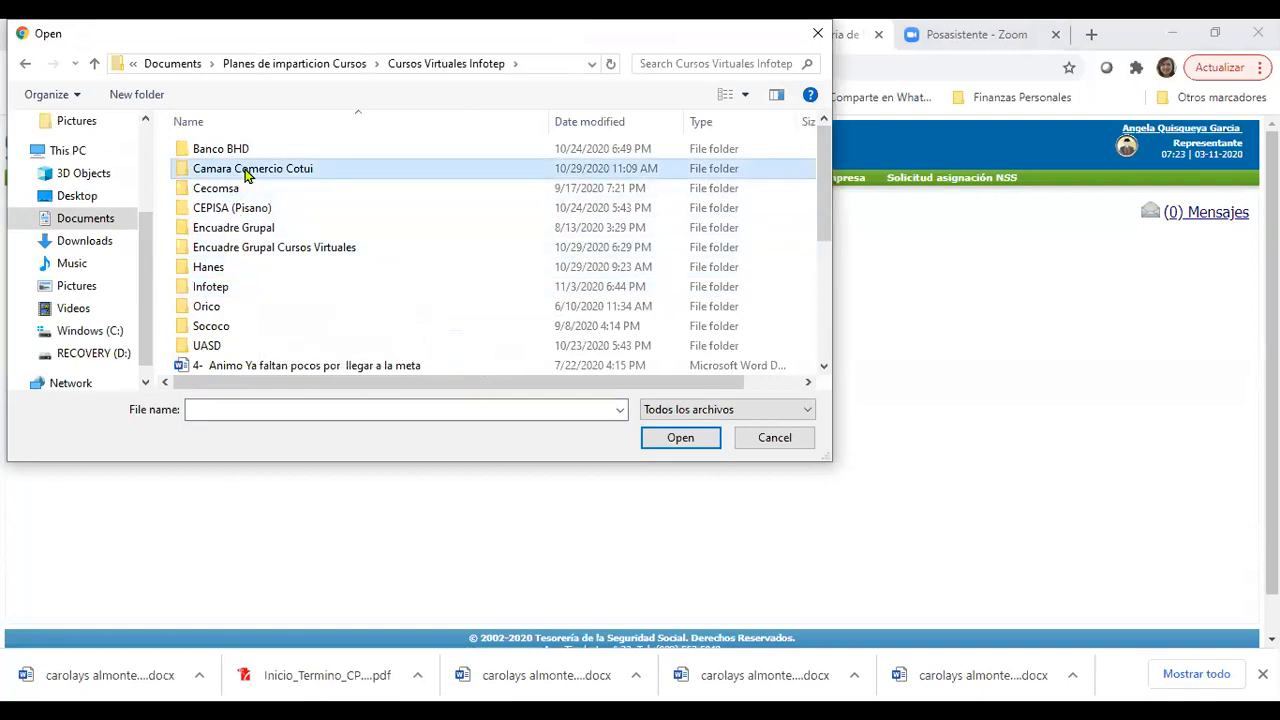
pyautogui.doubleClick(246, 172)
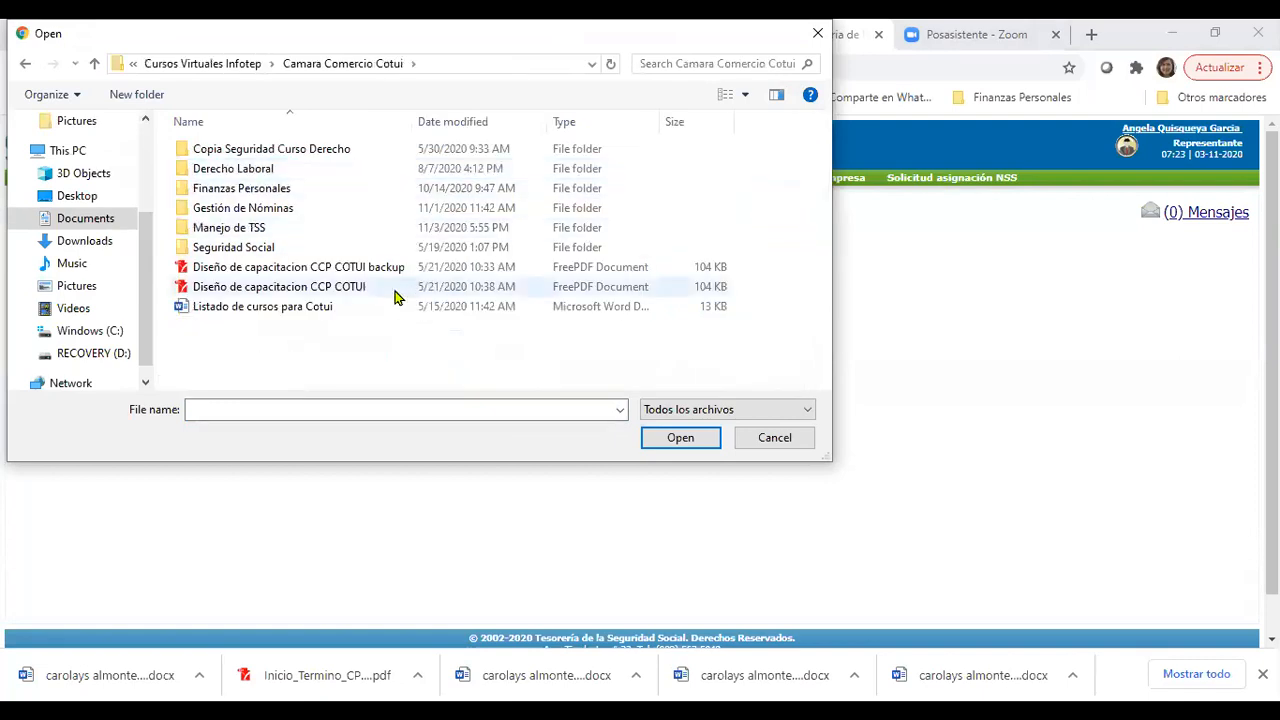
pyautogui.doubleClick(252, 227)
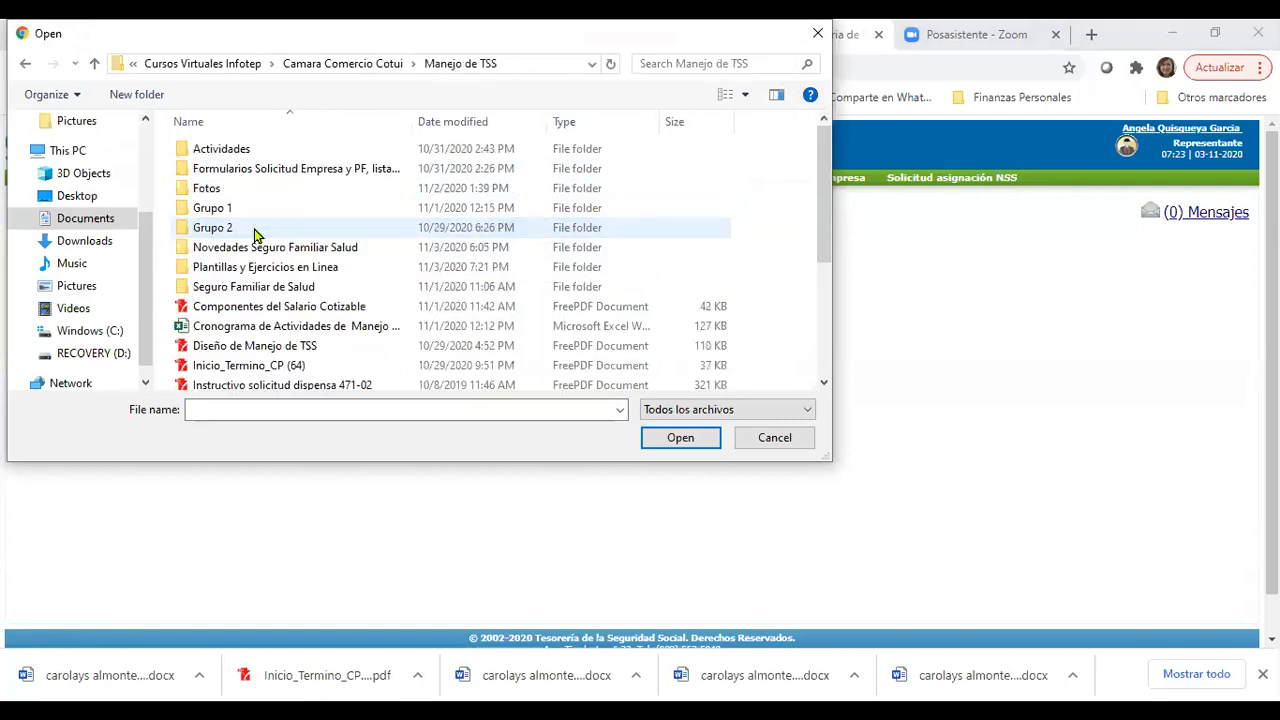
pyautogui.click(255, 270)
pyautogui.doubleClick(256, 270)
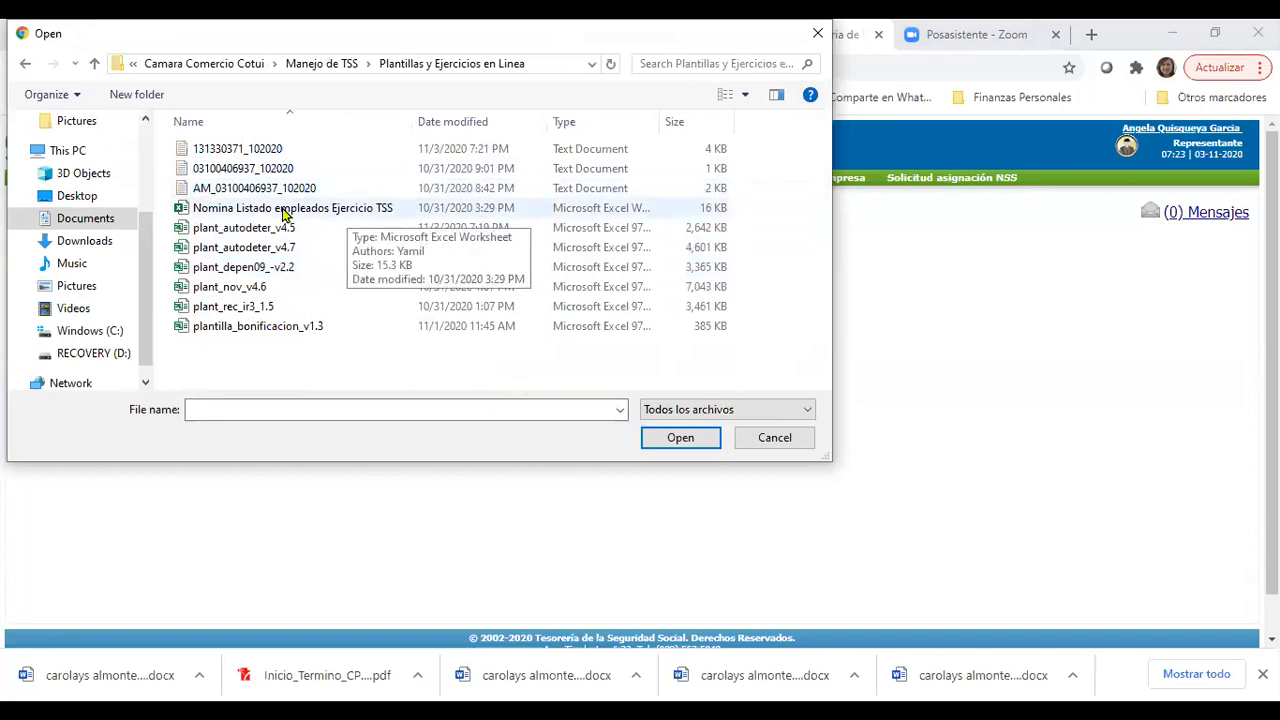
pyautogui.click(222, 152)
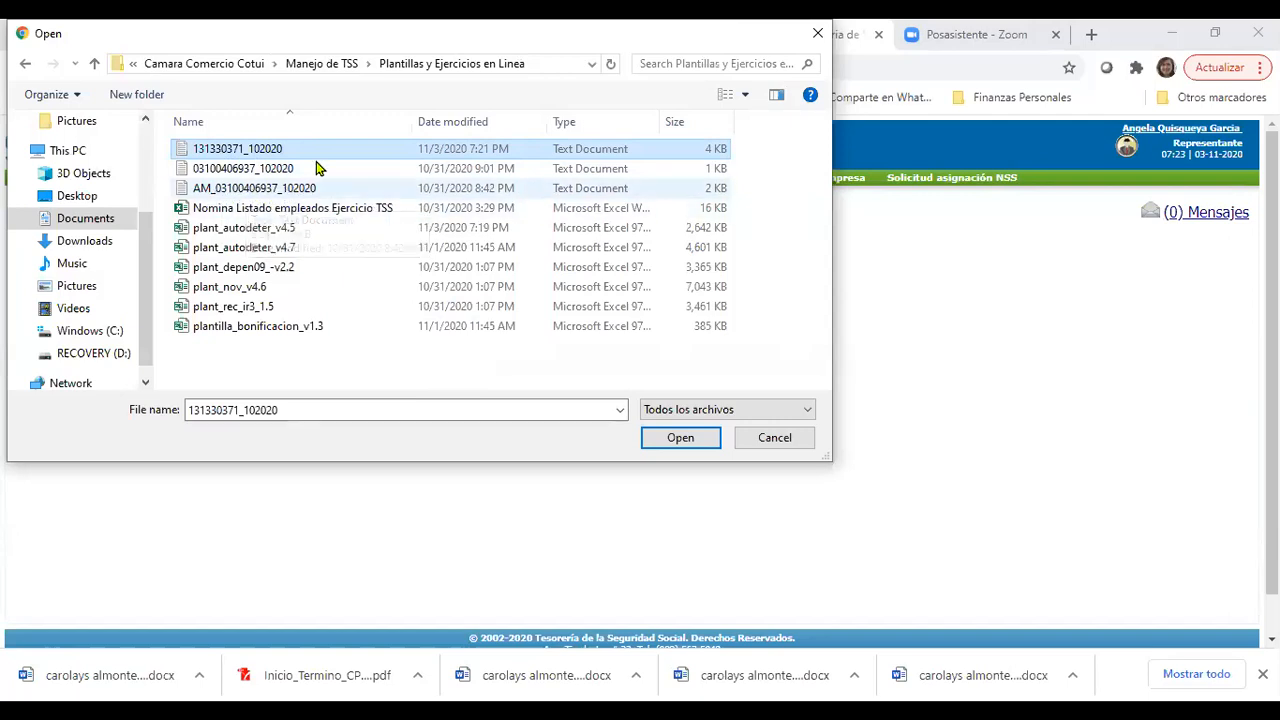
pyautogui.click(680, 437)
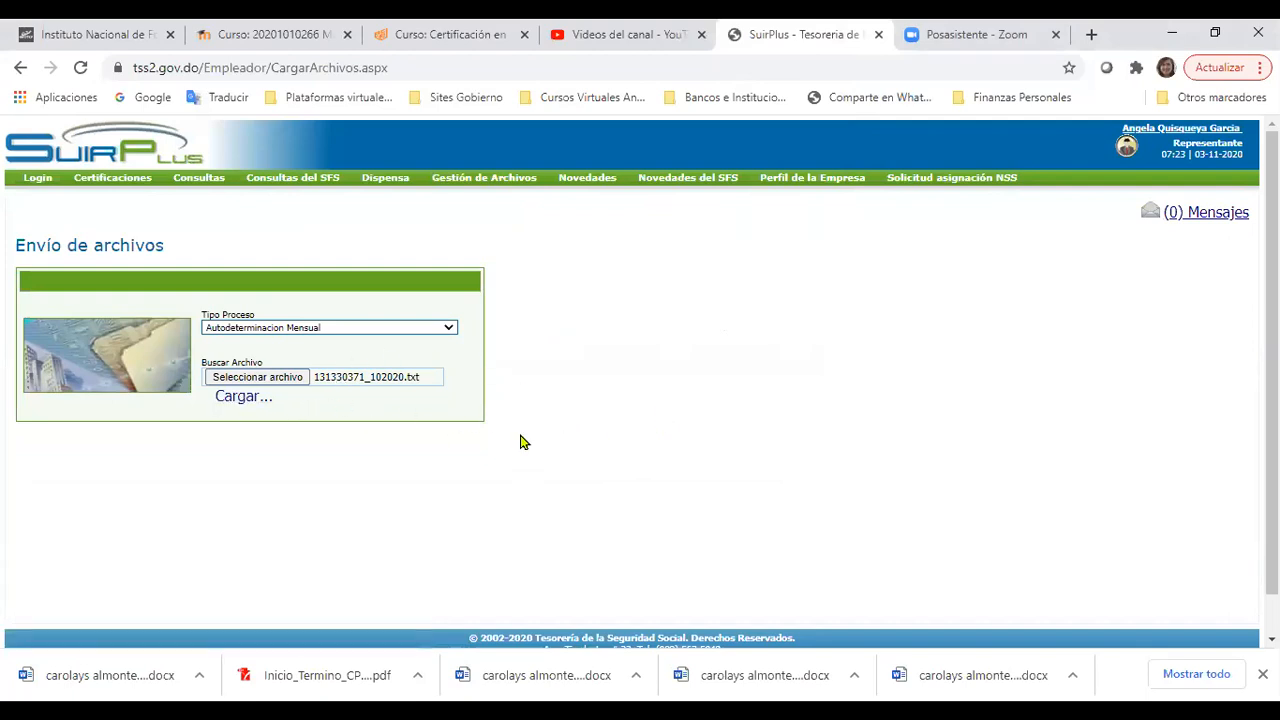
# Upload the selected file, authorizing it with the verification code sent to the registered mobile, and close the submission status
pyautogui.click(244, 400)
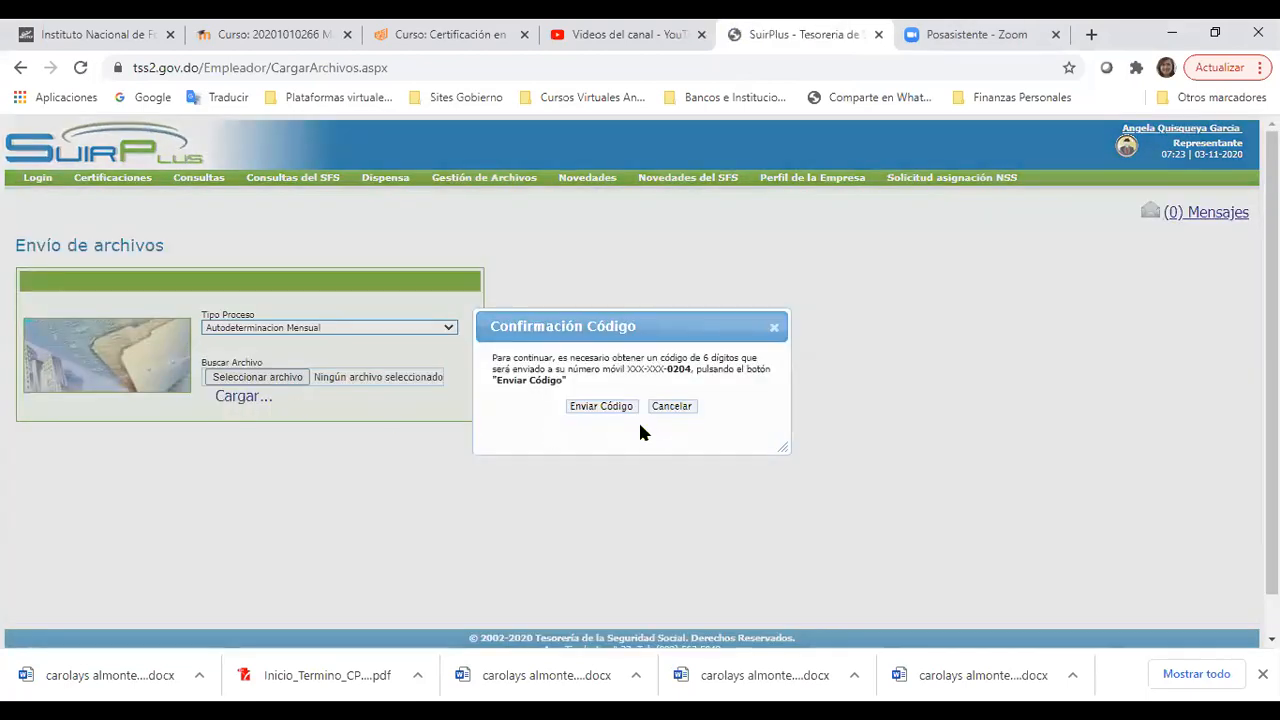
pyautogui.click(615, 405)
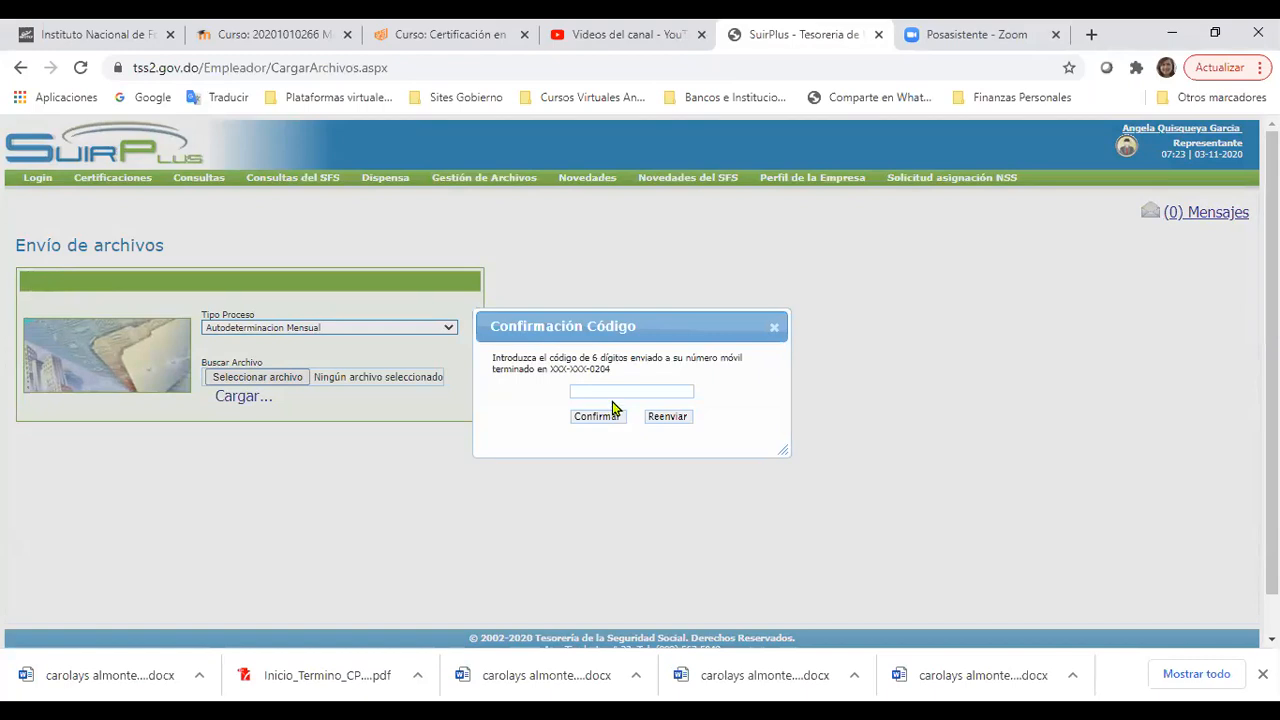
pyautogui.click(605, 390)
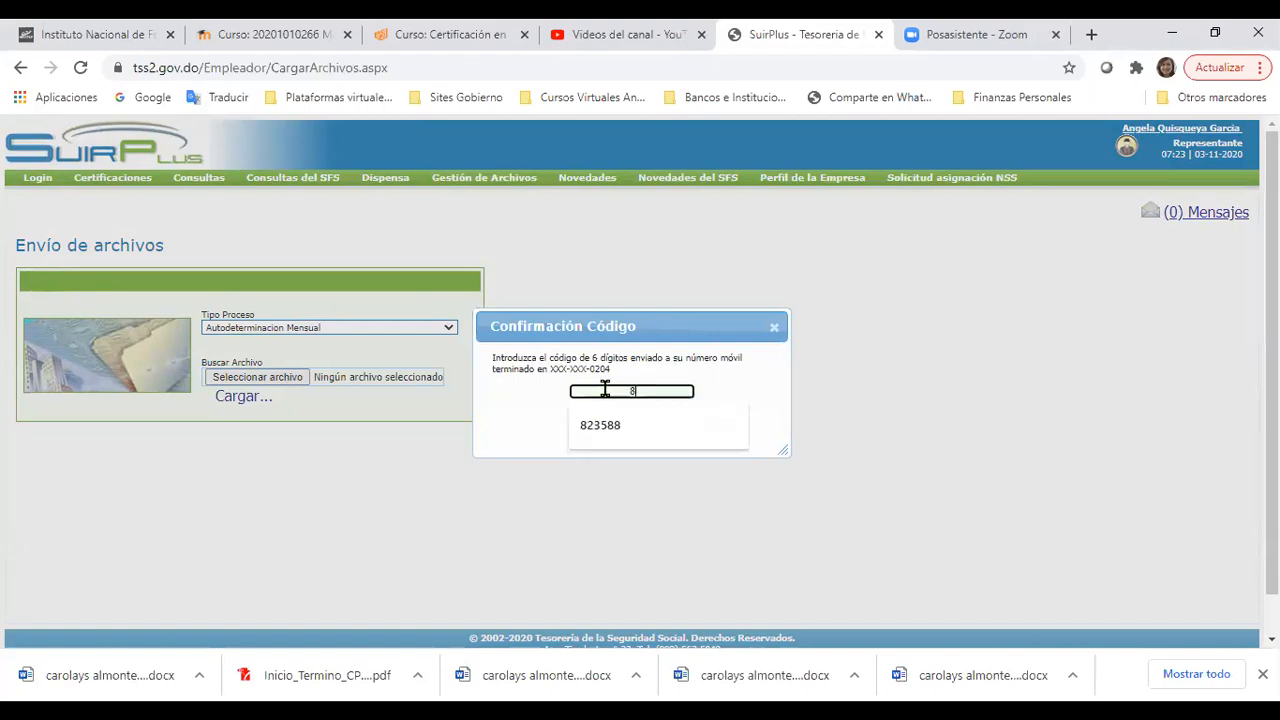
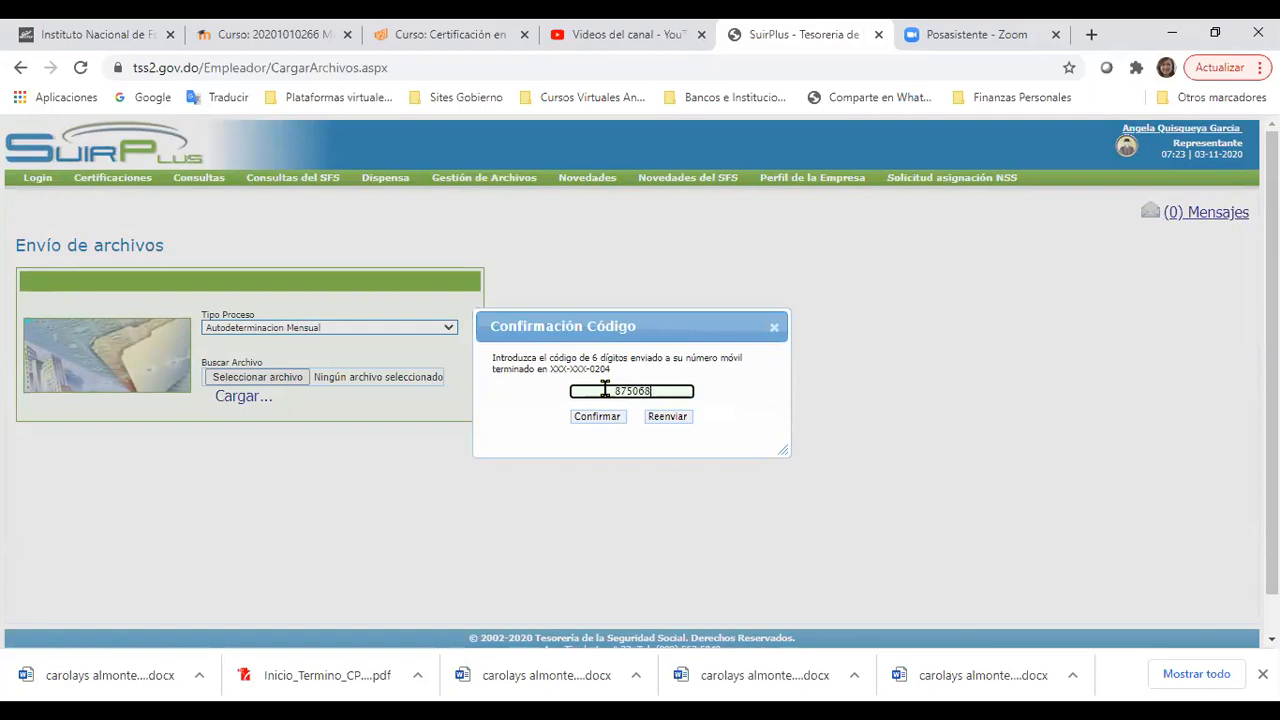
pyautogui.click(606, 418)
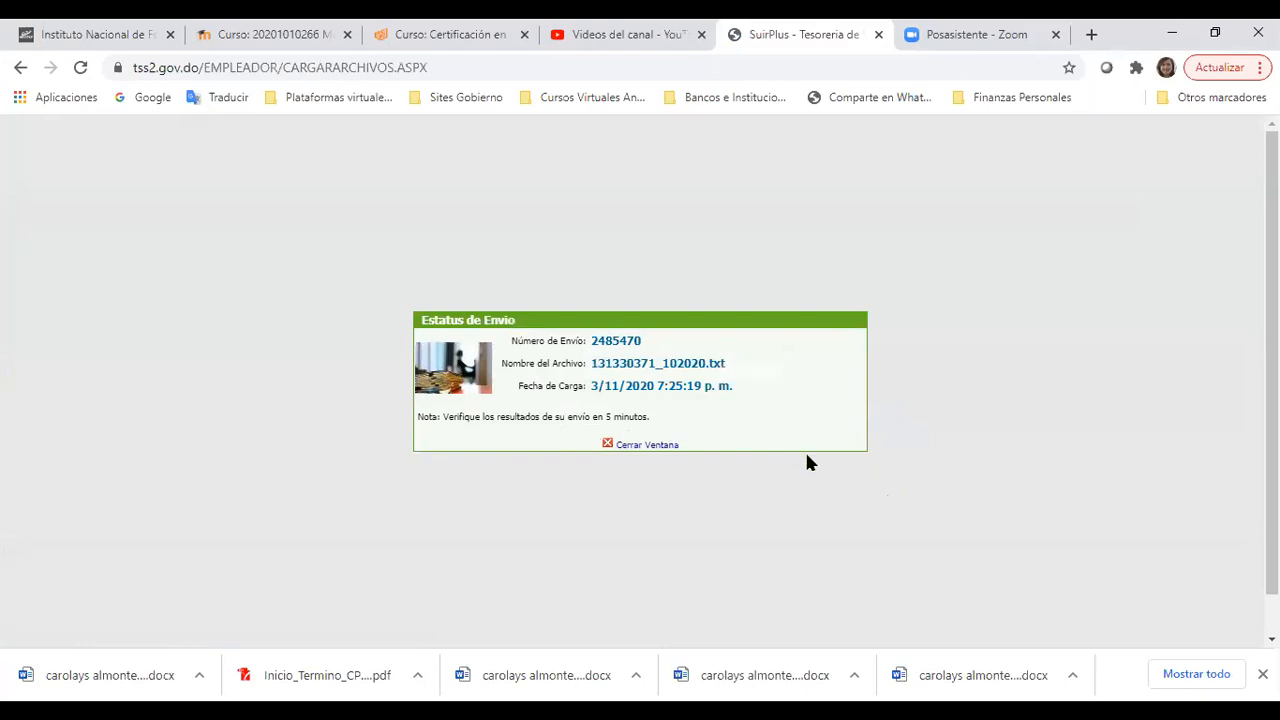
pyautogui.click(648, 445)
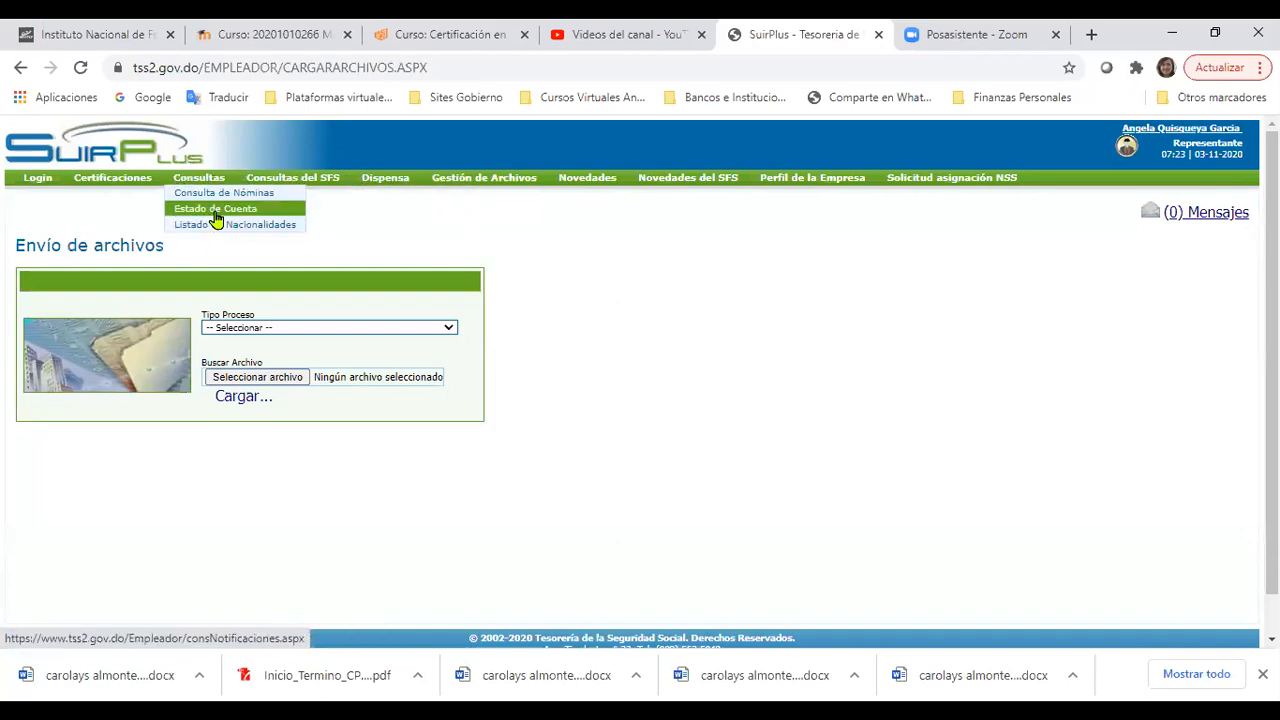
# Open and refresh the Estado de Cuenta, and review the header data and totals of the 10-2020 payment notification
pyautogui.click(212, 209)
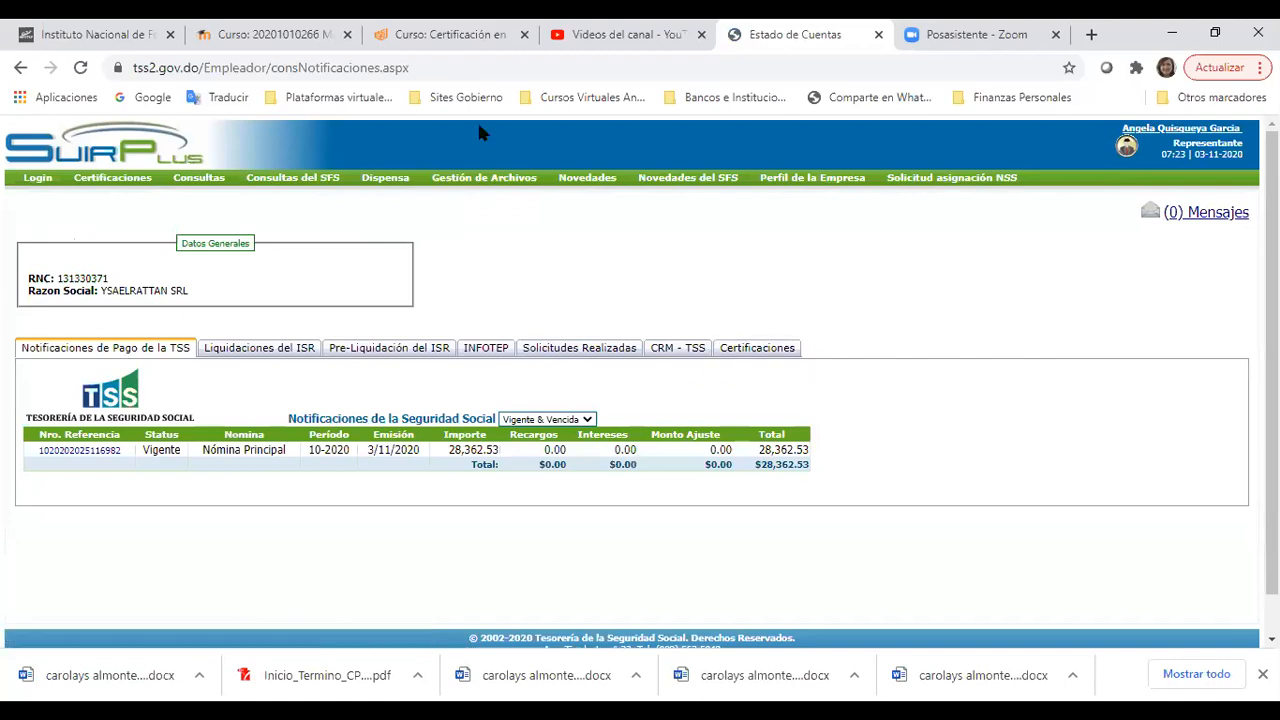
pyautogui.click(80, 68)
pyautogui.click(84, 451)
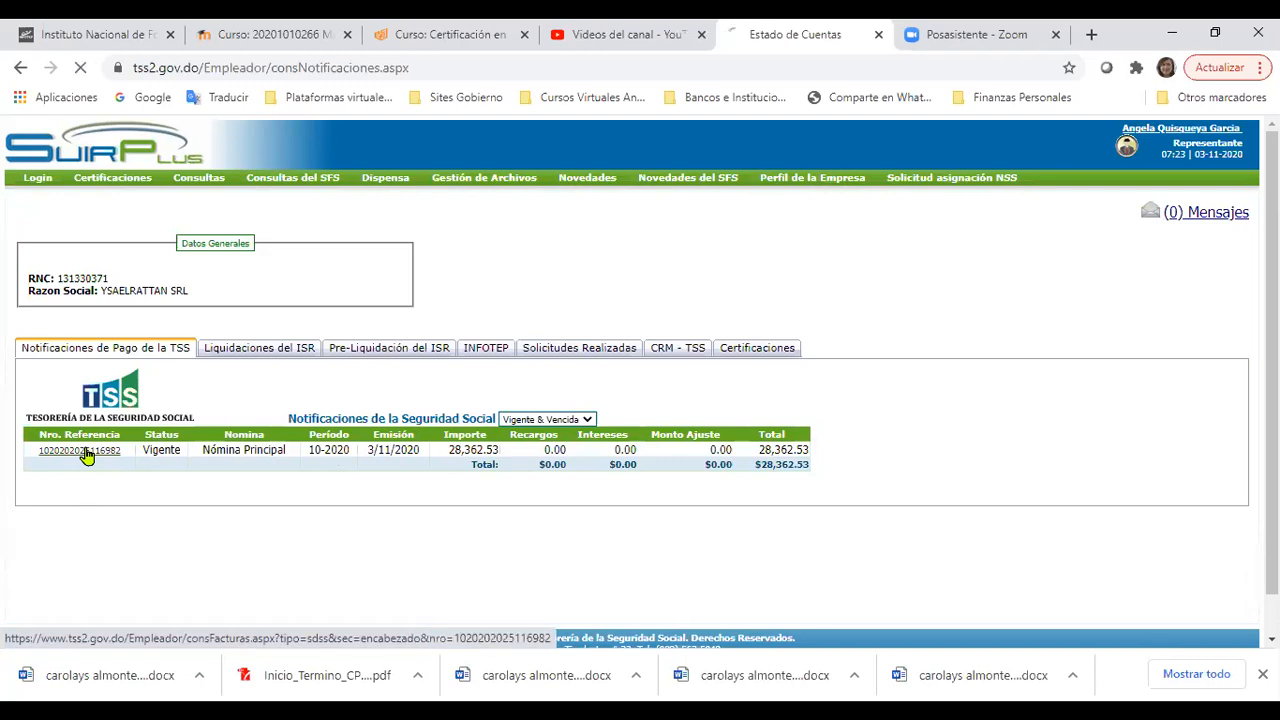
pyautogui.scroll(-3, 447, 434)
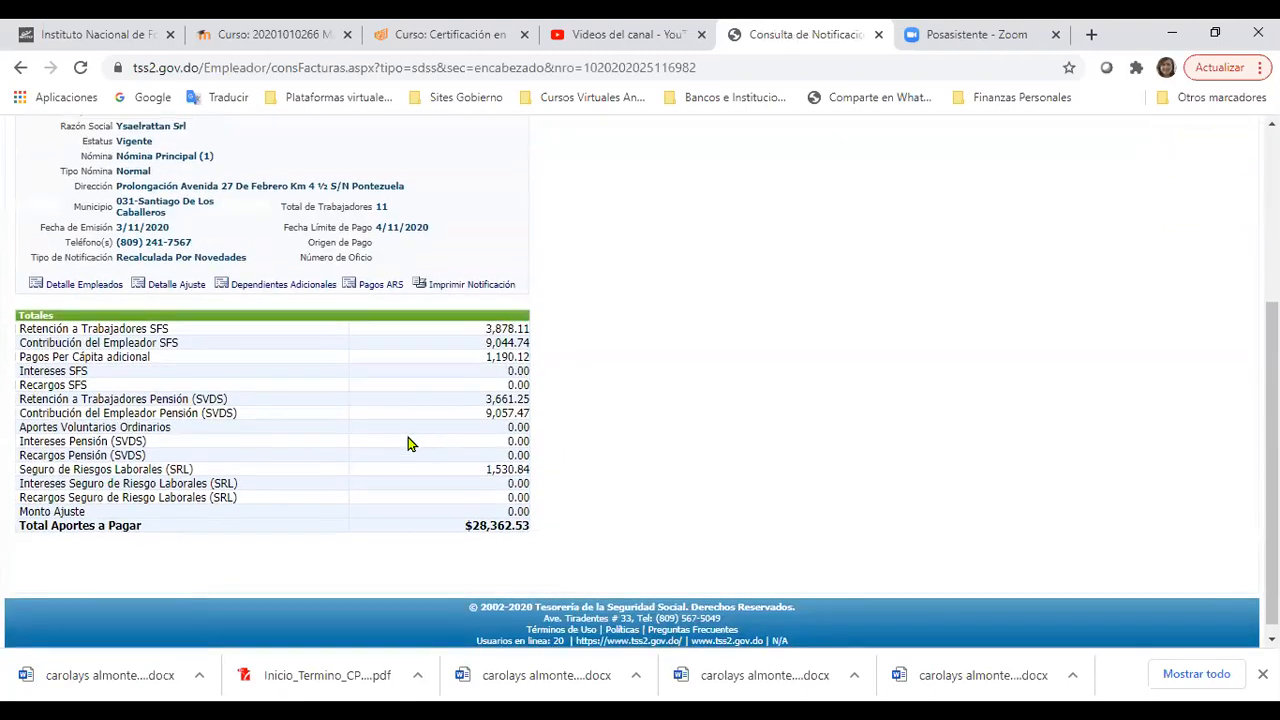
pyautogui.scroll(-1, 409, 443)
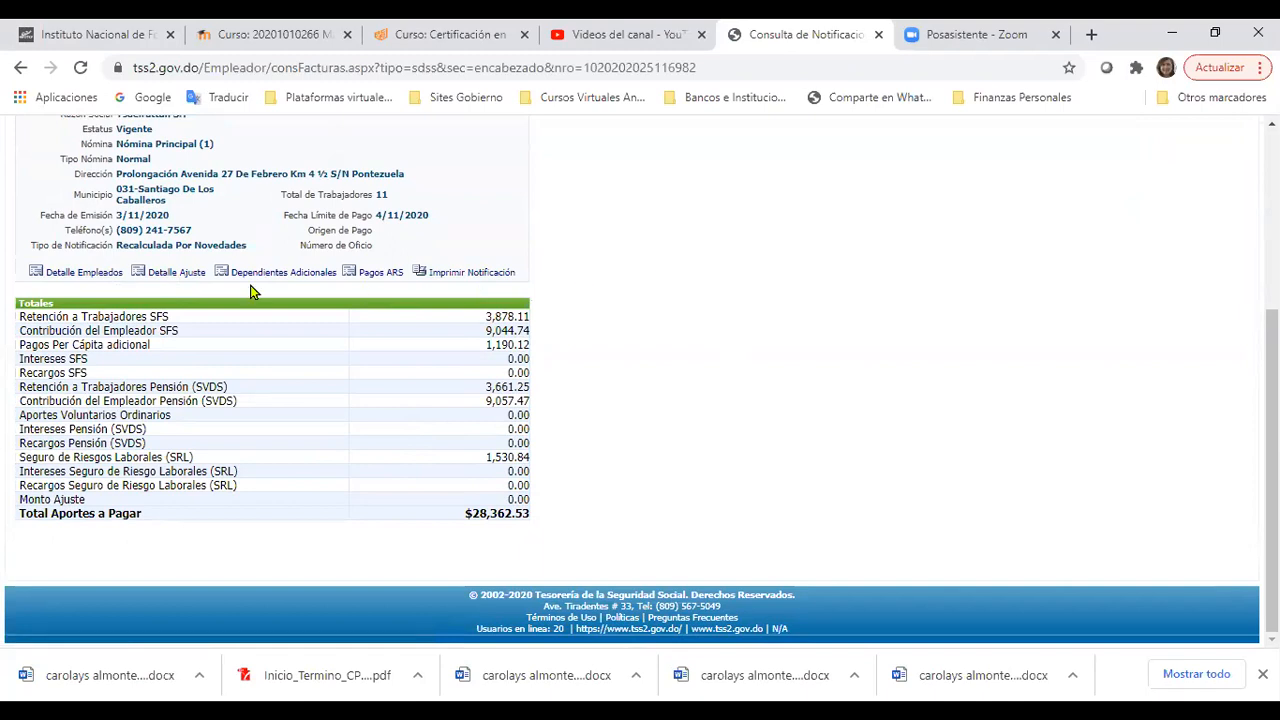
# Open the employee detail of the 10-2020 notification and export it to Excel
pyautogui.click(68, 274)
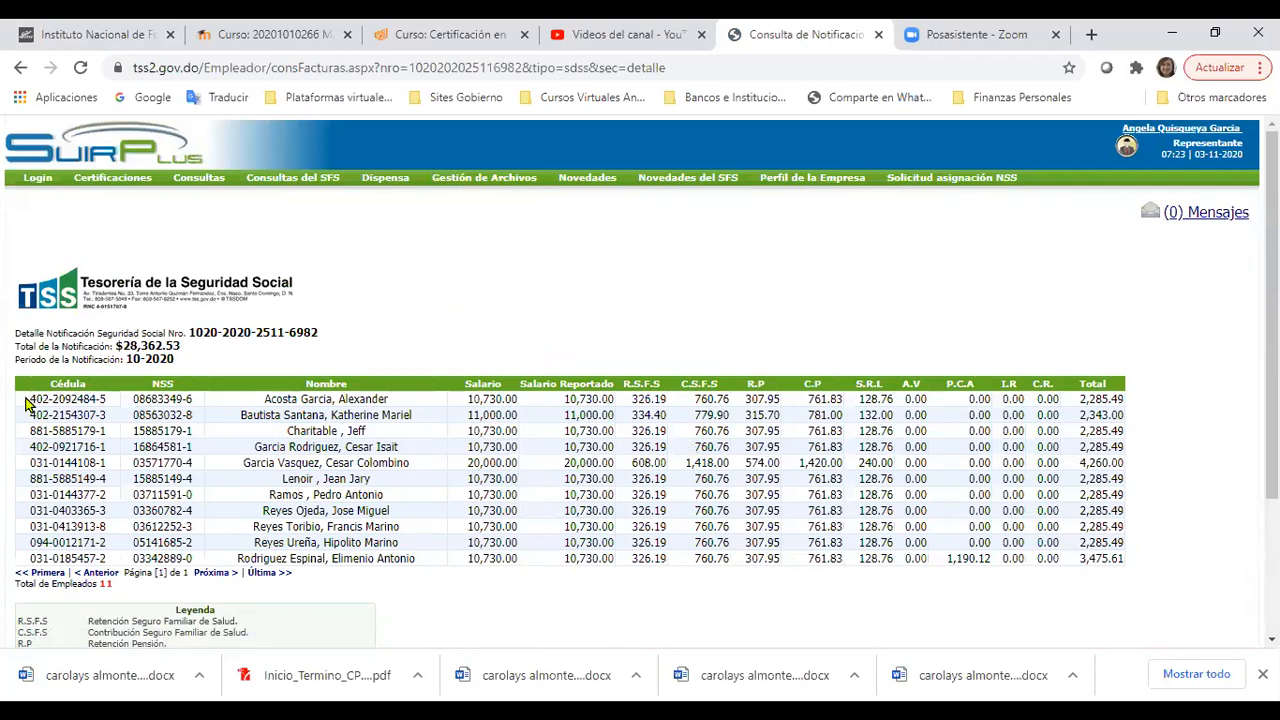
pyautogui.scroll(-2, 265, 498)
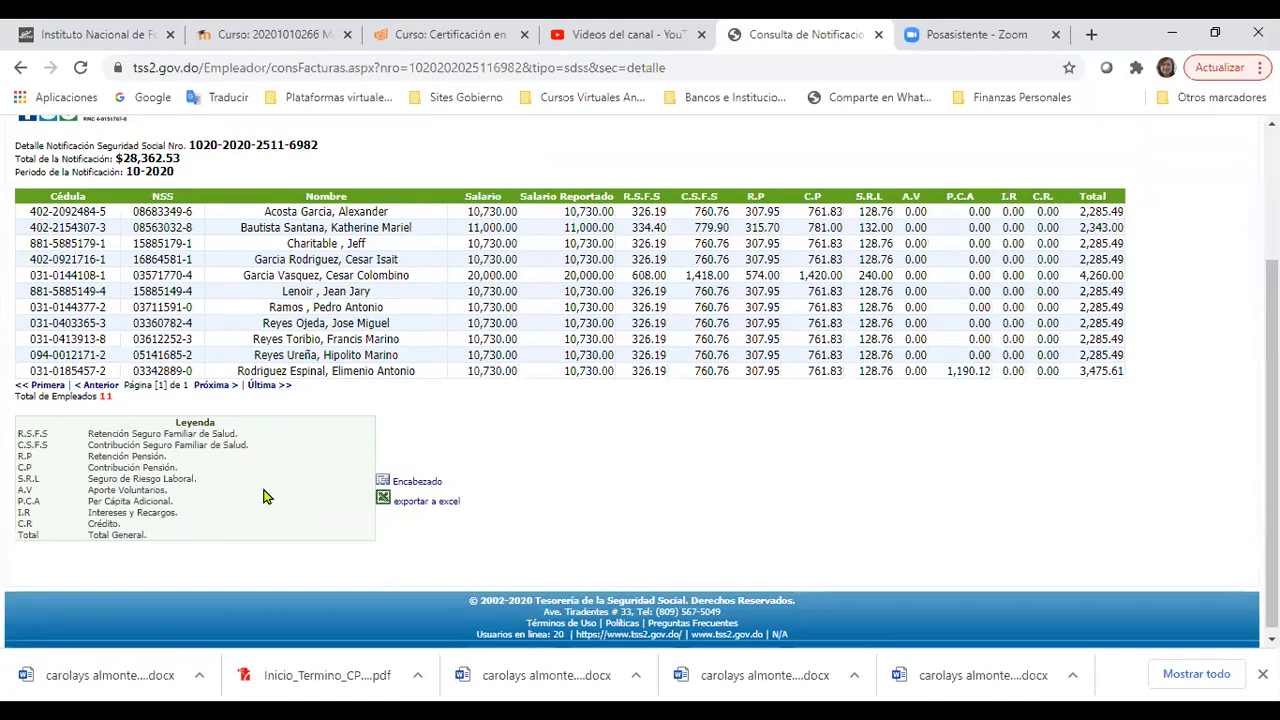
pyautogui.click(426, 503)
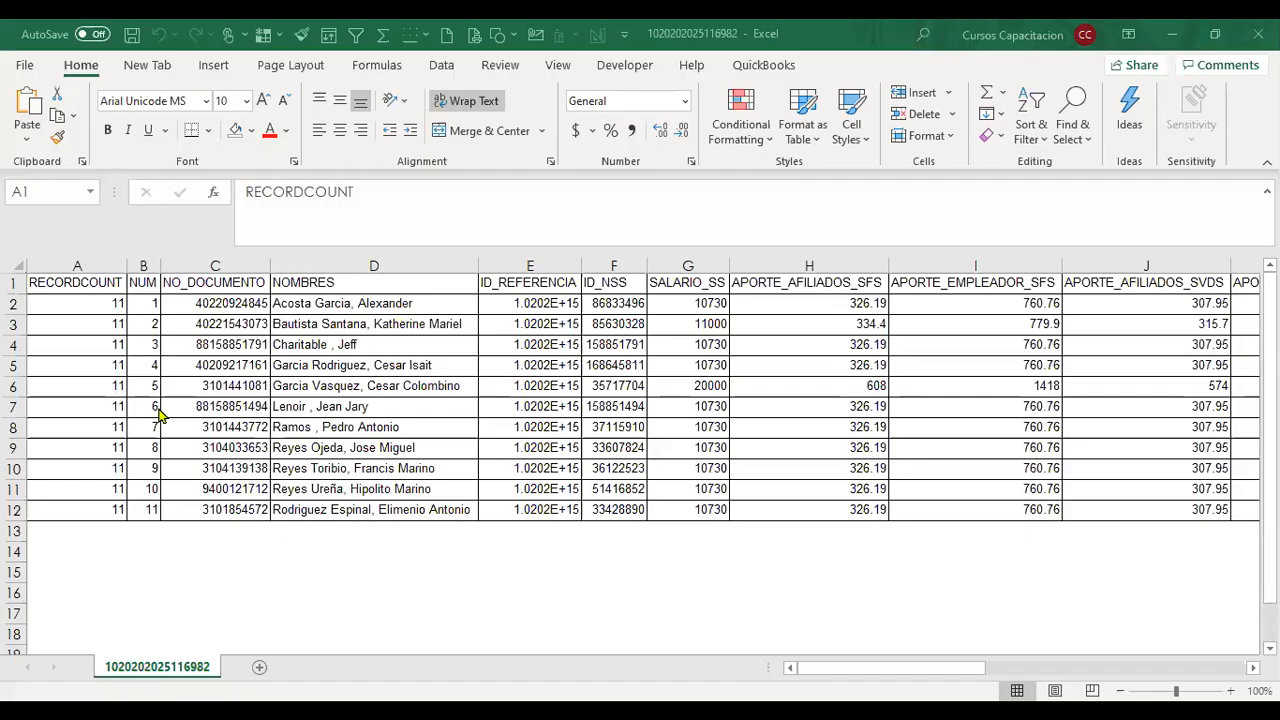
# Review the record count, numbering, document, name, reference and NSS columns of the exported employee detail, widening the ID_REFERENCIA column
pyautogui.moveTo(63, 303); pyautogui.dragTo(69, 511)
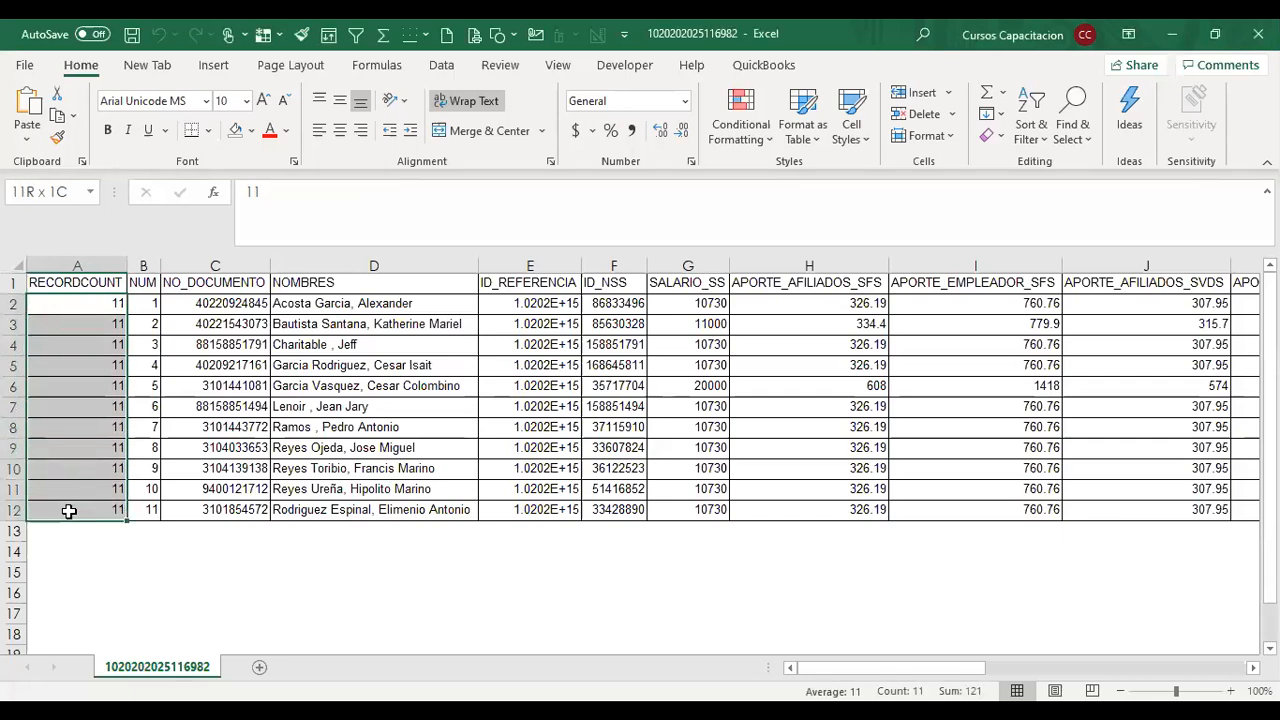
pyautogui.hscroll(1, 100, 308)
pyautogui.moveTo(104, 303); pyautogui.dragTo(102, 498)
pyautogui.moveTo(171, 303); pyautogui.dragTo(178, 510)
pyautogui.moveTo(275, 310); pyautogui.dragTo(298, 506)
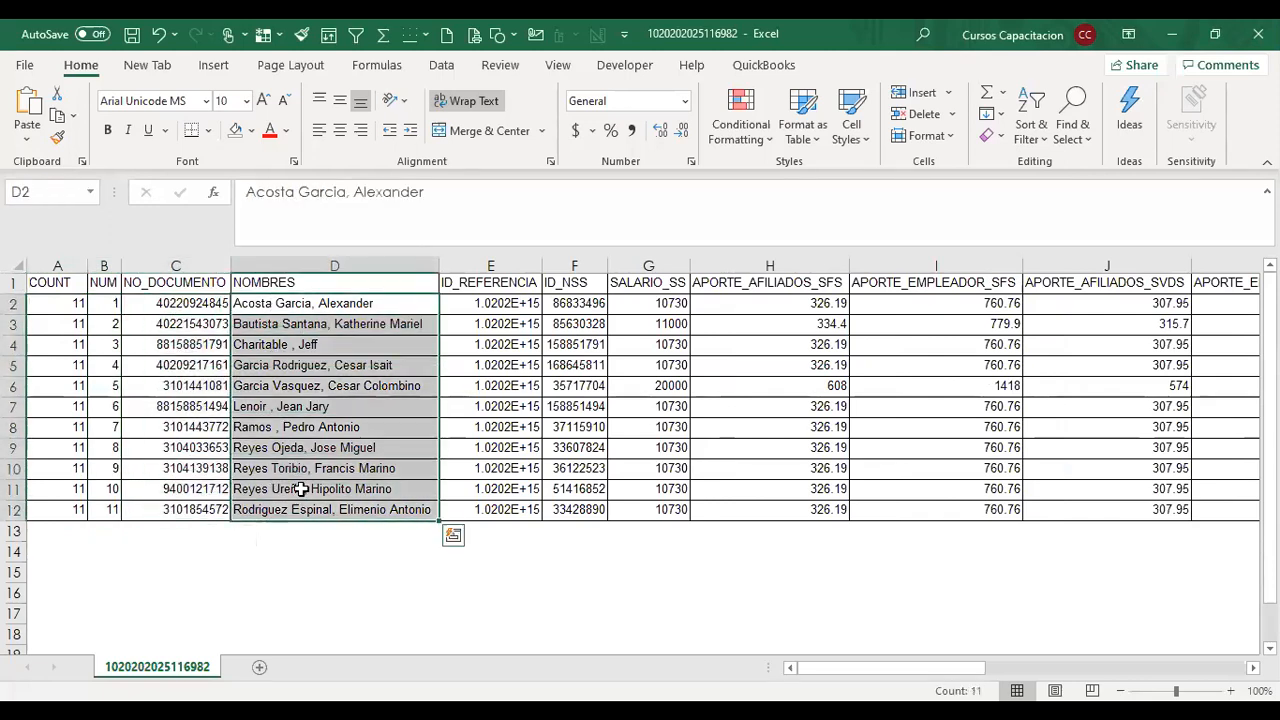
pyautogui.click(468, 303)
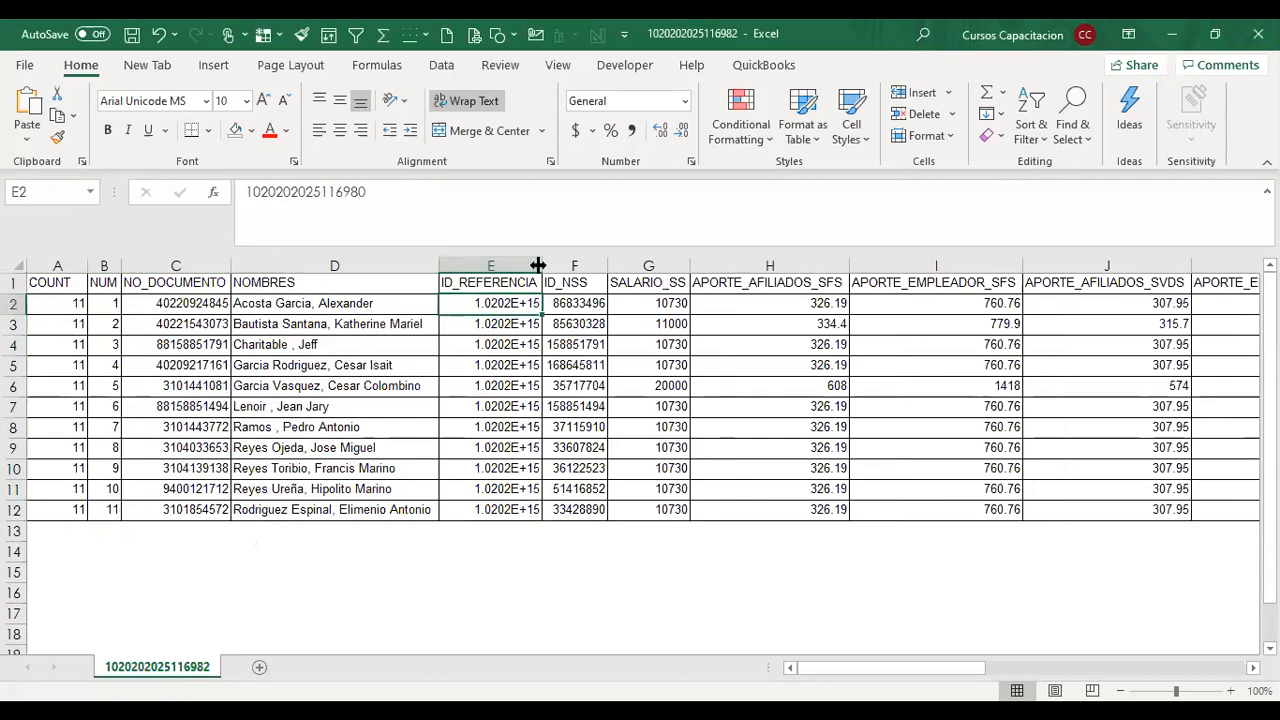
pyautogui.moveTo(542, 265); pyautogui.dragTo(591, 517)
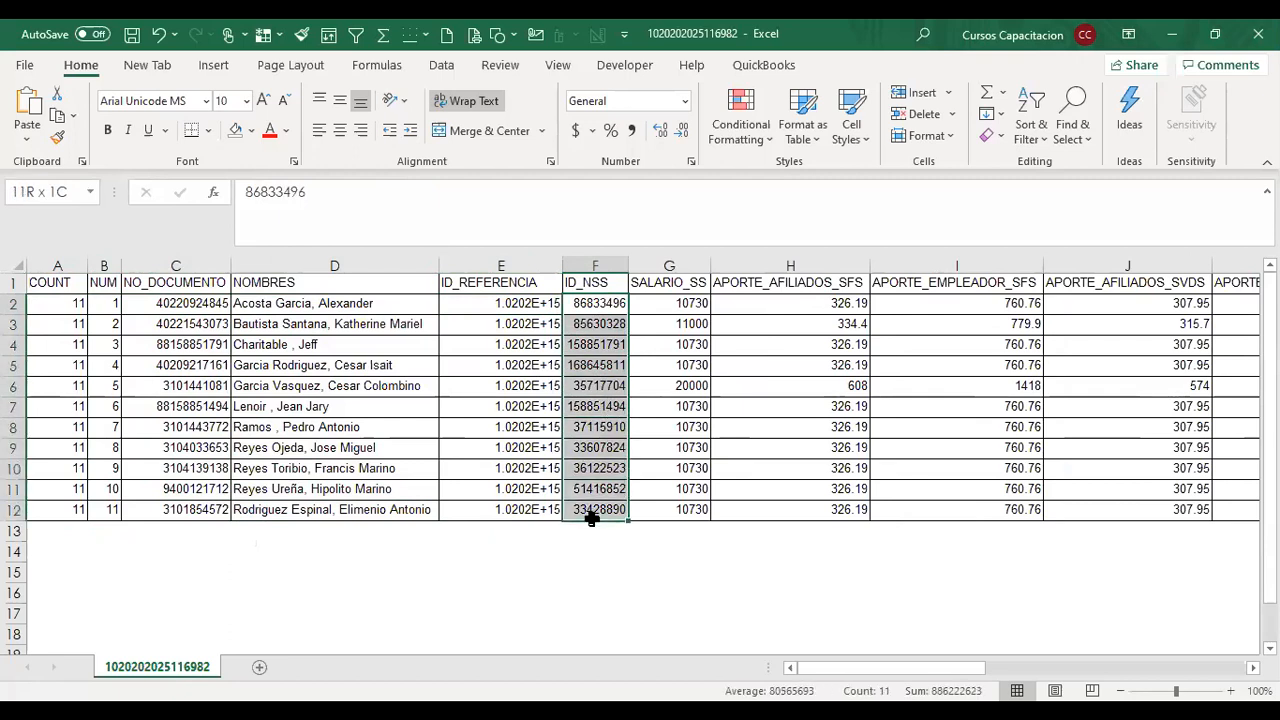
# Total the SALARIO_SS column in G13 with a SUM of G2:G12 and check the formula
pyautogui.click(688, 303)
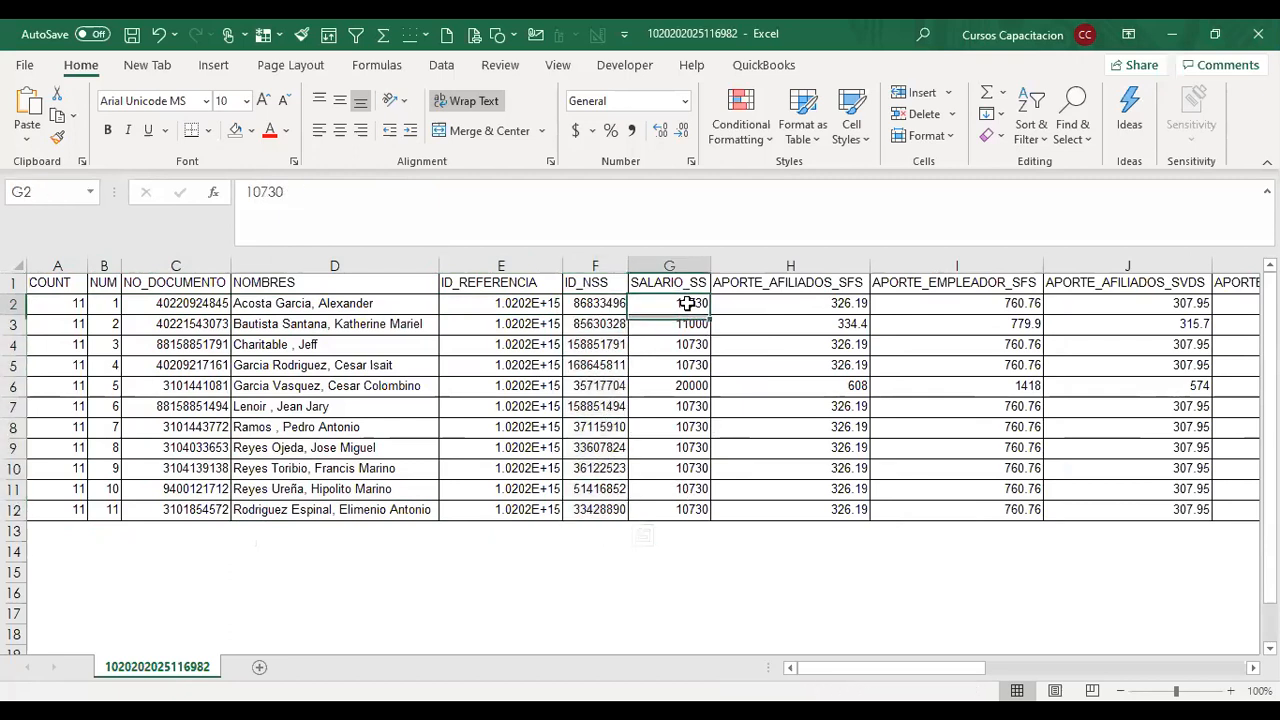
pyautogui.click(694, 531)
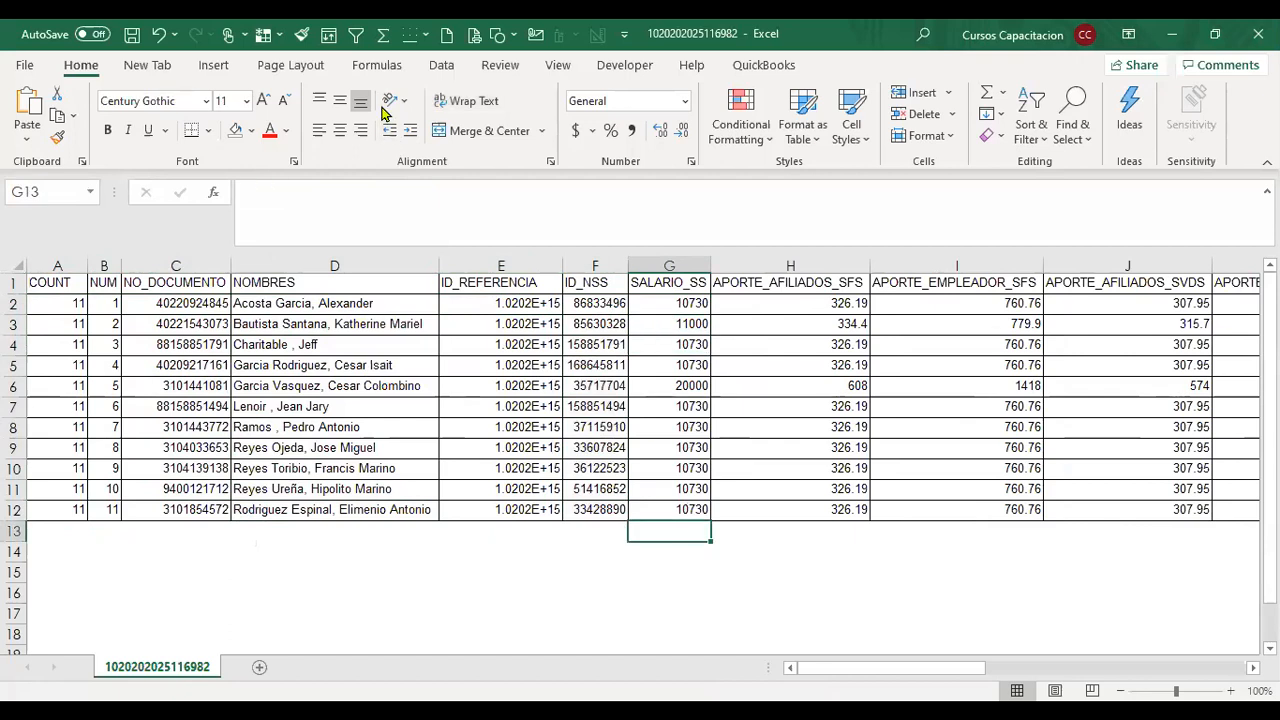
pyautogui.hotkey('alt', '=')
pyautogui.press('Return')
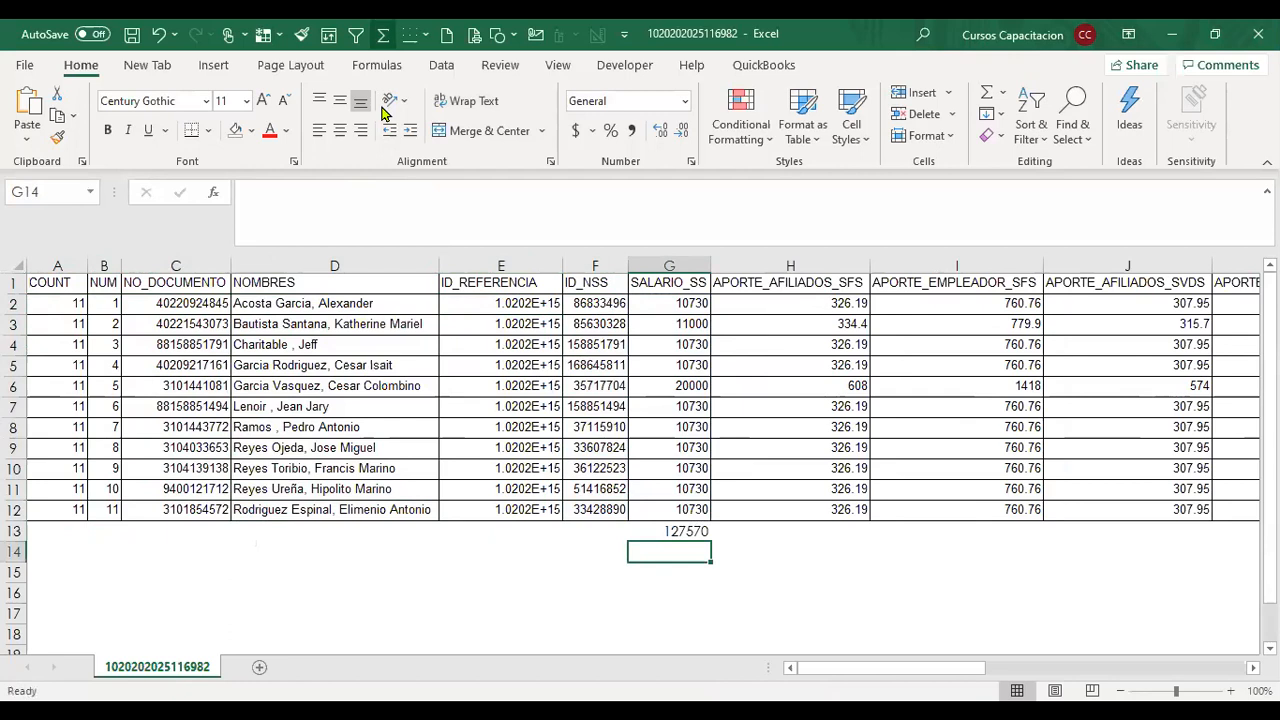
pyautogui.click(683, 532)
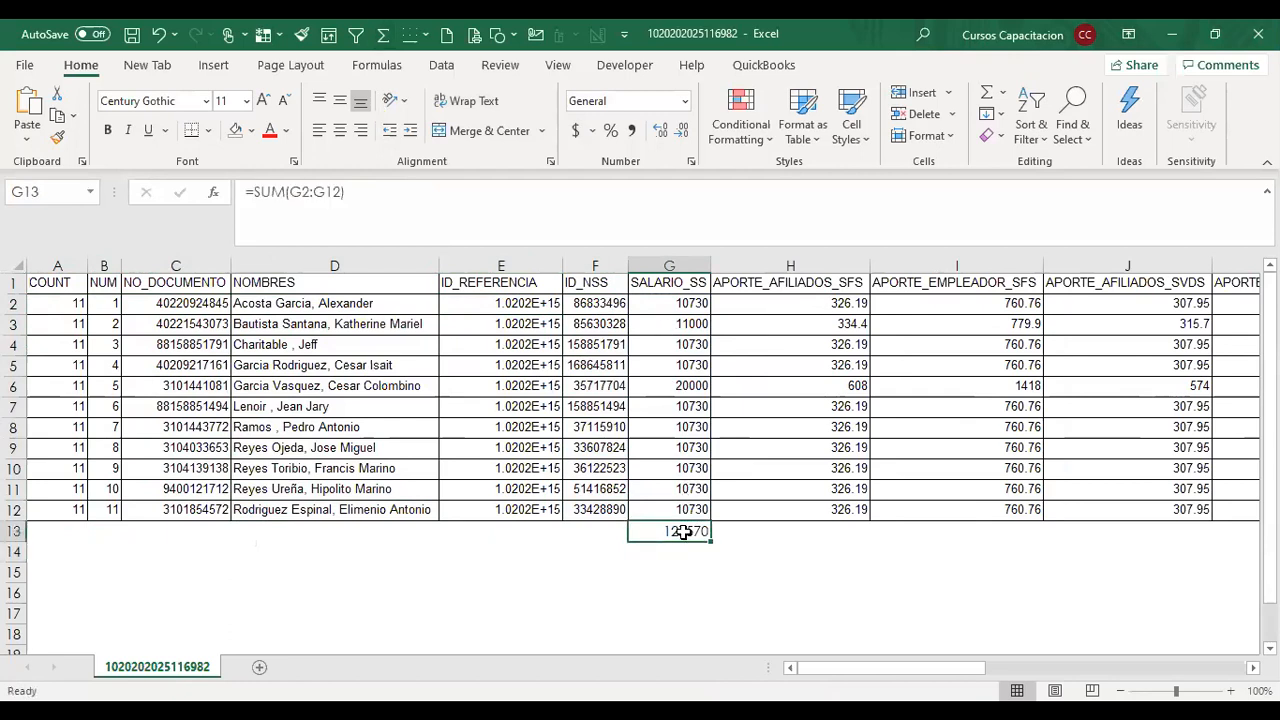
# Check the PER_CAPITA_ADICIONAL column, sum TOTAL_GENERAL_DET_FACTURA in Q13 and save the workbook
pyautogui.moveTo(833, 668); pyautogui.dragTo(1120, 673)
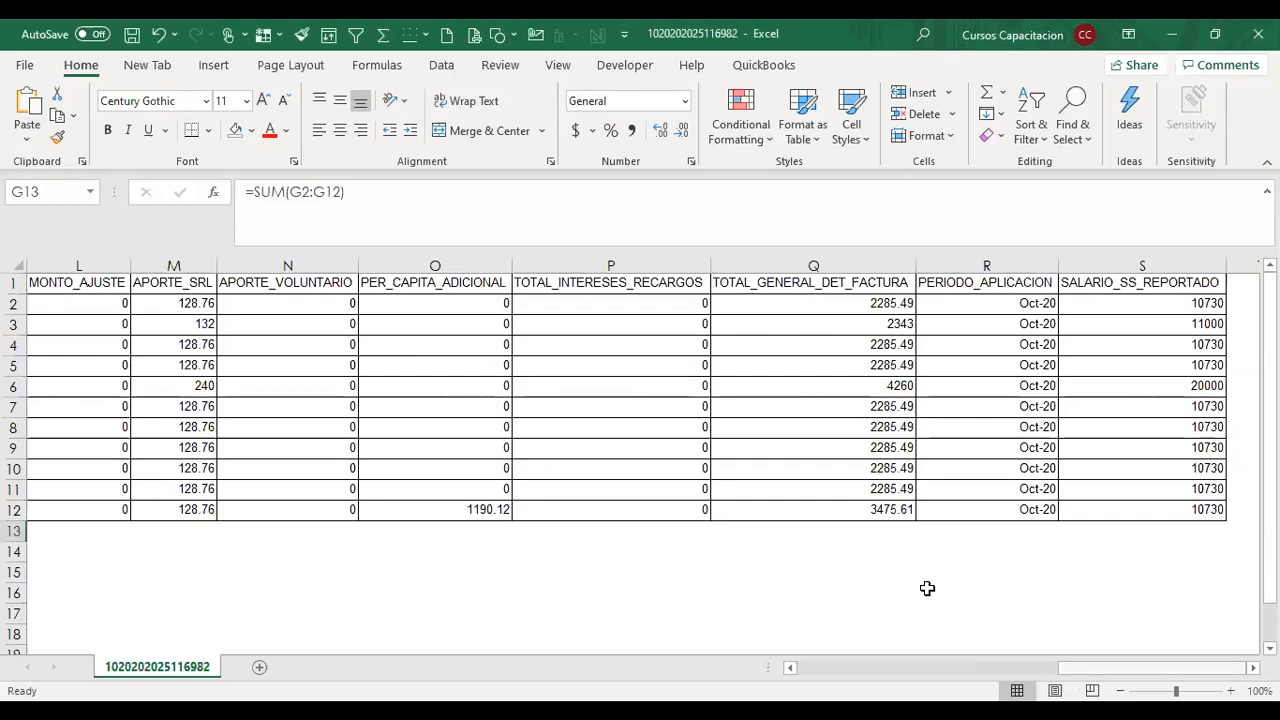
pyautogui.moveTo(443, 286); pyautogui.dragTo(460, 508)
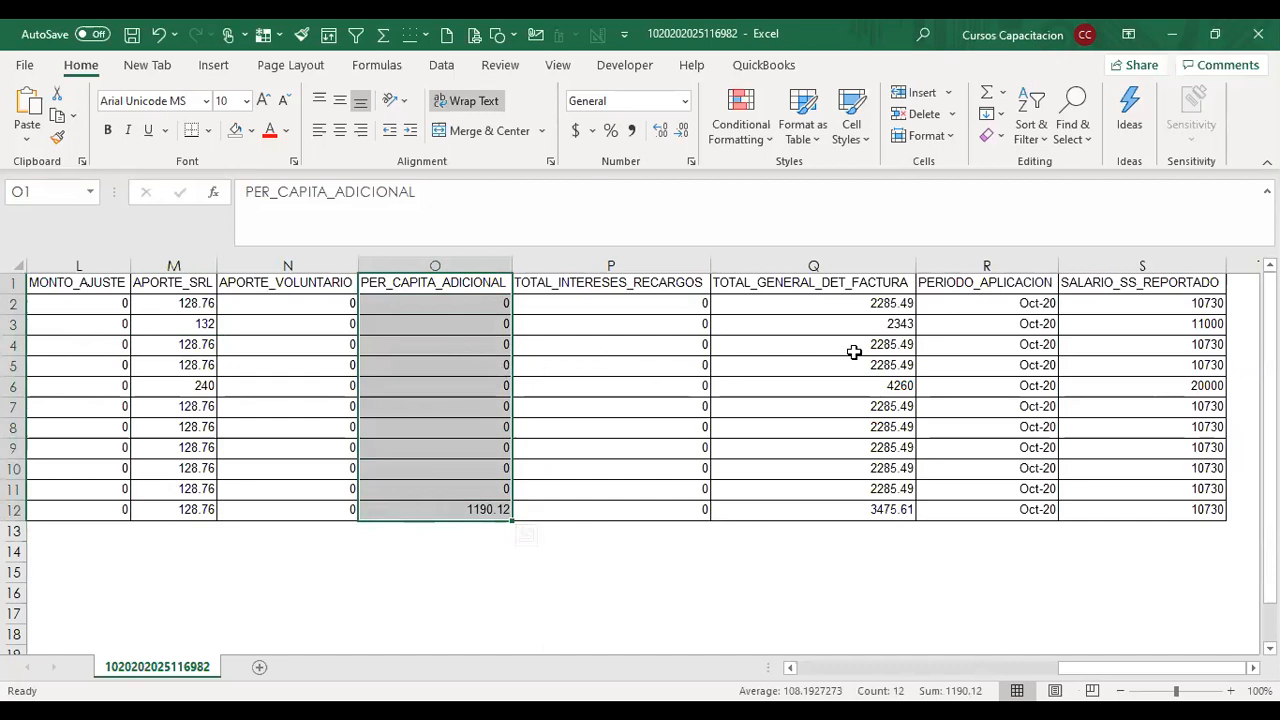
pyautogui.moveTo(845, 305); pyautogui.dragTo(860, 531)
pyautogui.click(866, 530)
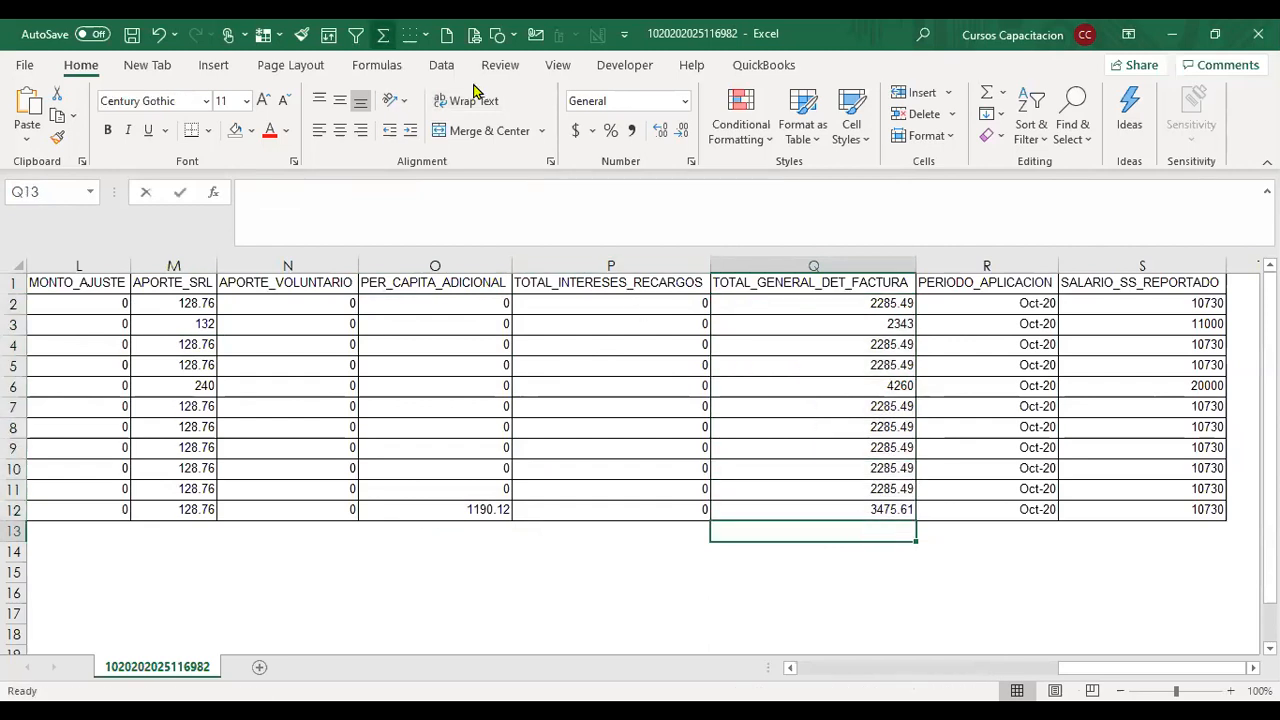
pyautogui.hotkey('alt', '=')
pyautogui.press('Return')
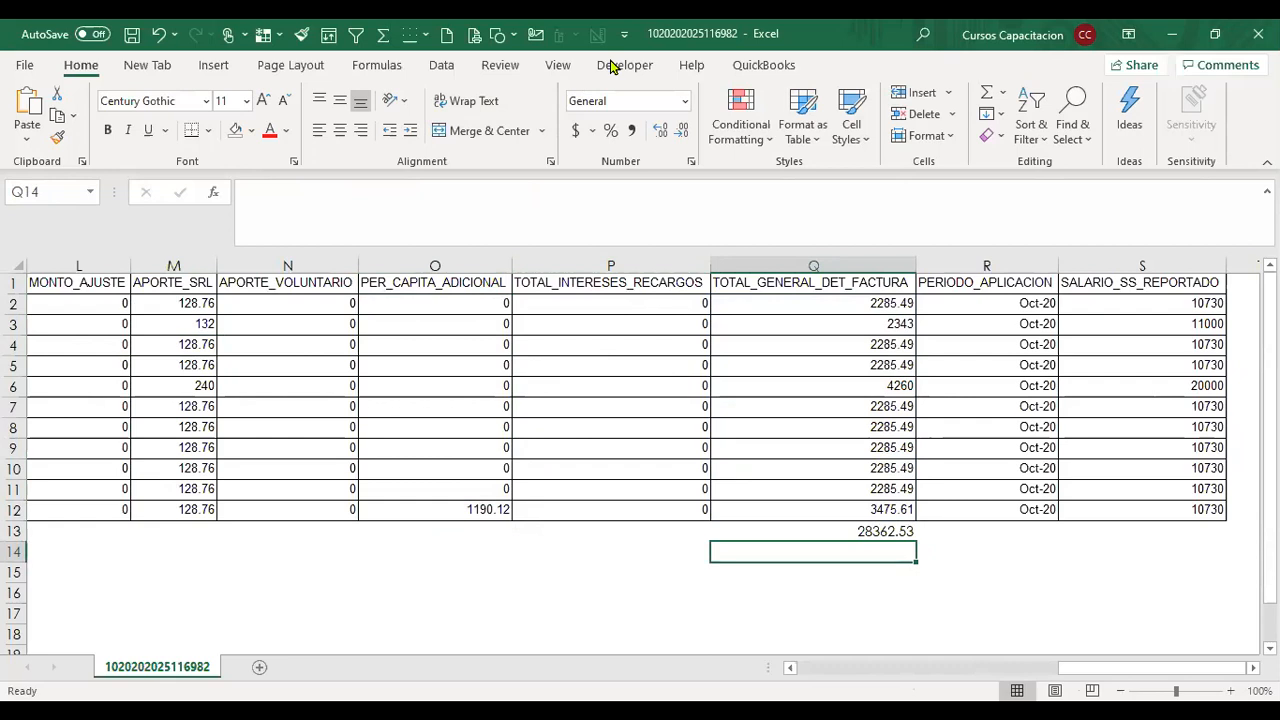
pyautogui.hotkey('ctrl', 's')
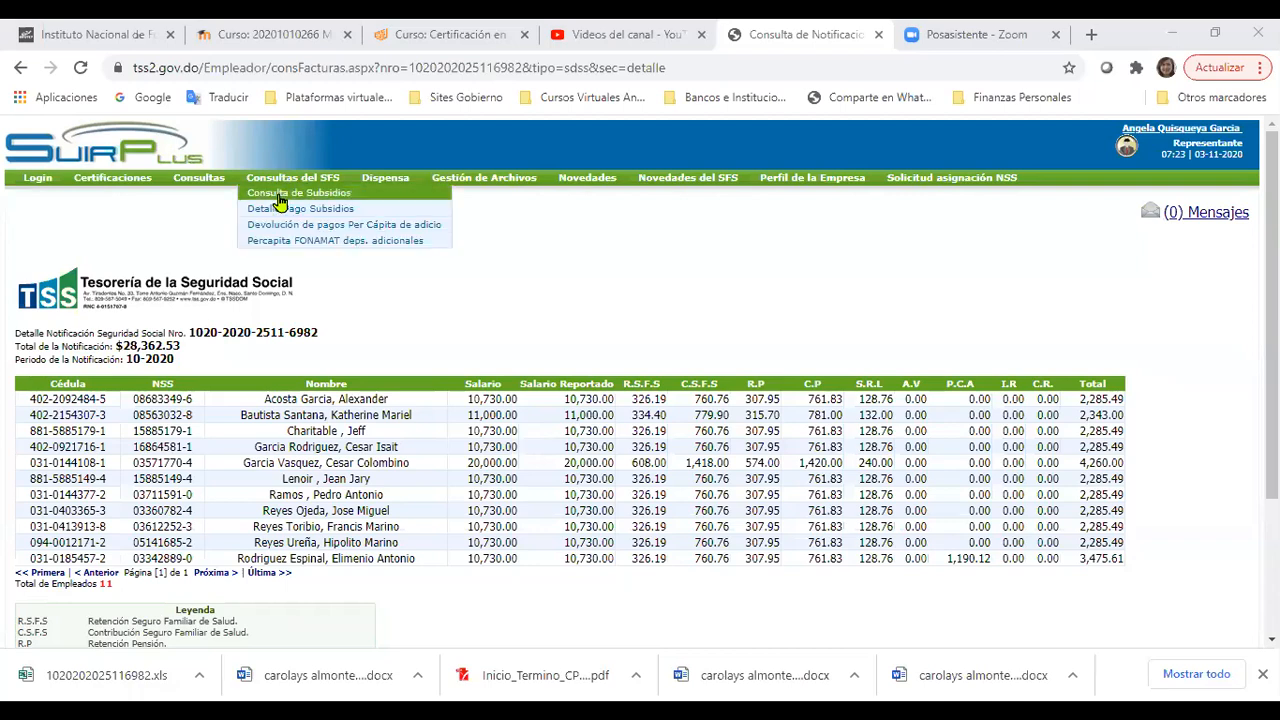
# In the SuirPlus Estado de Cuenta, check the ISR liquidations and review the header and totals of the 10-2020 ISR pre-liquidation
pyautogui.moveTo(197, 177)
pyautogui.click(229, 216)
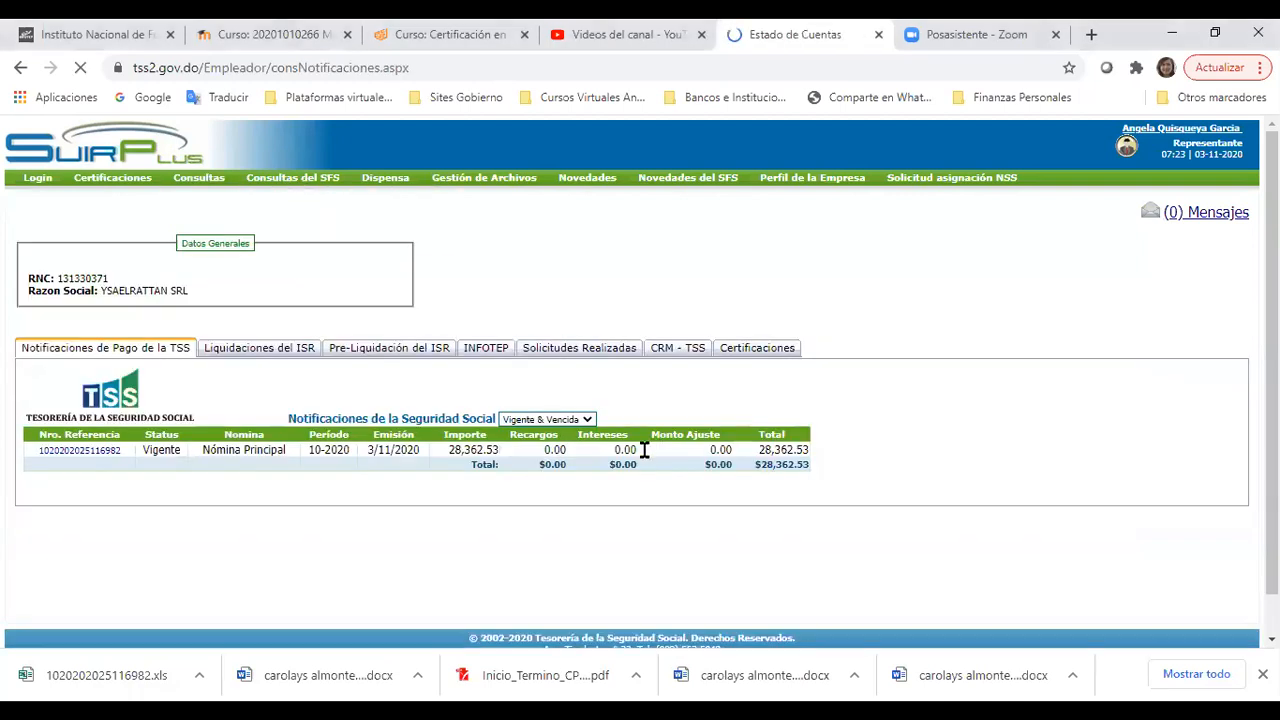
pyautogui.click(263, 350)
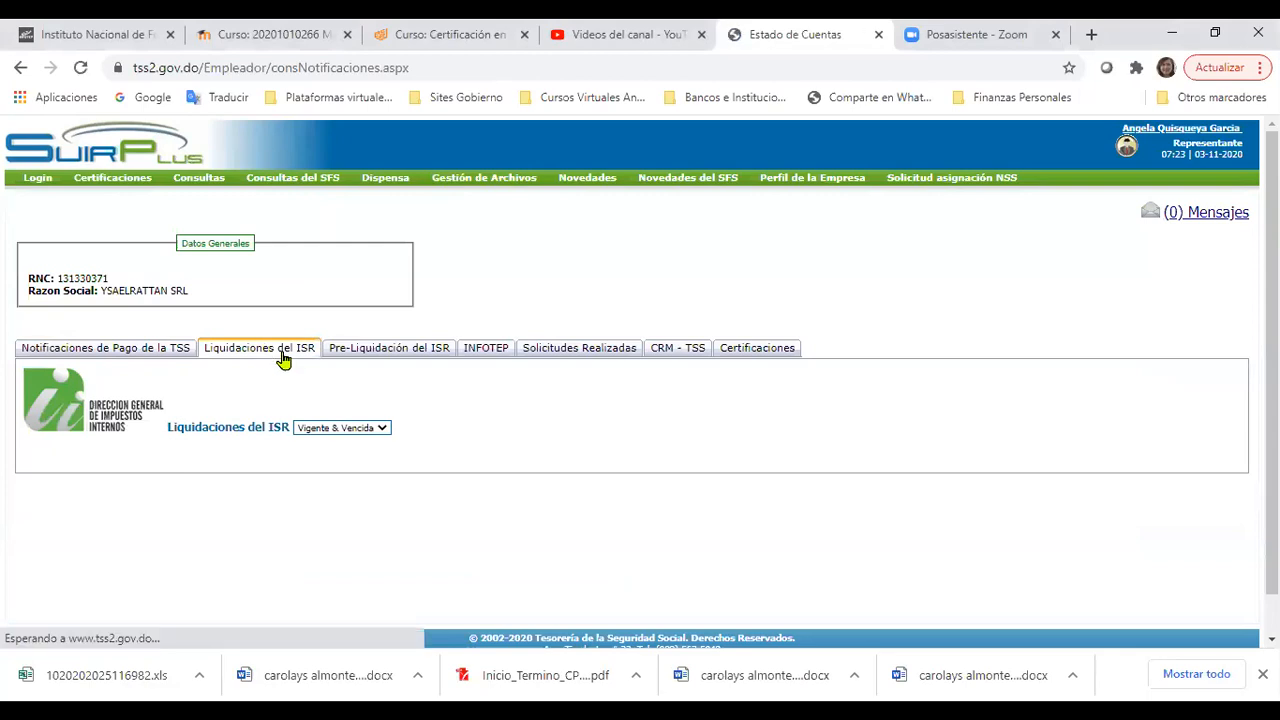
pyautogui.click(362, 352)
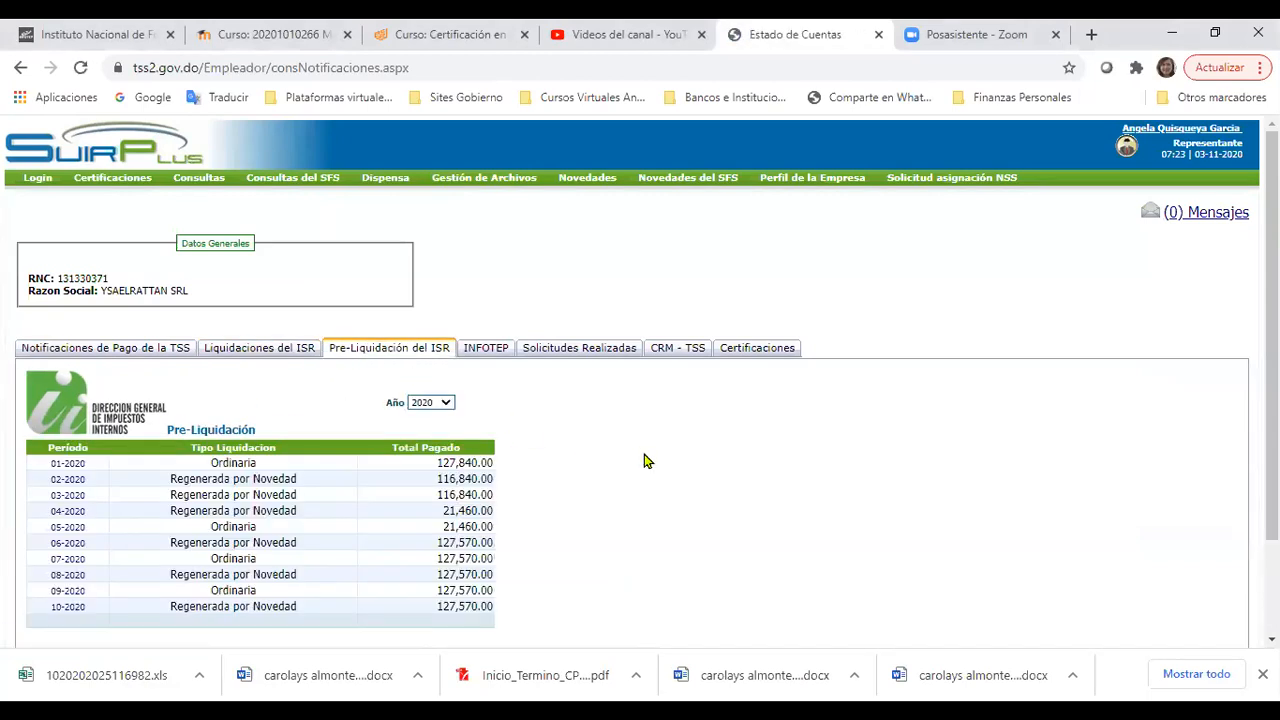
pyautogui.scroll(-2, 644, 461)
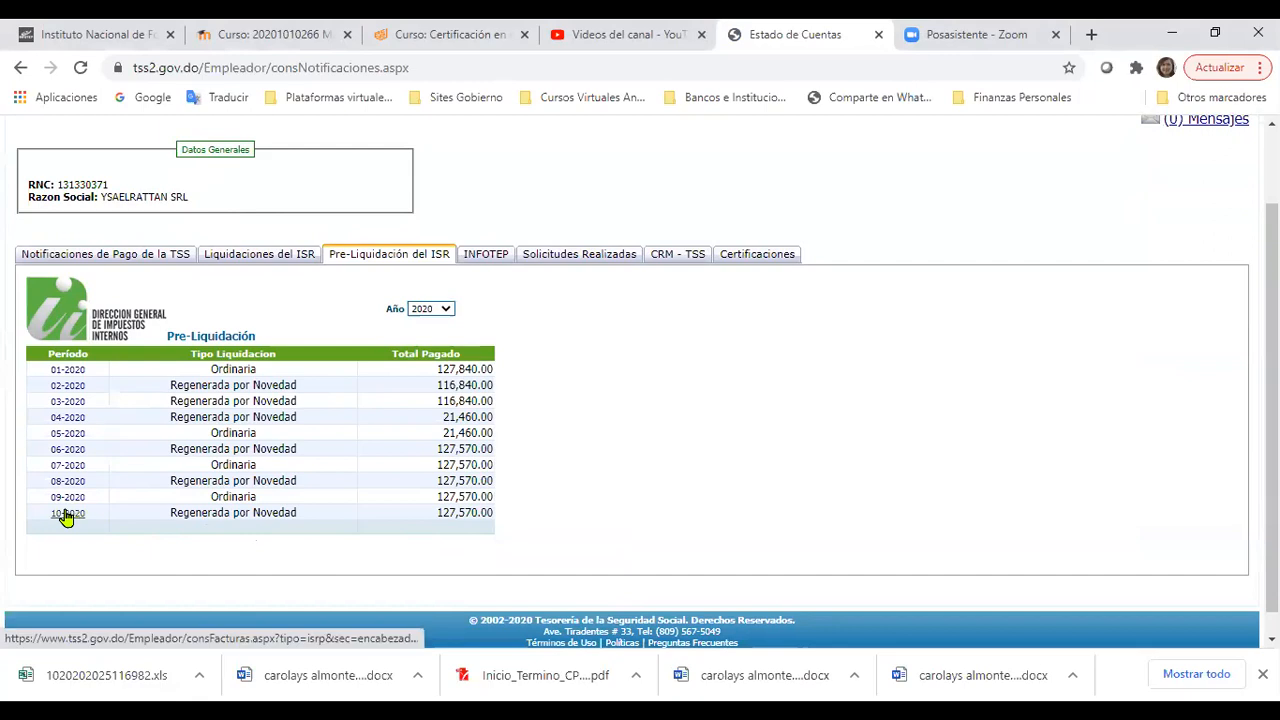
pyautogui.click(66, 515)
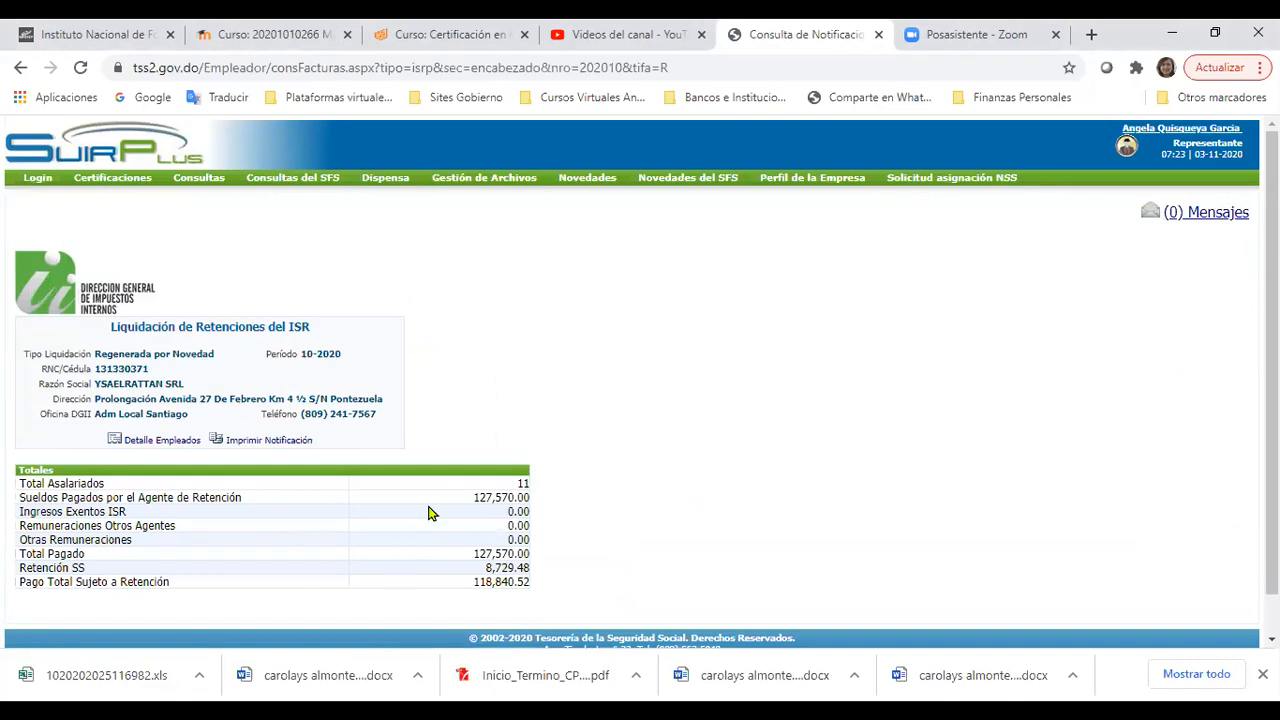
pyautogui.scroll(-1, 599, 521)
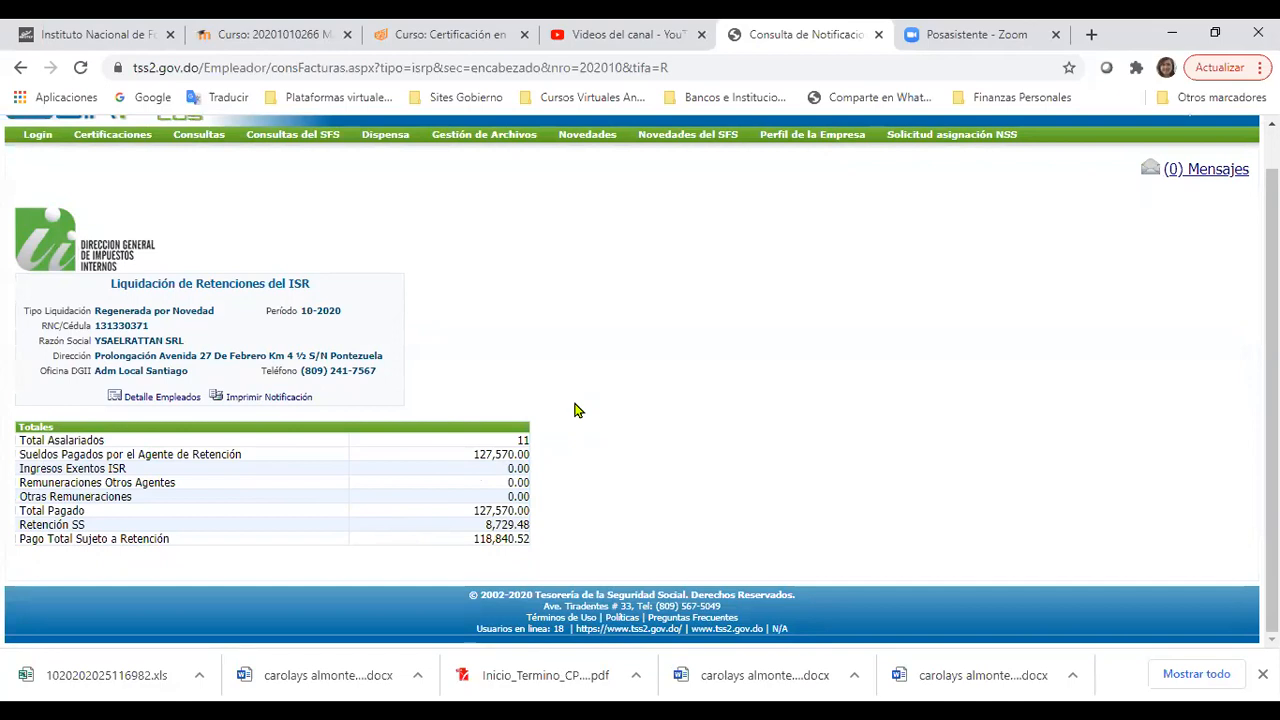
# Open the employee detail of the 10-2020 ISR pre-liquidation and export it to Excel
pyautogui.click(153, 398)
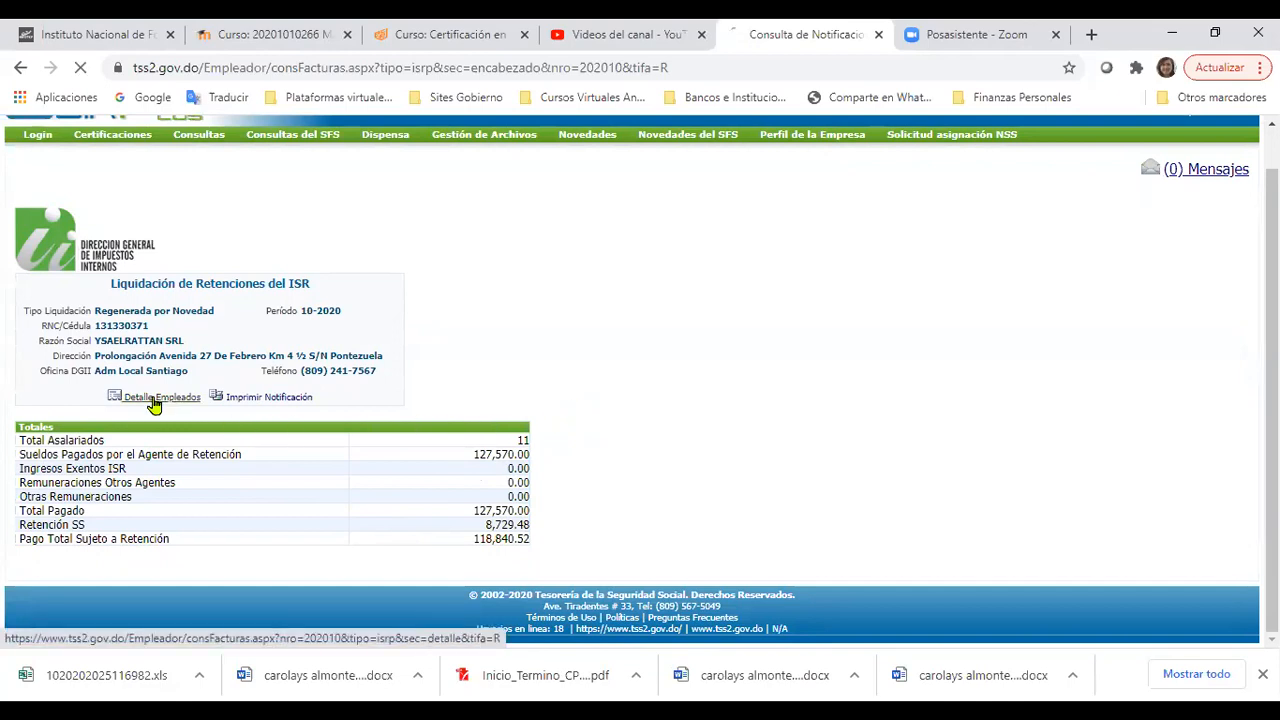
pyautogui.scroll(-2, 707, 450)
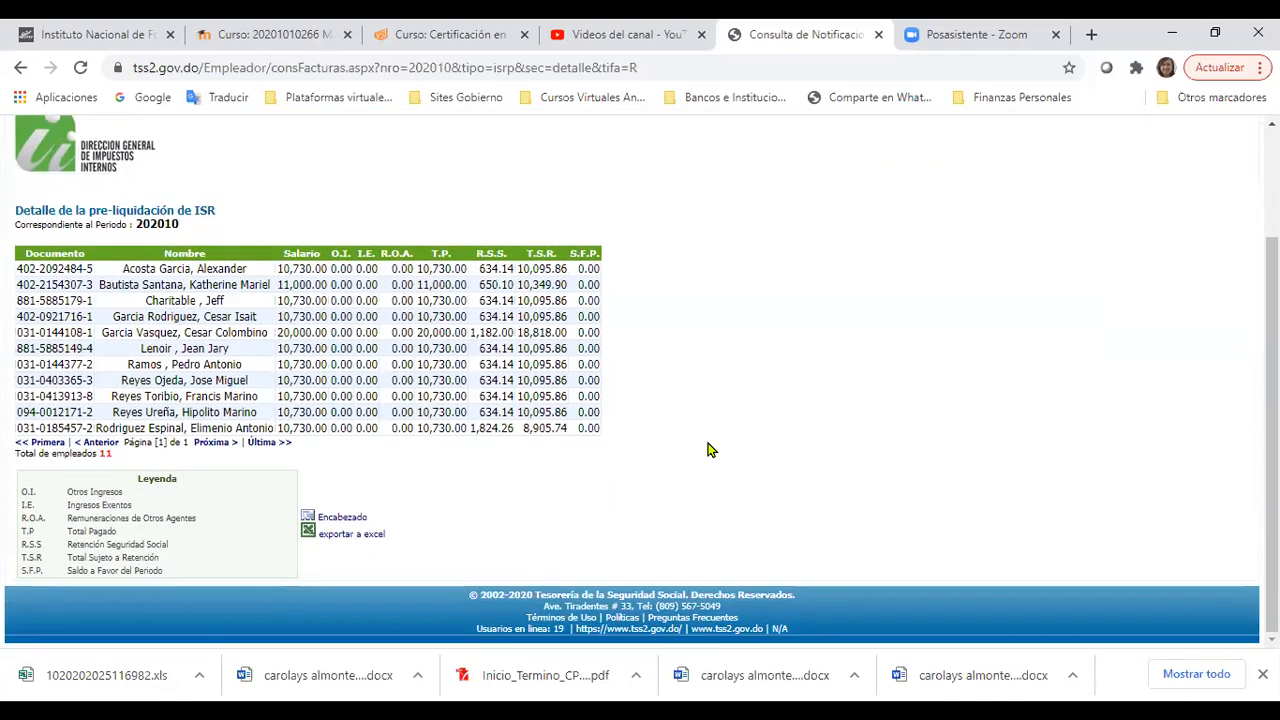
pyautogui.click(347, 541)
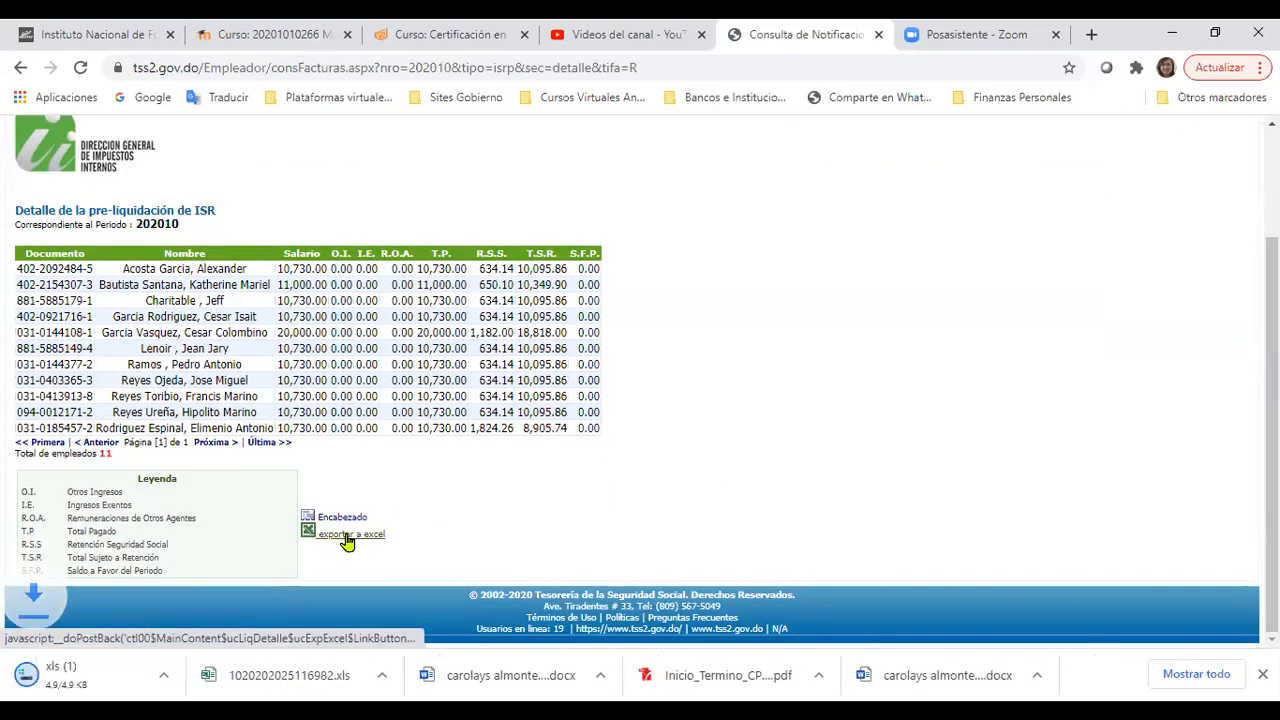
# Return to the Estado de Cuenta and review the header data and totals of the 10-2020 INFOTEP liquidation
pyautogui.scroll(2, 575, 475)
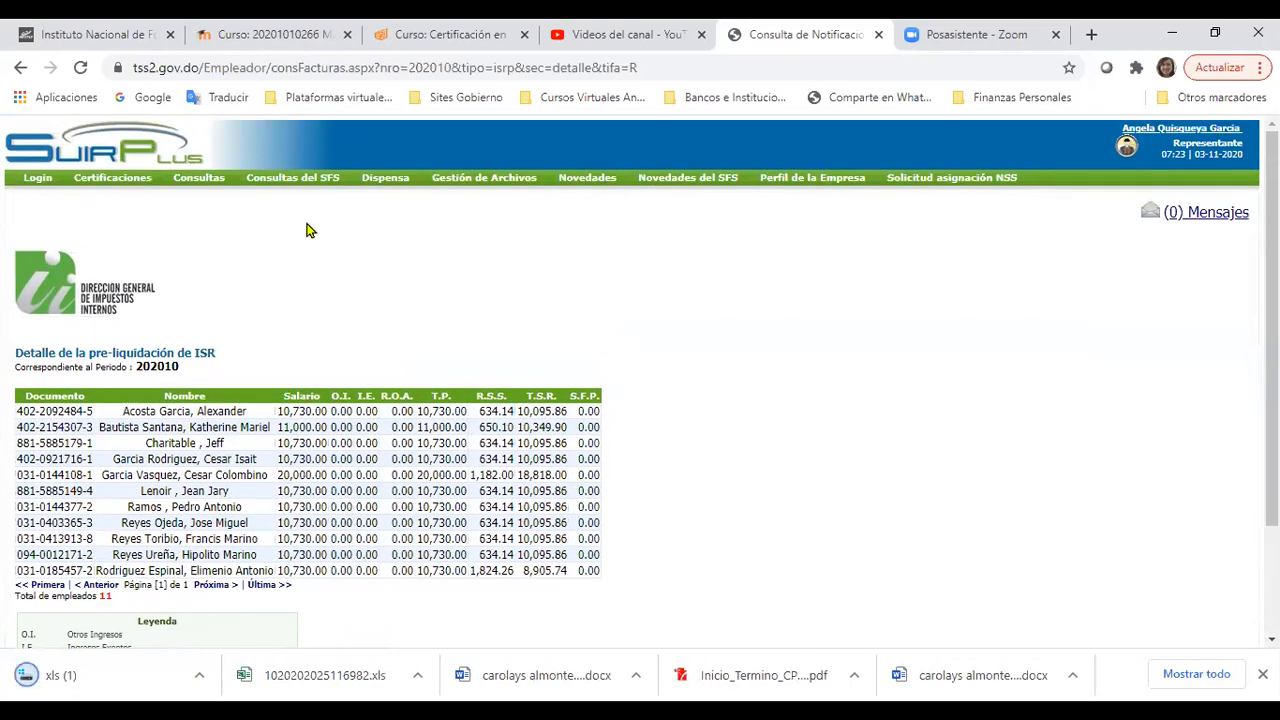
pyautogui.moveTo(195, 200)
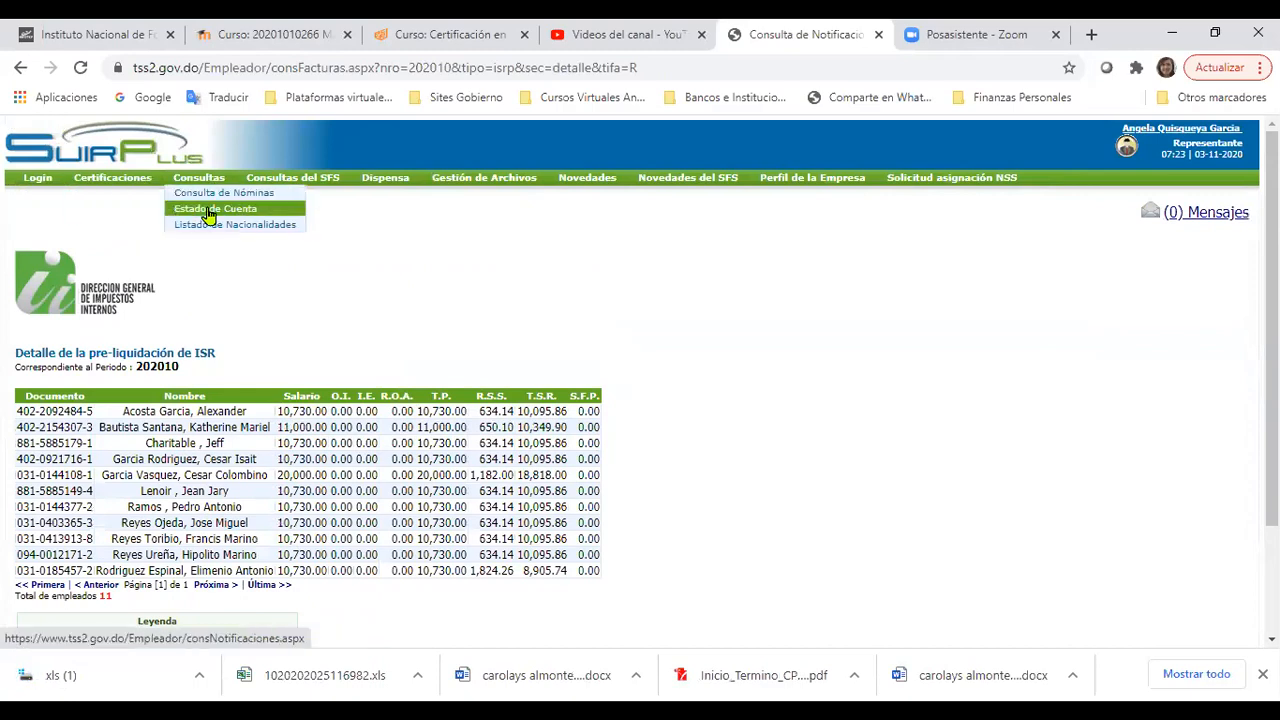
pyautogui.click(206, 209)
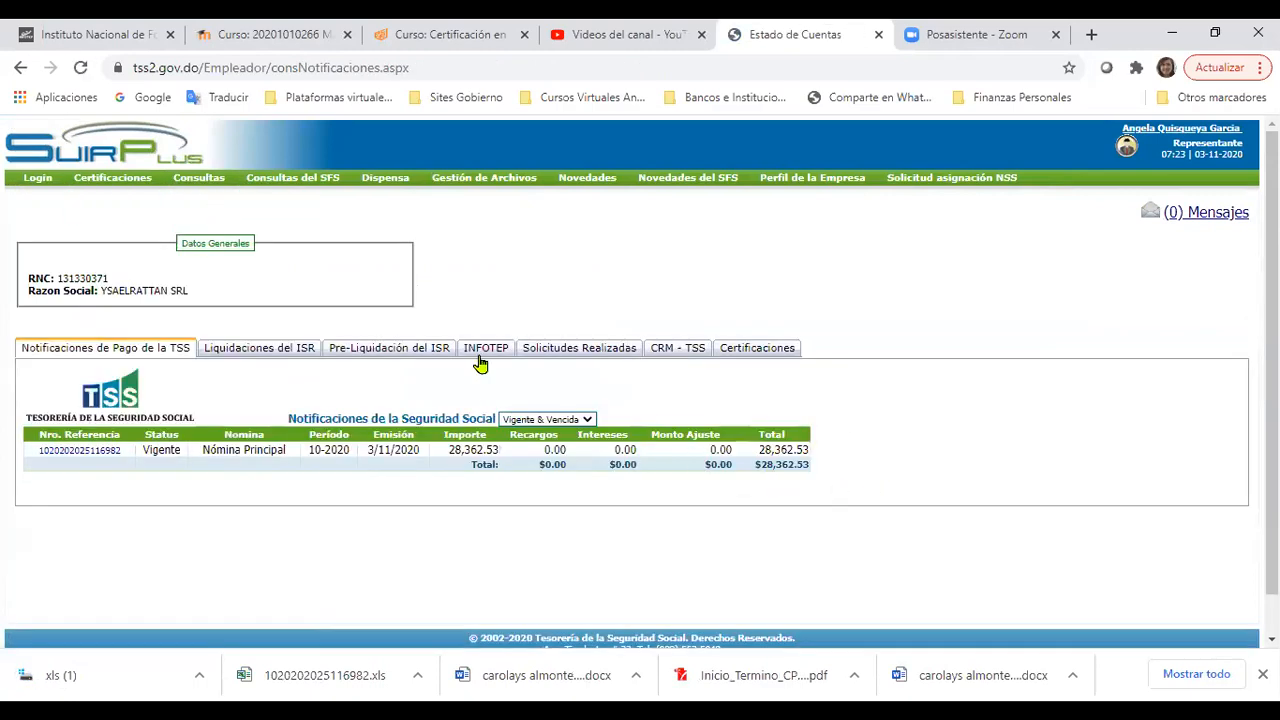
pyautogui.click(485, 350)
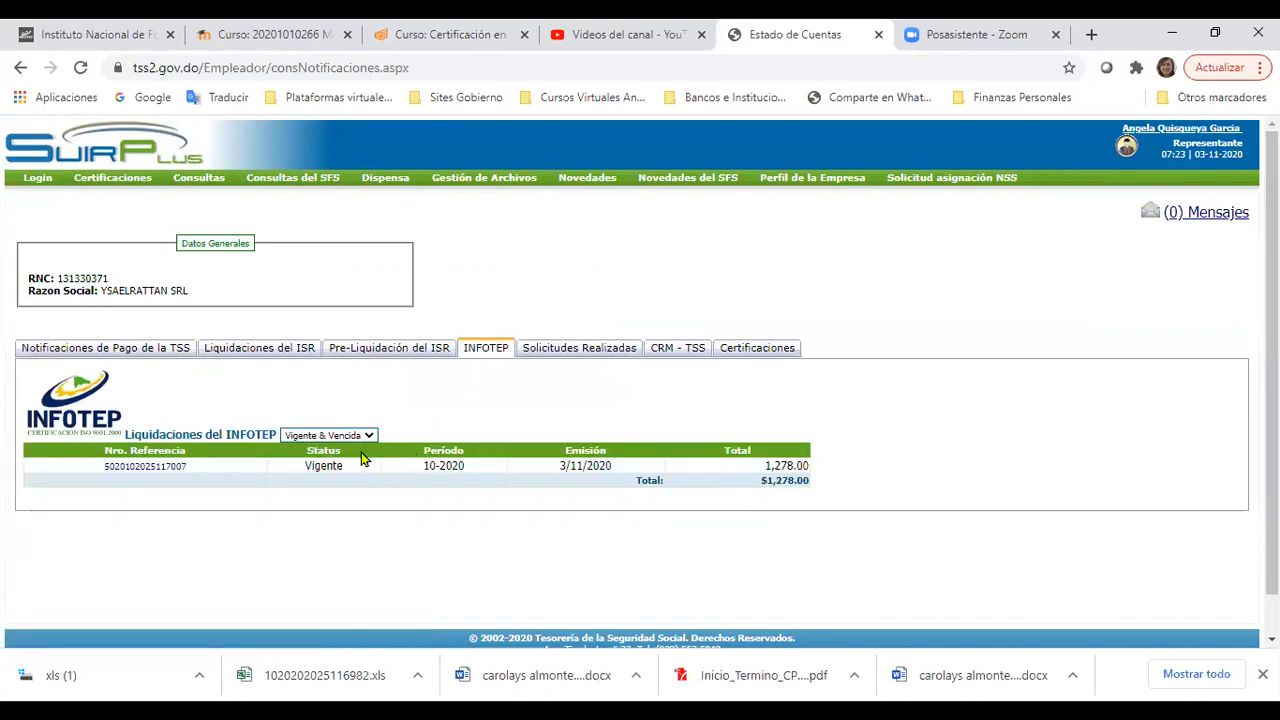
pyautogui.click(140, 470)
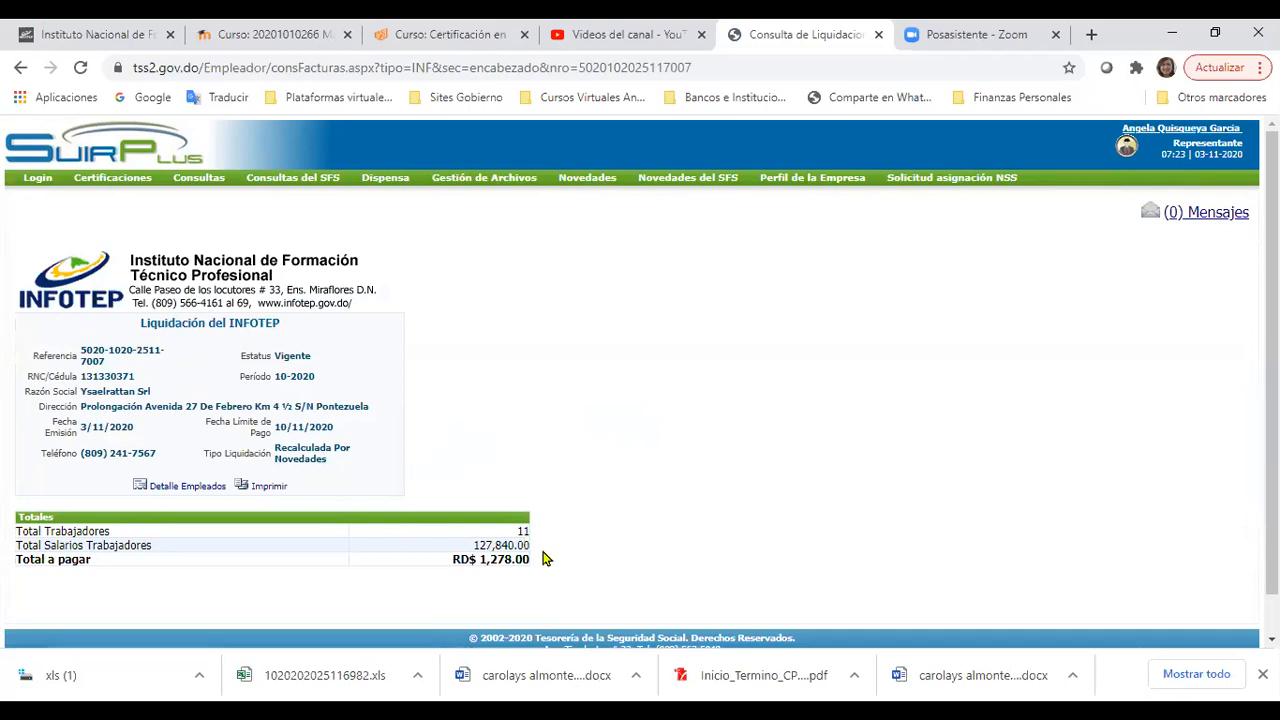
# Open the employee detail of the 10-2020 INFOTEP liquidation and export it to Excel
pyautogui.click(192, 492)
pyautogui.scroll(-1, 270, 528)
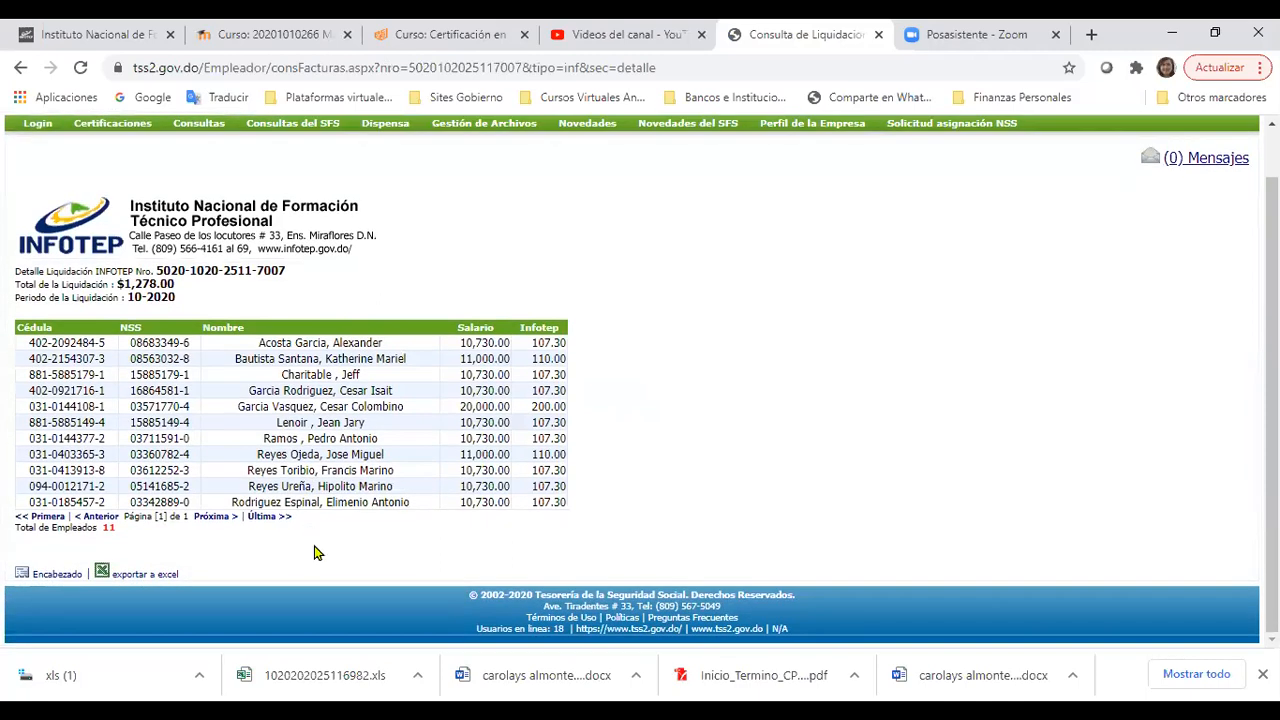
pyautogui.click(145, 576)
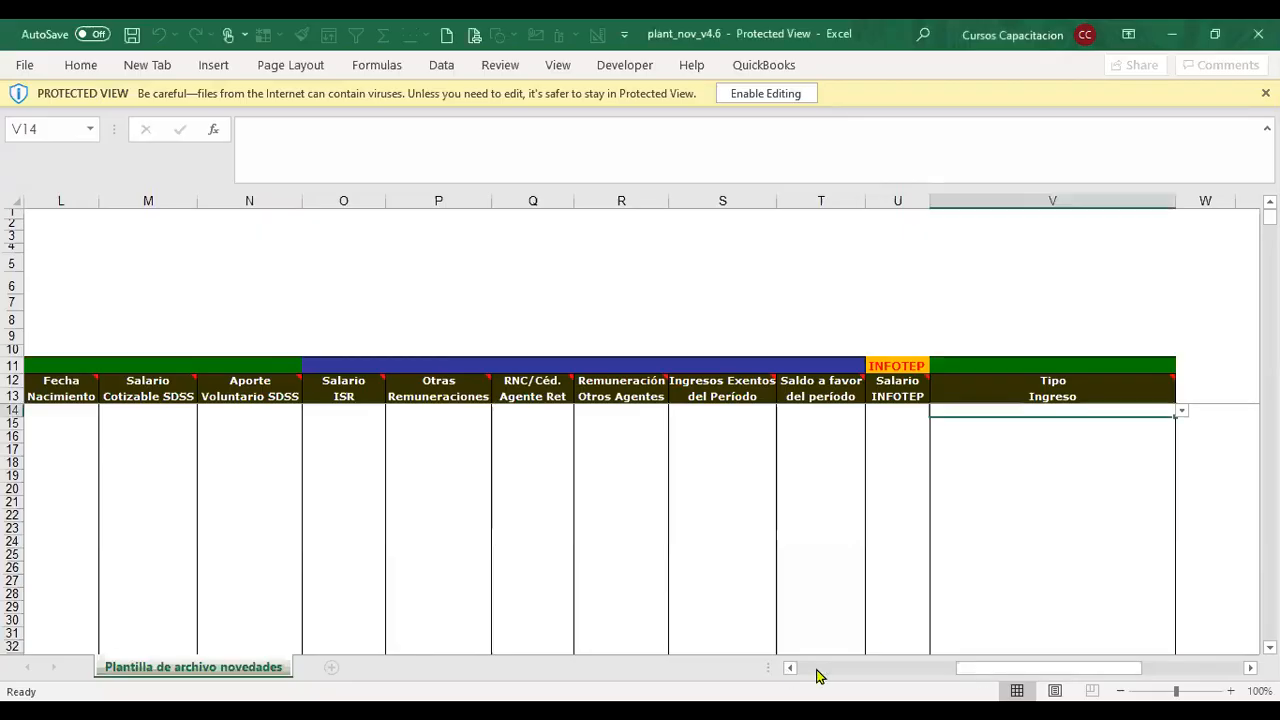
# In Excel, enable editing of the protected plant_nov_v4.6 novedades template and view its header and first employee columns
pyautogui.click(818, 669)
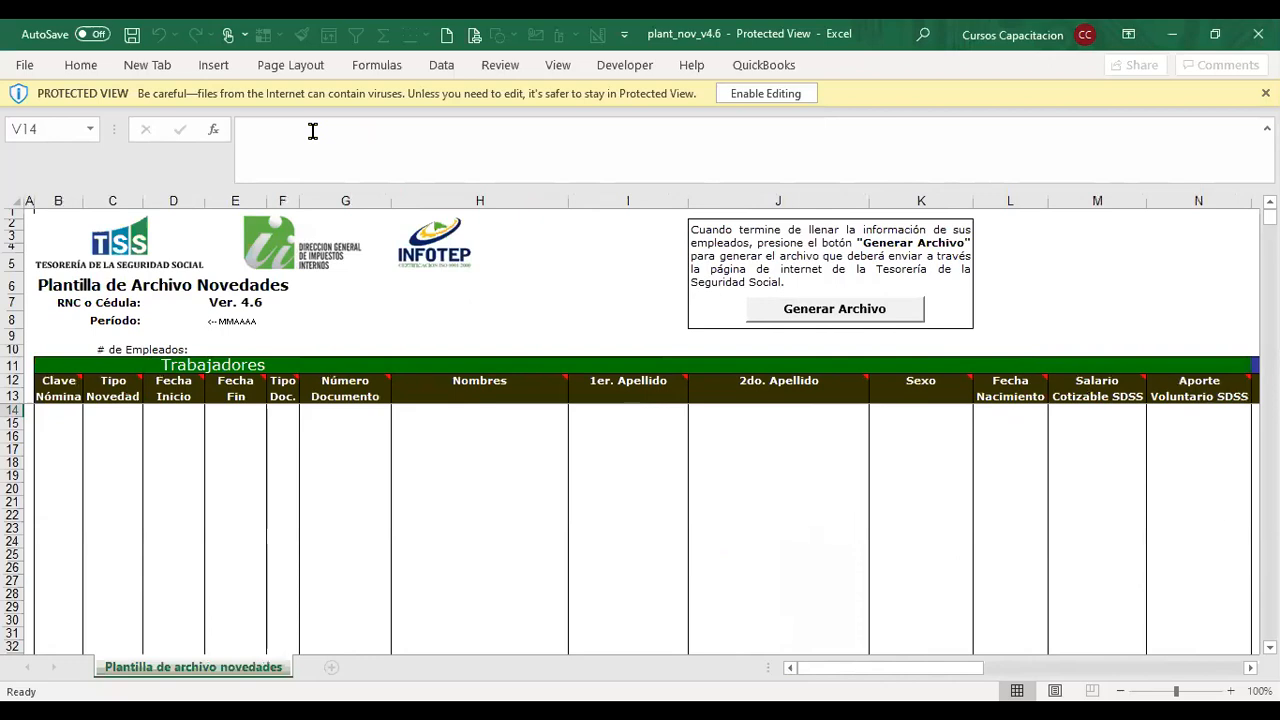
pyautogui.click(419, 100)
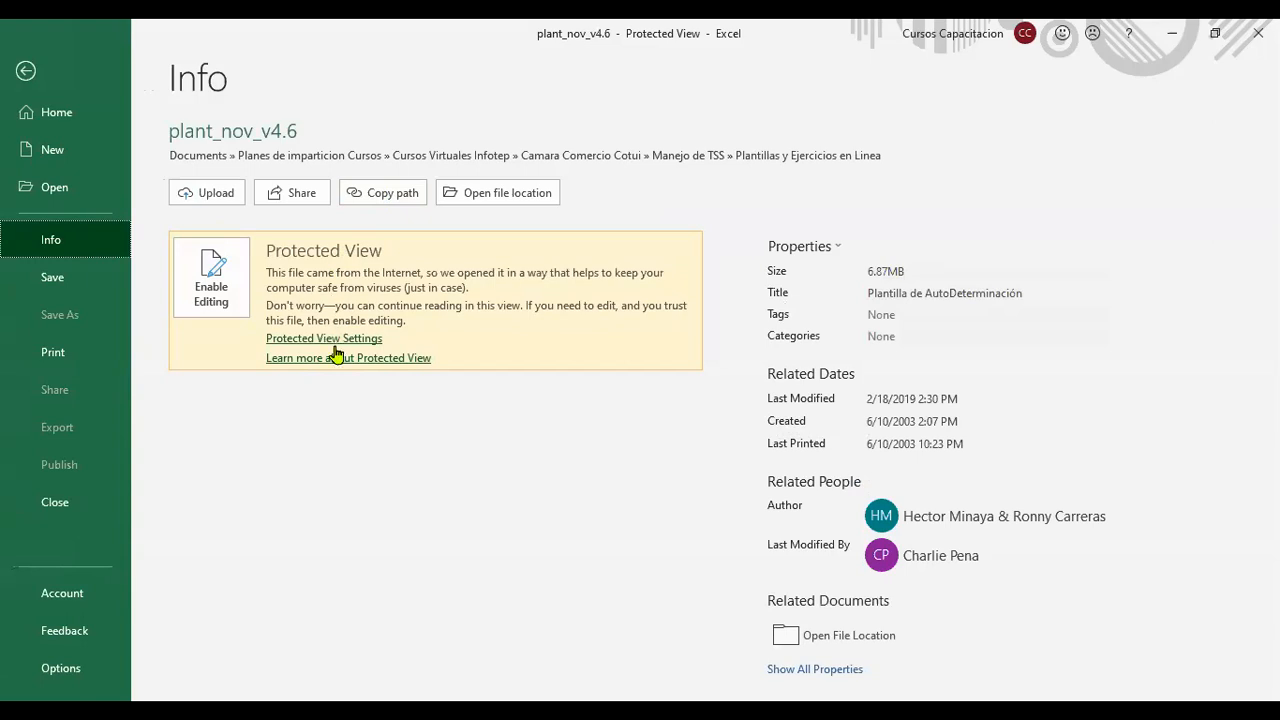
pyautogui.click(212, 289)
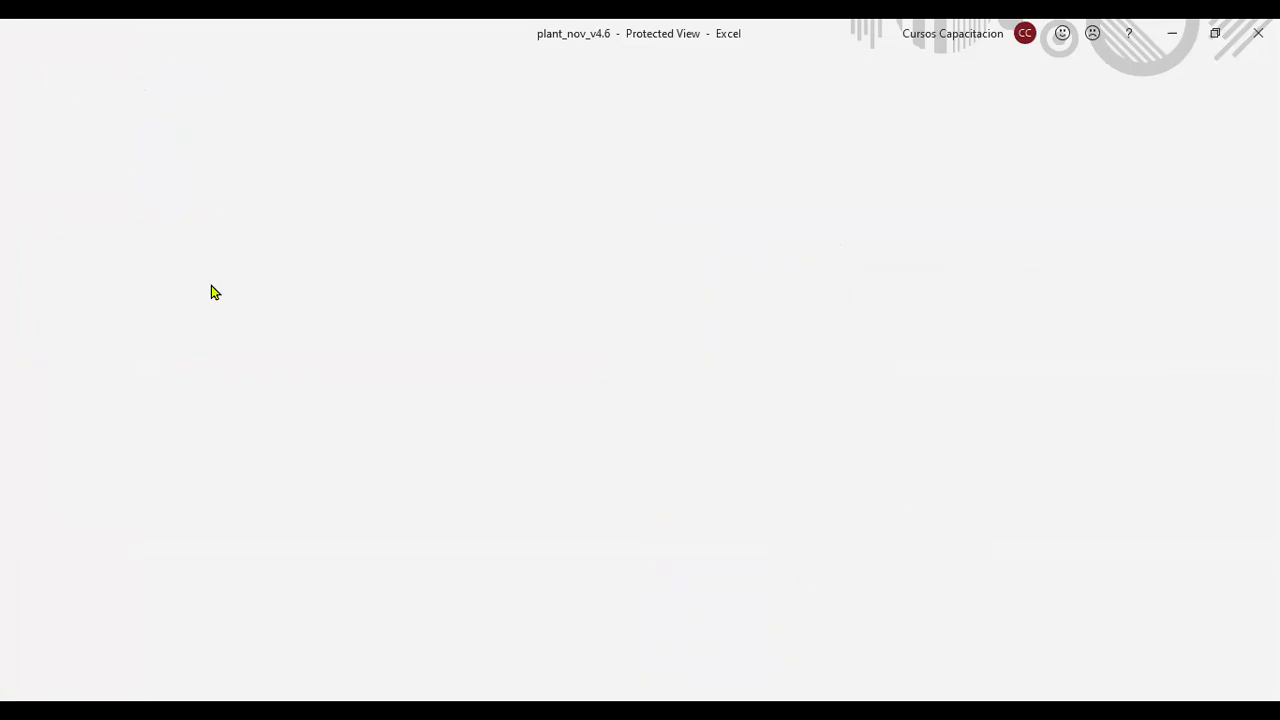
pyautogui.click(752, 95)
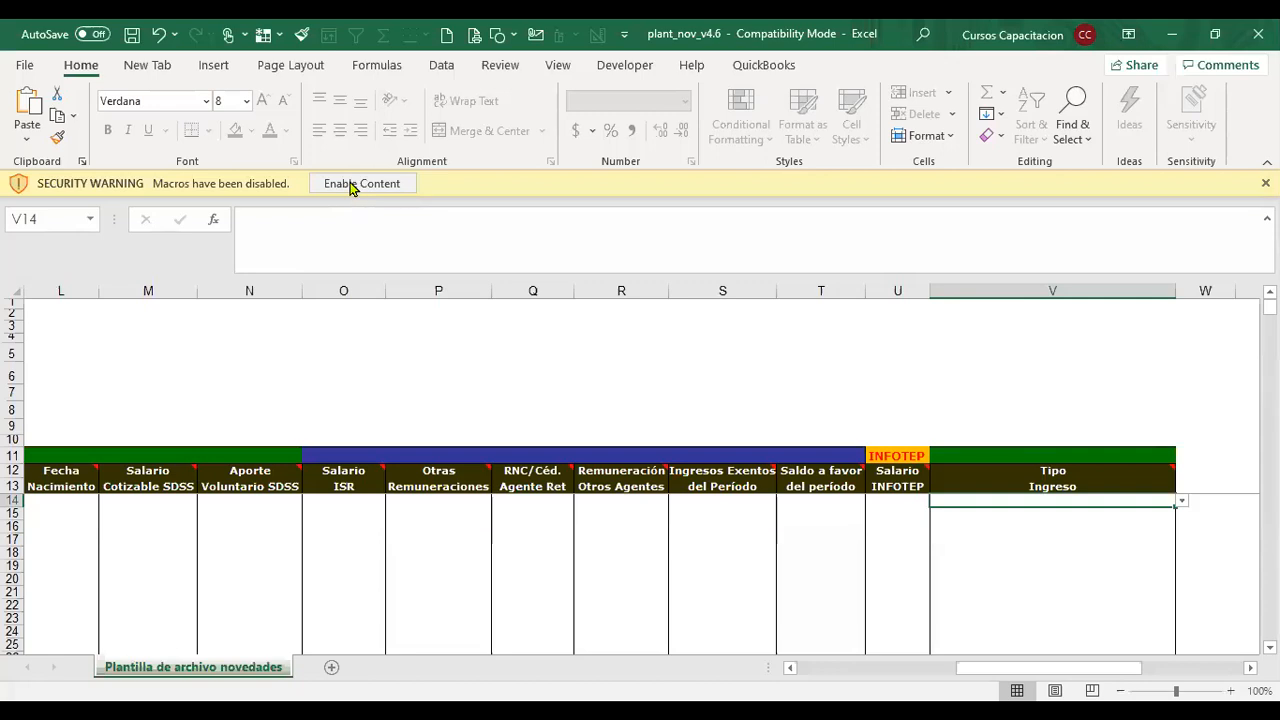
pyautogui.click(350, 186)
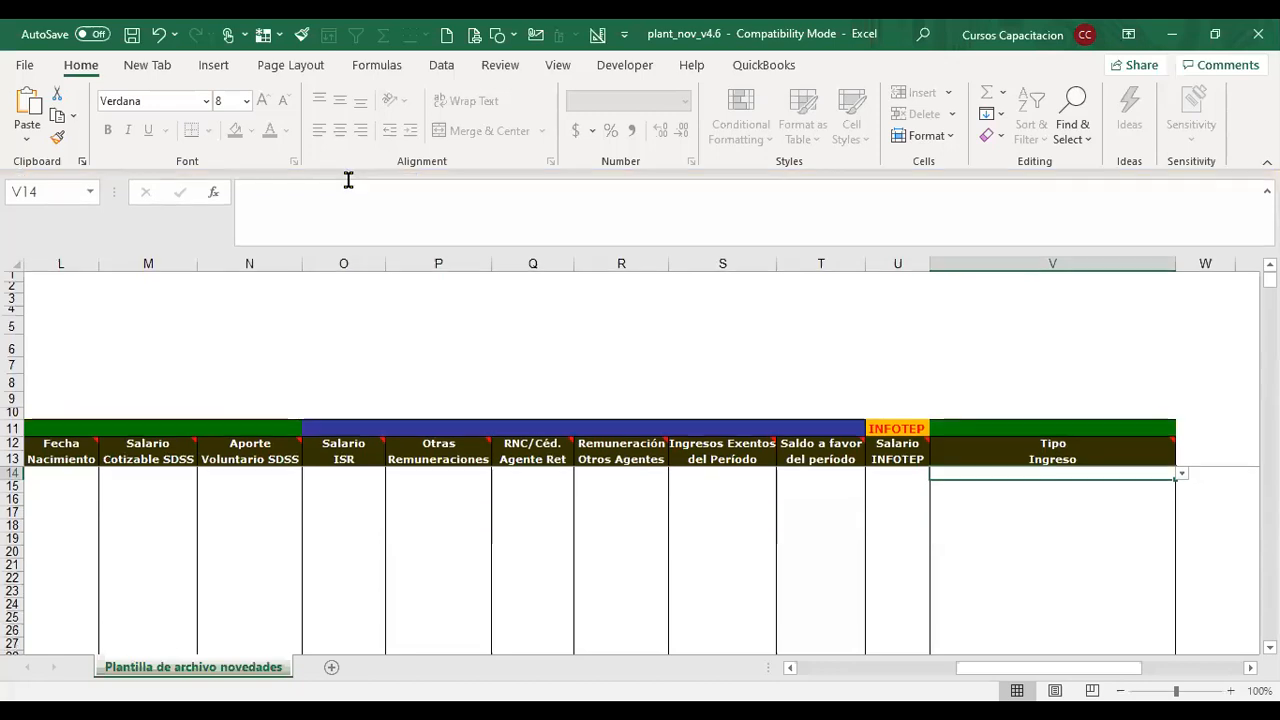
pyautogui.click(834, 668)
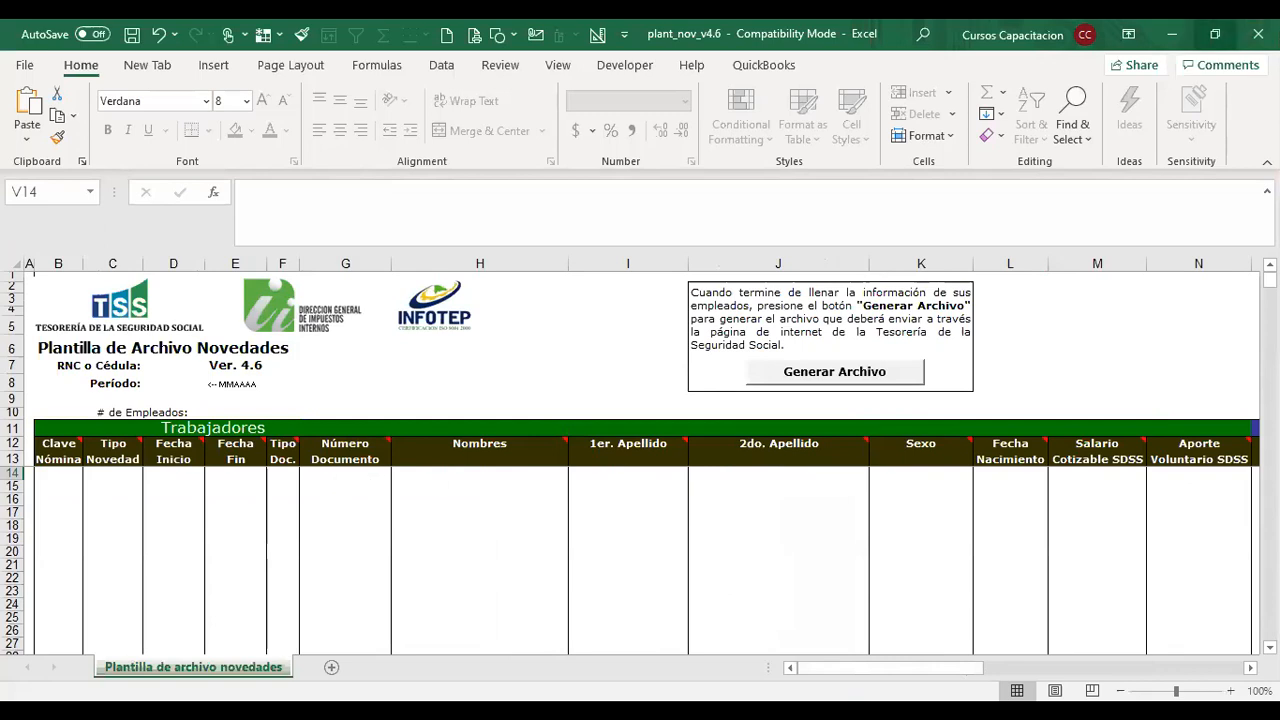
# Examine the Clave Nómina, Tipo Novedad, Fecha Inicio and Fecha Fin columns of the novedades template and their header notes
pyautogui.click(58, 486)
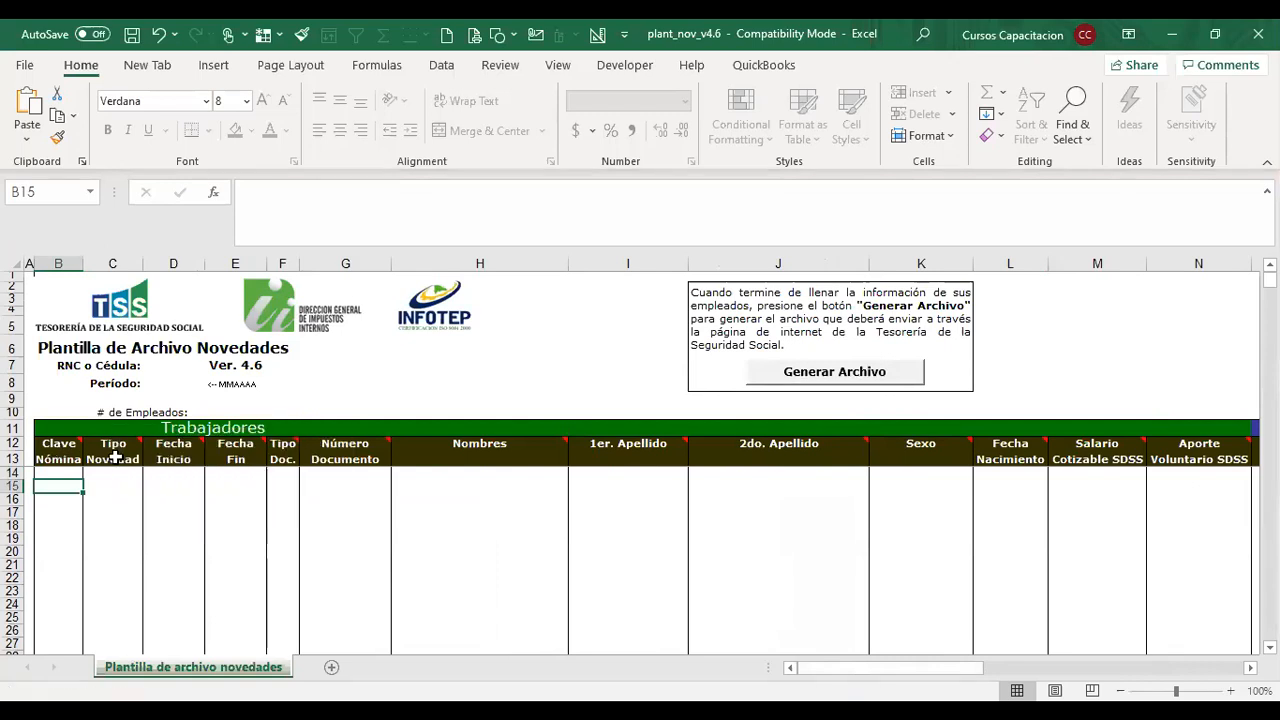
pyautogui.moveTo(120, 447)
pyautogui.moveTo(136, 441)
pyautogui.click(164, 476)
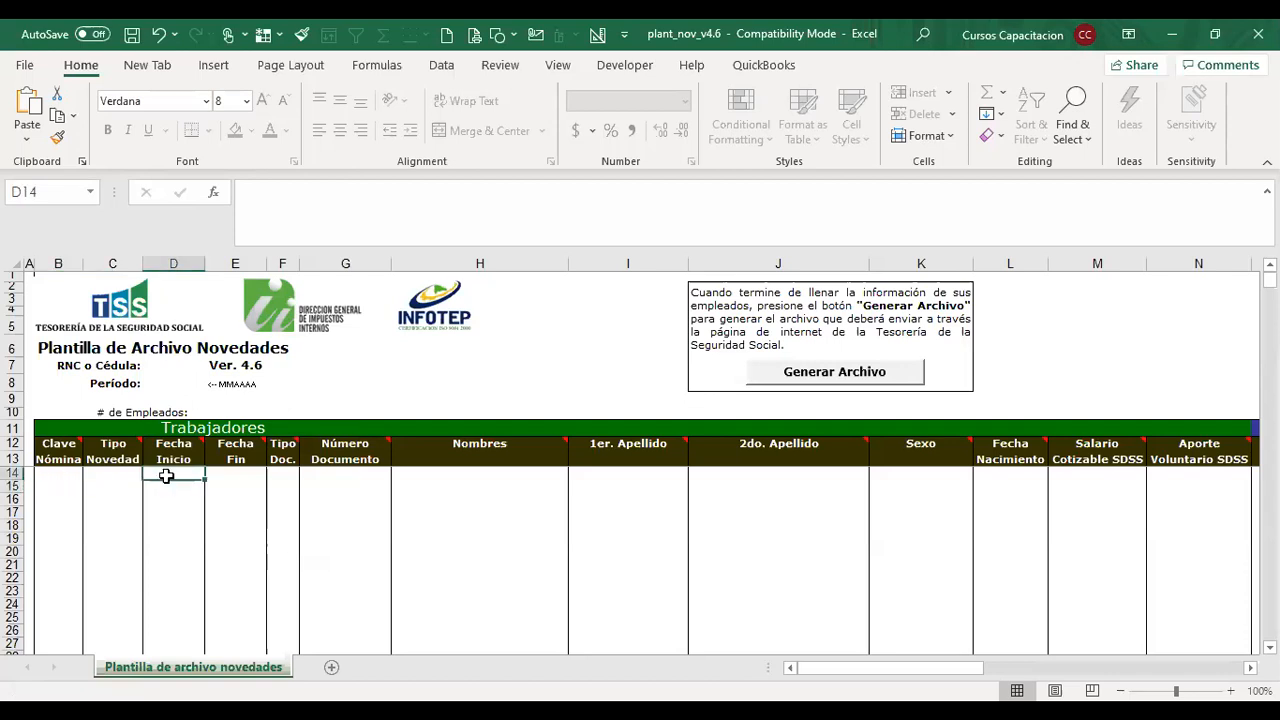
pyautogui.moveTo(190, 441)
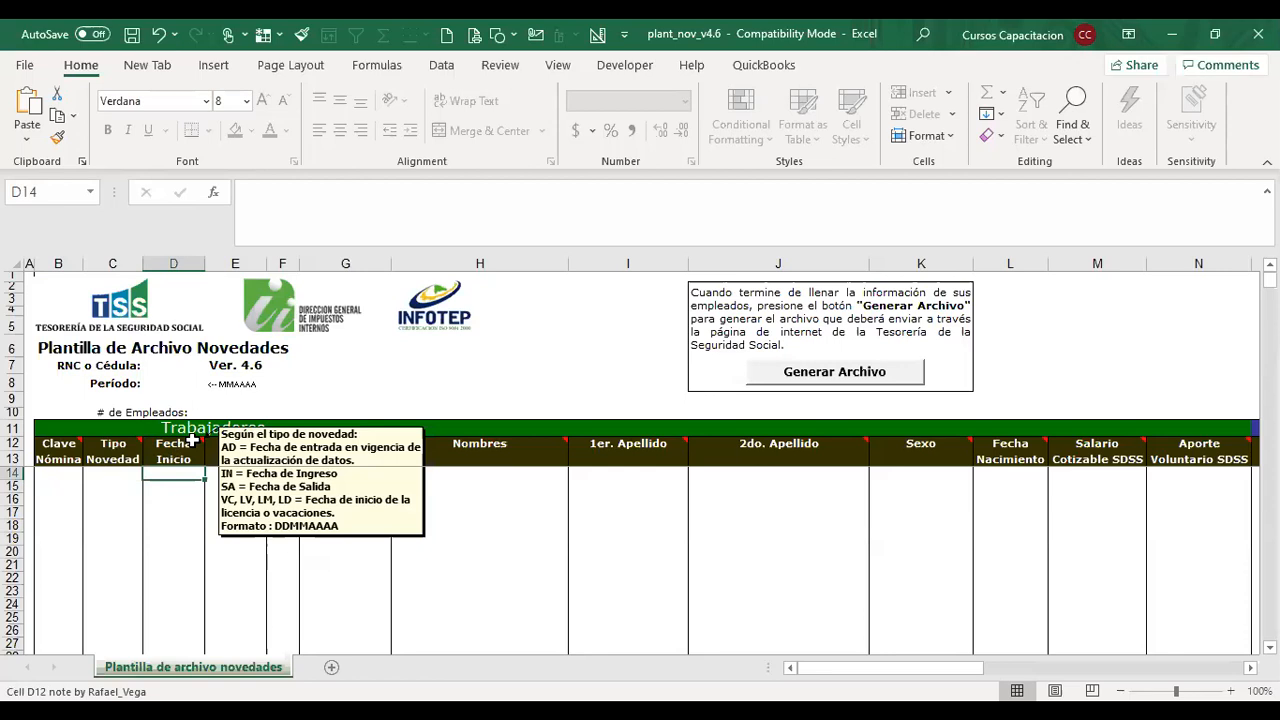
pyautogui.click(183, 497)
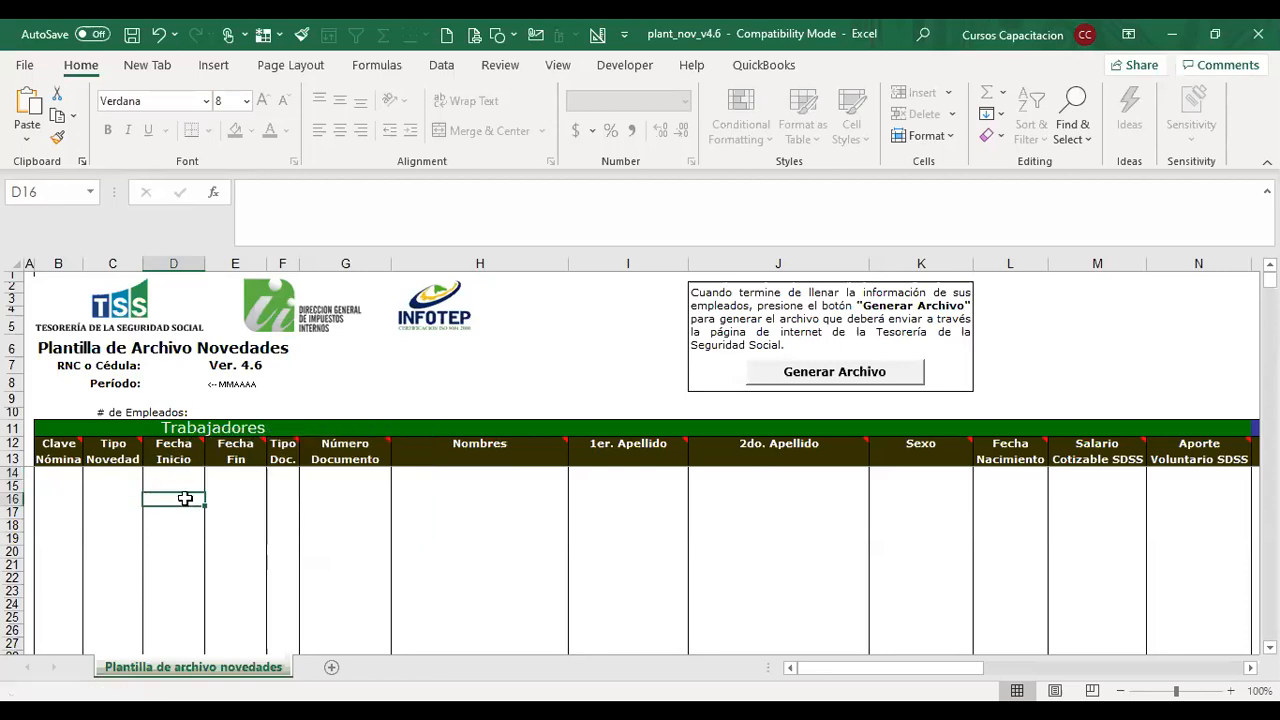
pyautogui.click(243, 485)
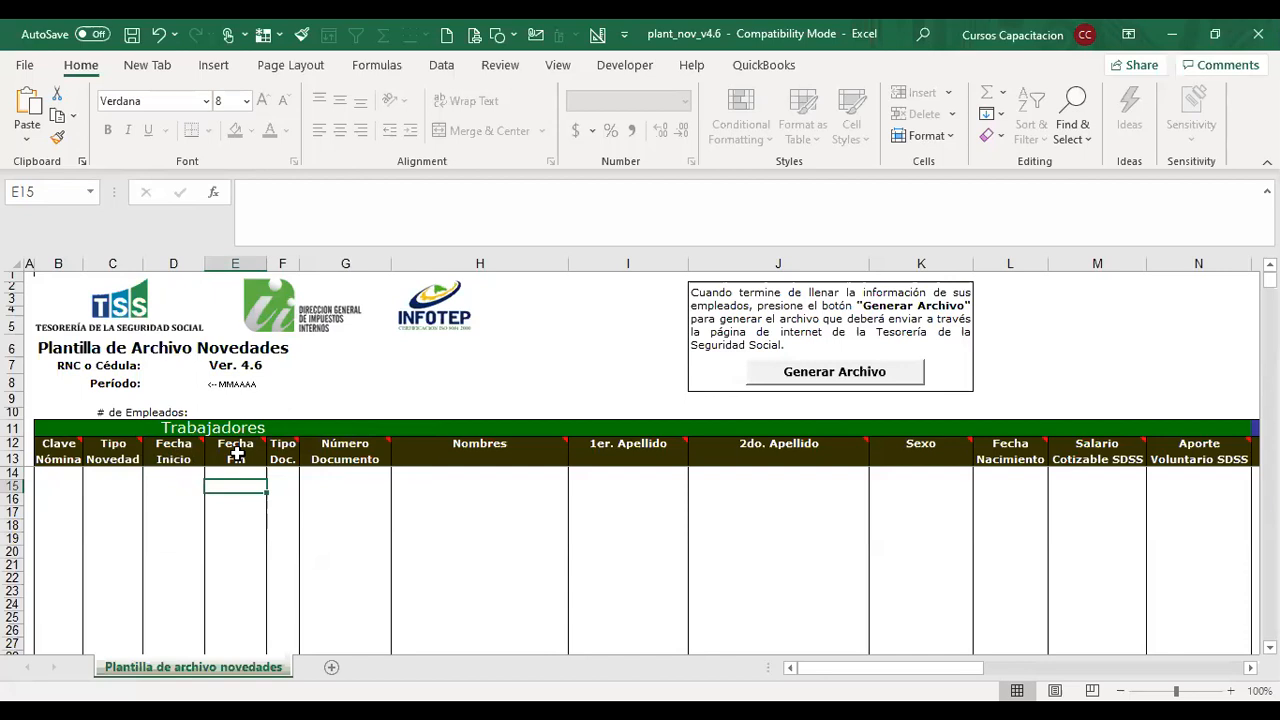
# Examine the Número Documento, Nombres, Salario Cotizable SDSS and Aporte Voluntario SDSS columns of the template
pyautogui.moveTo(248, 445)
pyautogui.click(341, 485)
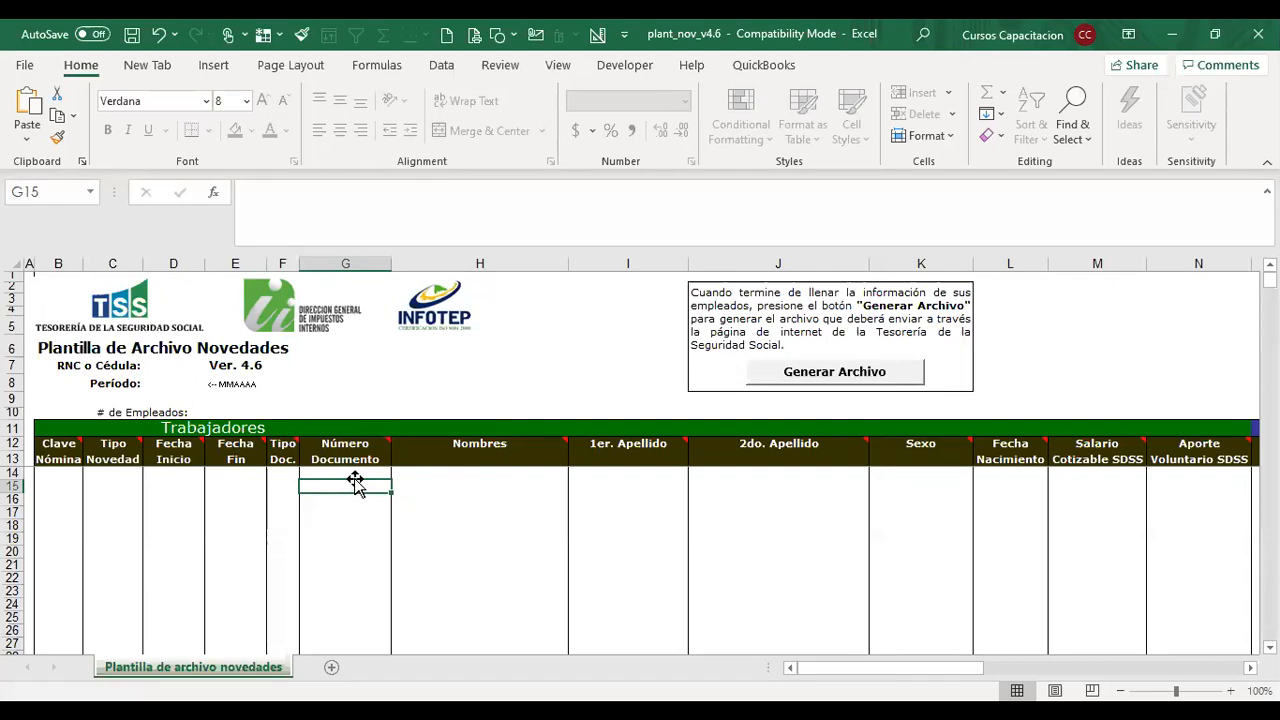
pyautogui.click(463, 490)
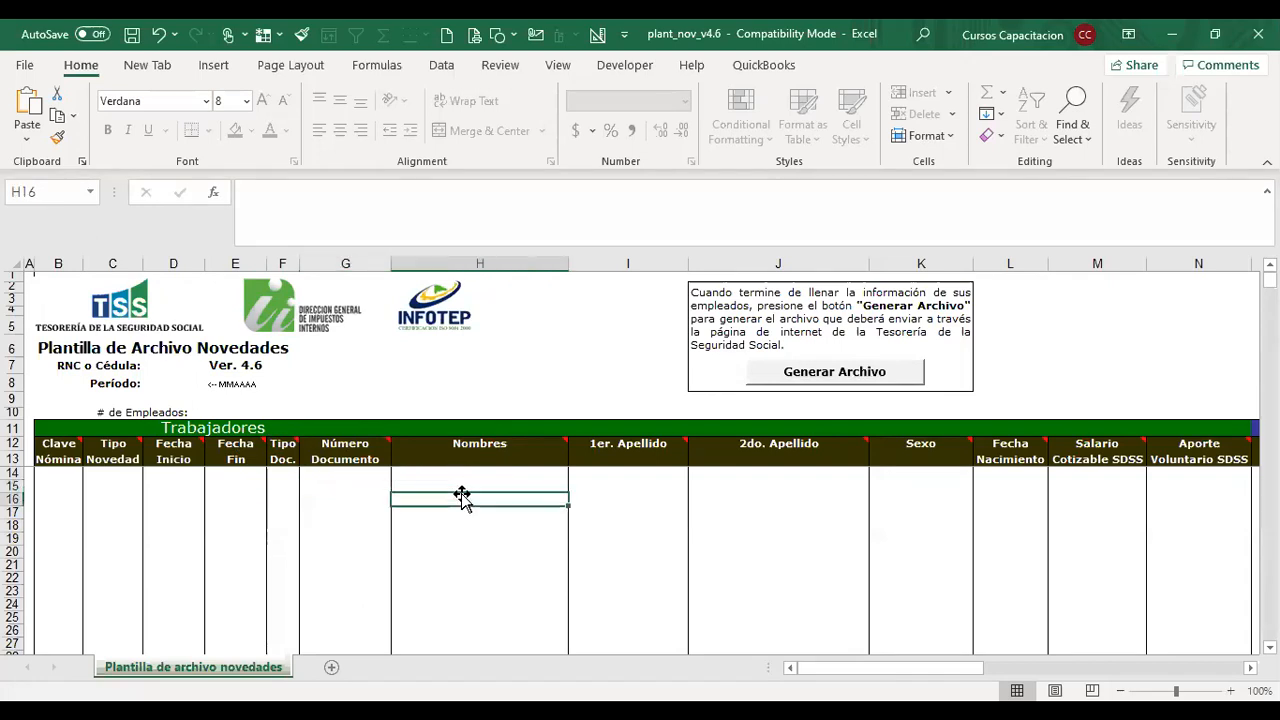
pyautogui.click(470, 478)
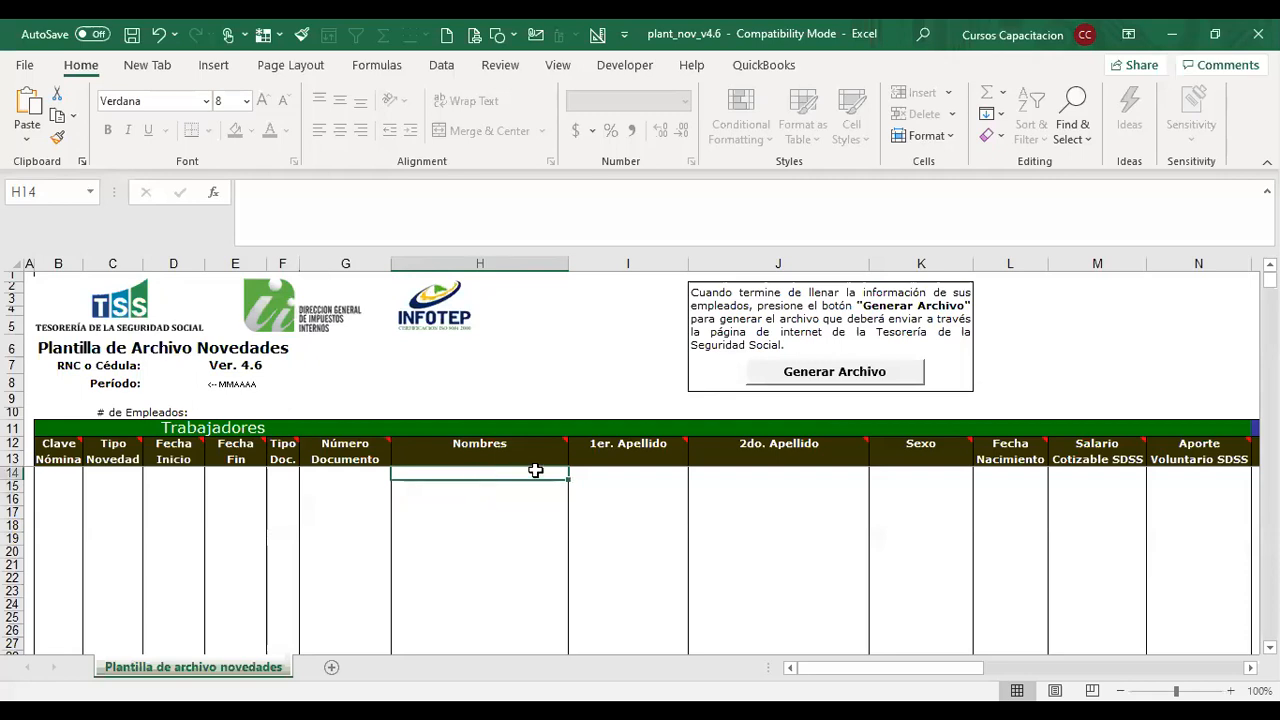
pyautogui.click(346, 486)
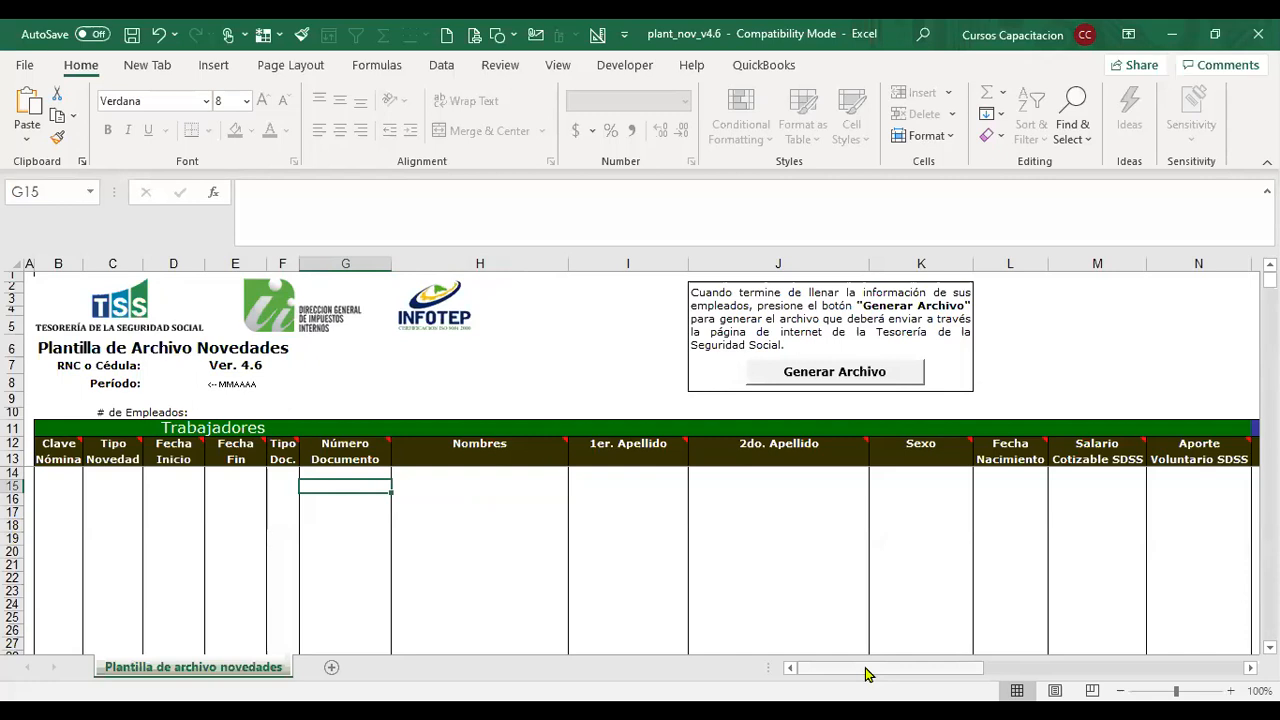
pyautogui.moveTo(836, 670); pyautogui.dragTo(908, 669)
pyautogui.click(848, 483)
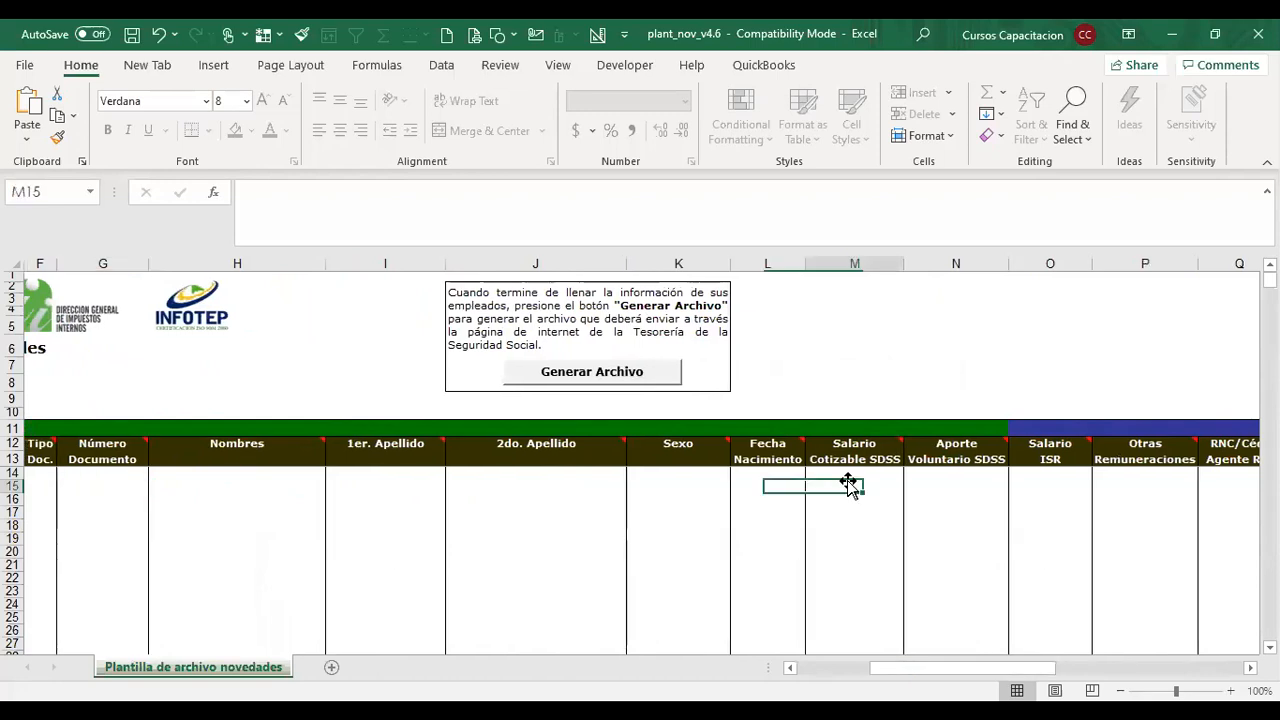
pyautogui.click(970, 489)
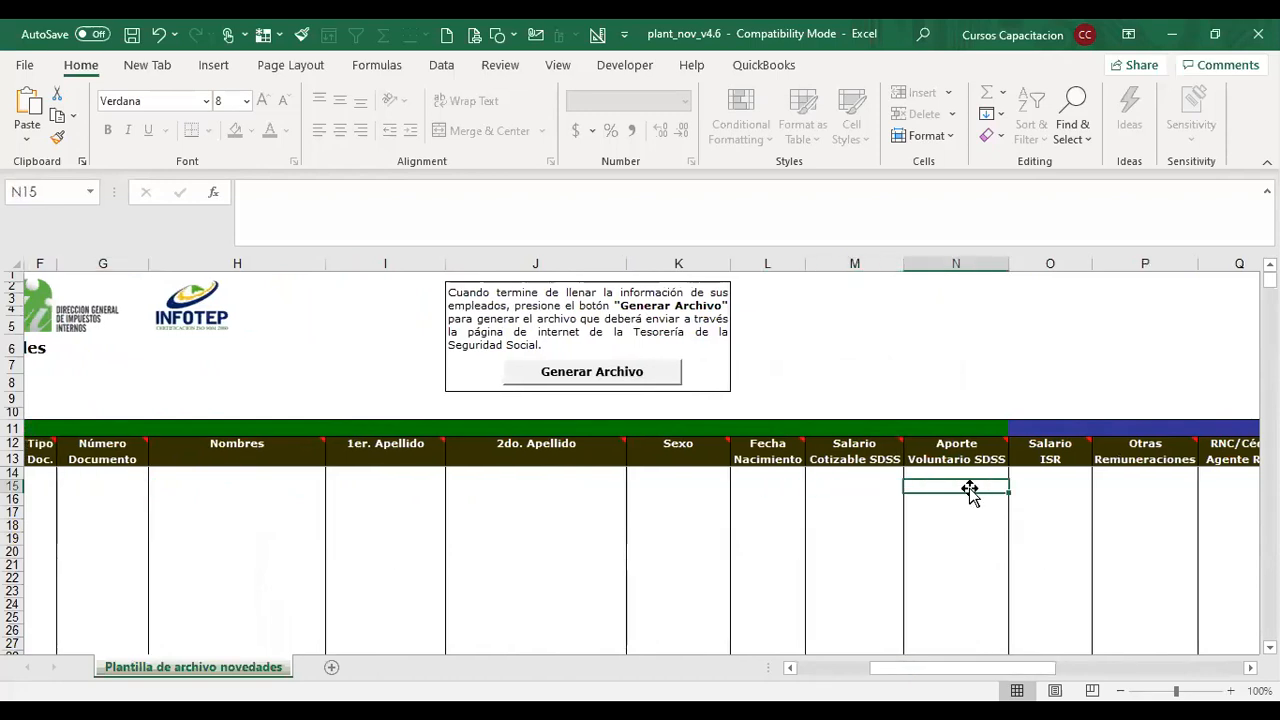
# Go through the ISR columns in row 15 from Salario ISR to Saldo a favor, continuing past Salario INFOTEP to Tipo Ingreso
pyautogui.click(1042, 494)
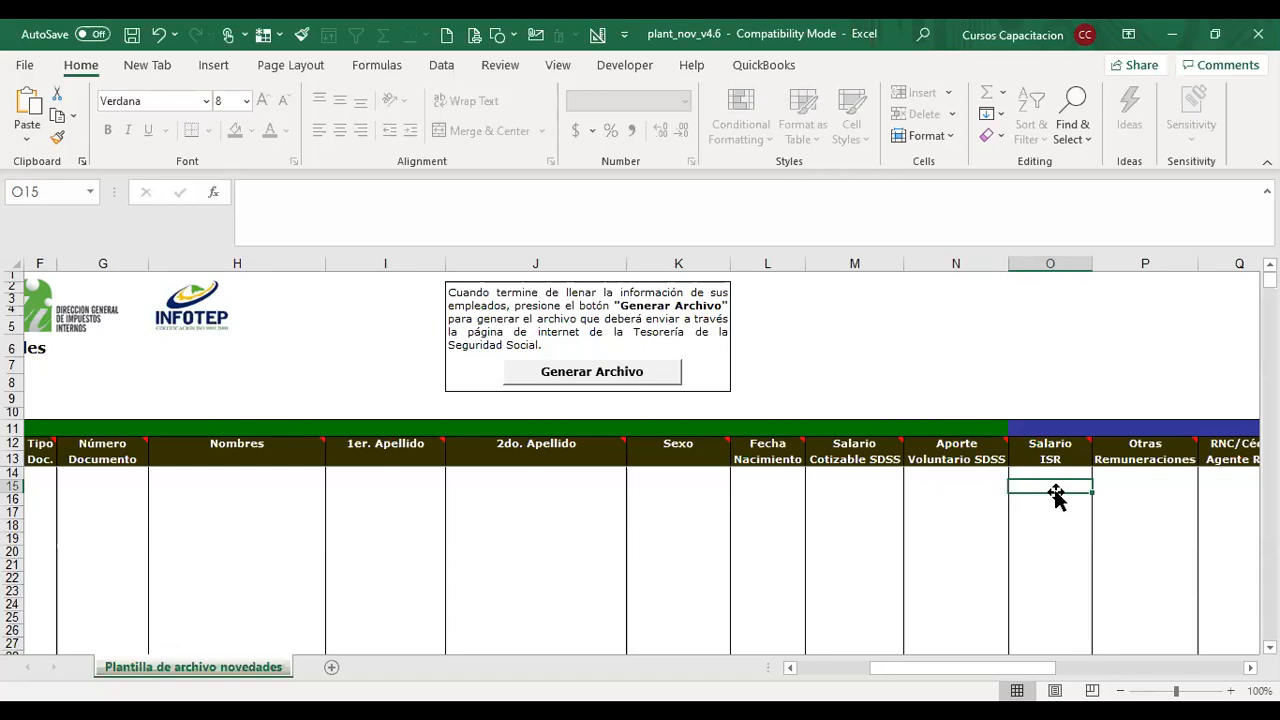
pyautogui.press('Tab')
pyautogui.press('Tab')
pyautogui.press('Tab')
pyautogui.press('Tab')
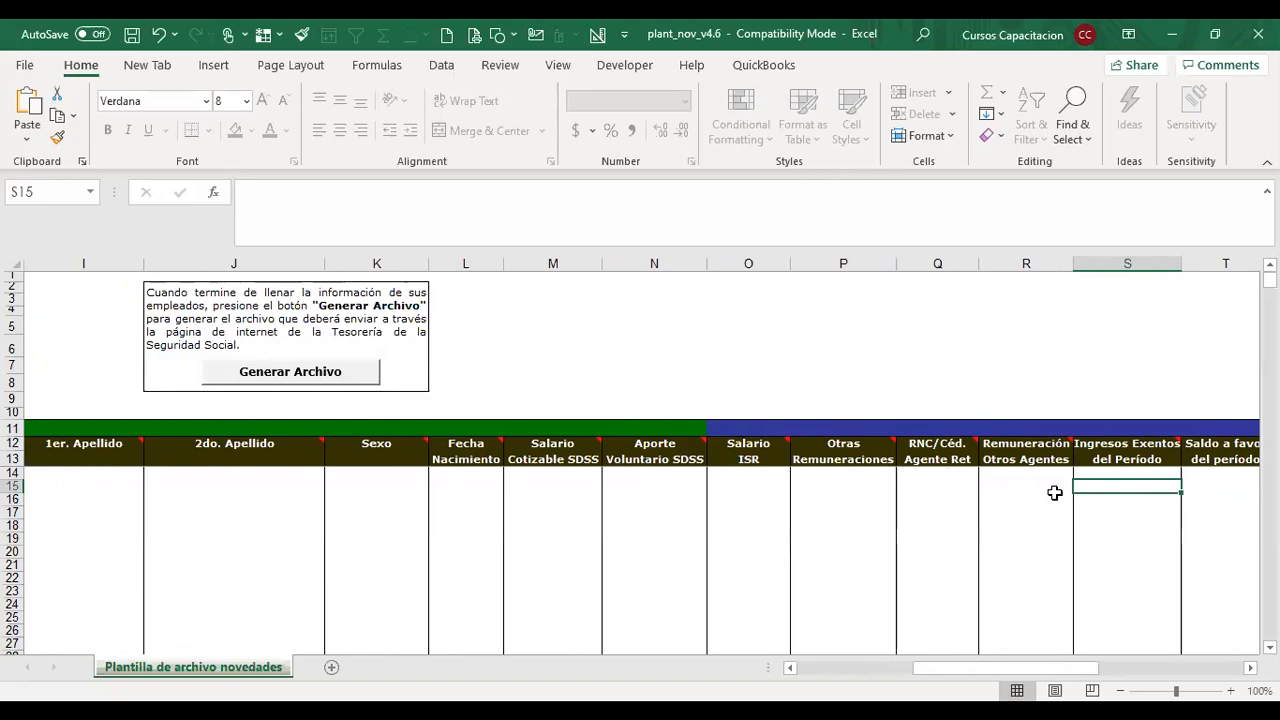
pyautogui.press('Tab')
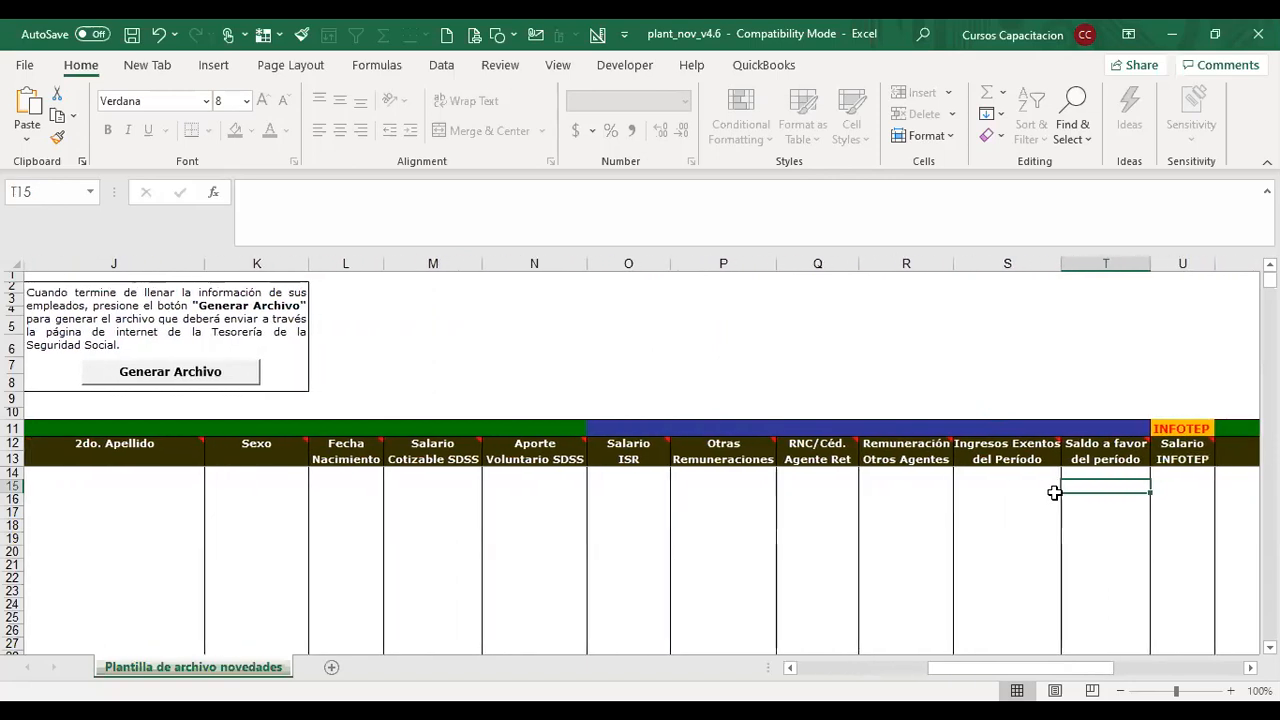
pyautogui.press('Tab')
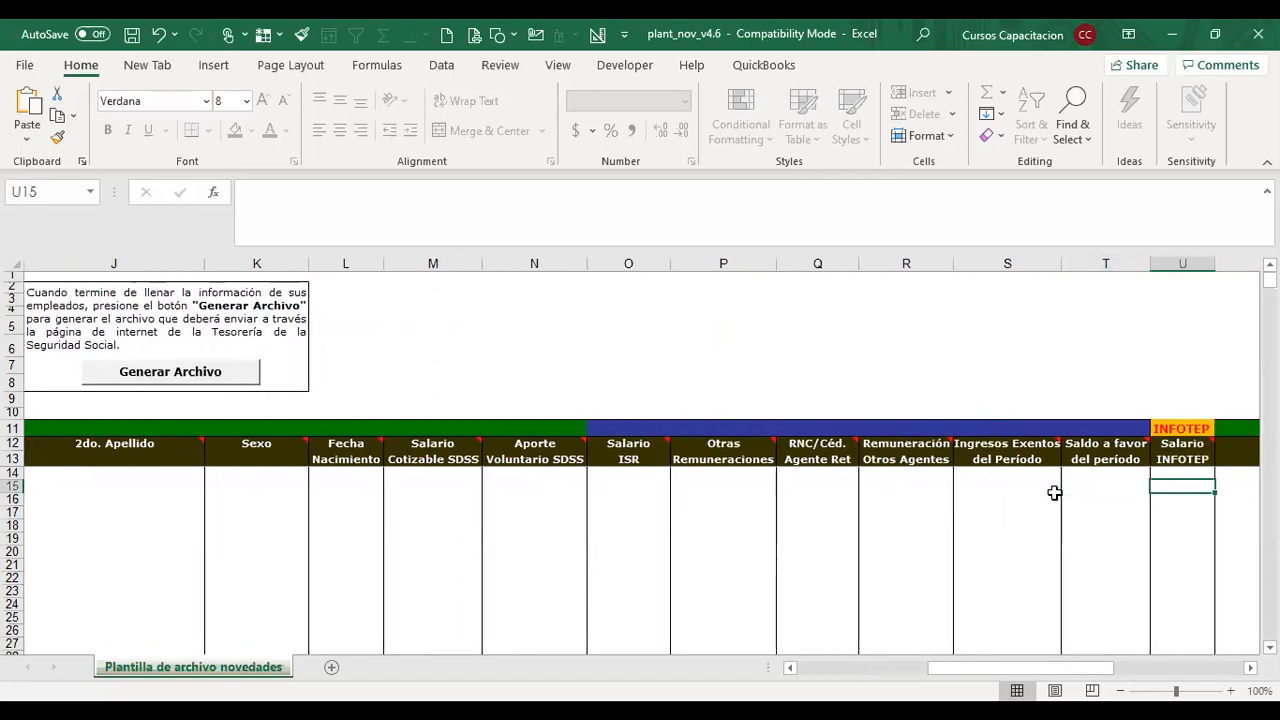
pyautogui.press('Tab')
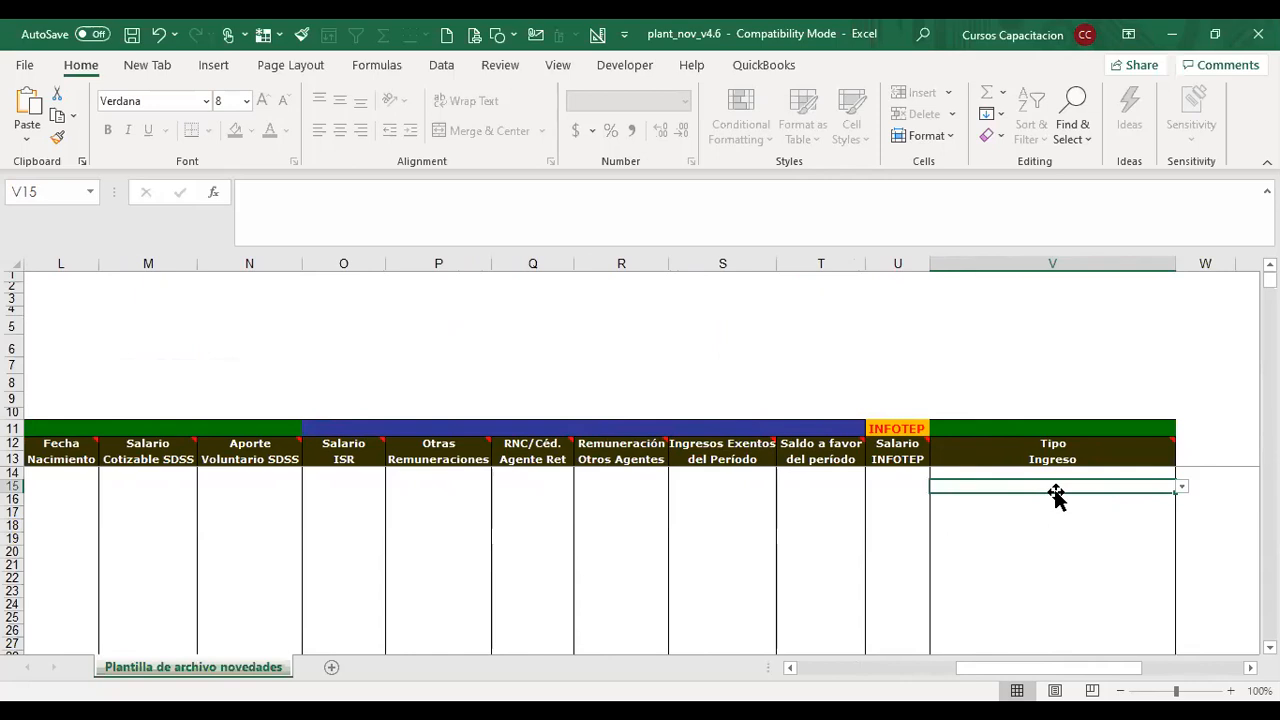
# Examine the available Tipo Ingreso options in rows 15 and 14 and the column's header note, without choosing any option
pyautogui.click(1182, 487)
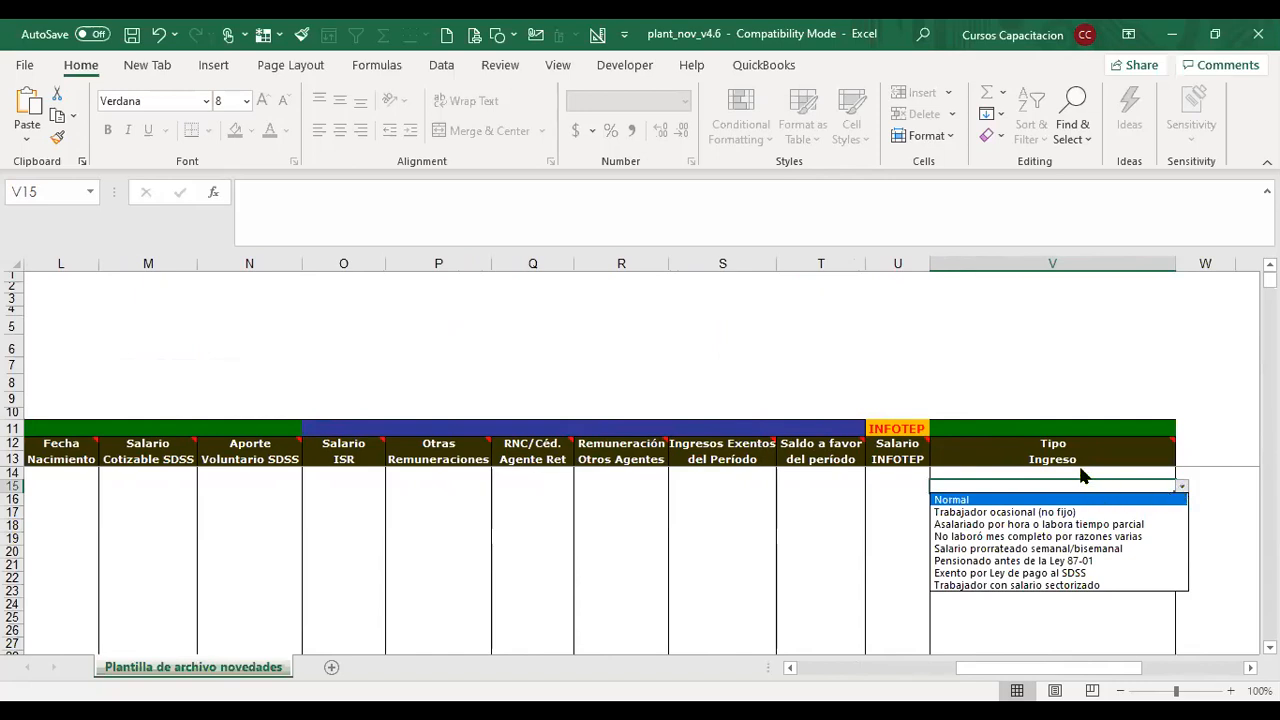
pyautogui.press('Escape')
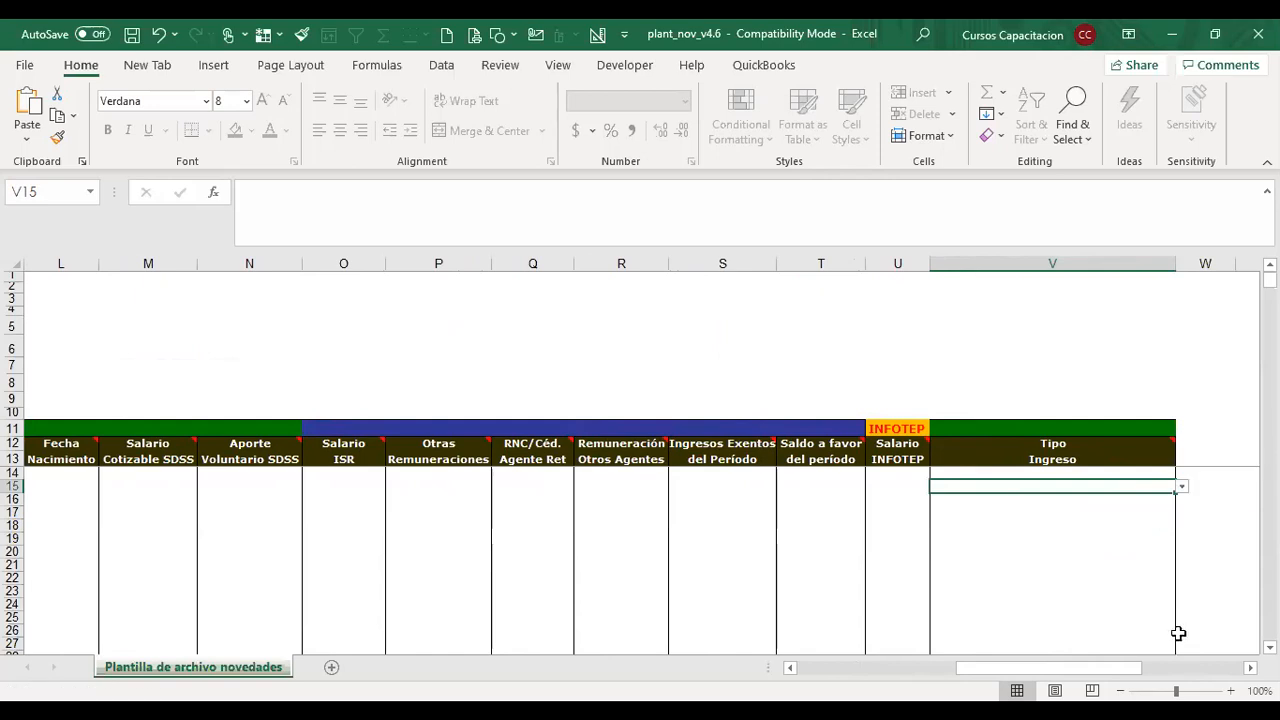
pyautogui.click(1248, 668)
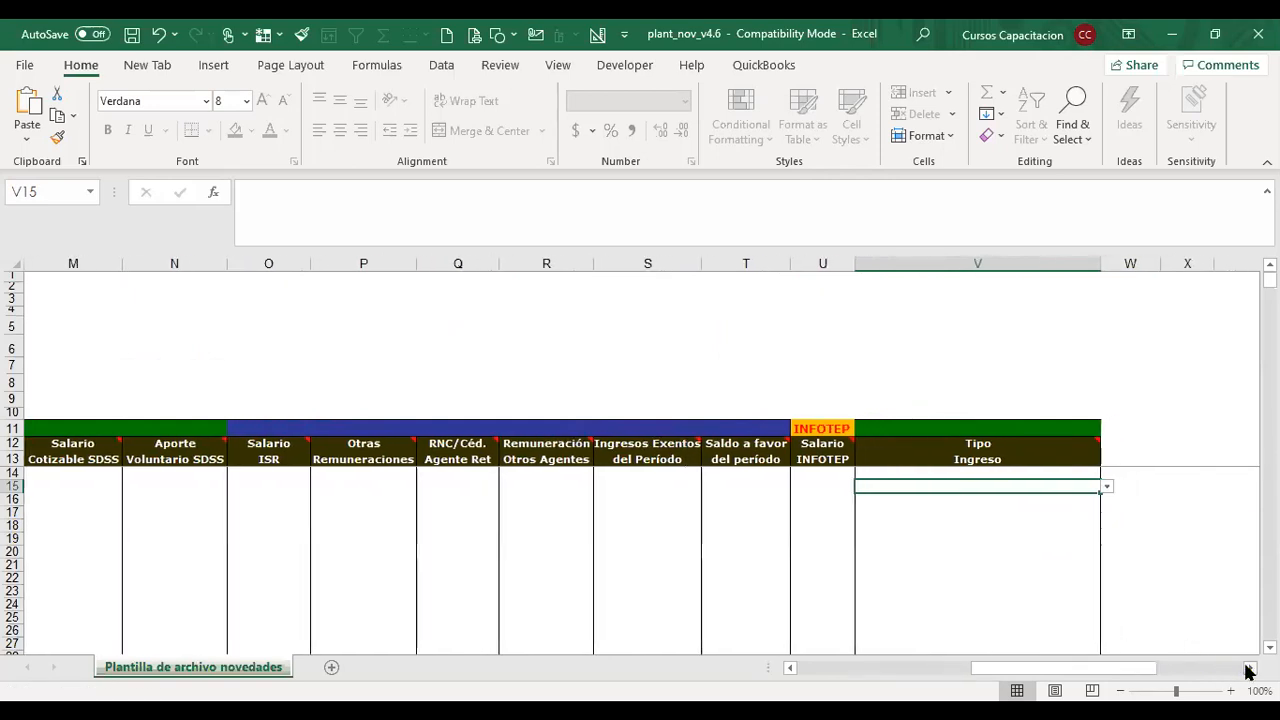
pyautogui.moveTo(1082, 443)
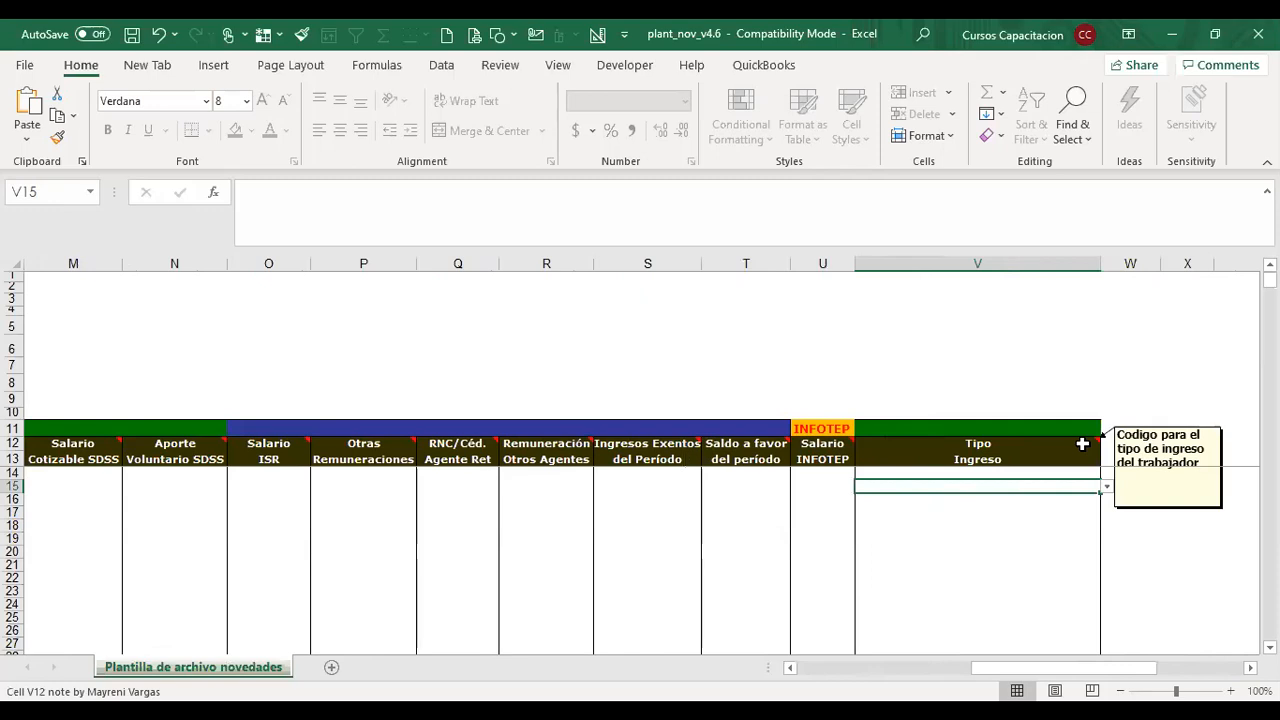
pyautogui.moveTo(971, 672); pyautogui.dragTo(1193, 668)
pyautogui.click(838, 676)
pyautogui.moveTo(1144, 667); pyautogui.dragTo(1150, 667)
pyautogui.click(405, 527)
pyautogui.click(461, 475)
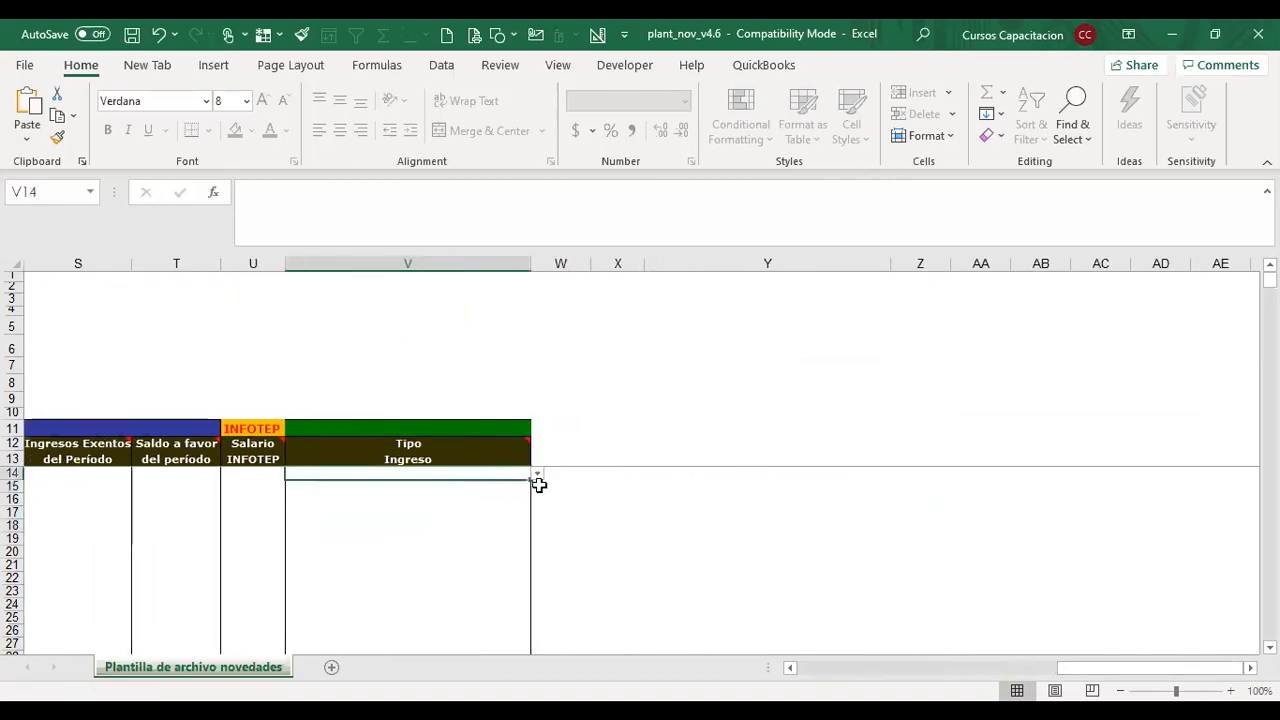
pyautogui.click(536, 474)
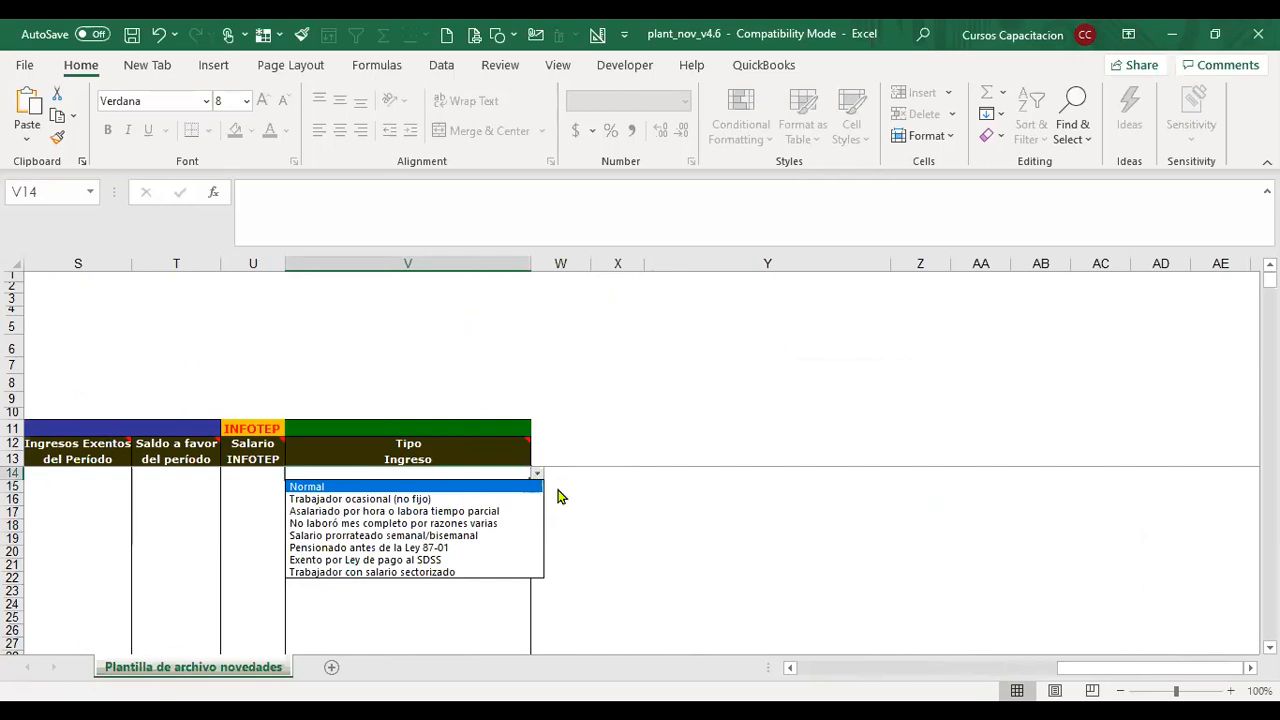
pyautogui.press('Escape')
# Go back to the first columns of the novedades template and close the workbook without saving changes
pyautogui.moveTo(1100, 672); pyautogui.dragTo(840, 670)
pyautogui.click(365, 565)
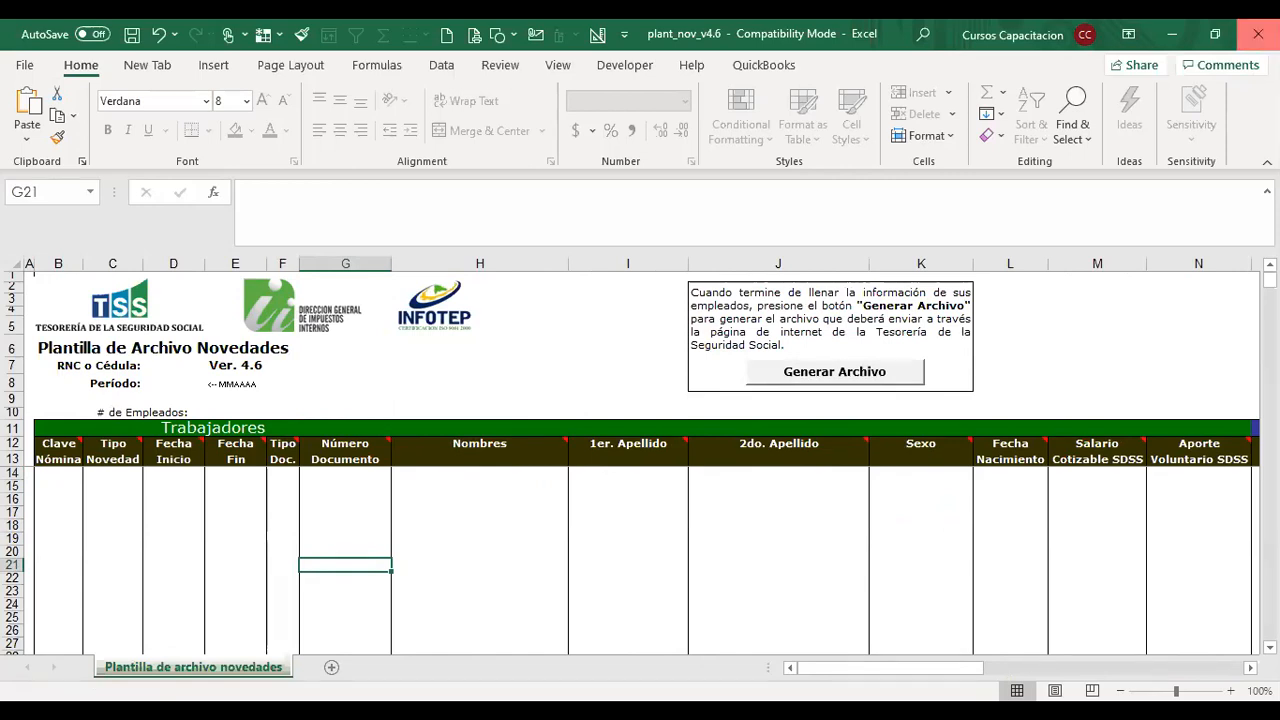
pyautogui.click(1258, 34)
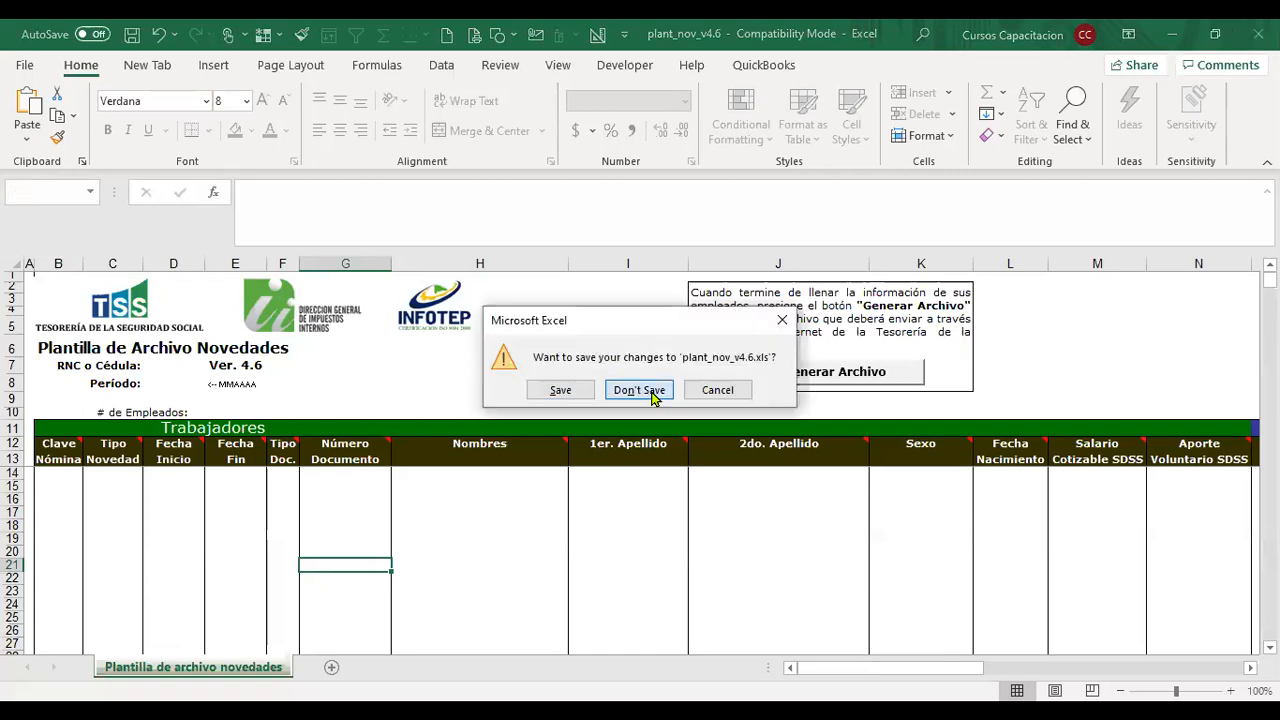
pyautogui.click(652, 397)
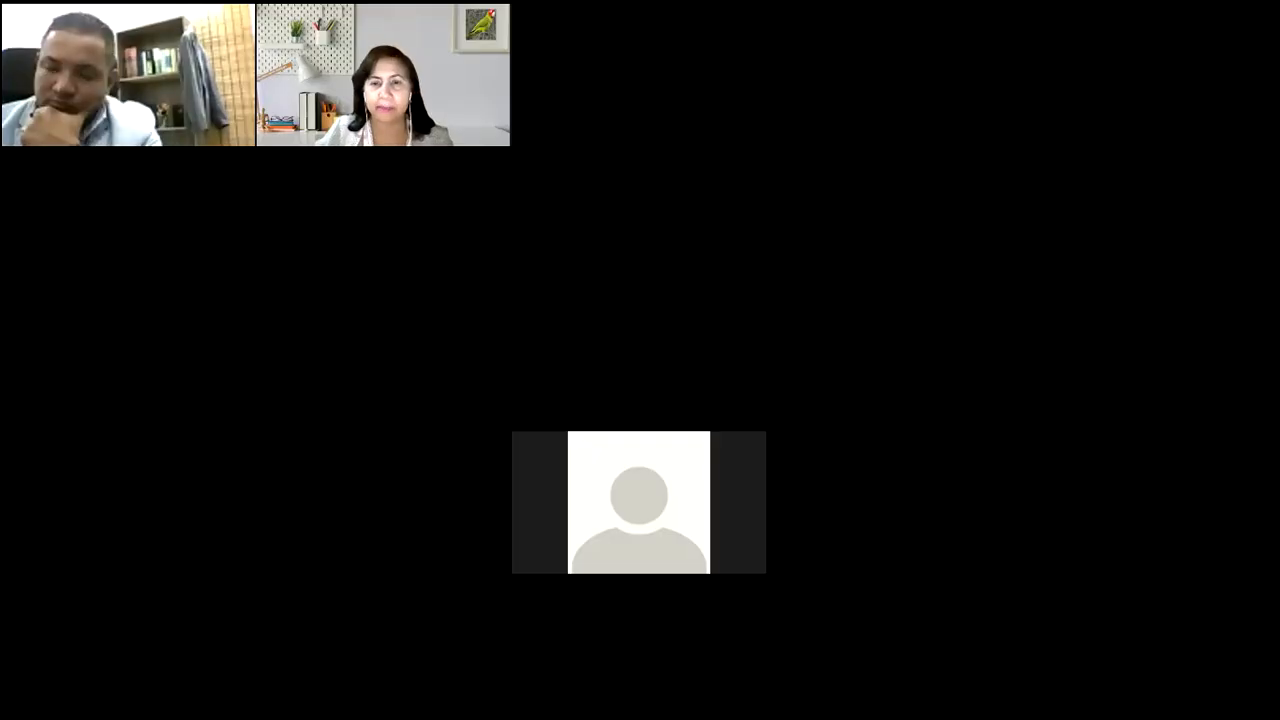
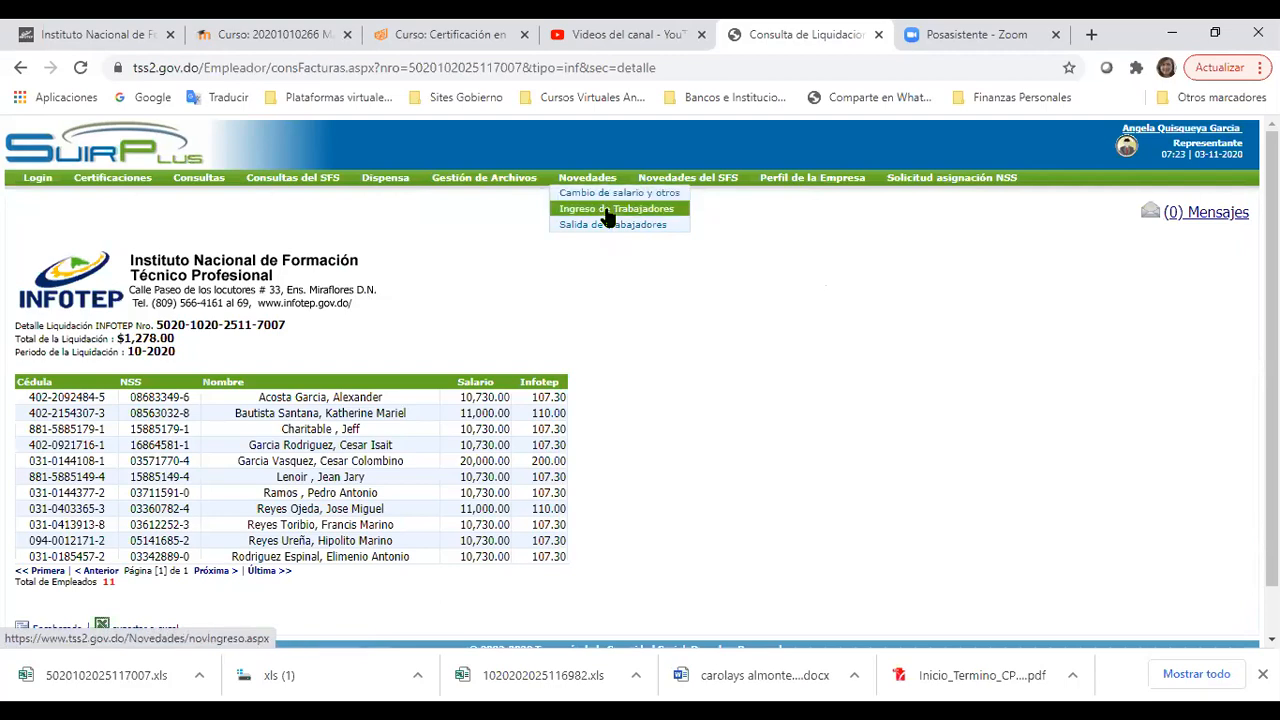
# Open the Ingreso de Trabajadores form and look up the new employee by entering their cédula number
pyautogui.click(607, 212)
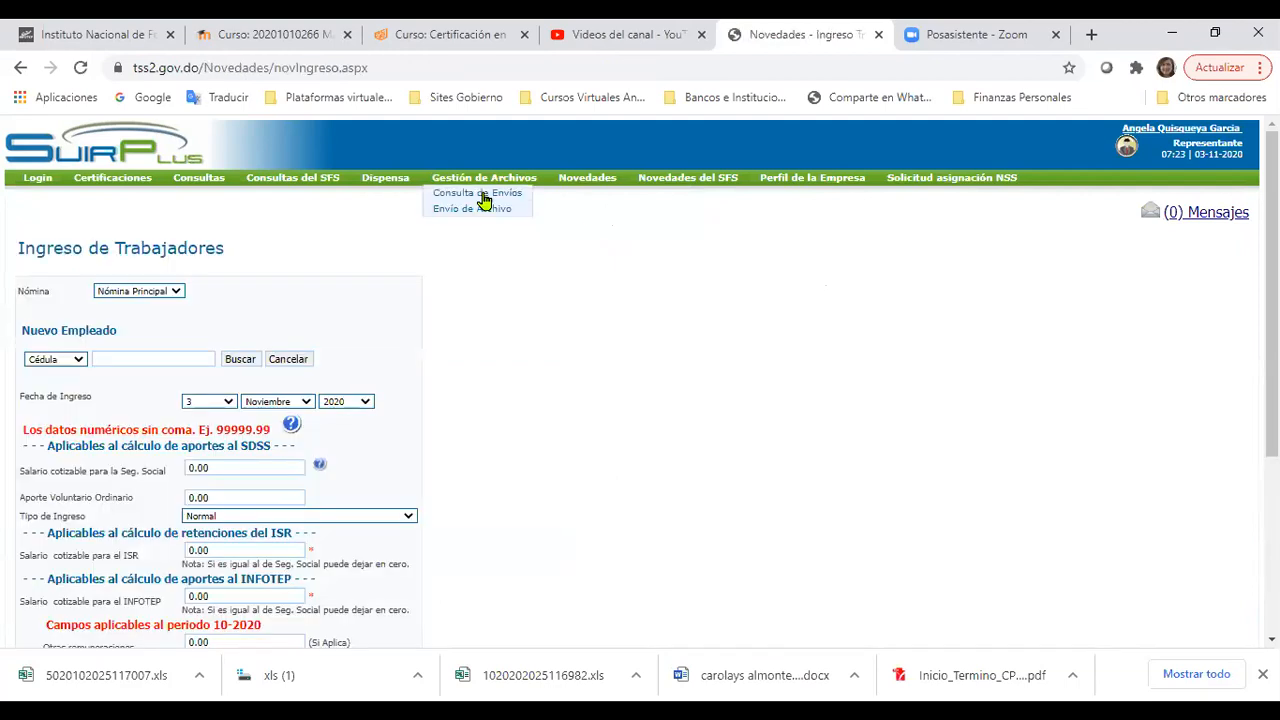
pyautogui.click(104, 362)
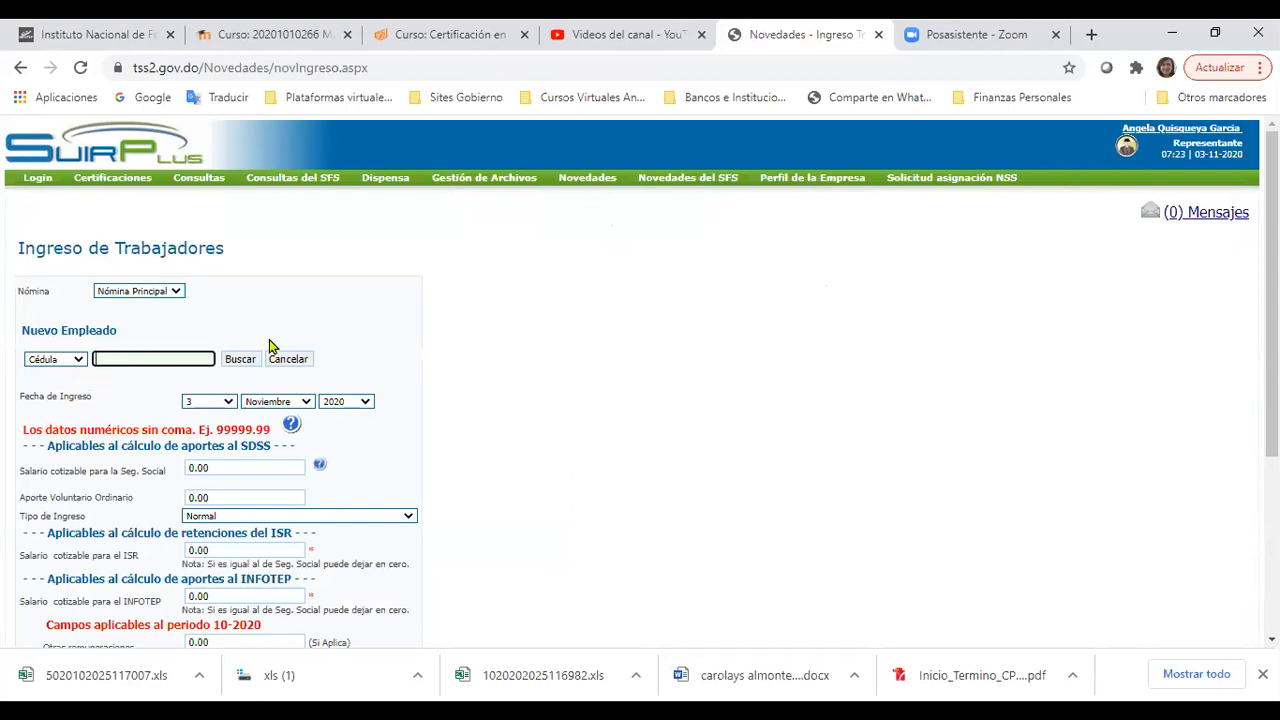
pyautogui.scroll(-1, 480, 311)
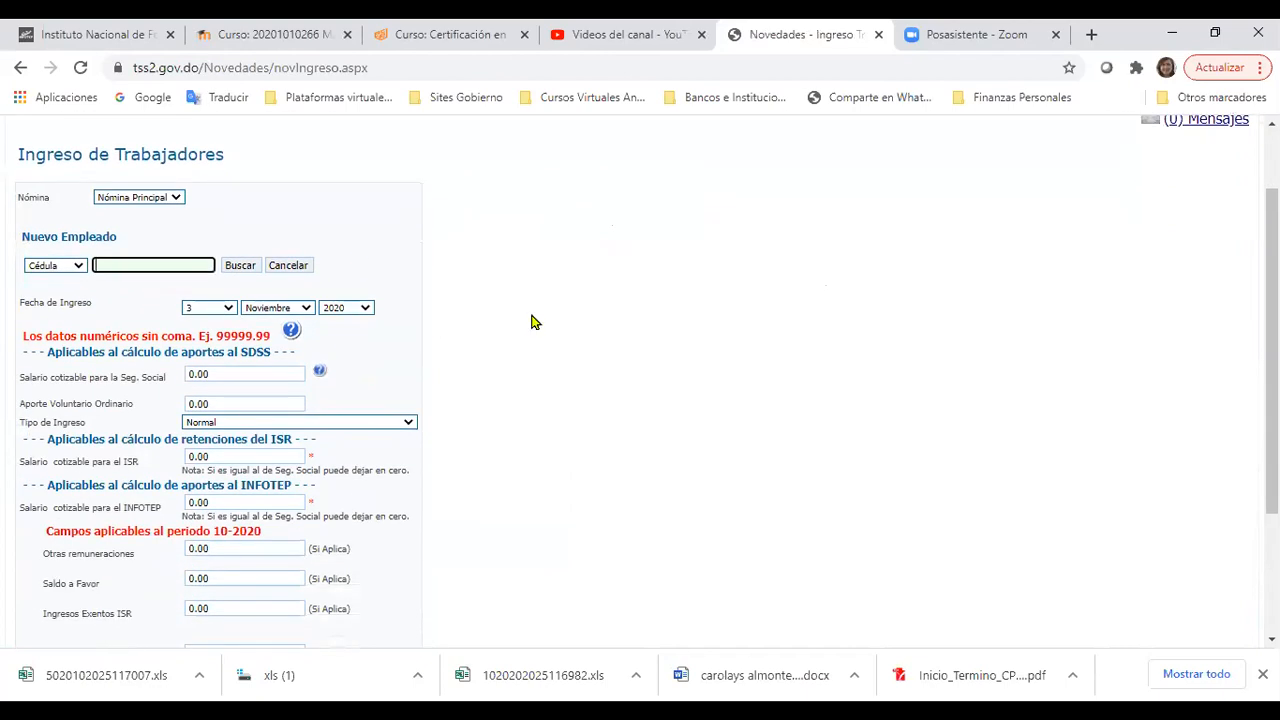
pyautogui.click(238, 268)
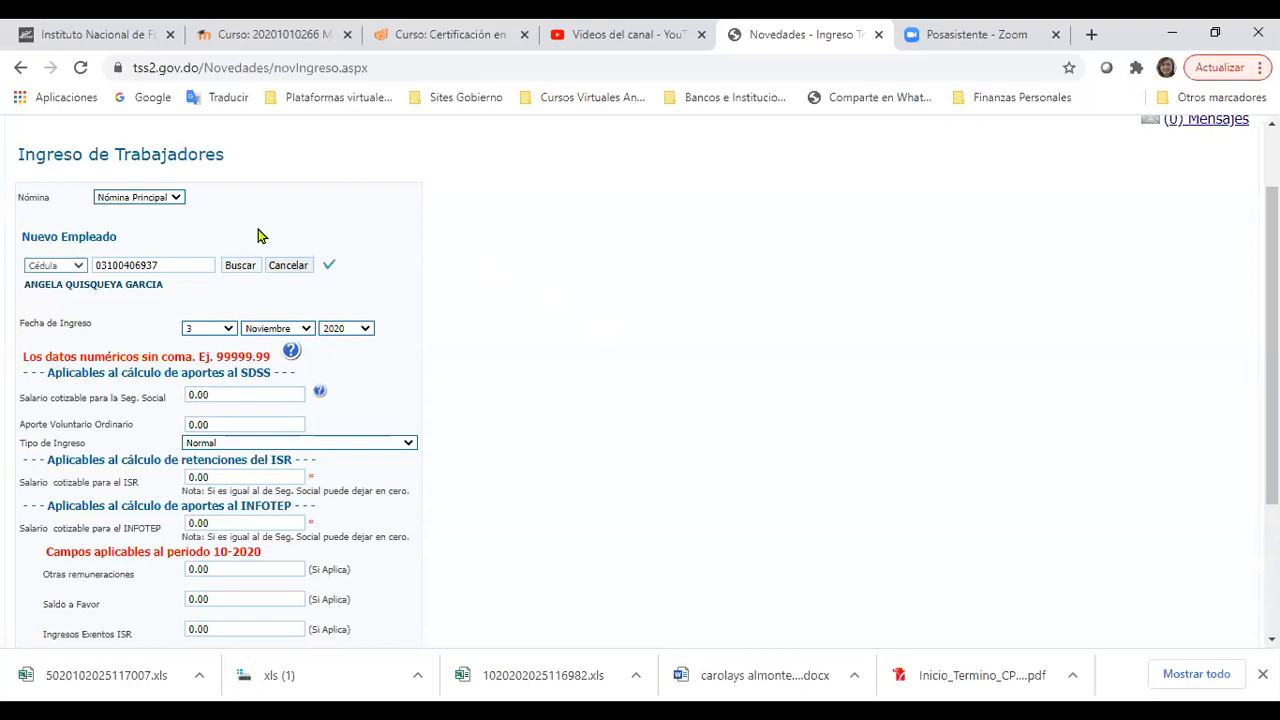
# Set the Fecha de Ingreso to 4 Noviembre 2020 and the Salario cotizable para la Seg. Social to 10730
pyautogui.click(225, 331)
pyautogui.click(210, 400)
pyautogui.click(549, 381)
pyautogui.scroll(-1, 469, 336)
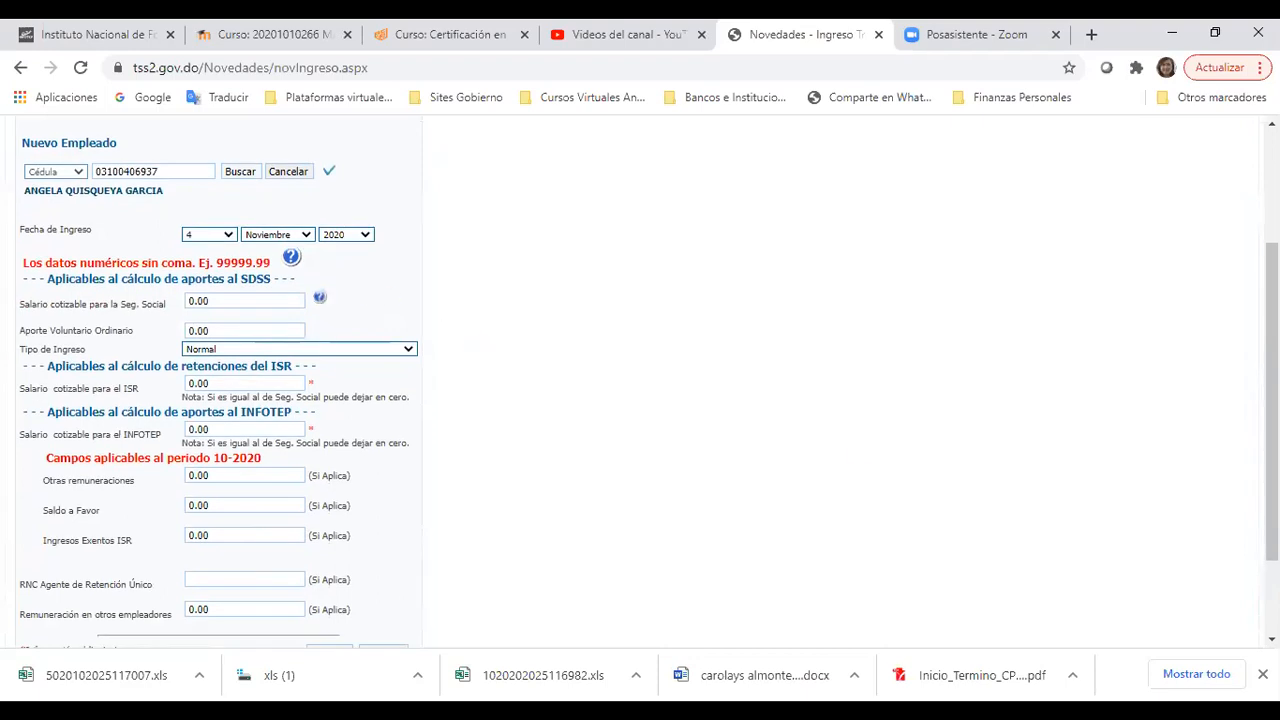
pyautogui.click(199, 300)
pyautogui.write('10730')
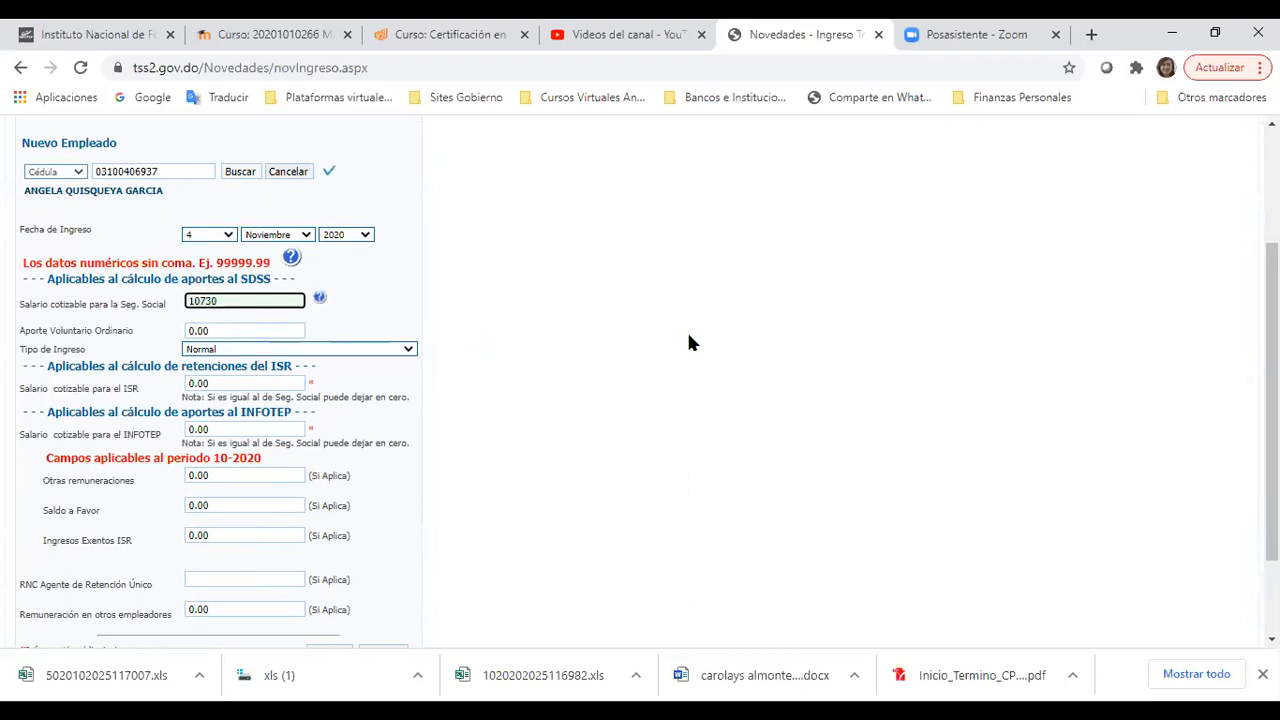
pyautogui.press('Tab')
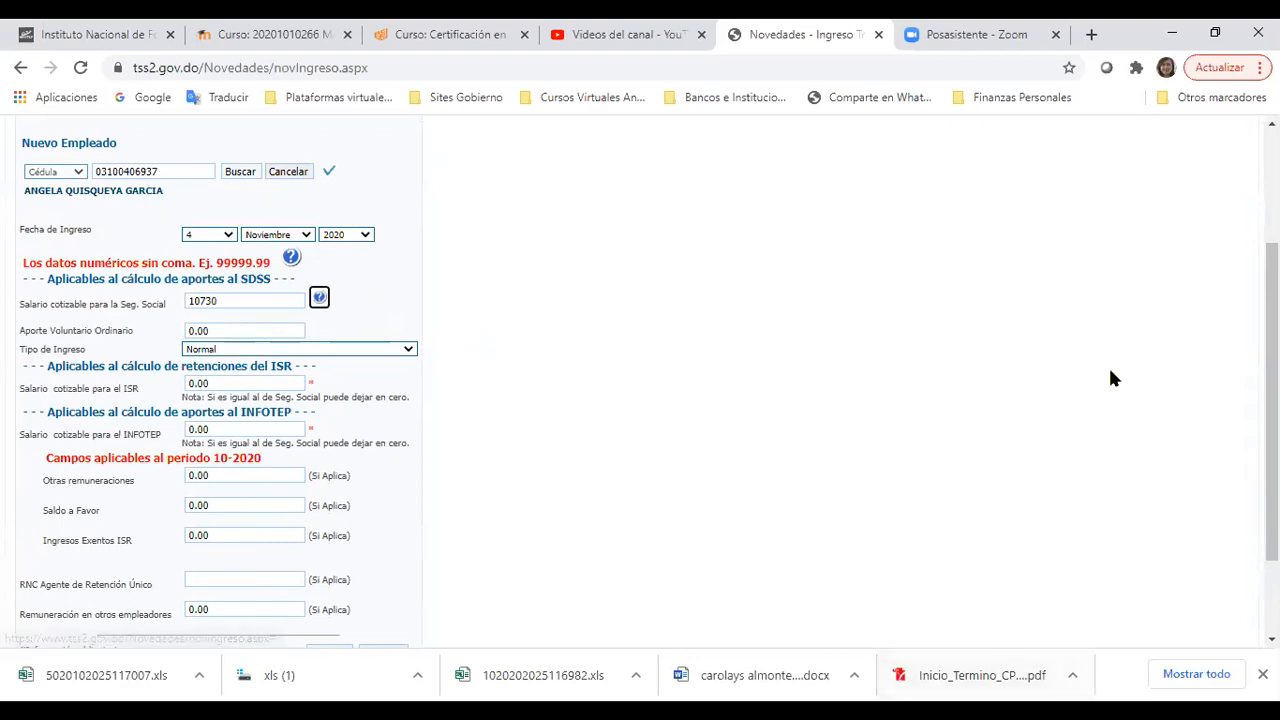
# Enlarge the page display to 125 %
pyautogui.click(1260, 67)
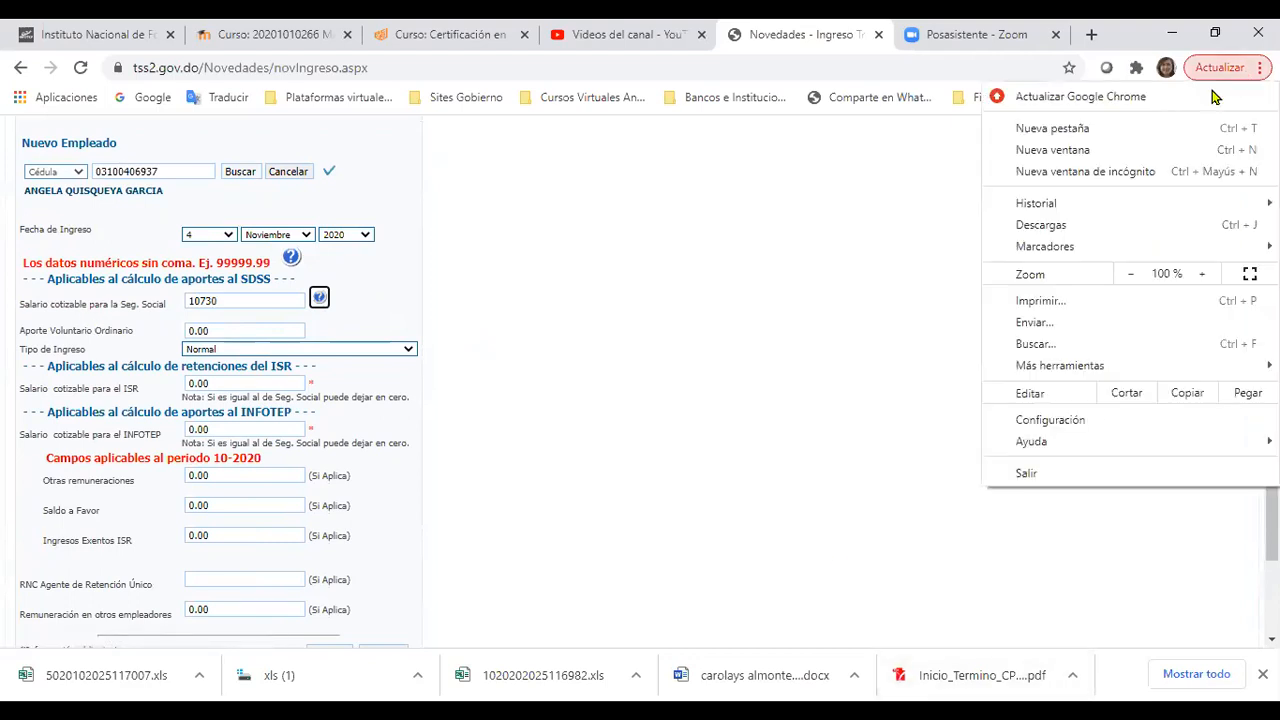
pyautogui.click(1206, 274)
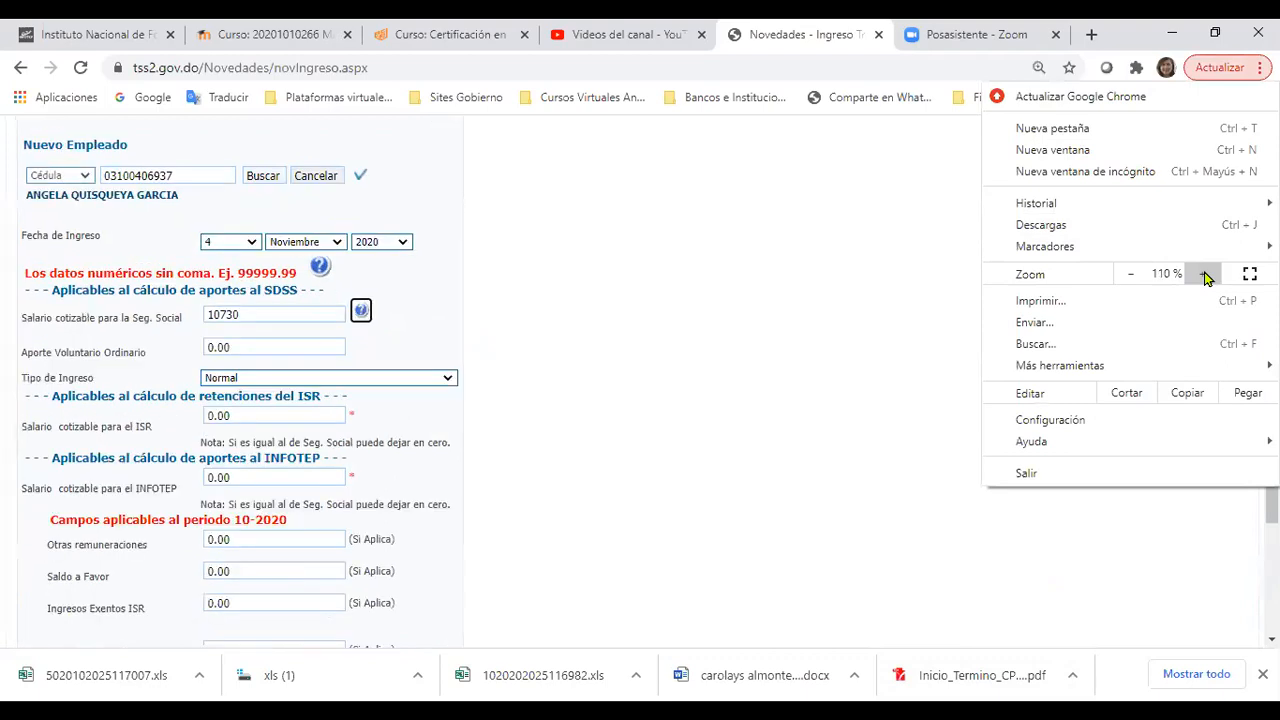
pyautogui.click(1206, 274)
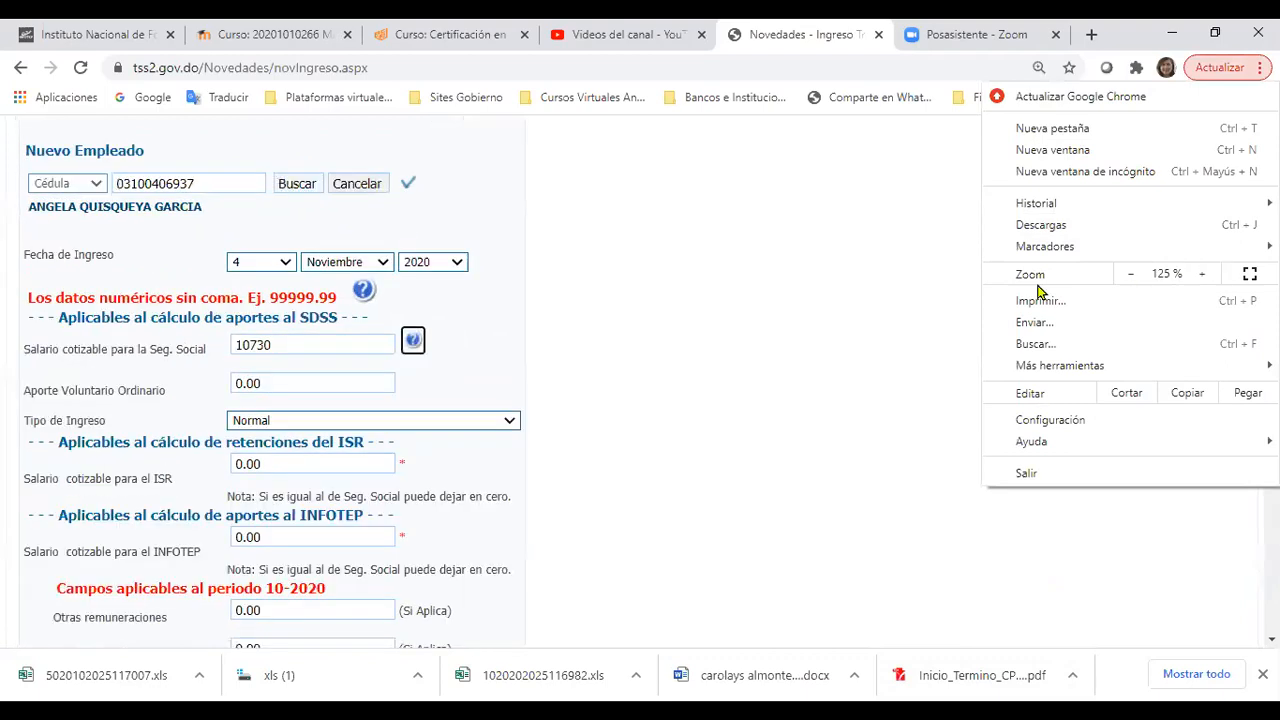
pyautogui.click(735, 262)
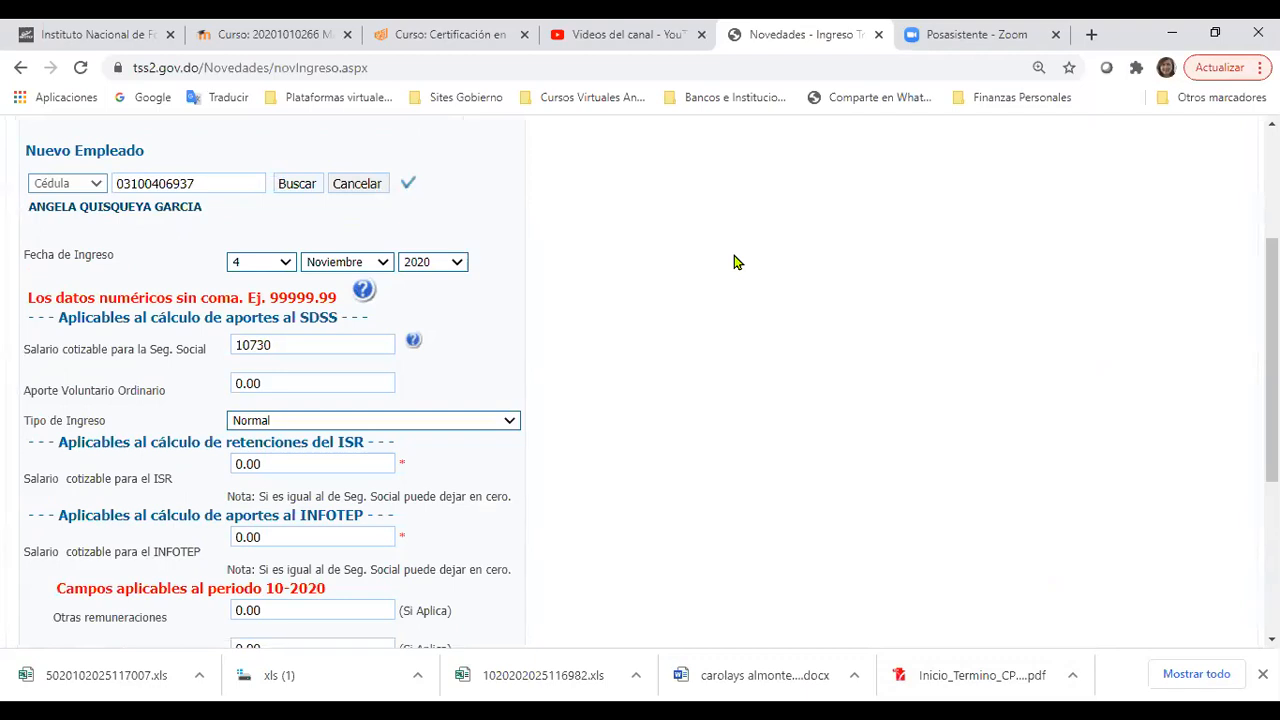
# Choose Normal as the Tipo de Ingreso and leave the cotizable salaries for ISR and INFOTEP at 0.00
pyautogui.scroll(-1, 260, 335)
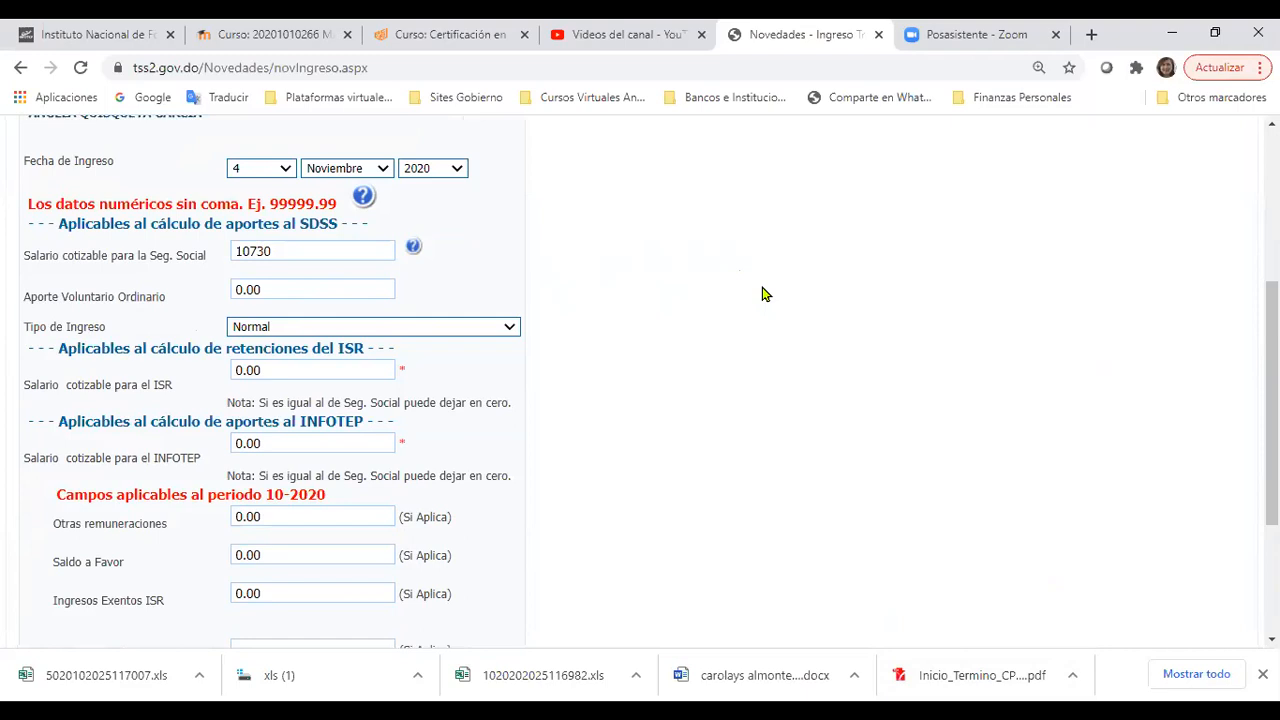
pyautogui.click(506, 333)
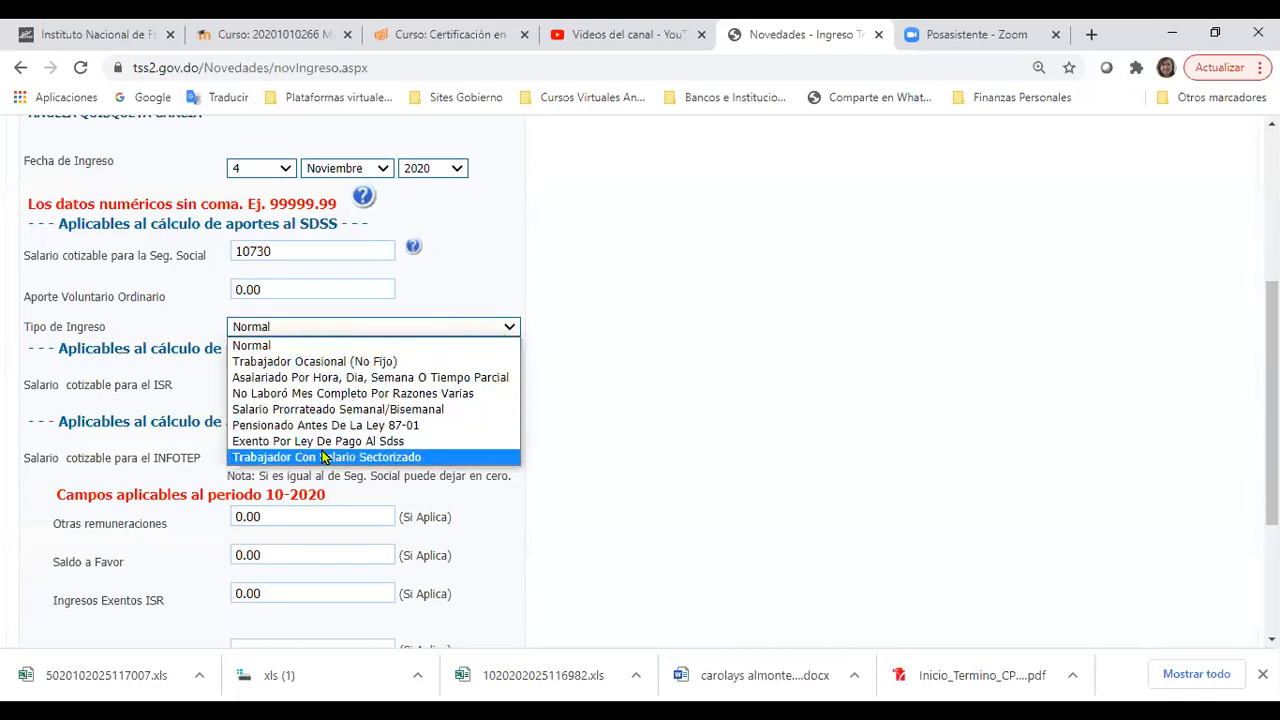
pyautogui.click(276, 348)
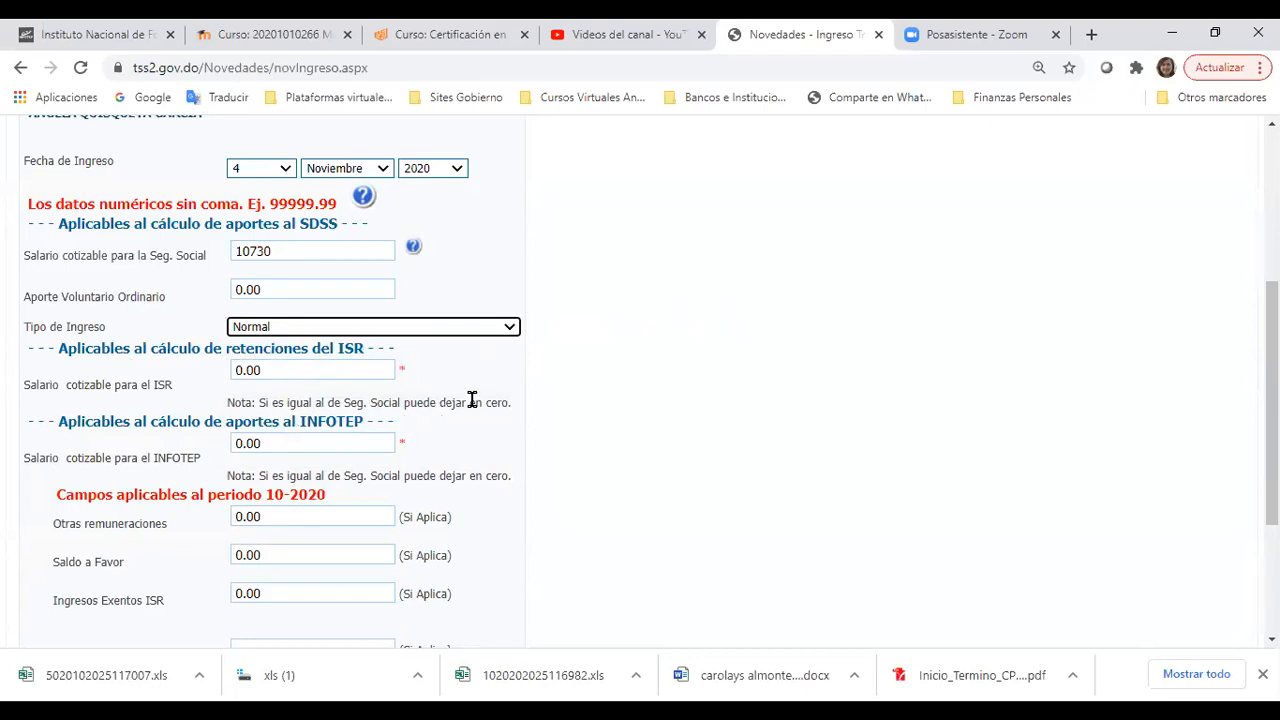
pyautogui.click(290, 370)
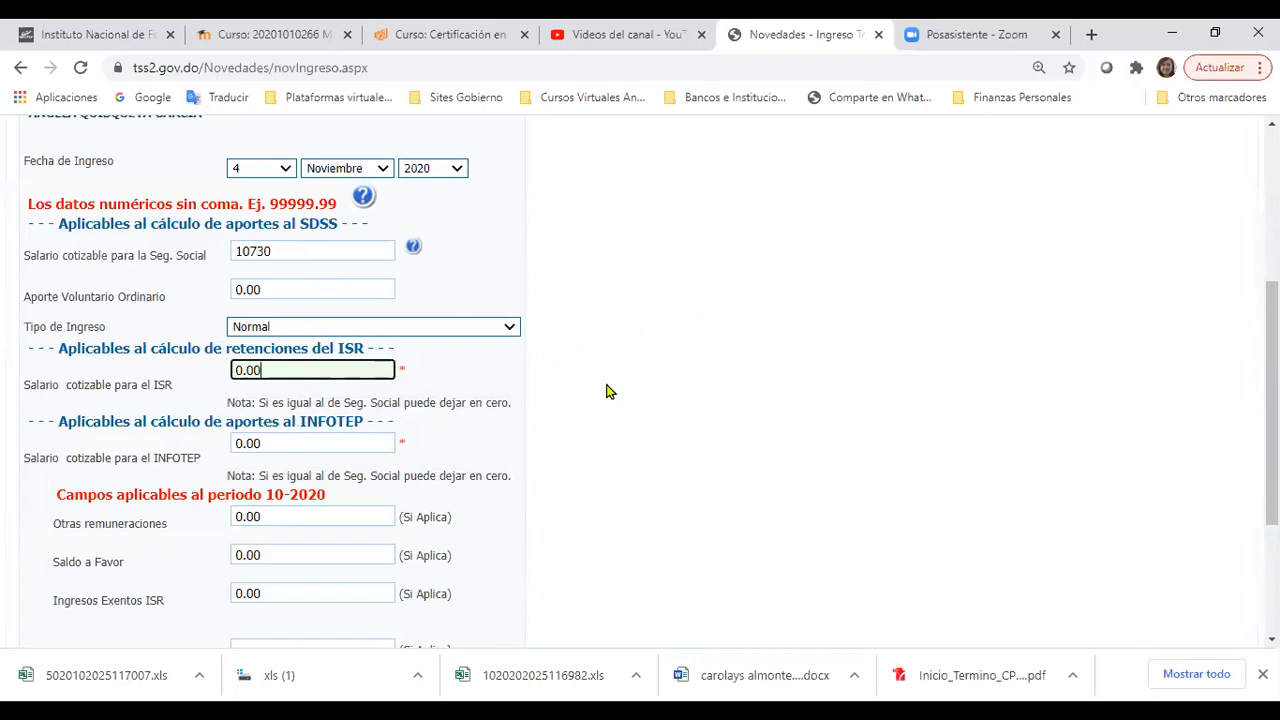
pyautogui.click(330, 443)
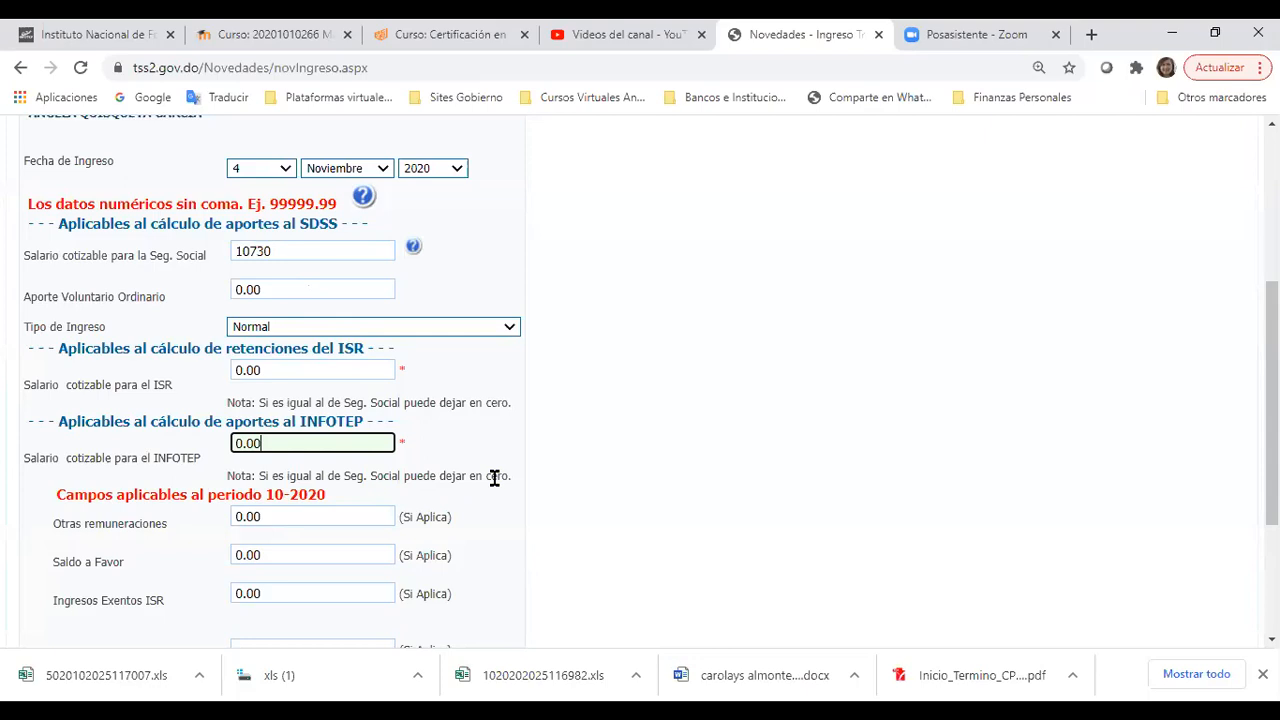
# Review the worker's entry, leaving the optional 10-2020 remuneration and retention fields at their defaults, and insert it
pyautogui.scroll(-2, 494, 478)
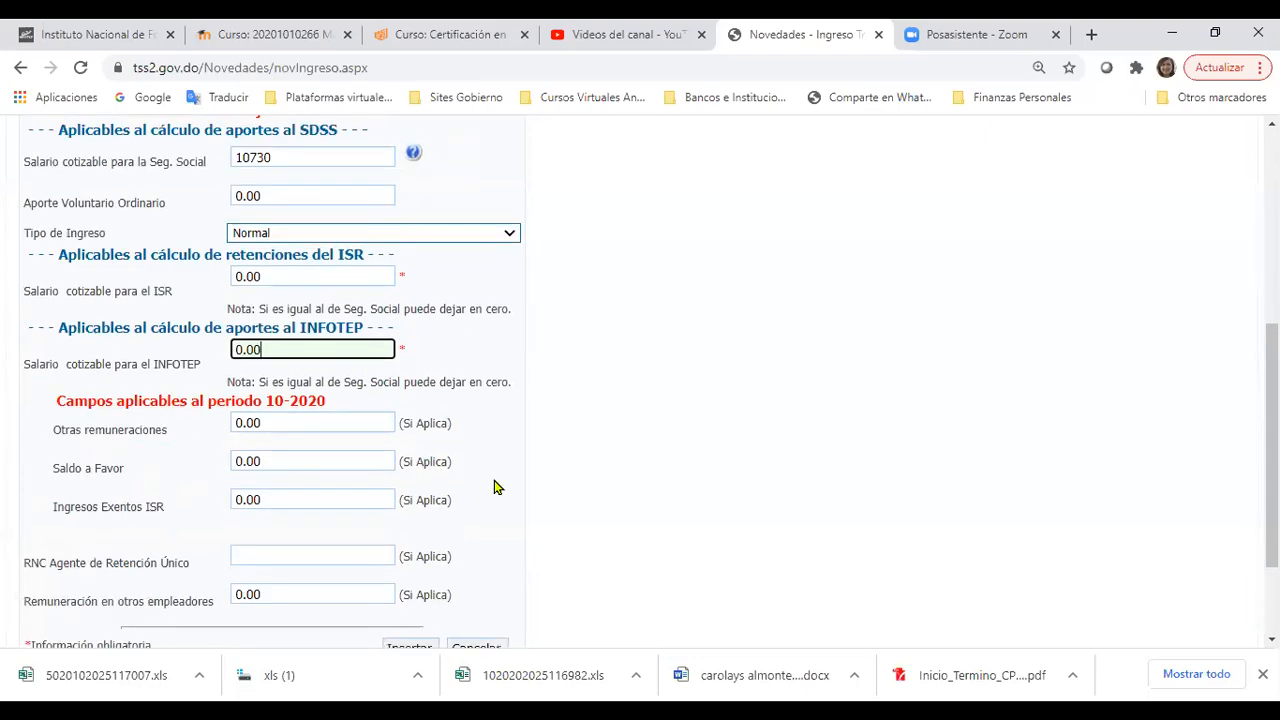
pyautogui.scroll(2, 494, 487)
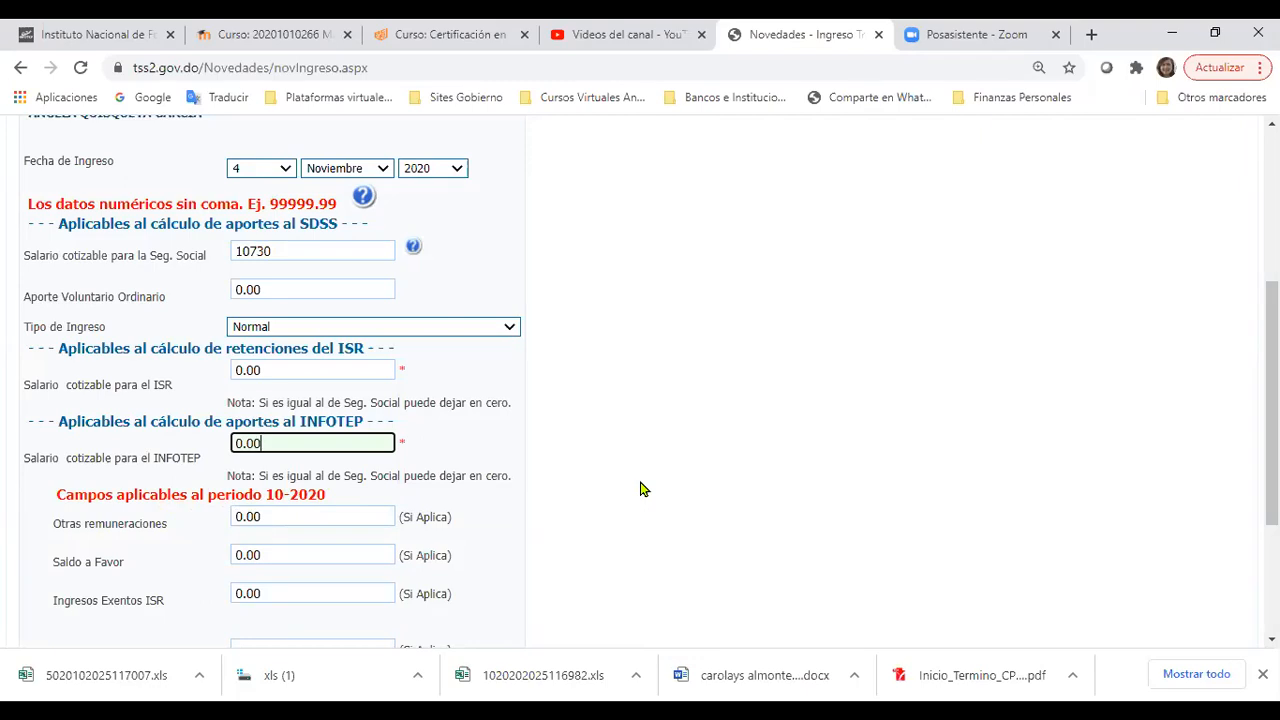
pyautogui.scroll(-3, 607, 461)
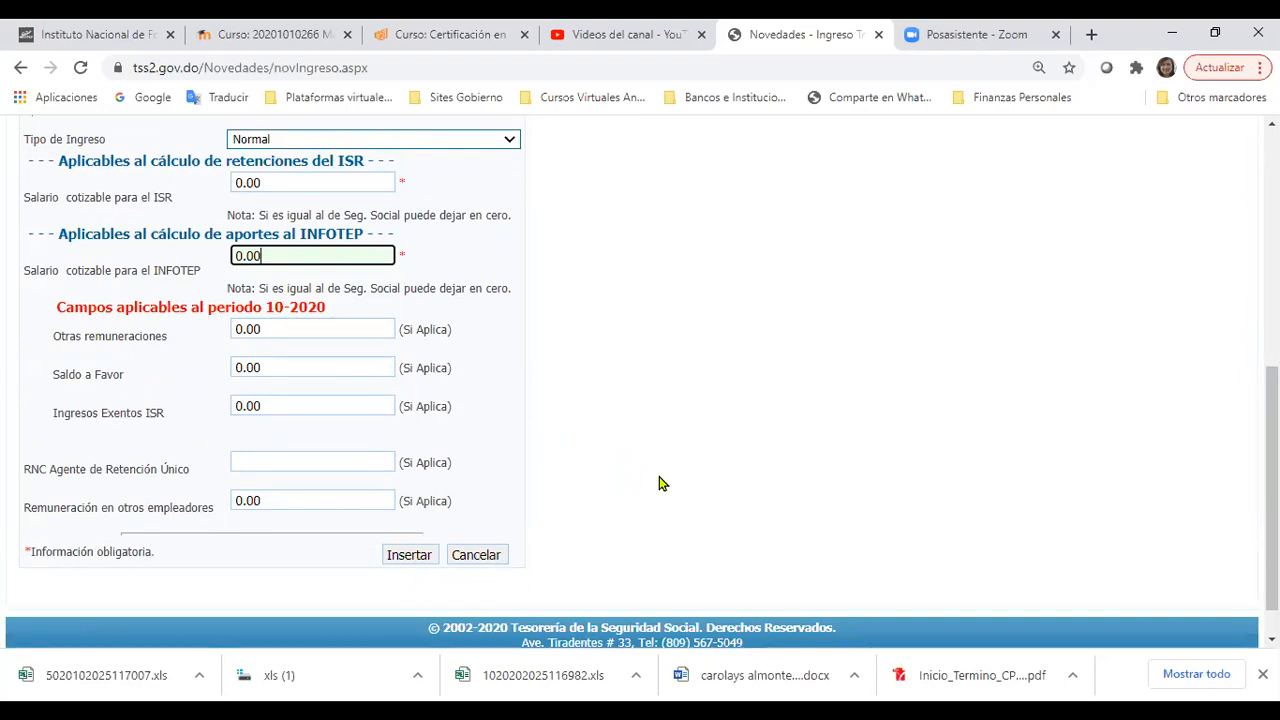
pyautogui.scroll(3, 659, 483)
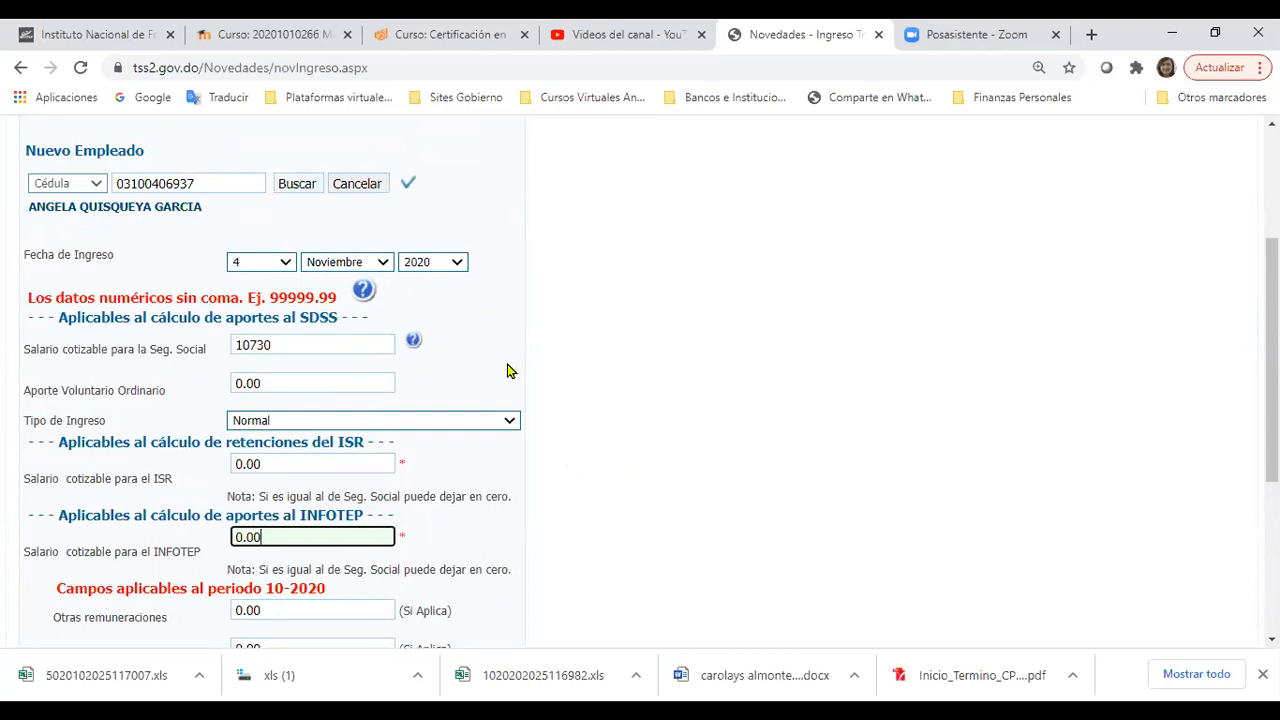
pyautogui.scroll(-1, 507, 371)
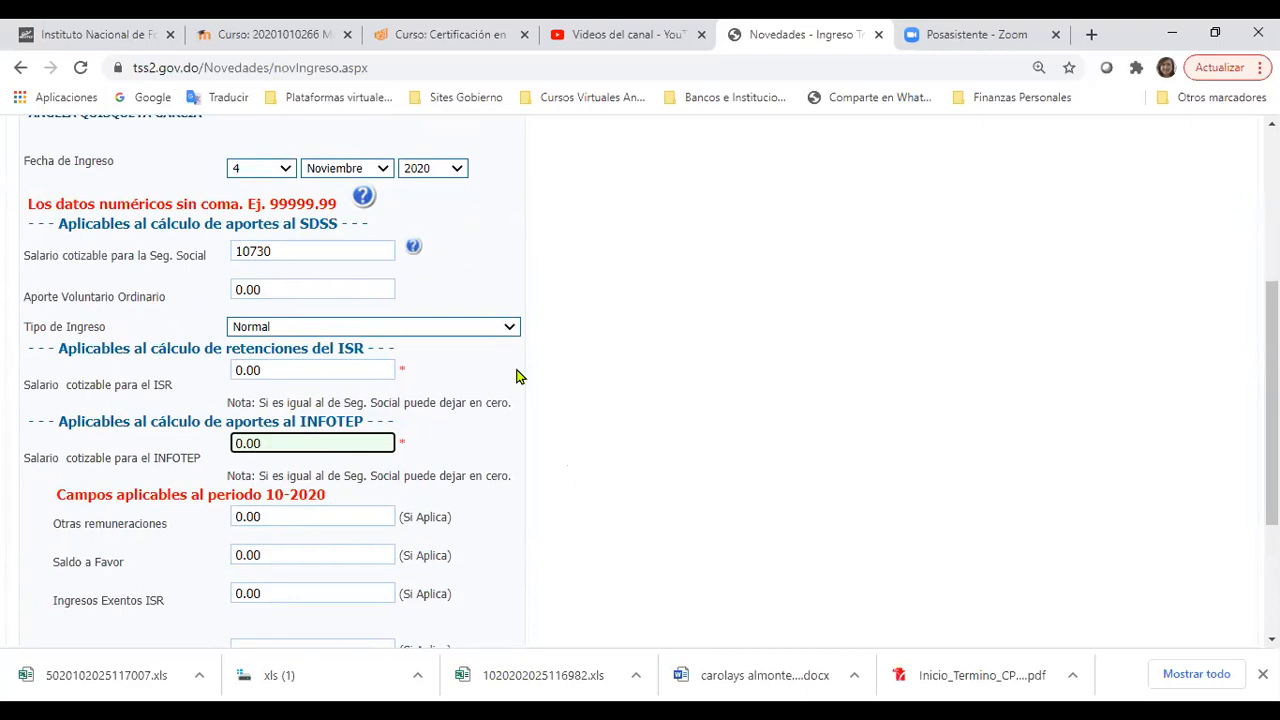
pyautogui.scroll(-2, 565, 369)
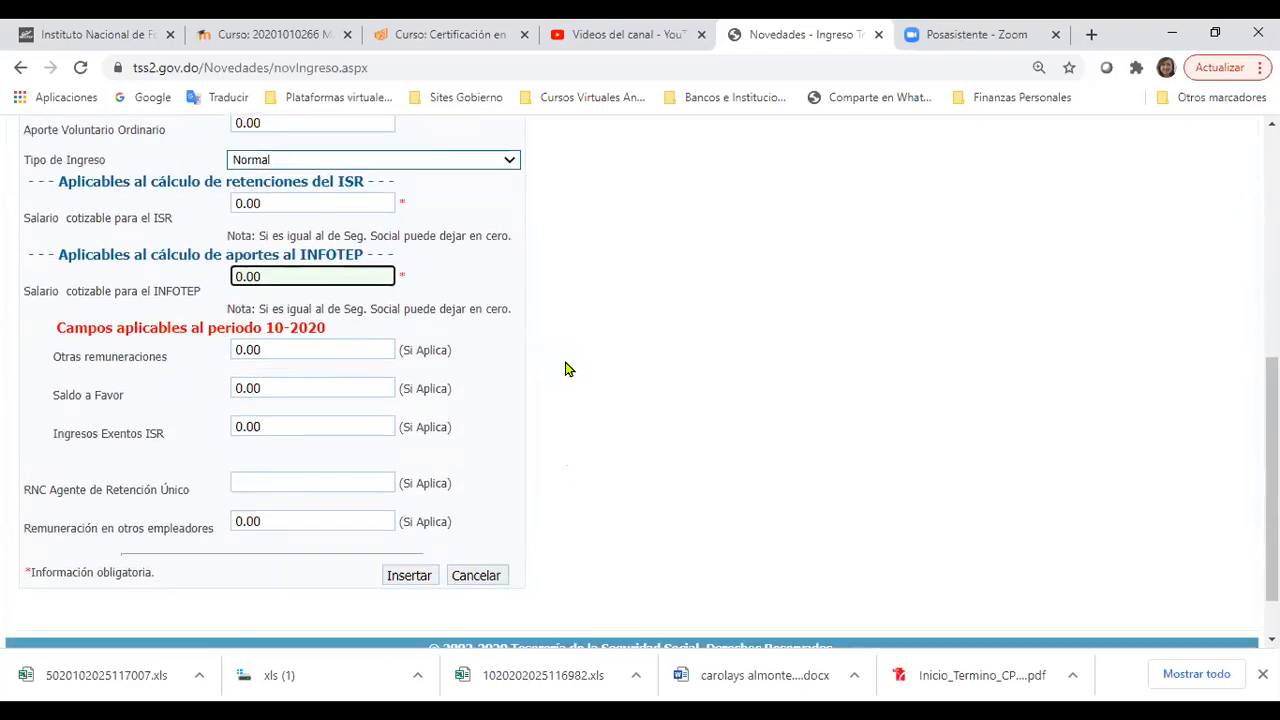
pyautogui.click(409, 557)
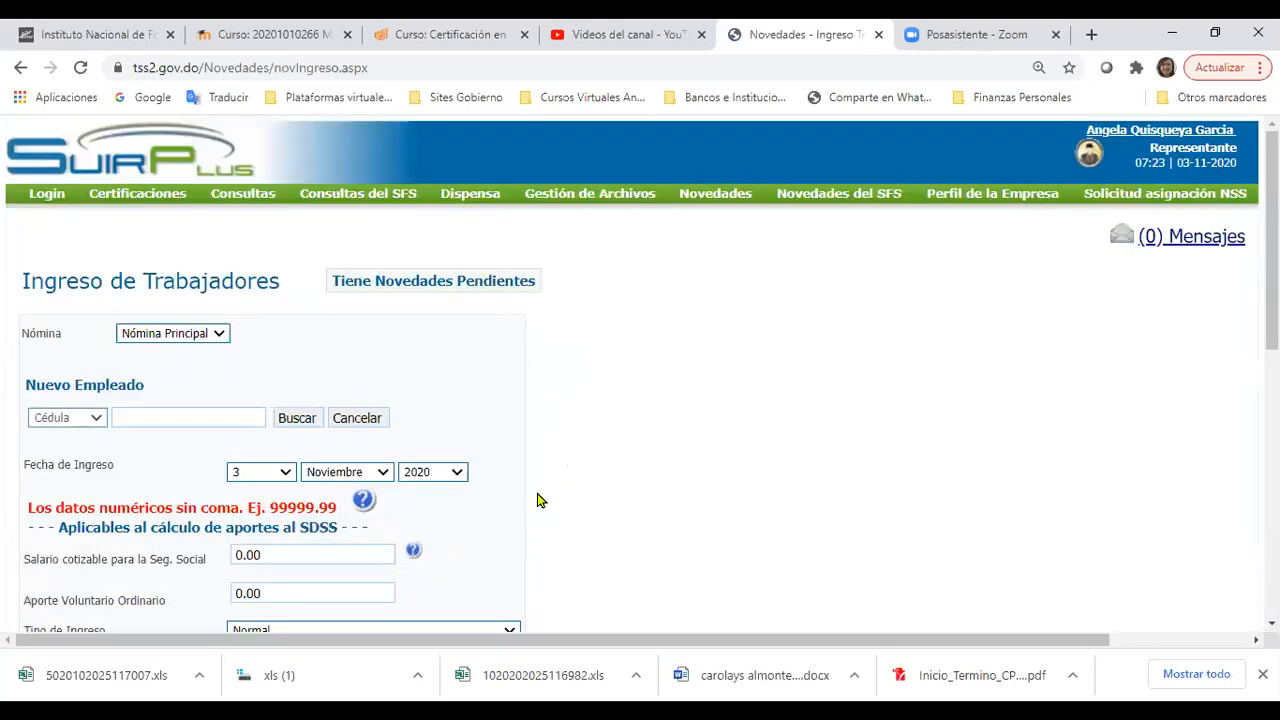
# Check the worker's record under Ingresos Pendientes de Aplicar and apply the pending novedades
pyautogui.scroll(-2, 537, 497)
pyautogui.scroll(-1, 554, 374)
pyautogui.scroll(-3, 557, 376)
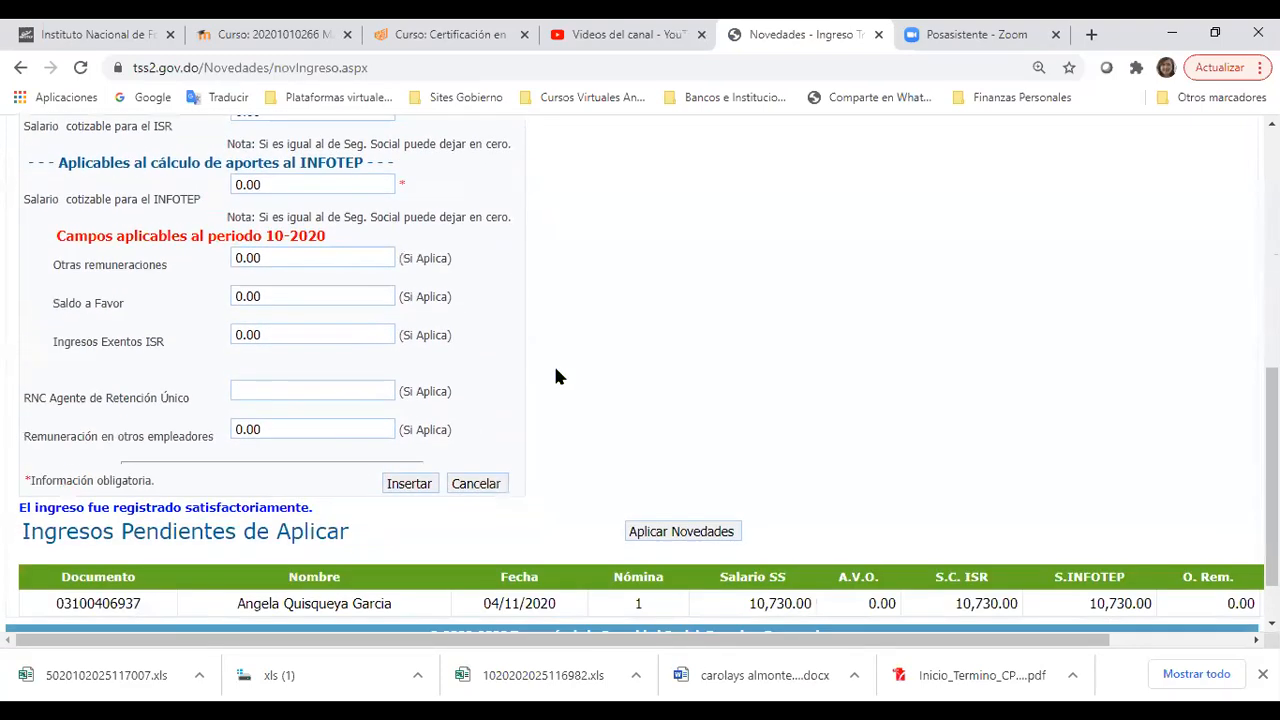
pyautogui.scroll(-1, 557, 376)
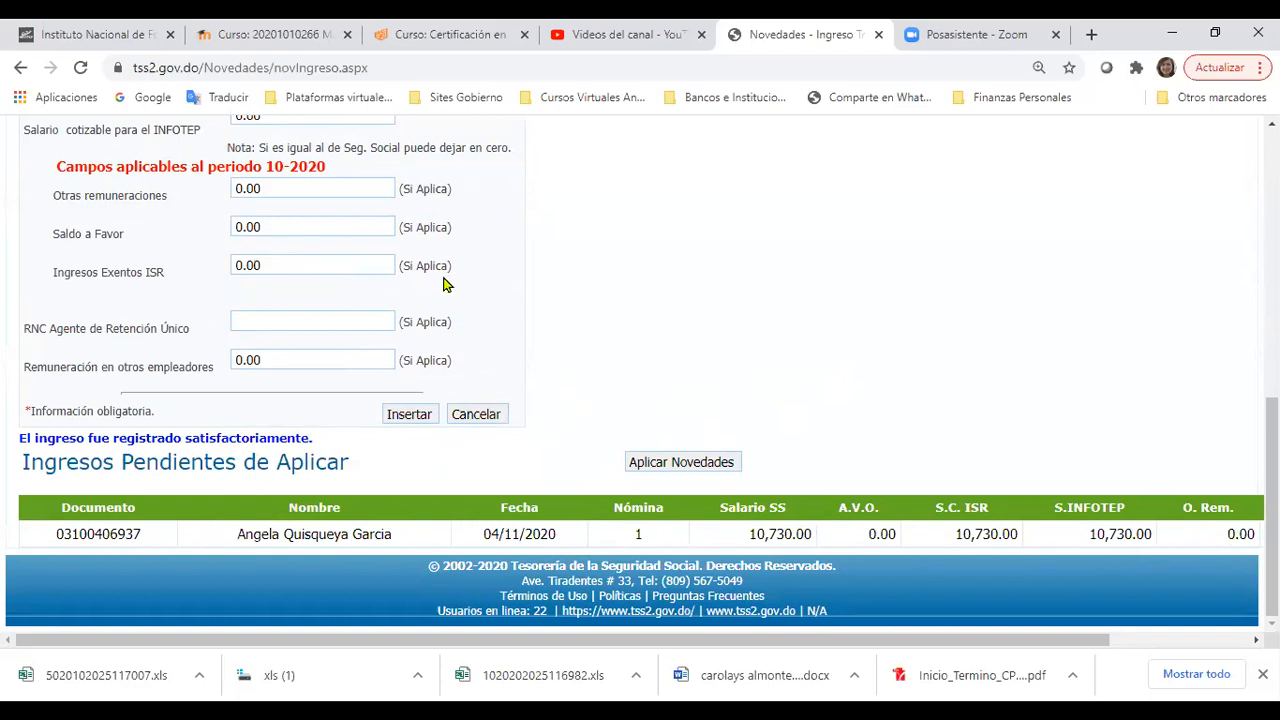
pyautogui.click(685, 463)
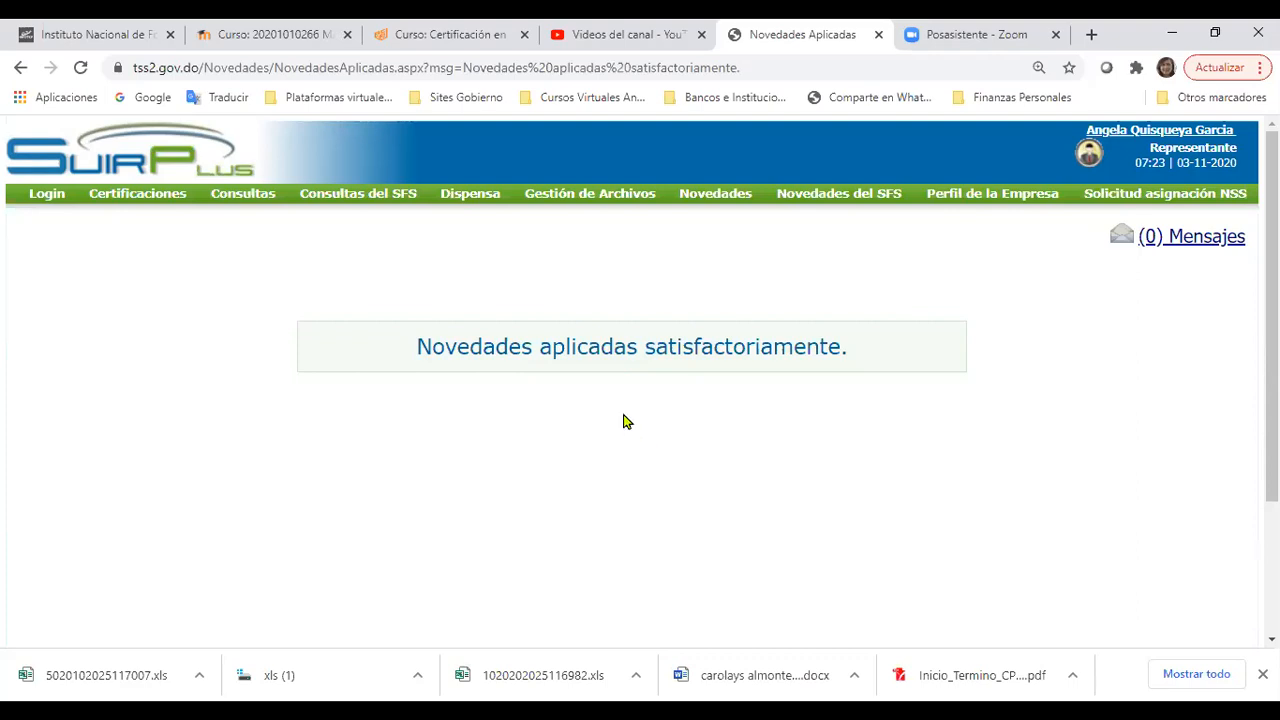
# Consult the company's Estado de Cuenta, refresh it repeatedly, and open the current TSS payment notification for 10-2020
pyautogui.moveTo(125, 194)
pyautogui.moveTo(239, 190)
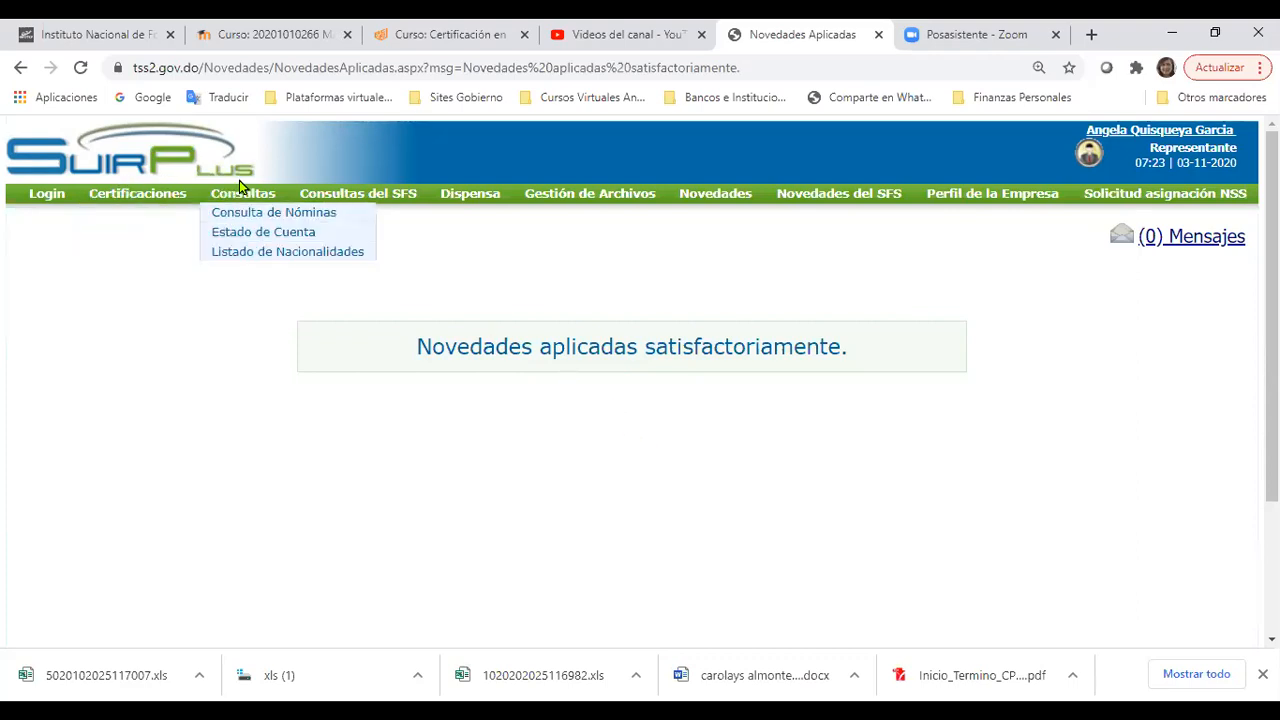
pyautogui.click(242, 234)
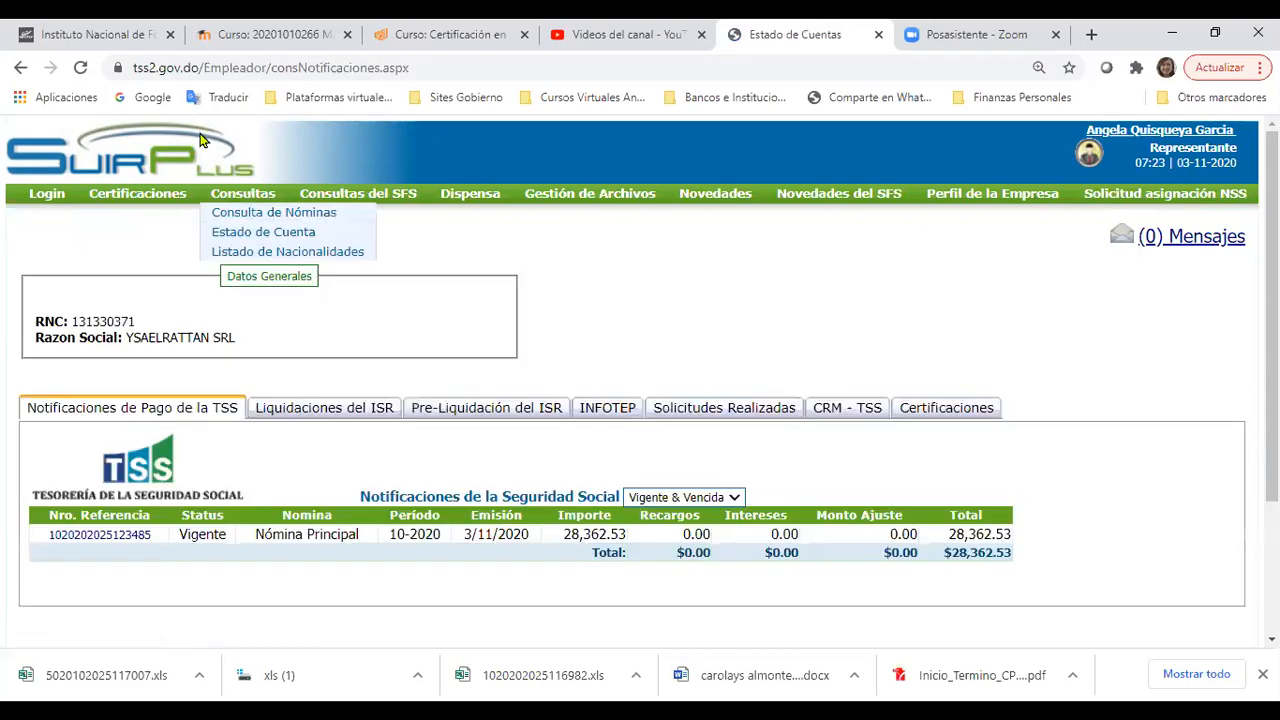
pyautogui.click(82, 68)
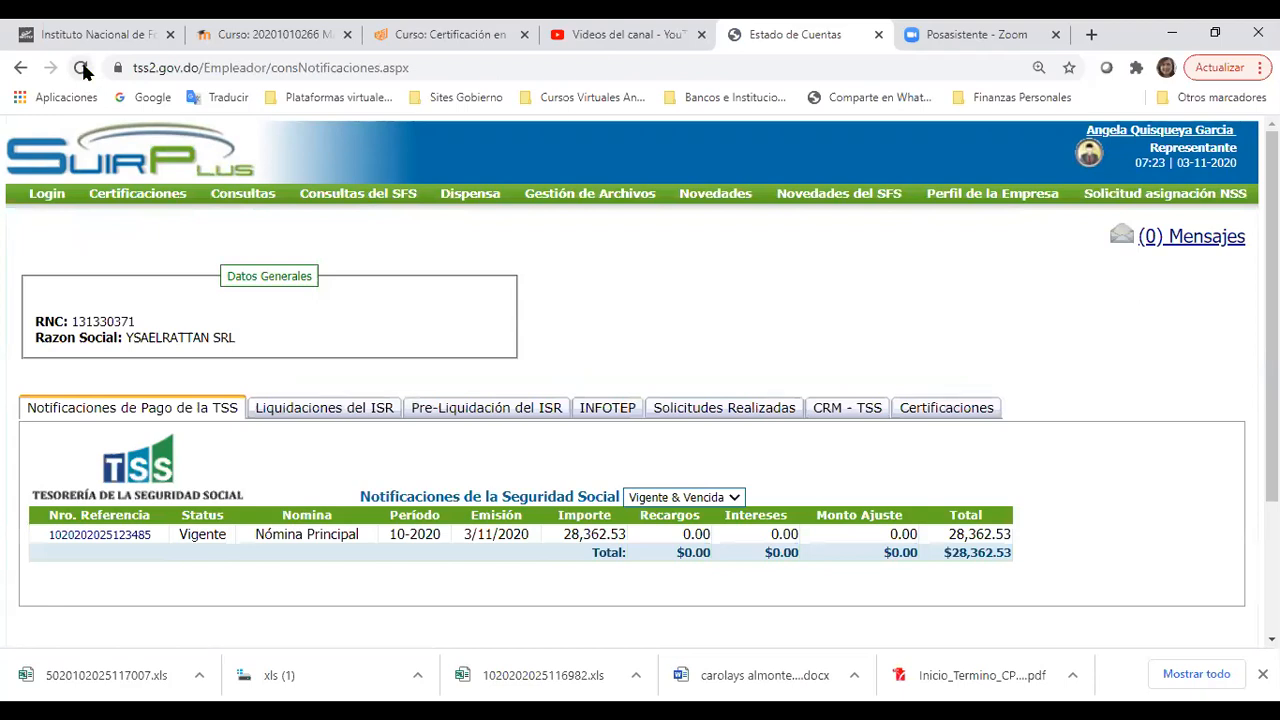
pyautogui.click(82, 68)
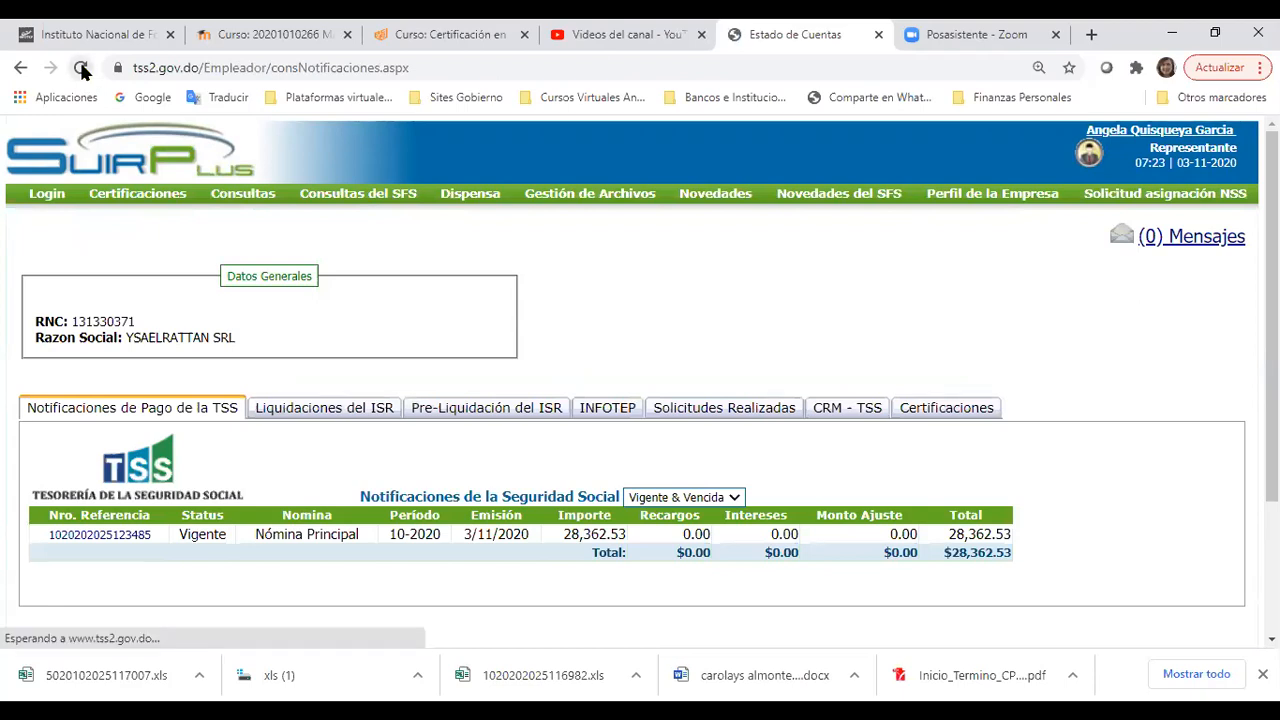
pyautogui.click(82, 68)
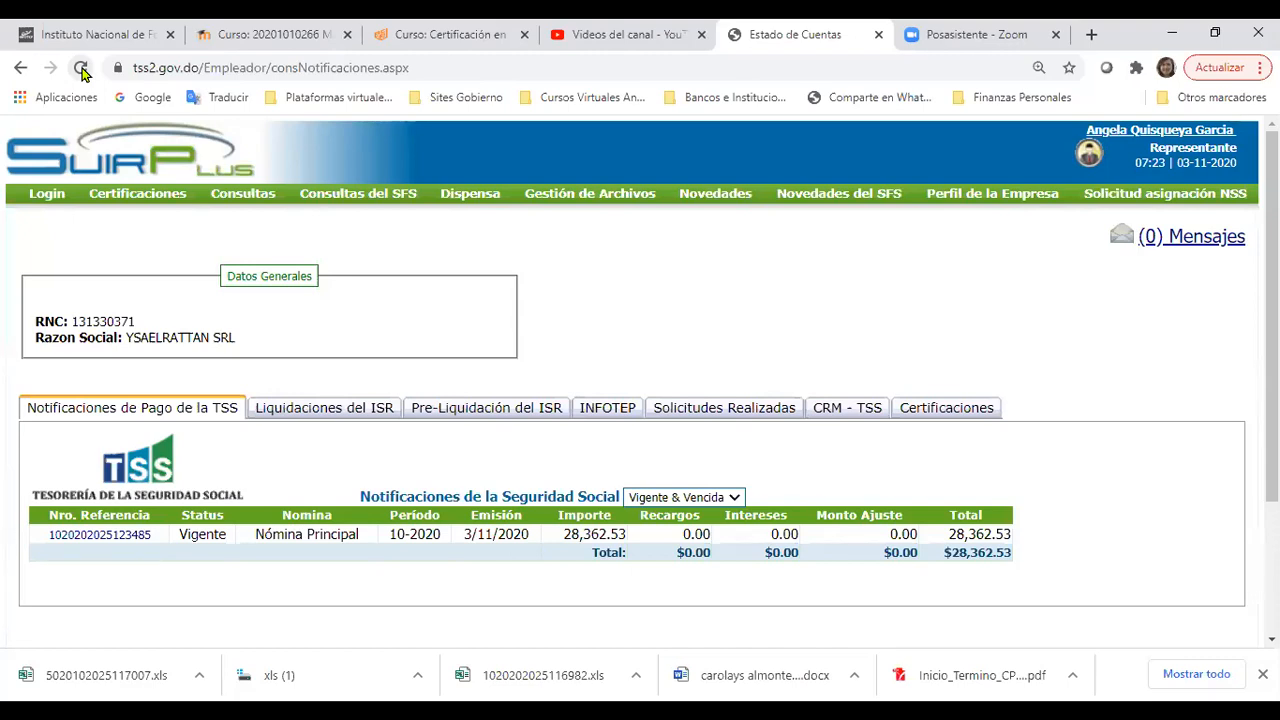
pyautogui.click(81, 68)
pyautogui.moveTo(150, 200)
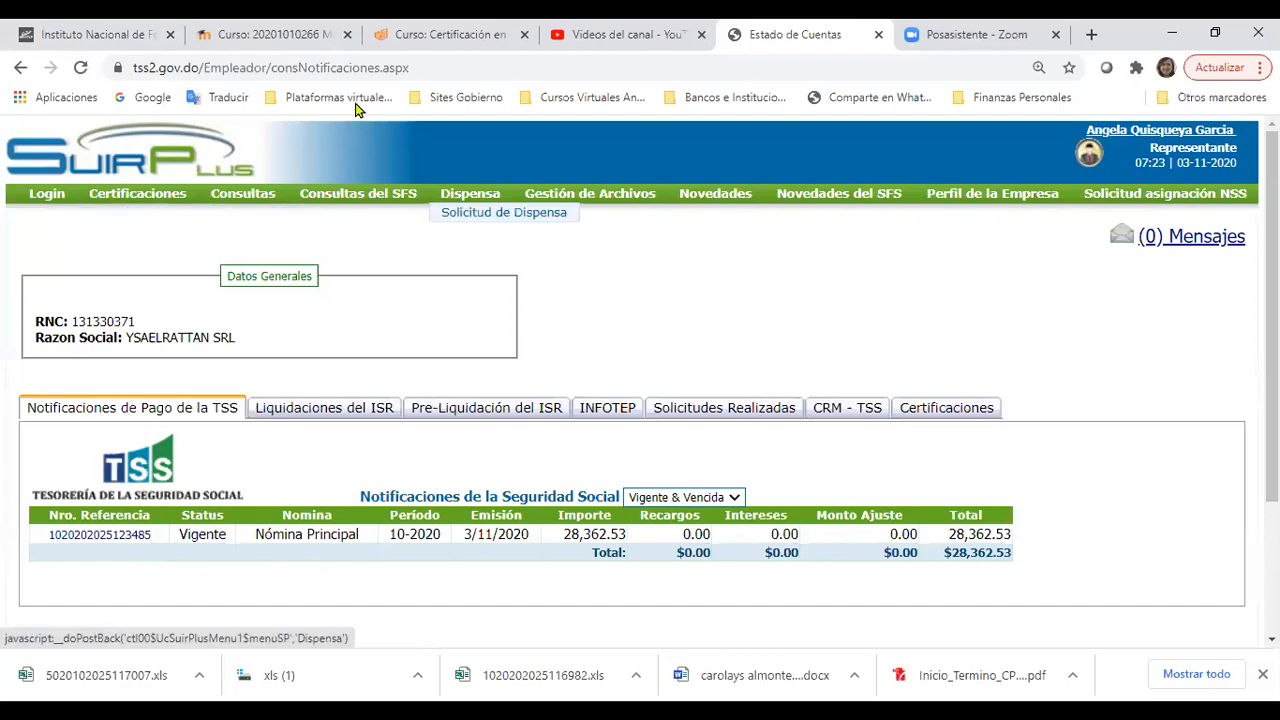
pyautogui.click(81, 68)
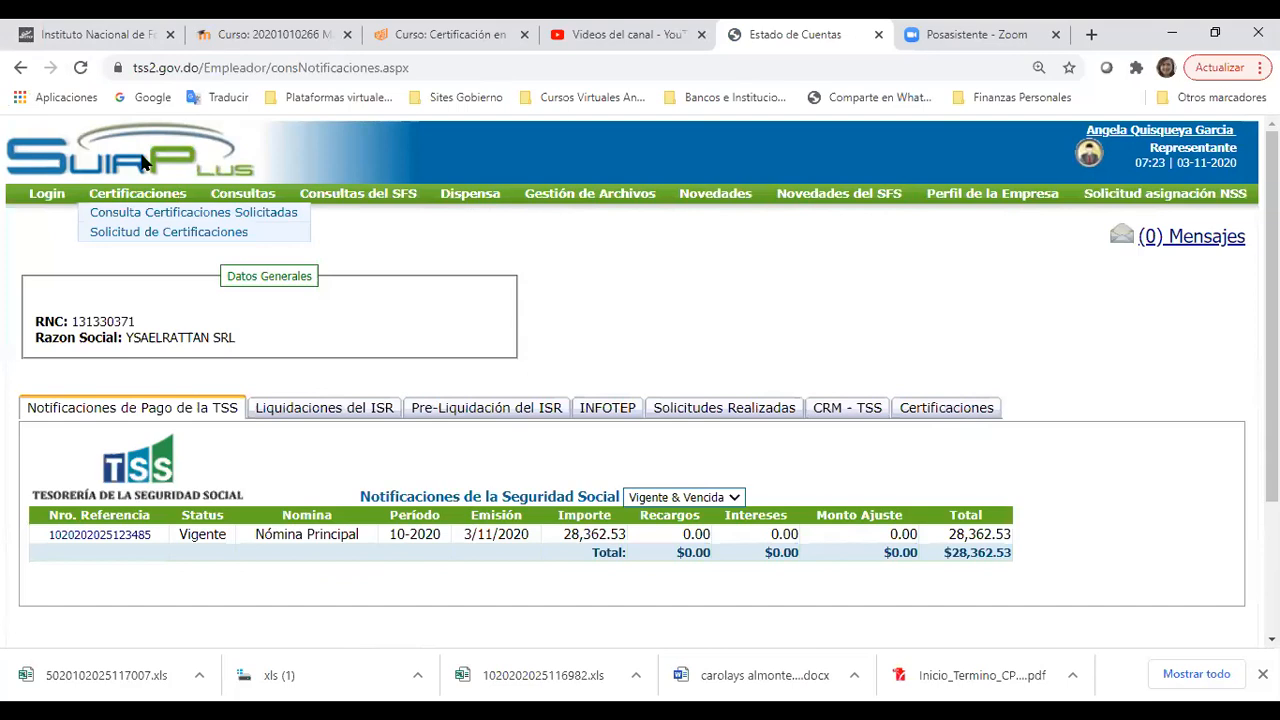
pyautogui.click(80, 72)
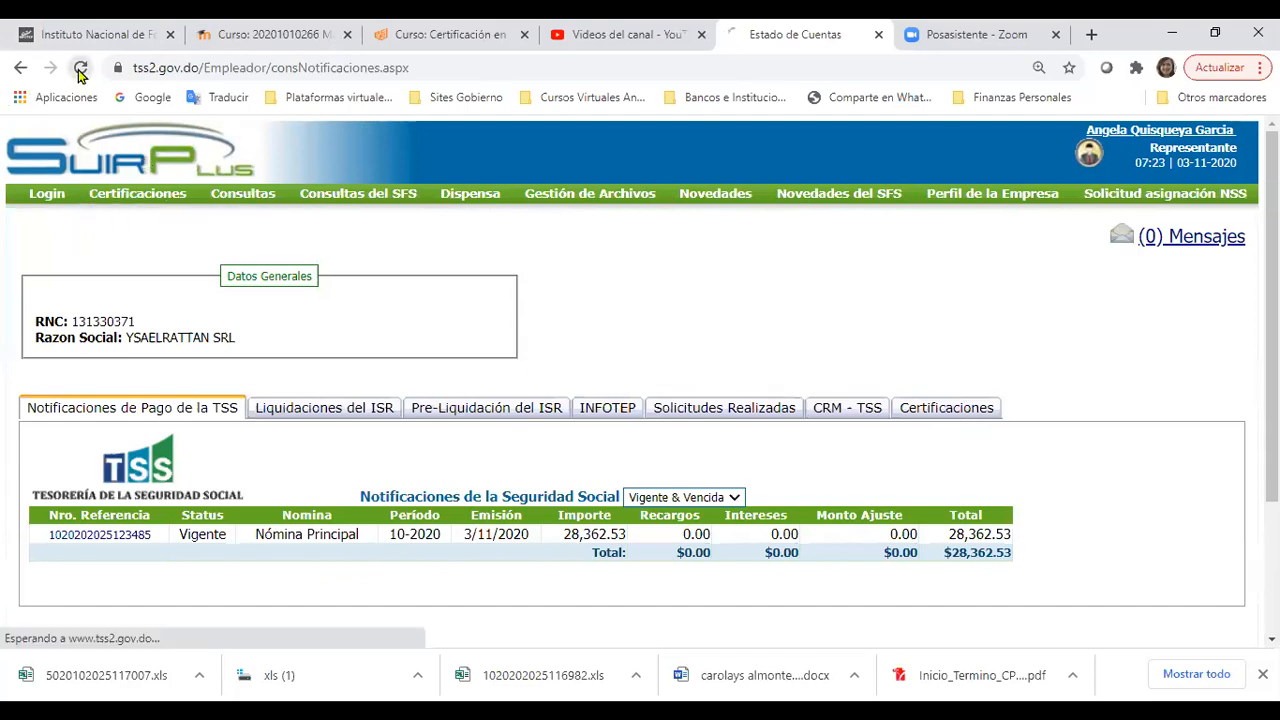
pyautogui.click(111, 535)
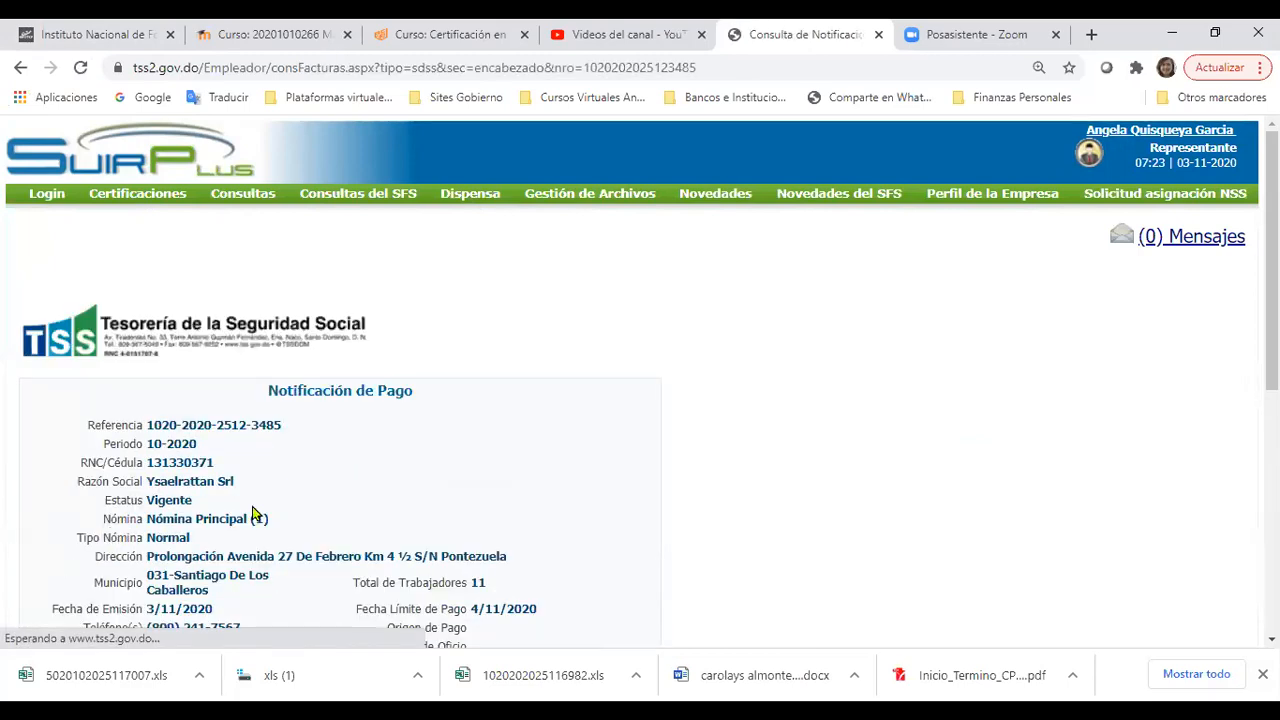
# Review the worker count and contribution totals in the 10-2020 payment notification, and return to the Estado de Cuenta
pyautogui.scroll(-2, 715, 540)
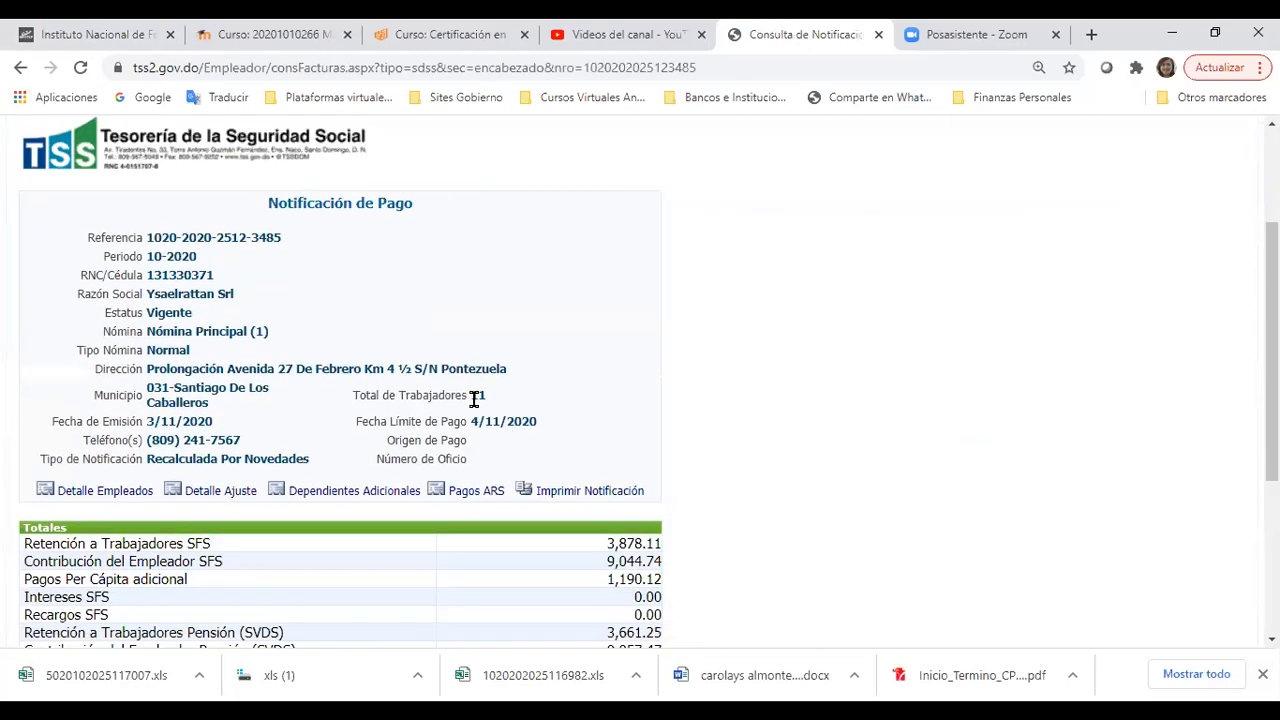
pyautogui.scroll(-1, 617, 405)
pyautogui.scroll(-2, 617, 405)
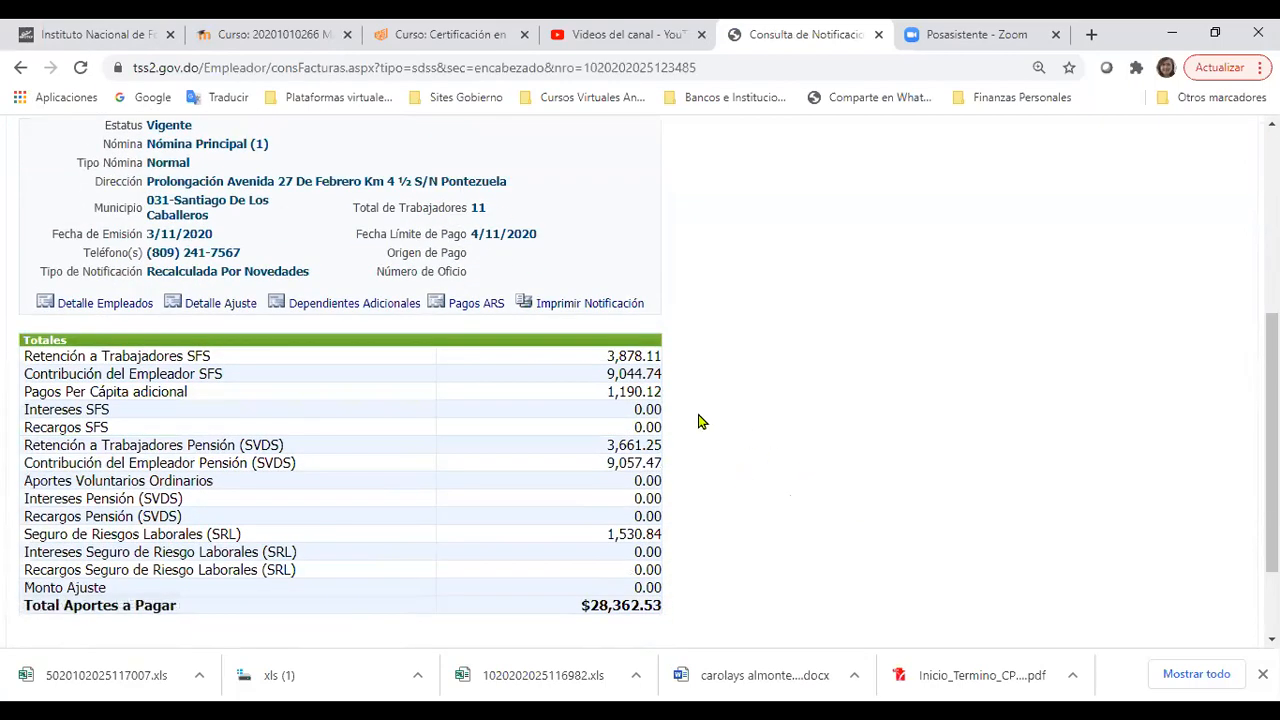
pyautogui.scroll(6, 698, 421)
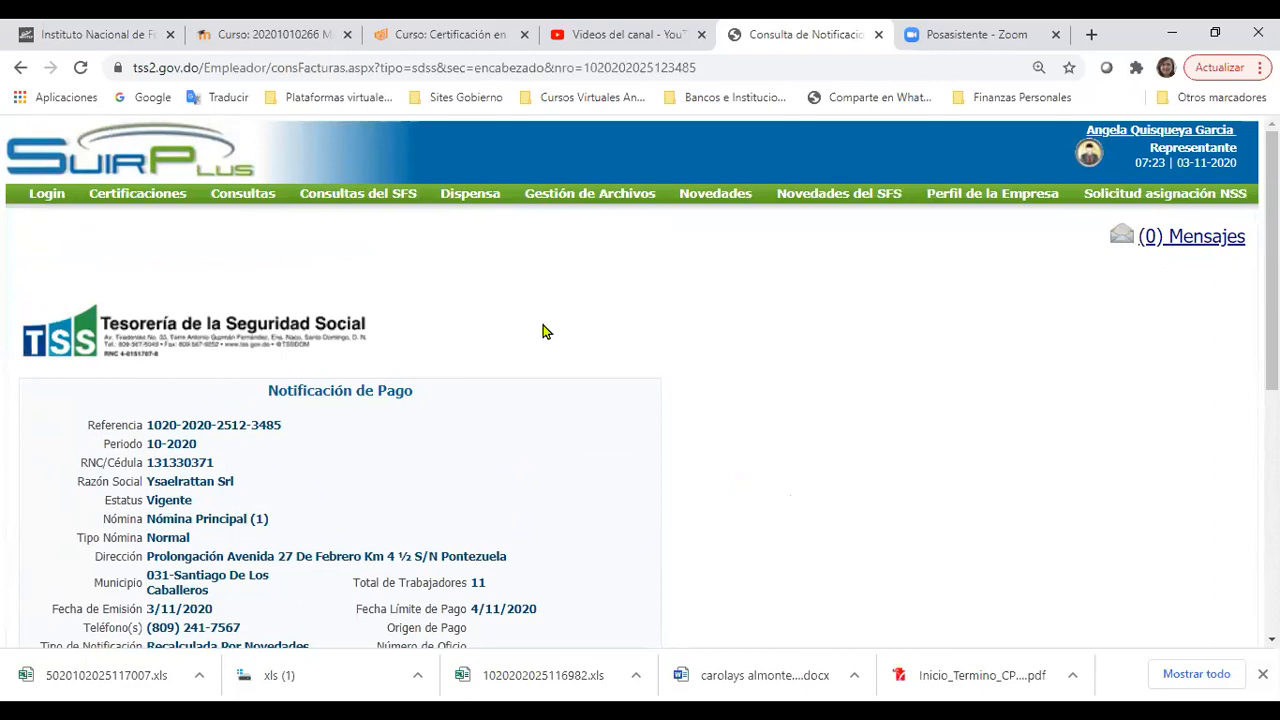
pyautogui.click(21, 70)
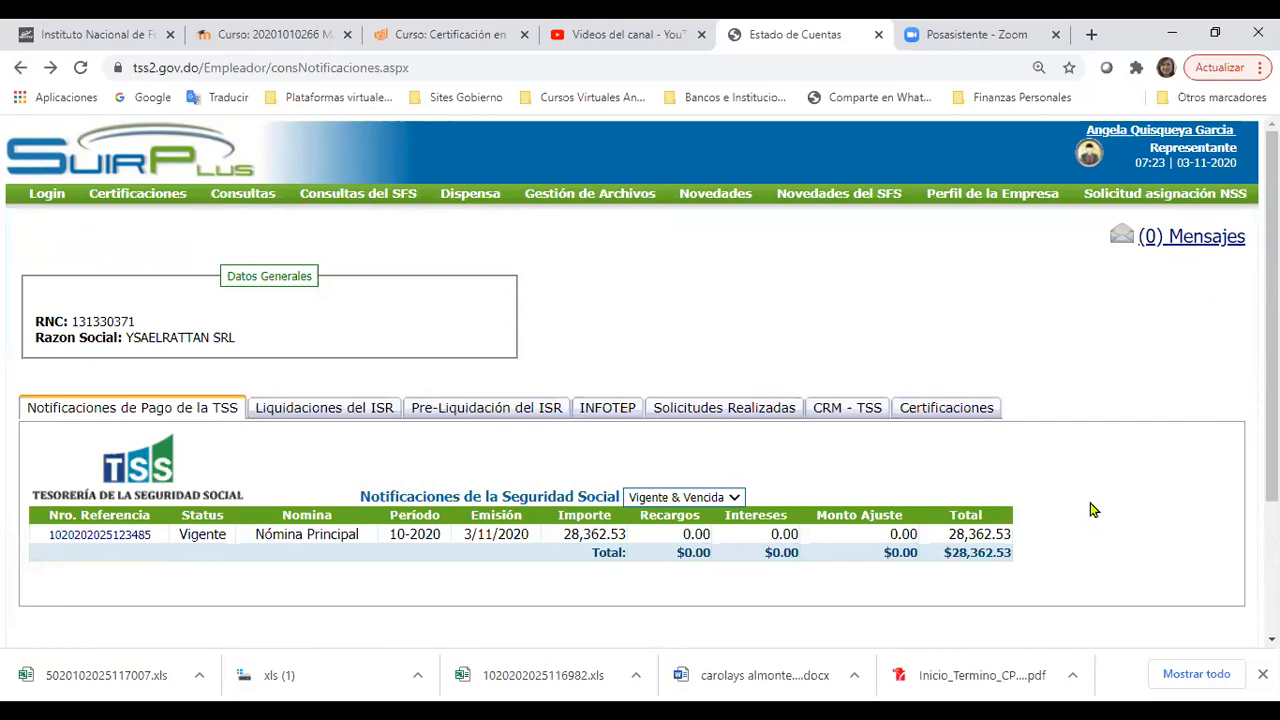
# Start a Salida de Trabajadores novedad, fill in the worker's cédula and set the Fecha de Egreso to 5 Noviembre 2020
pyautogui.moveTo(700, 204)
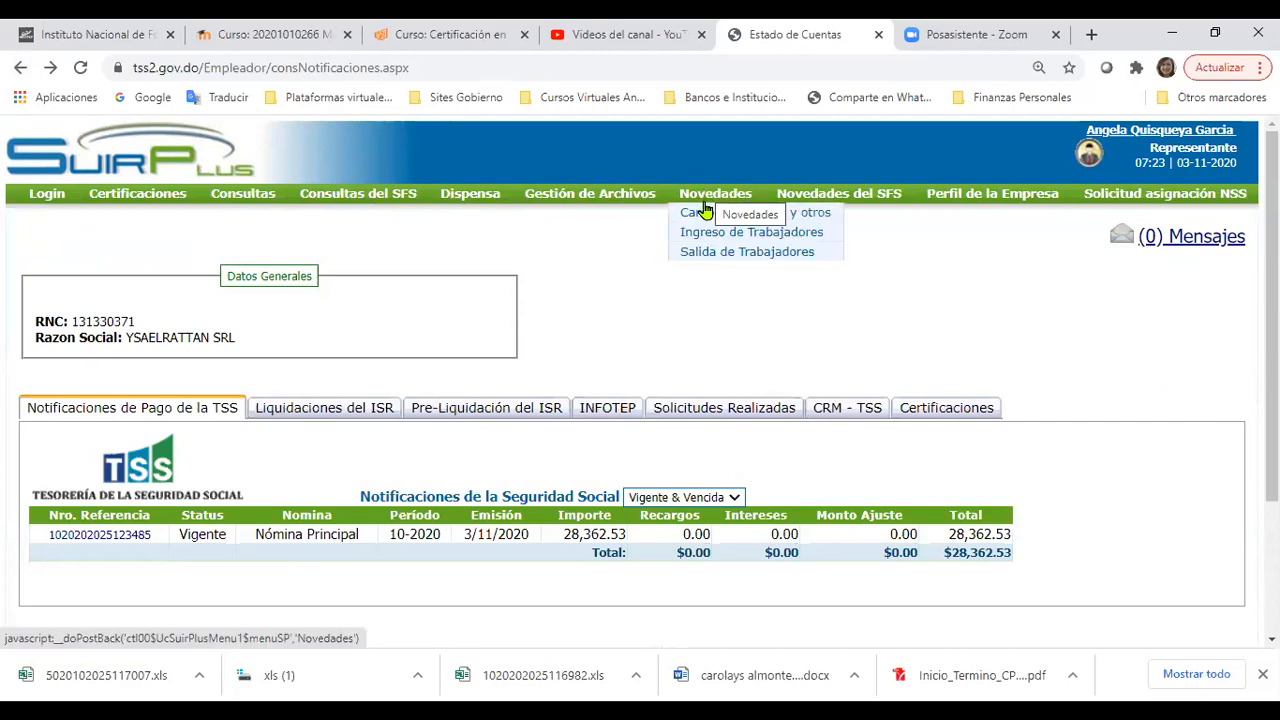
pyautogui.click(750, 256)
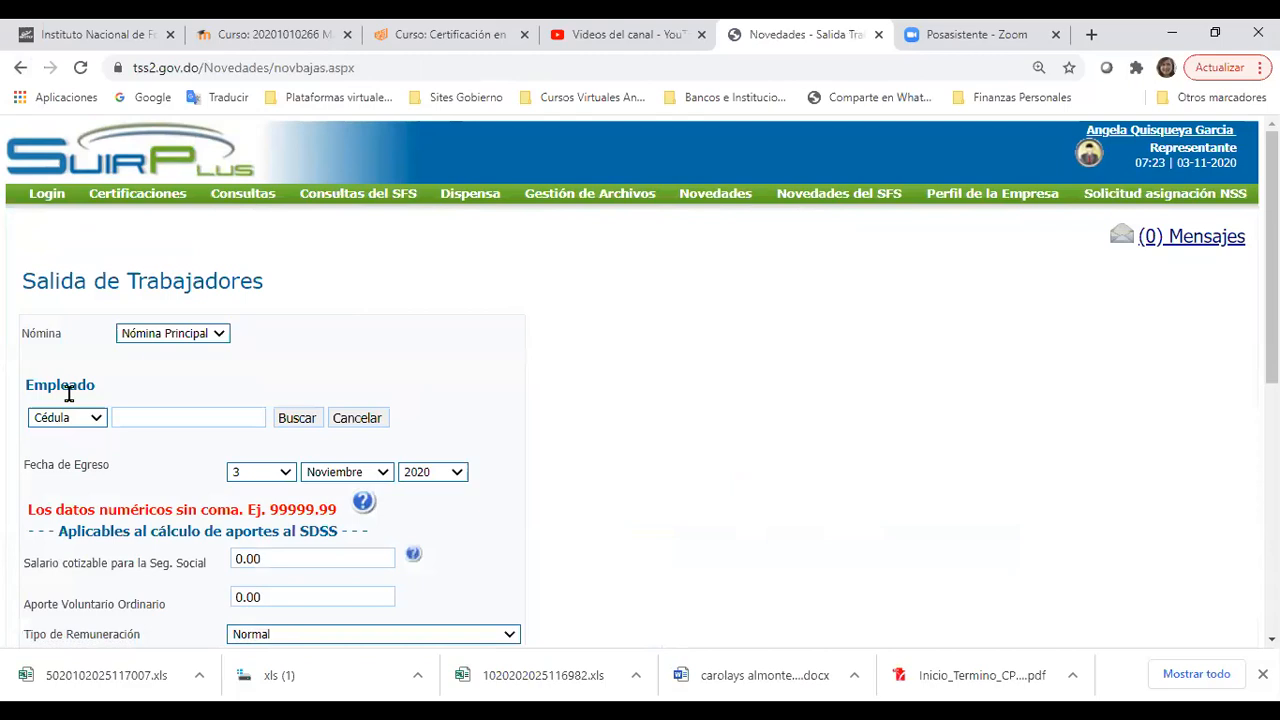
pyautogui.click(149, 421)
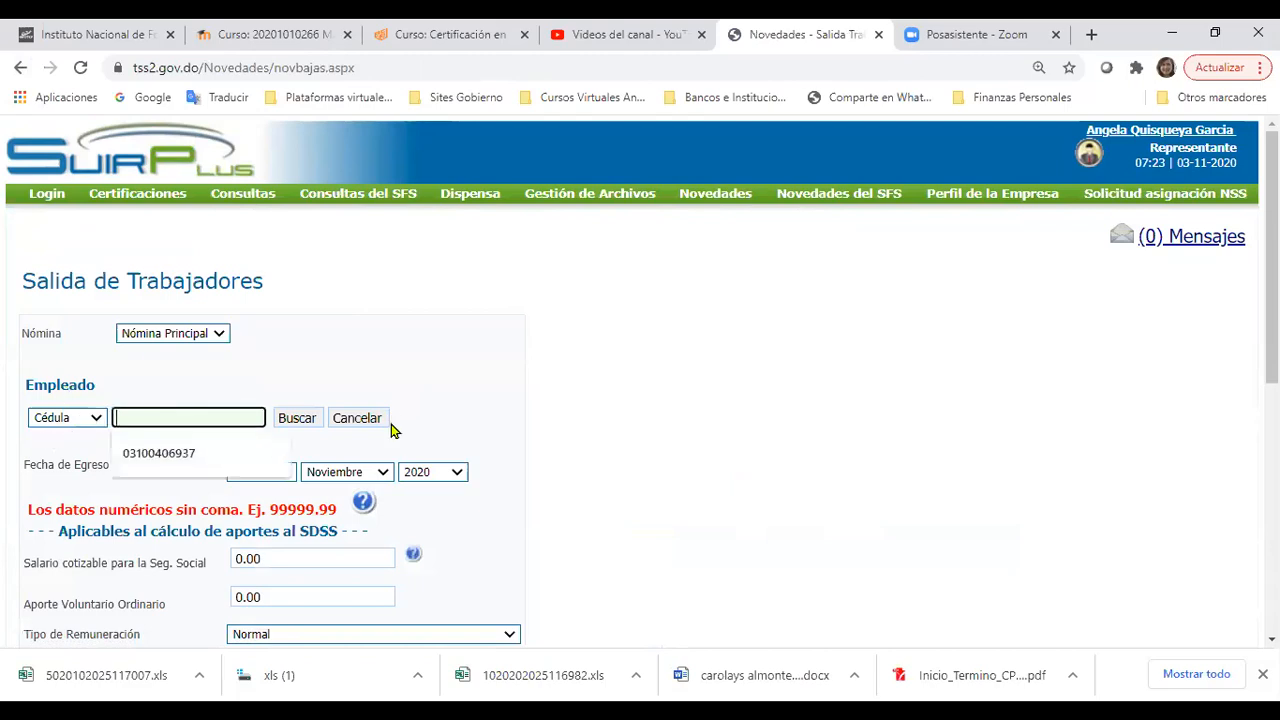
pyautogui.click(207, 459)
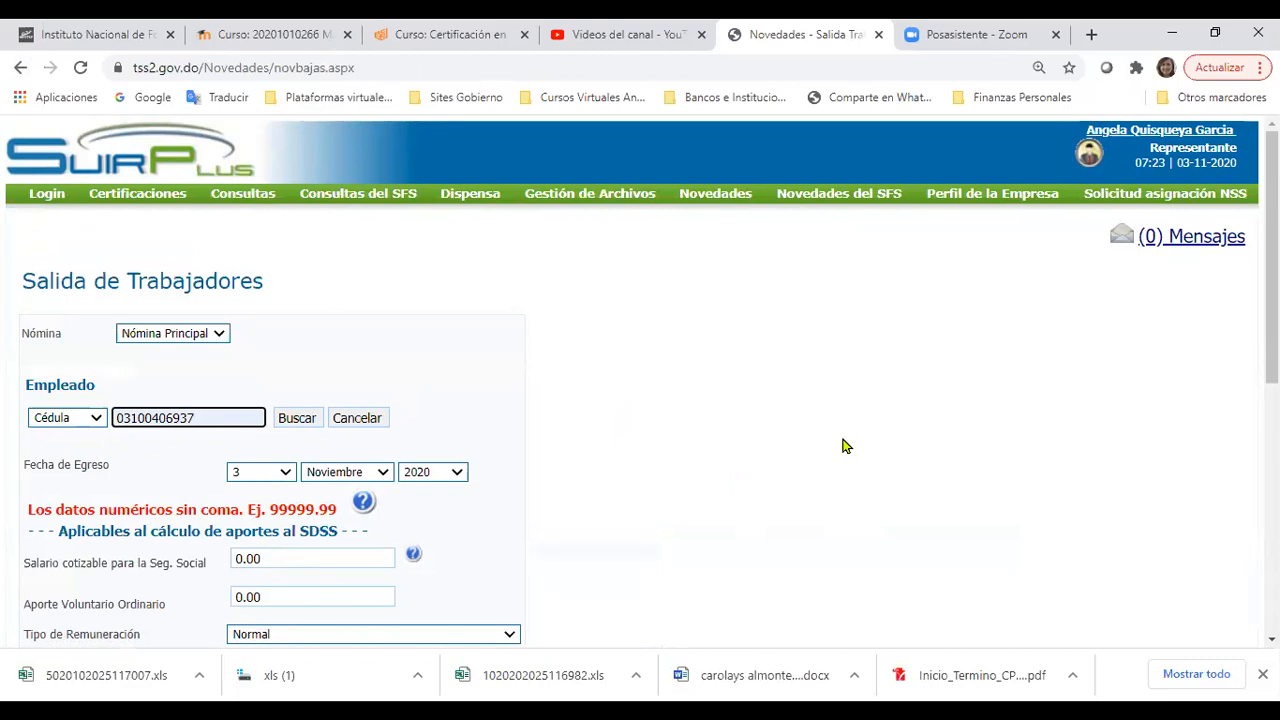
pyautogui.moveTo(730, 198)
pyautogui.click(284, 476)
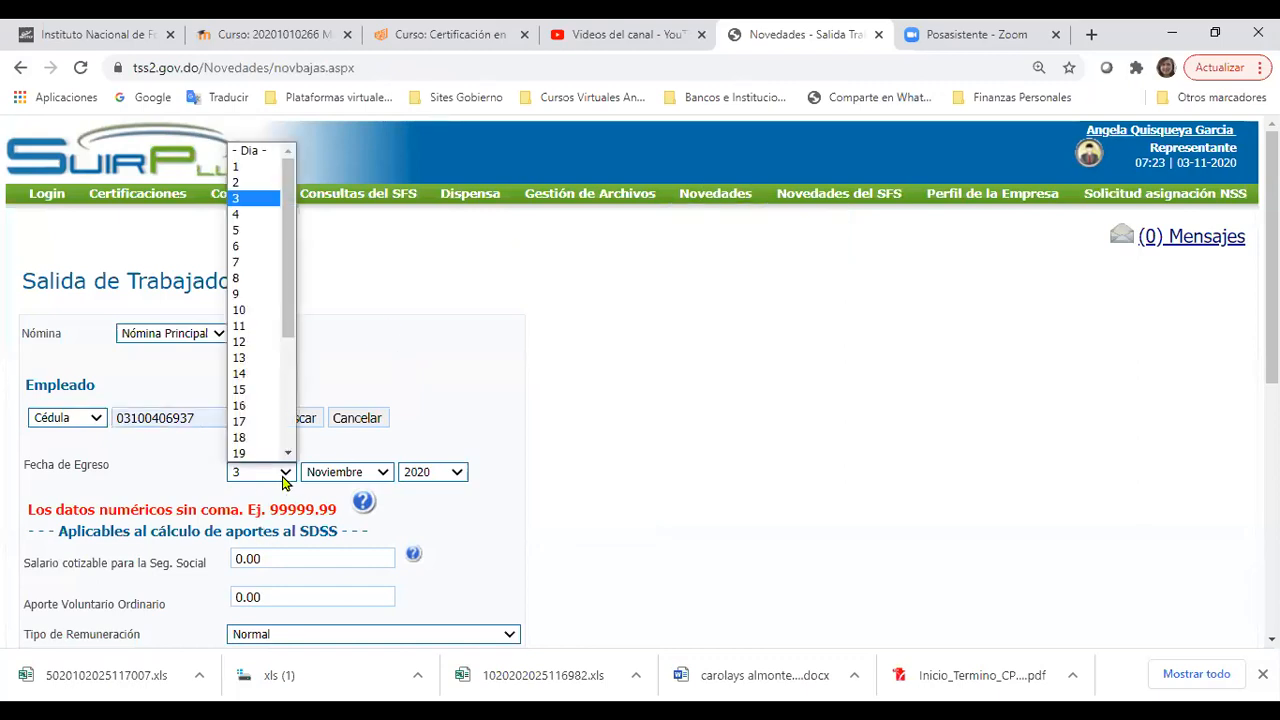
pyautogui.click(247, 232)
# Enter 11000 as the exiting worker's Salario cotizable para la Seg. Social, leaving the Aporte Voluntario Ordinario at 0.00
pyautogui.scroll(-1, 488, 540)
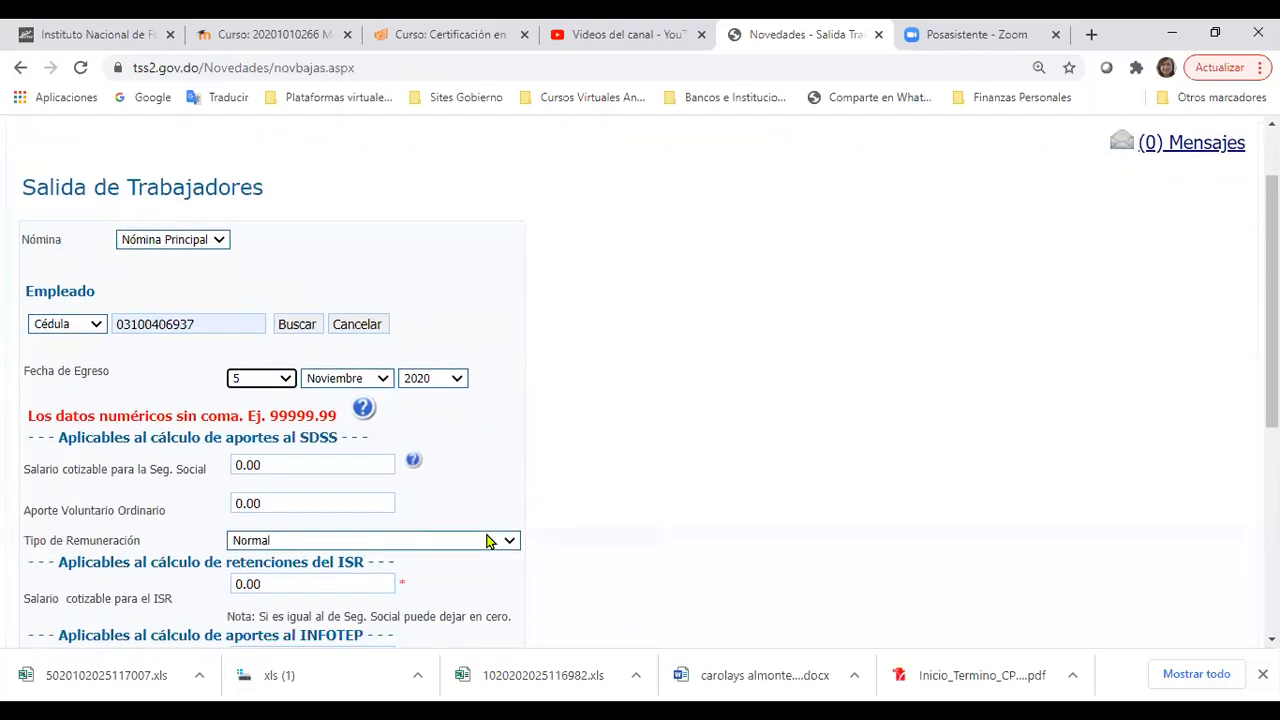
pyautogui.scroll(-1, 488, 540)
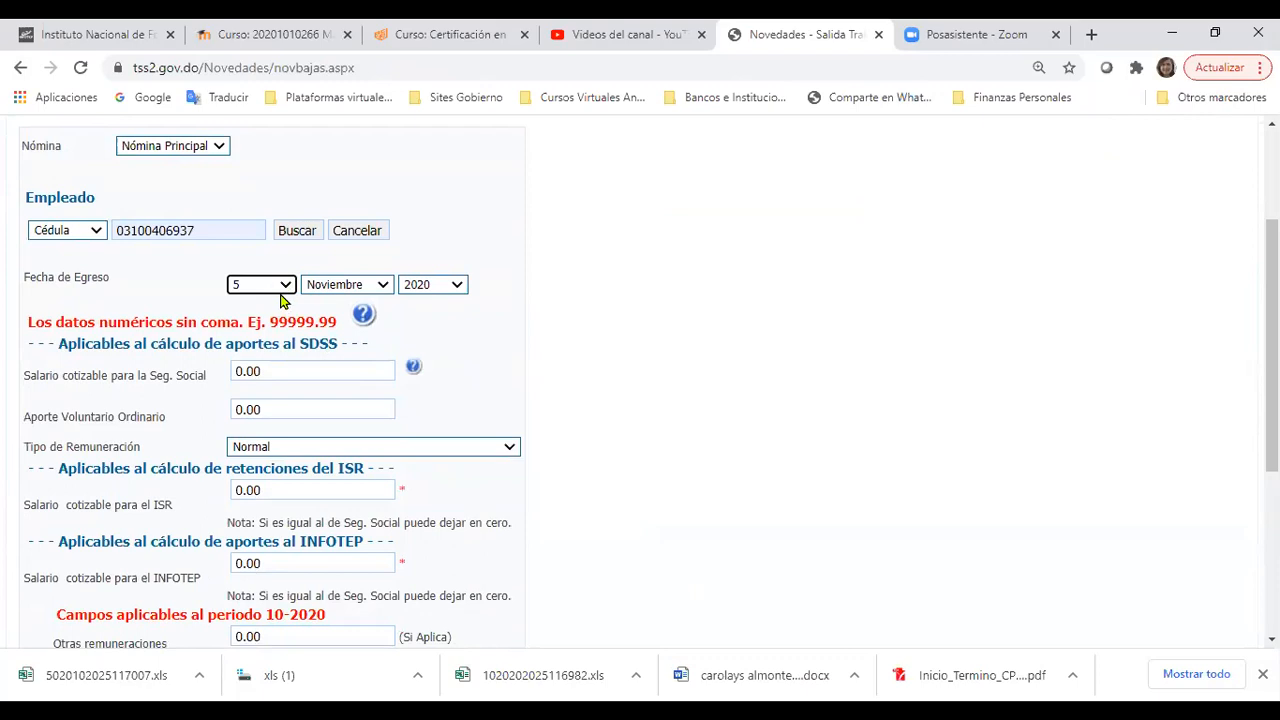
pyautogui.click(290, 371)
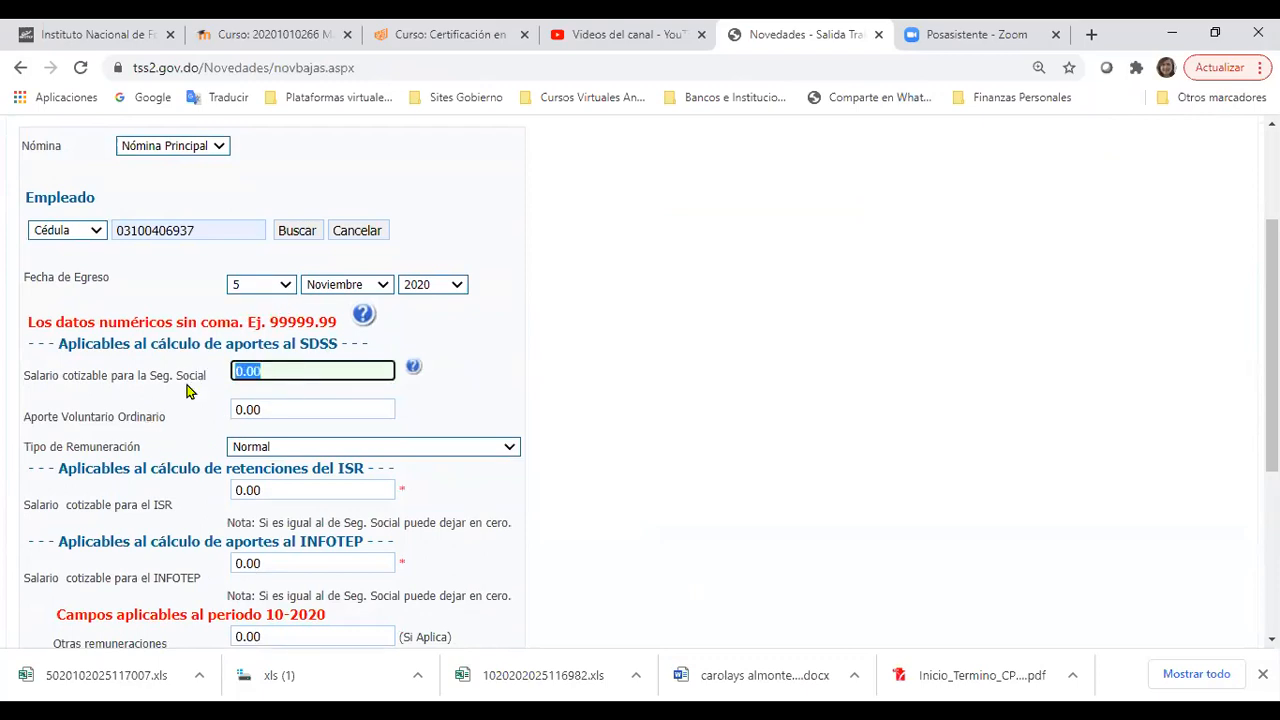
pyautogui.write('11000')
pyautogui.press('Tab')
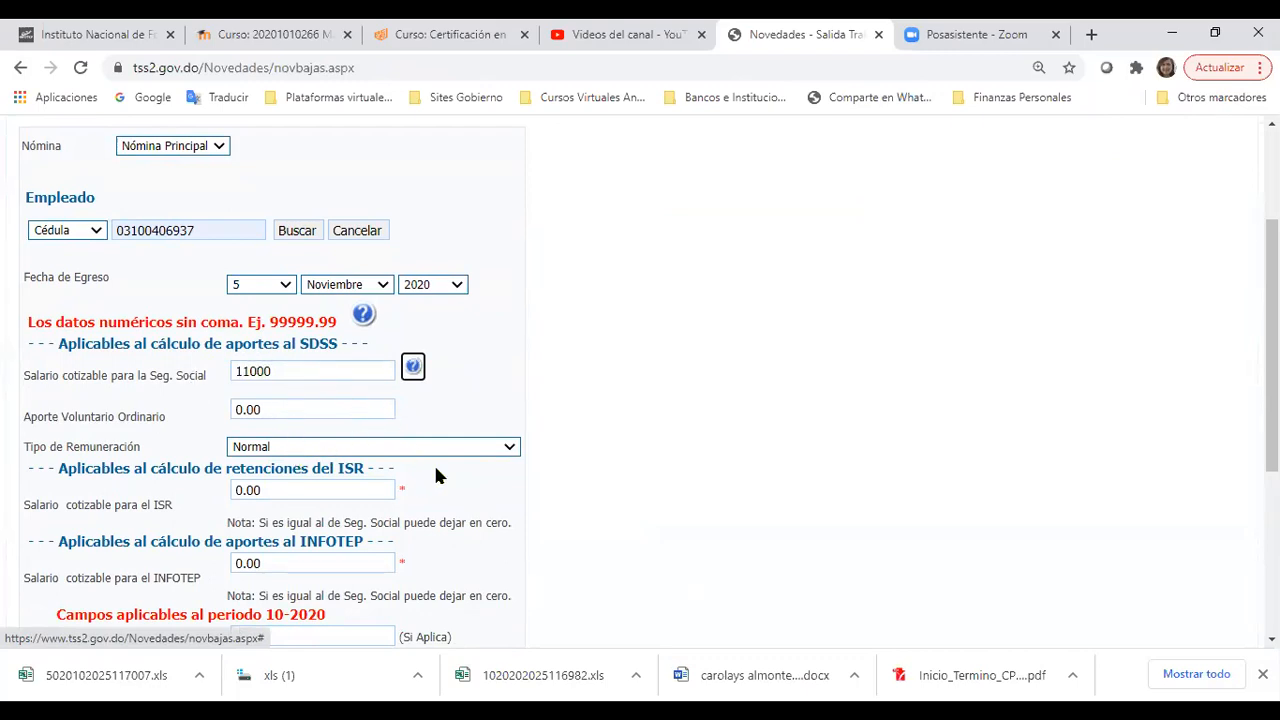
pyautogui.press('Tab')
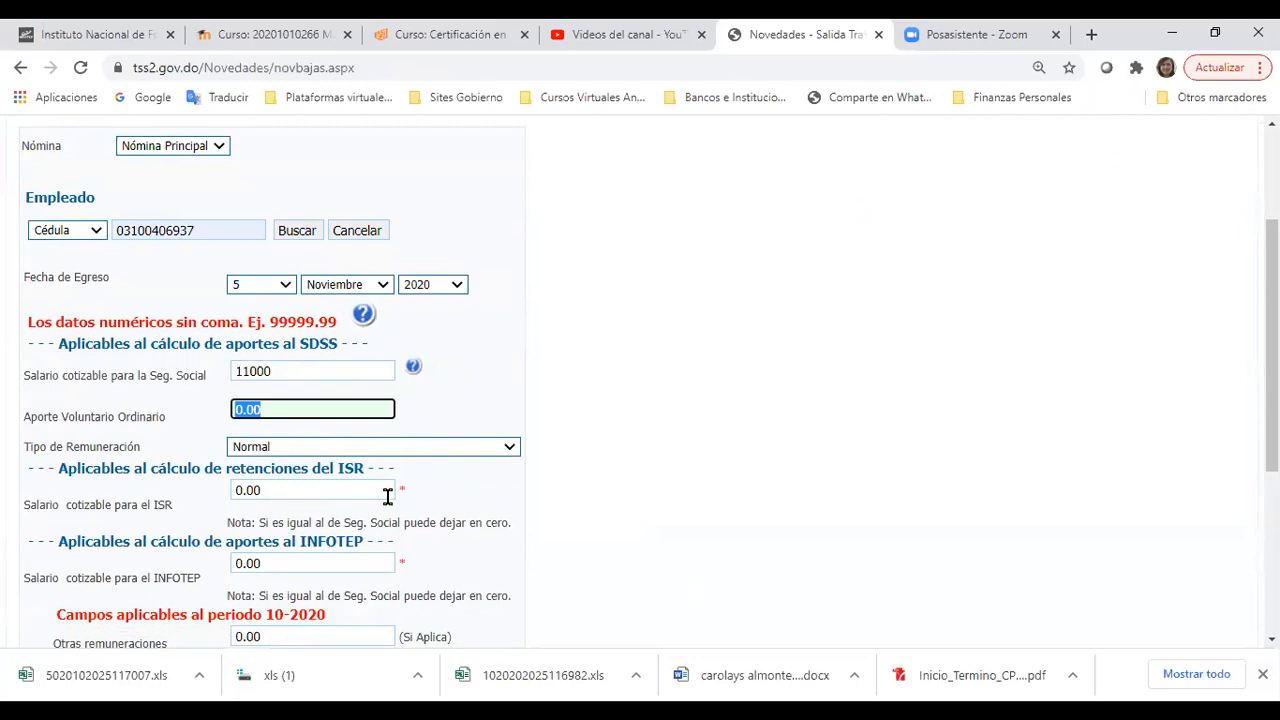
# Examine the optional 10-2020 fields of the worker exit form, such as Otras remuneraciones and Saldo a Favor
pyautogui.scroll(-3, 450, 495)
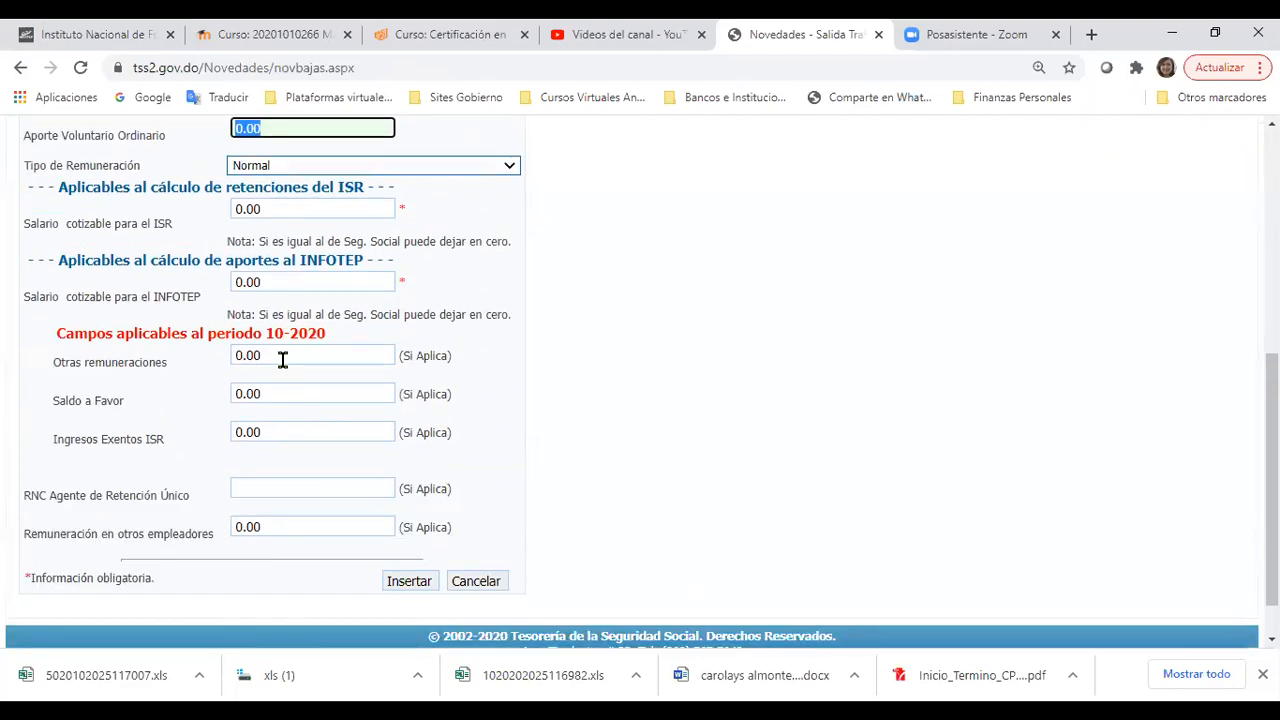
pyautogui.click(283, 351)
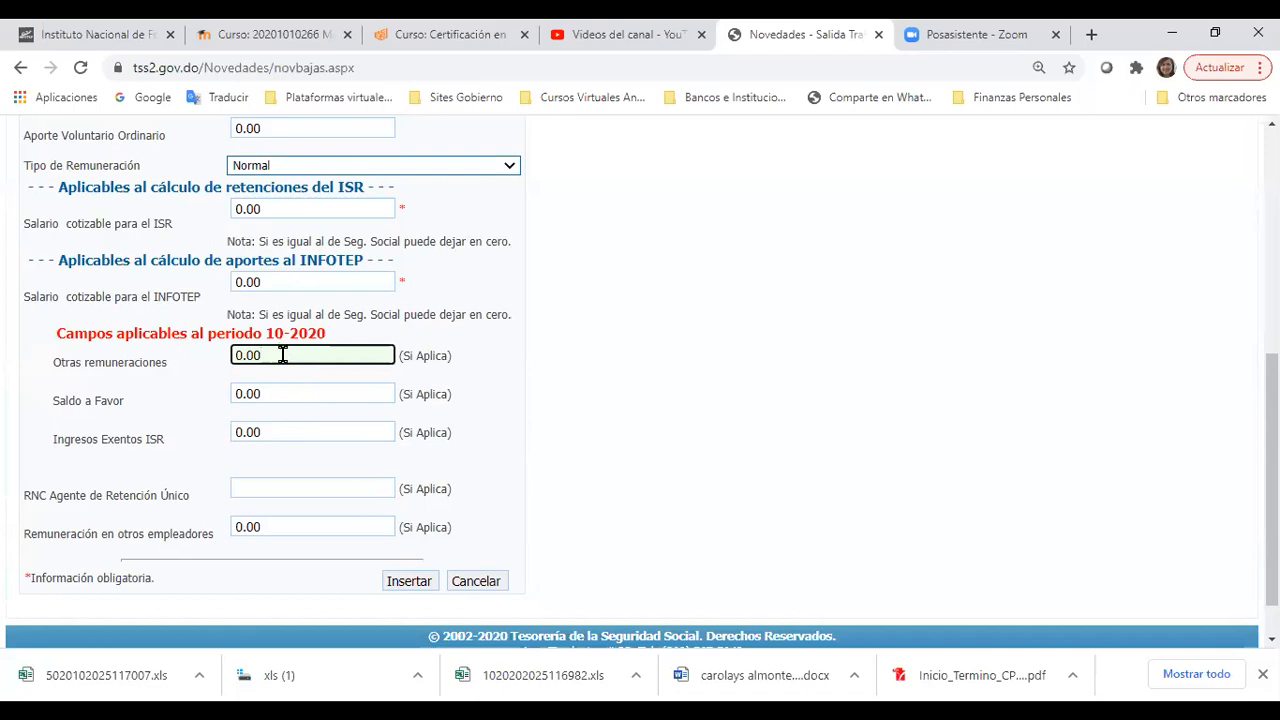
pyautogui.click(281, 394)
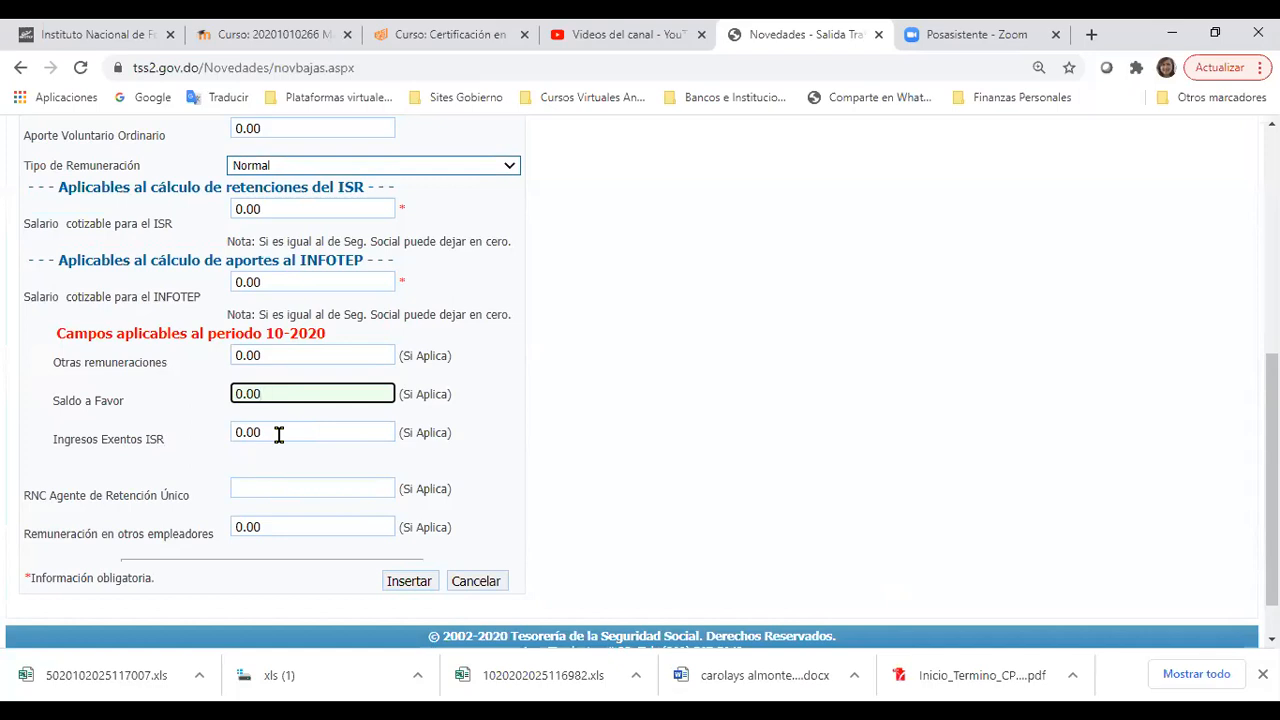
pyautogui.scroll(-1, 593, 487)
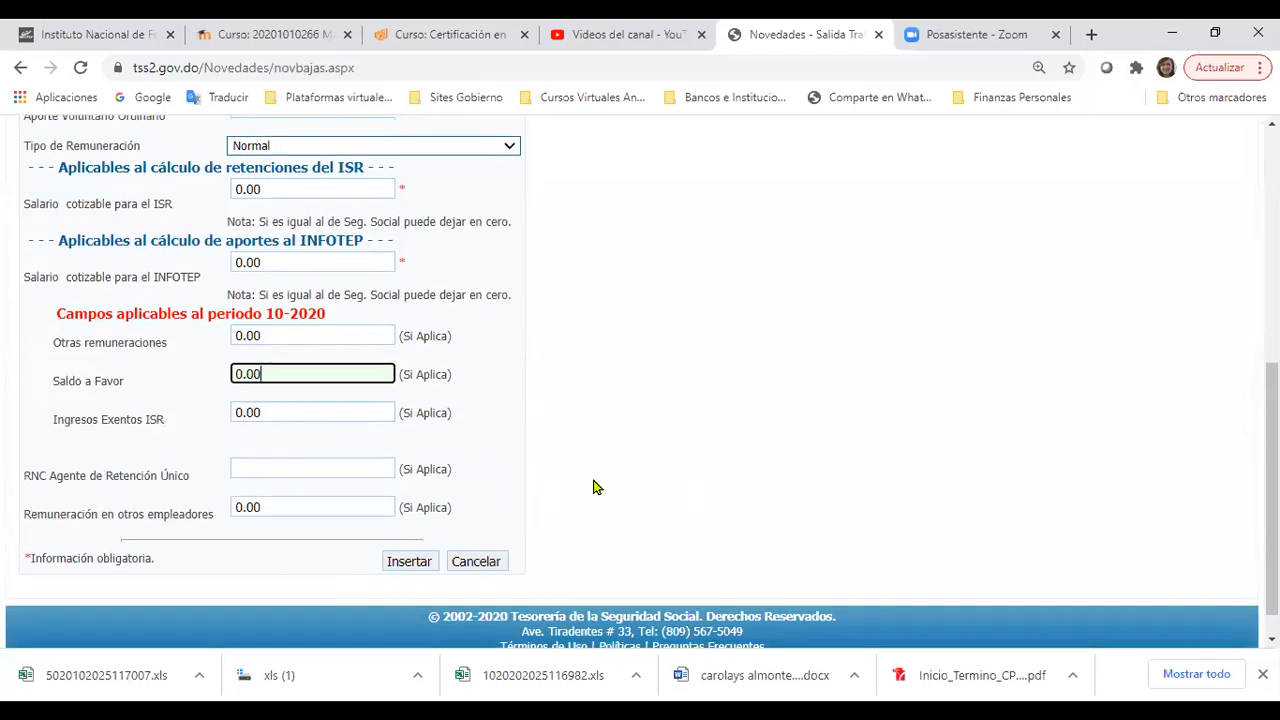
pyautogui.scroll(-2, 593, 487)
pyautogui.scroll(7, 516, 413)
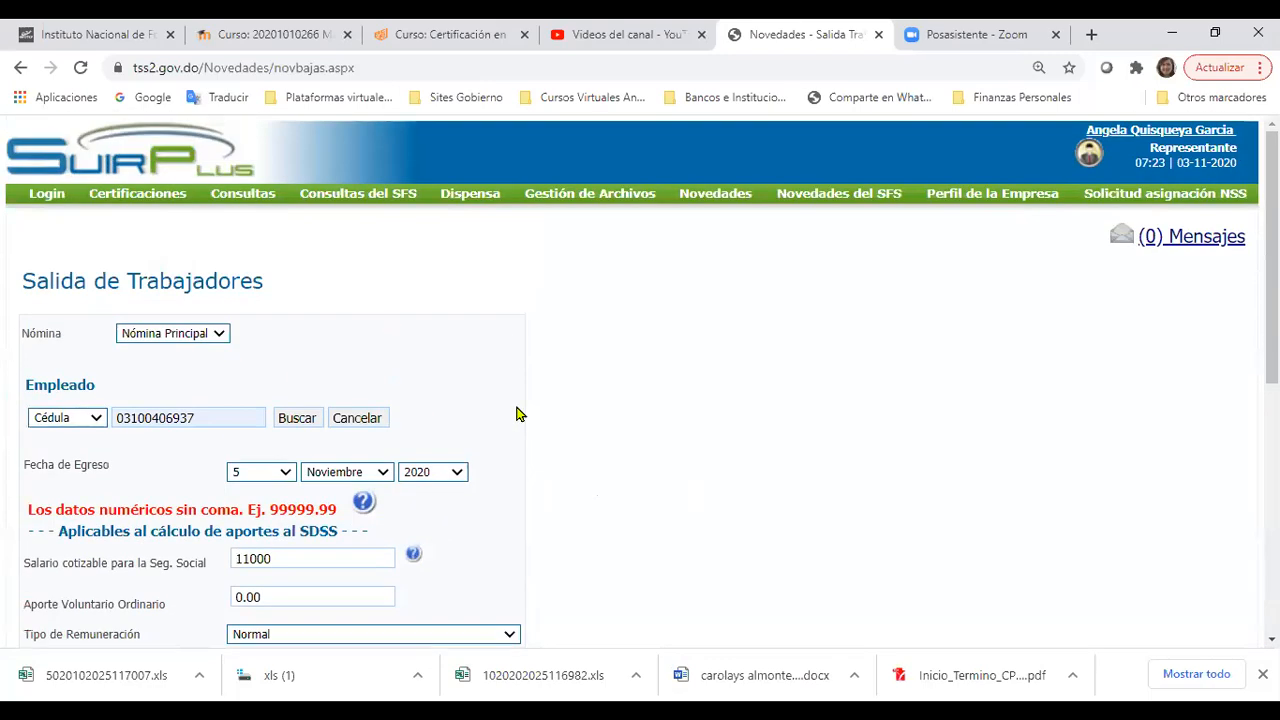
# Start a Cambio de salario y otros novedad and look up the worker by cédula in the Nómina Principal
pyautogui.moveTo(709, 199)
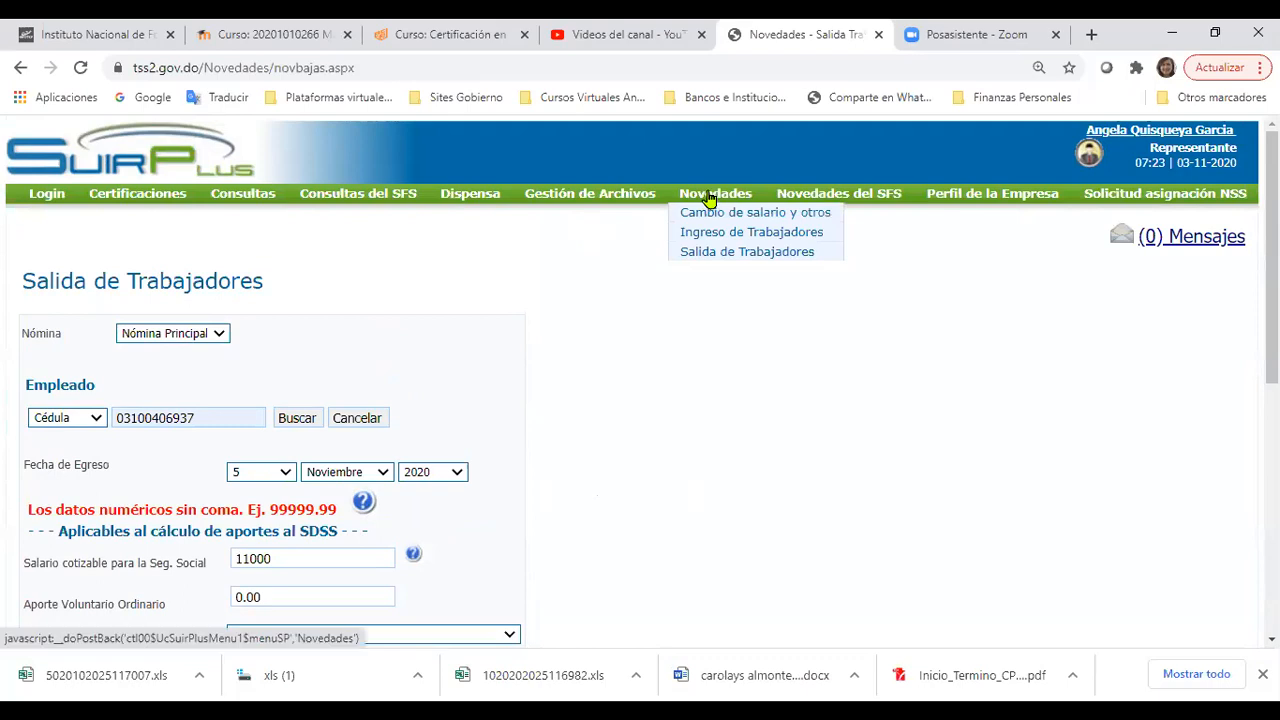
pyautogui.click(737, 212)
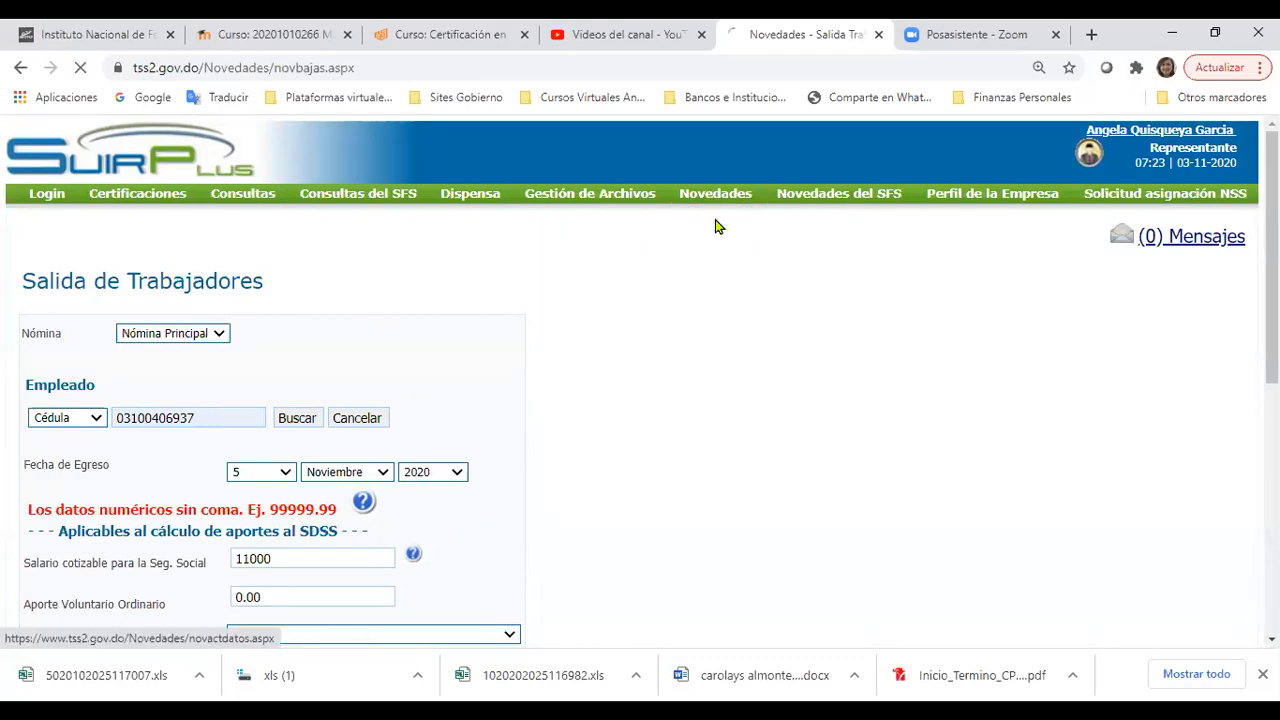
pyautogui.click(169, 418)
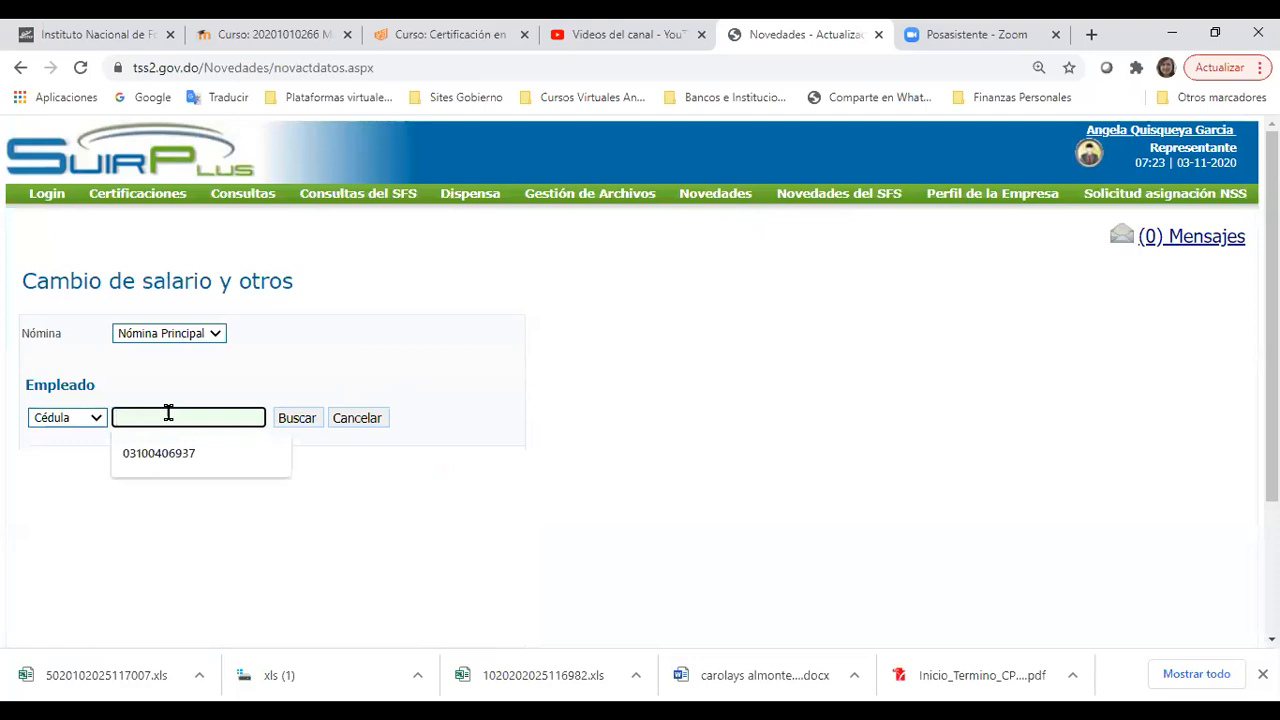
pyautogui.click(172, 453)
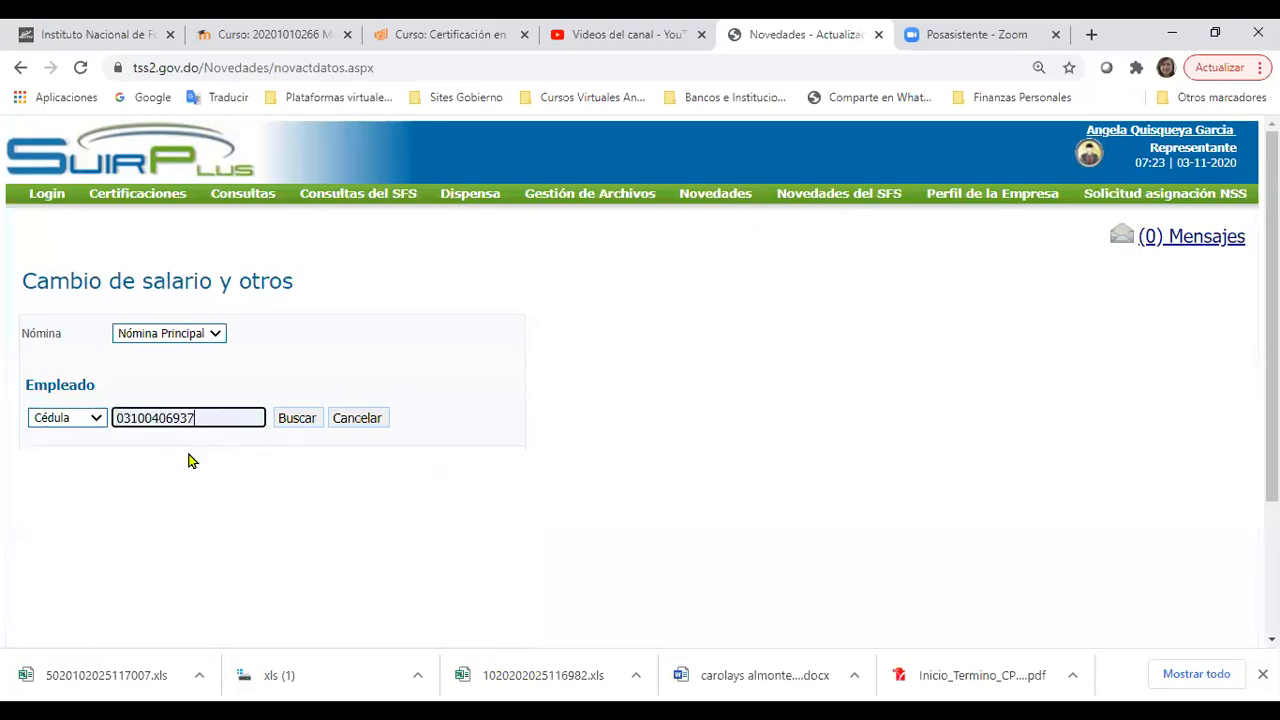
pyautogui.click(296, 418)
# Set the Fecha de Aplicación to 4 Noviembre 2020 and the new Salario cotizable para la Seg. Social to 11000
pyautogui.scroll(-3, 505, 448)
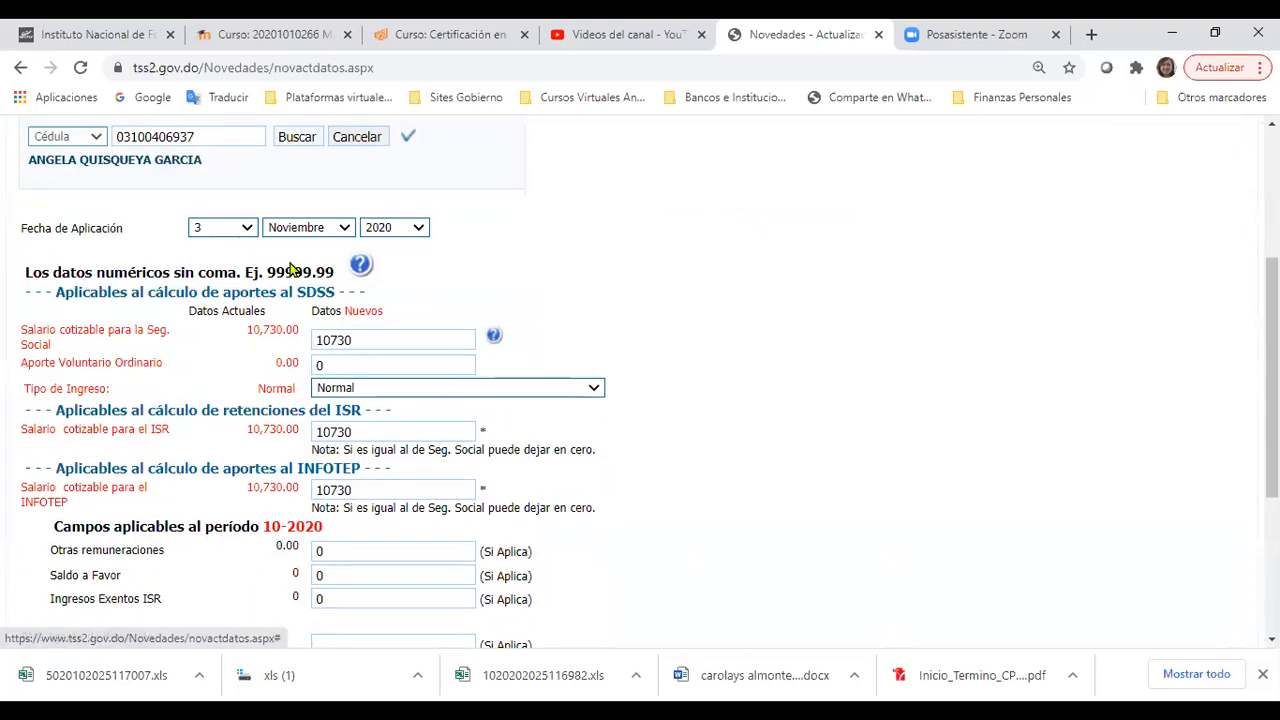
pyautogui.click(247, 228)
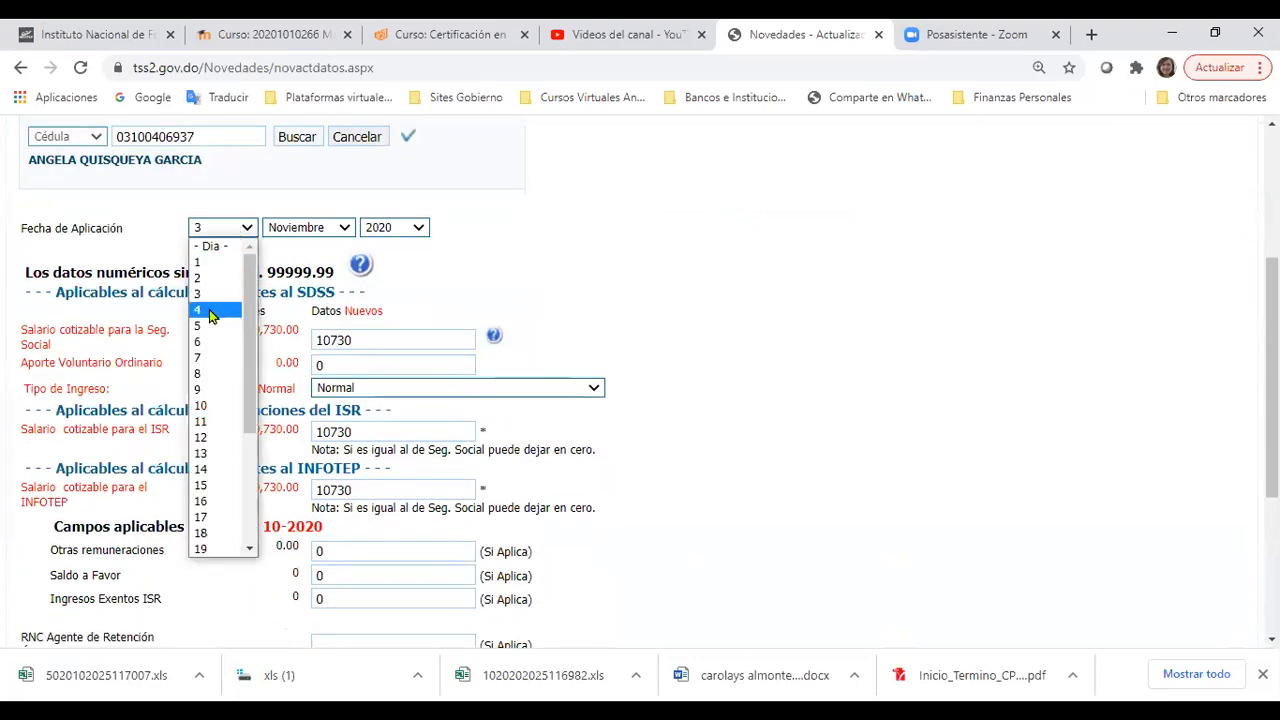
pyautogui.click(210, 310)
pyautogui.click(389, 342)
pyautogui.write('1100')
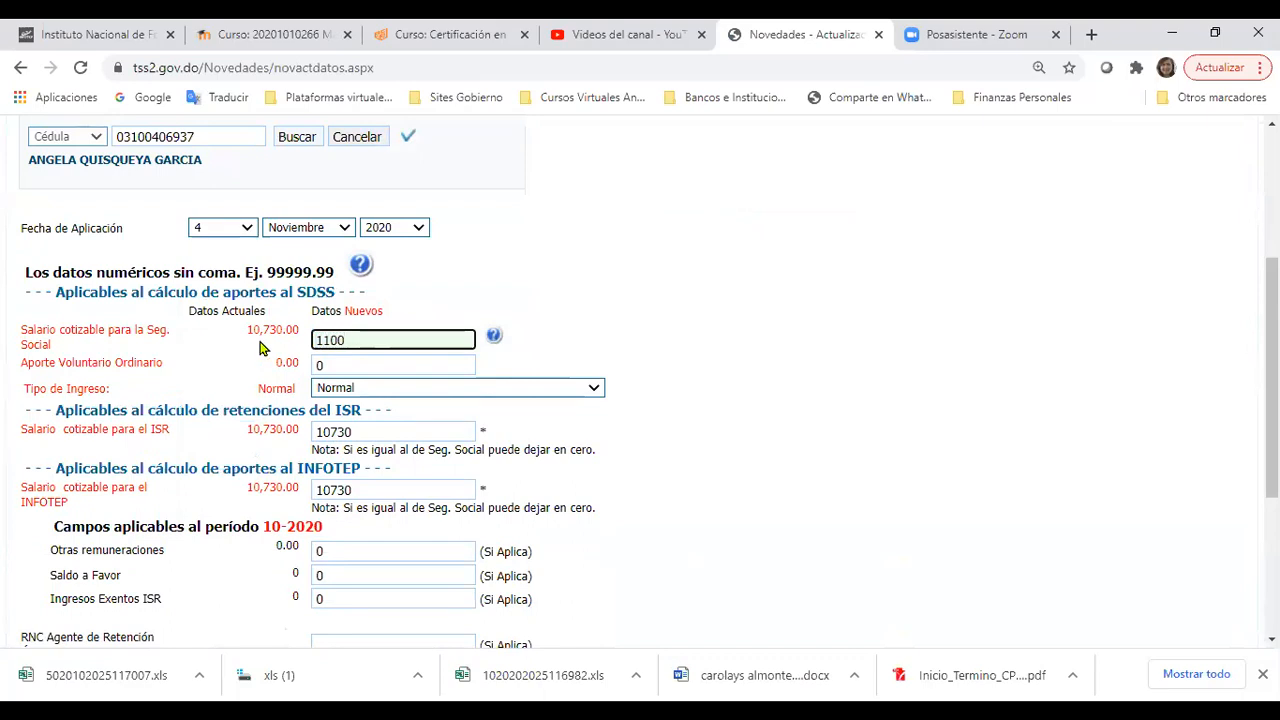
pyautogui.press('Tab')
pyautogui.scroll(-1, 716, 440)
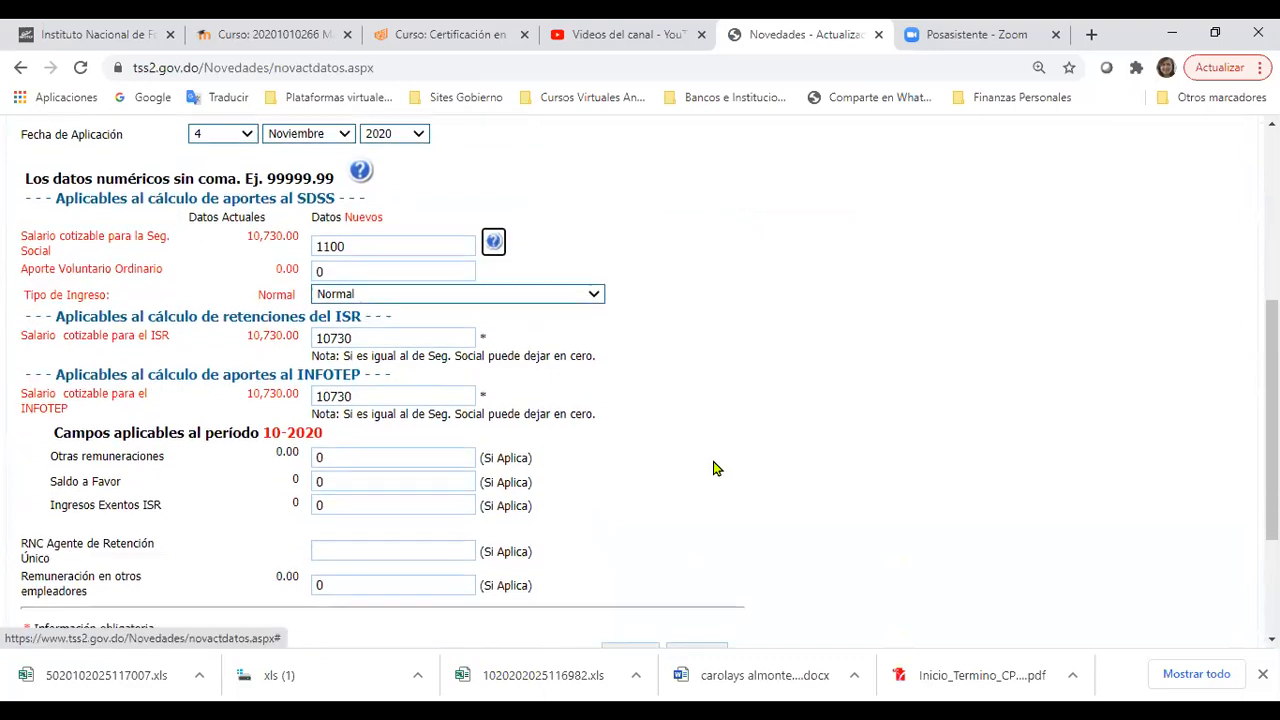
pyautogui.click(1095, 101)
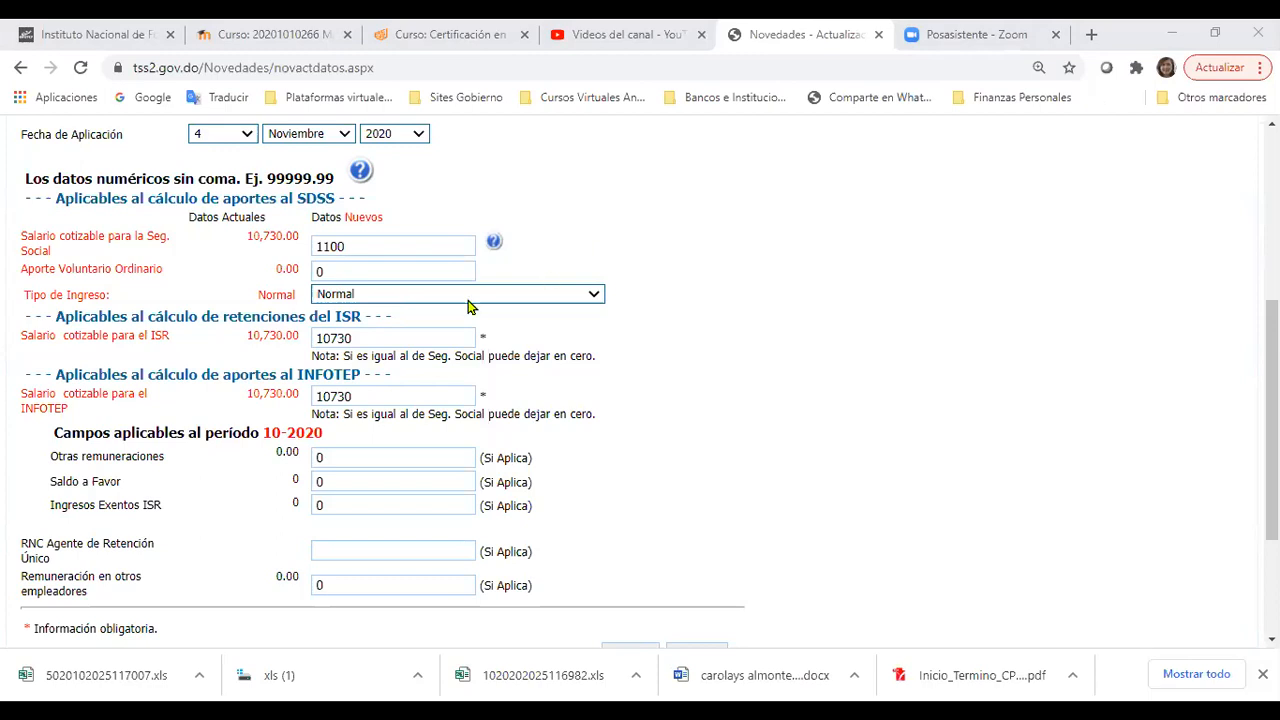
pyautogui.click(353, 246)
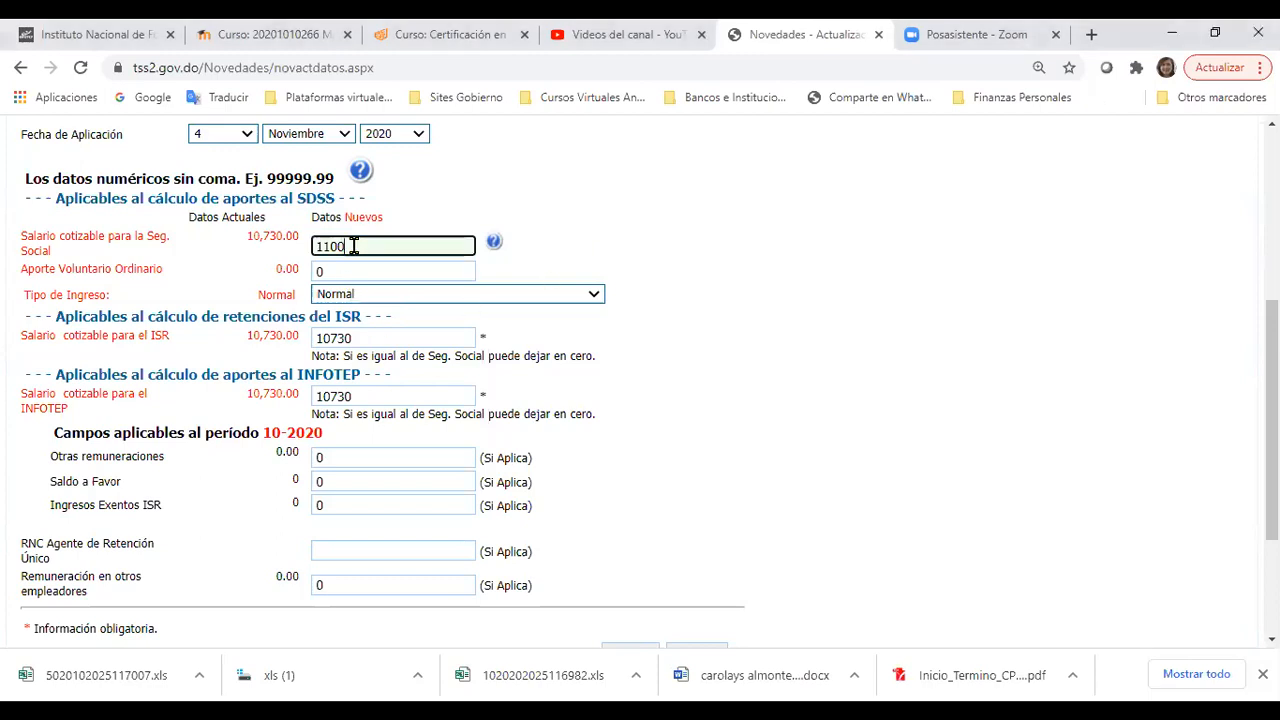
pyautogui.write('0')
pyautogui.press('Tab')
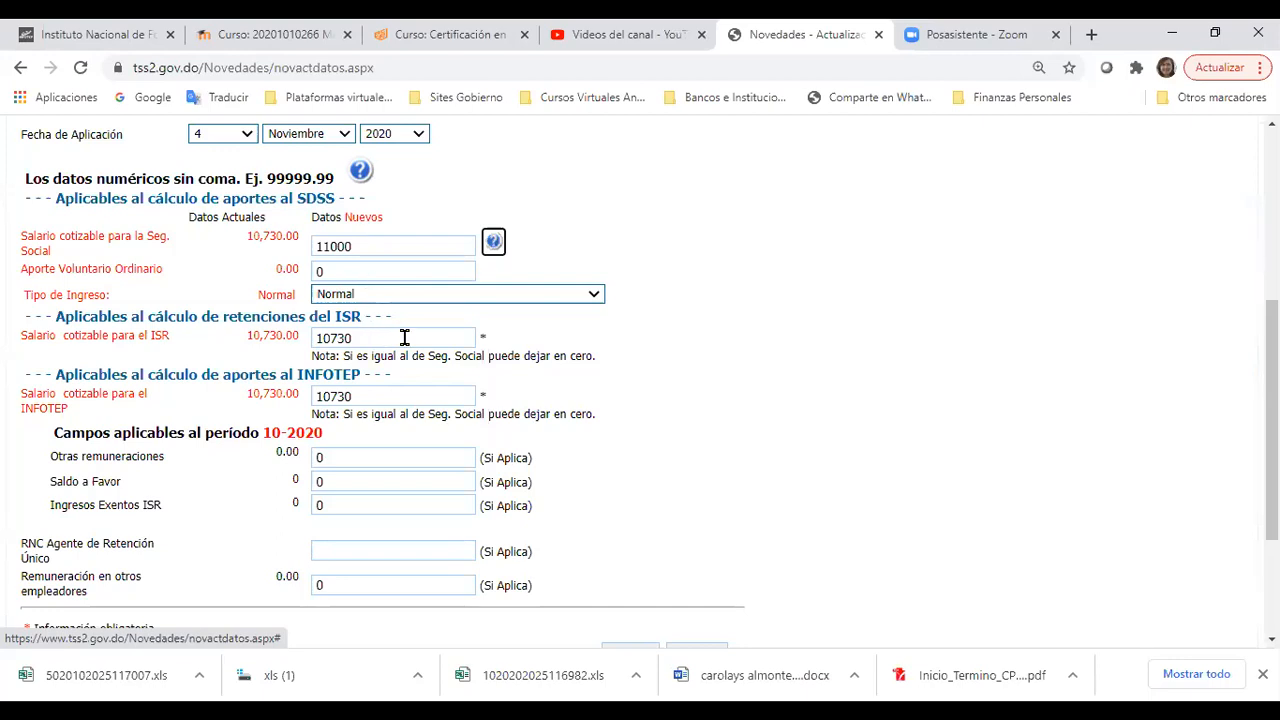
# Set the new cotizable salaries for both the ISR and the INFOTEP to 11000
pyautogui.click(371, 337)
pyautogui.moveTo(371, 337); pyautogui.dragTo(309, 337)
pyautogui.write('11000')
pyautogui.press('Tab')
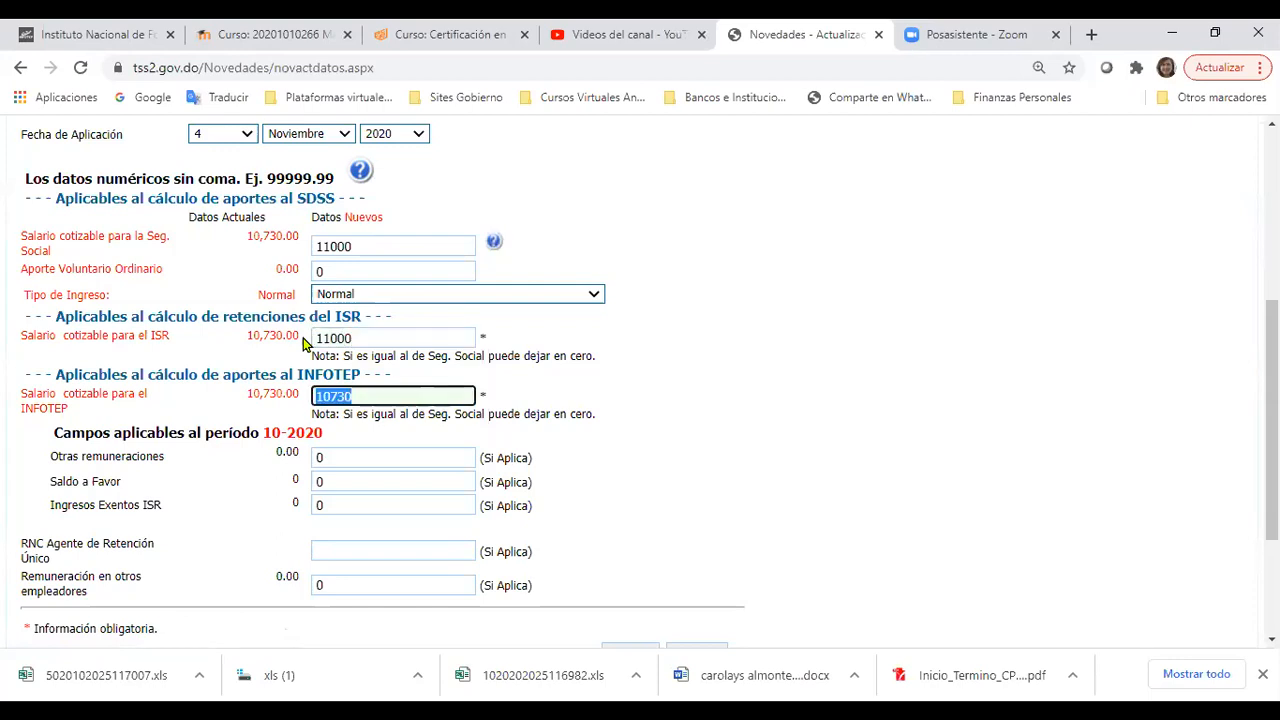
pyautogui.write('11000')
pyautogui.press('Tab')
# Insert the salary change and check the worker's record under Actualizaciones Pendientes de Aplicar
pyautogui.scroll(-2, 592, 425)
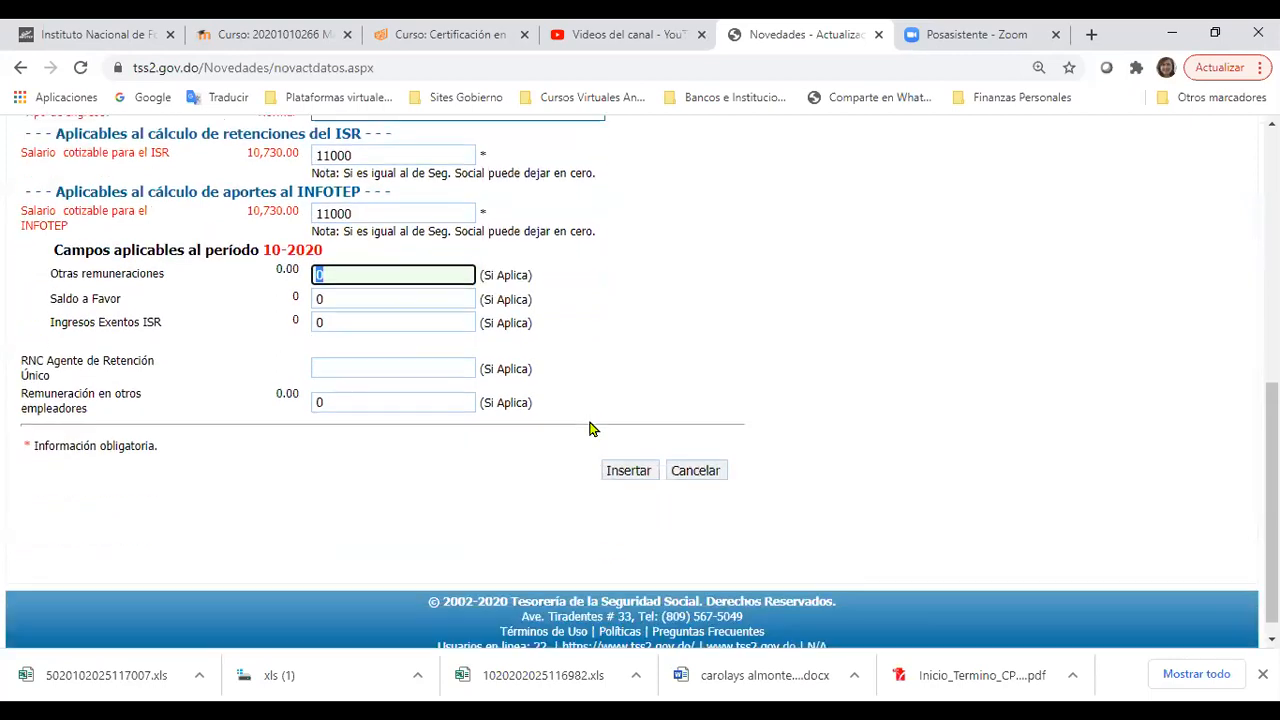
pyautogui.click(628, 466)
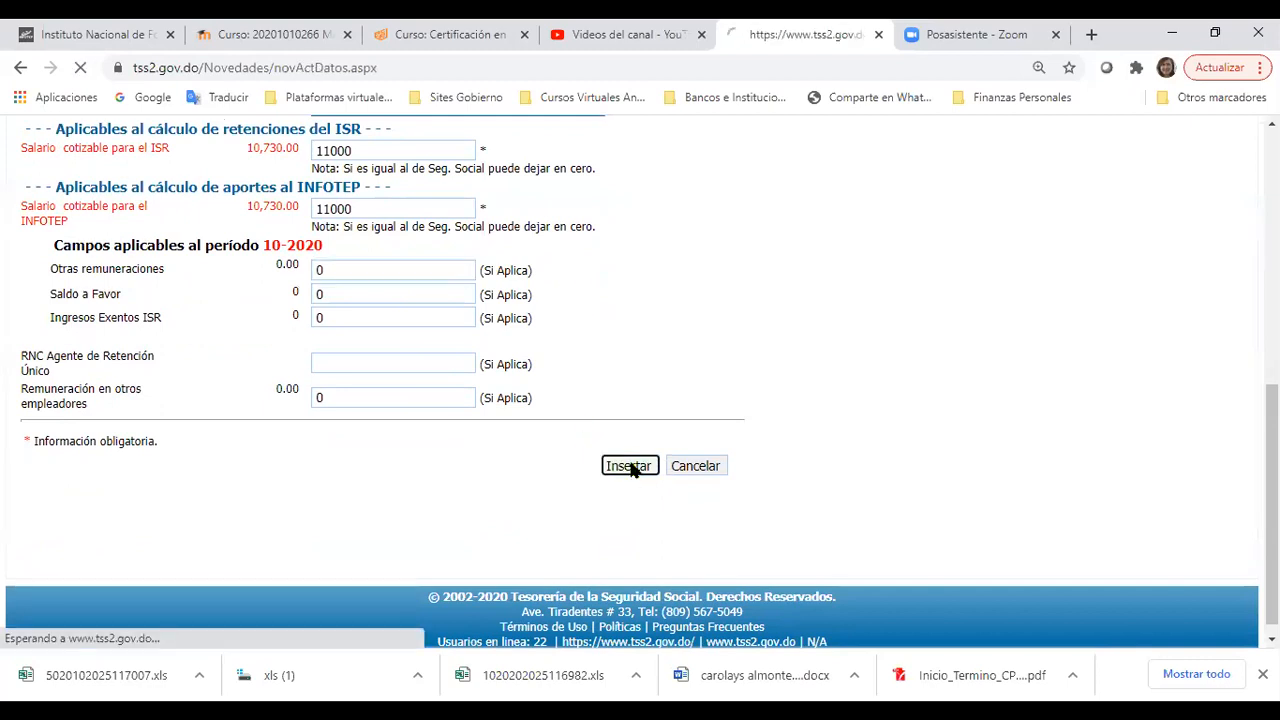
pyautogui.scroll(-2, 583, 408)
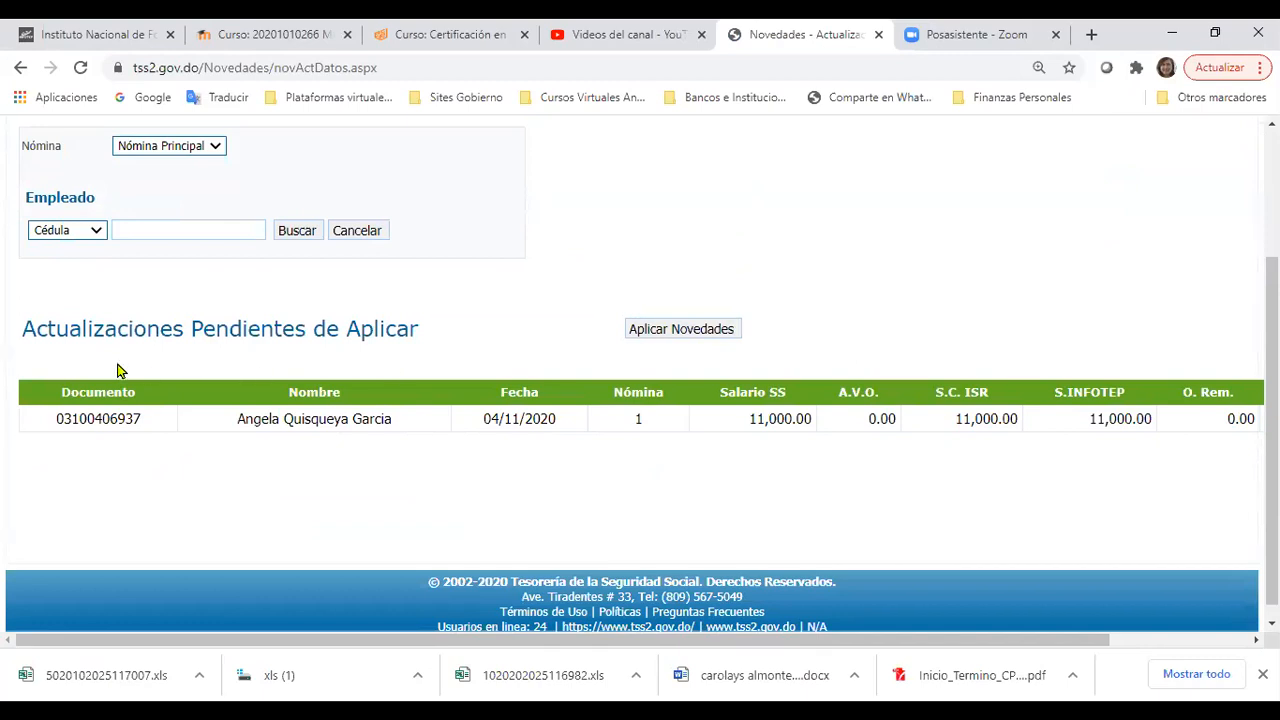
pyautogui.scroll(2, 597, 271)
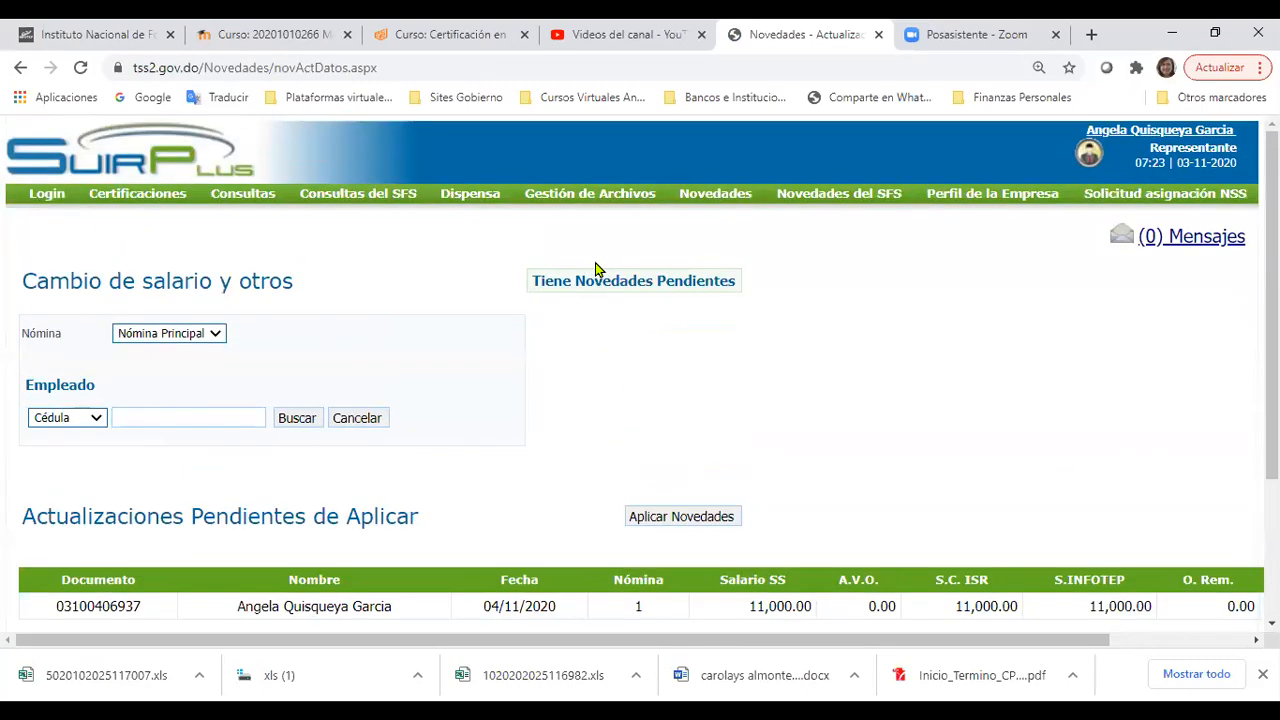
# Apply the pending salary change and open the Salida de Trabajadores form
pyautogui.scroll(-1, 797, 350)
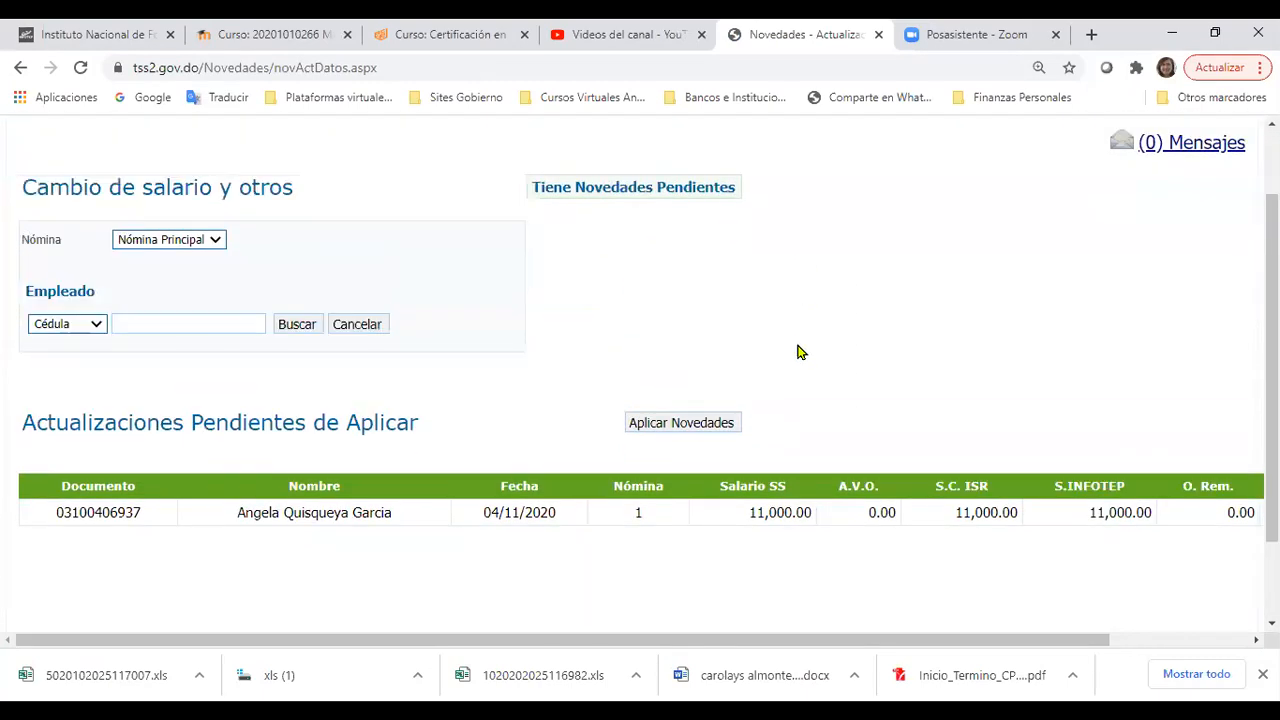
pyautogui.click(671, 424)
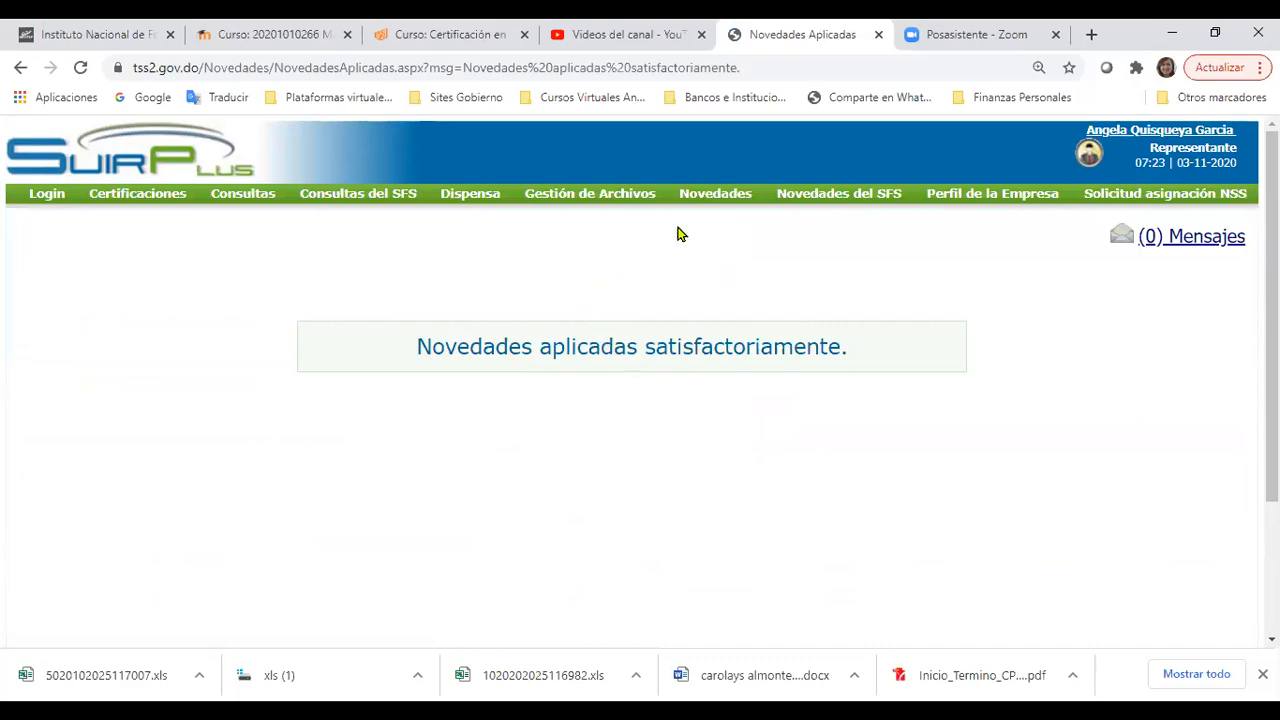
pyautogui.moveTo(710, 198)
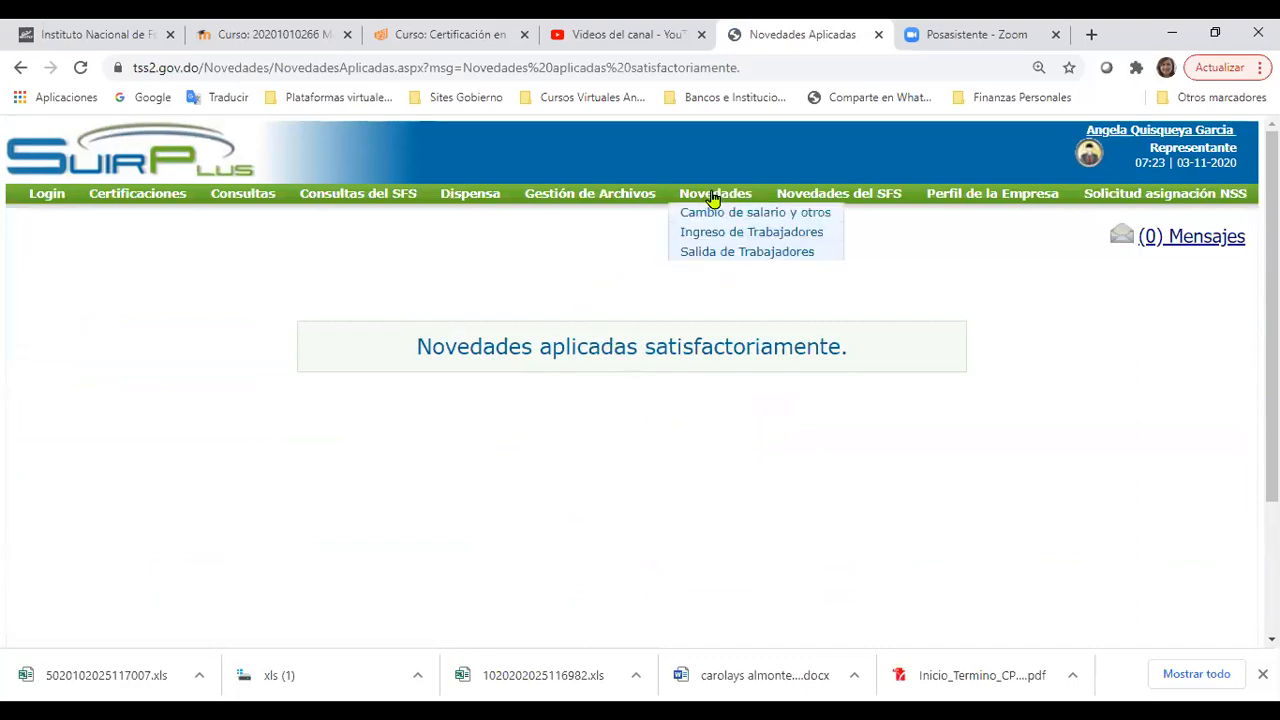
pyautogui.click(743, 254)
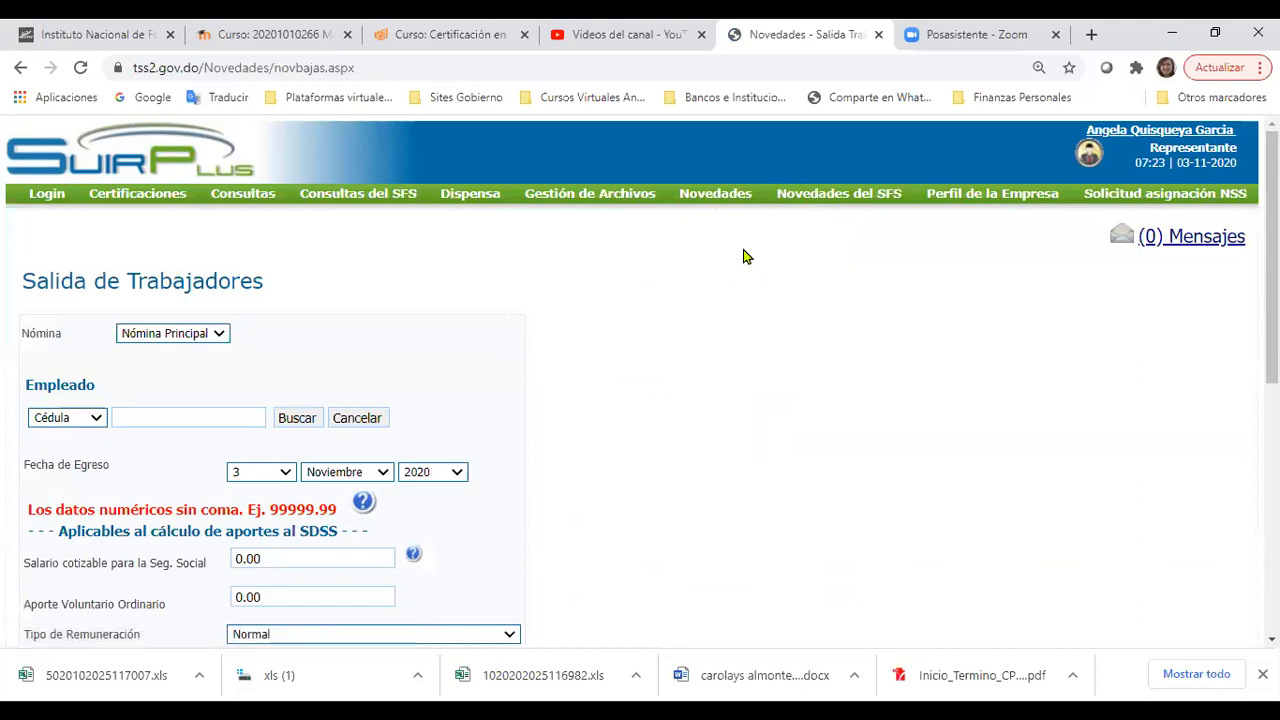
# Fill in the worker's cédula for the Nómina Principal and set the Fecha de Egreso to 4 Noviembre 2020
pyautogui.scroll(-1, 409, 380)
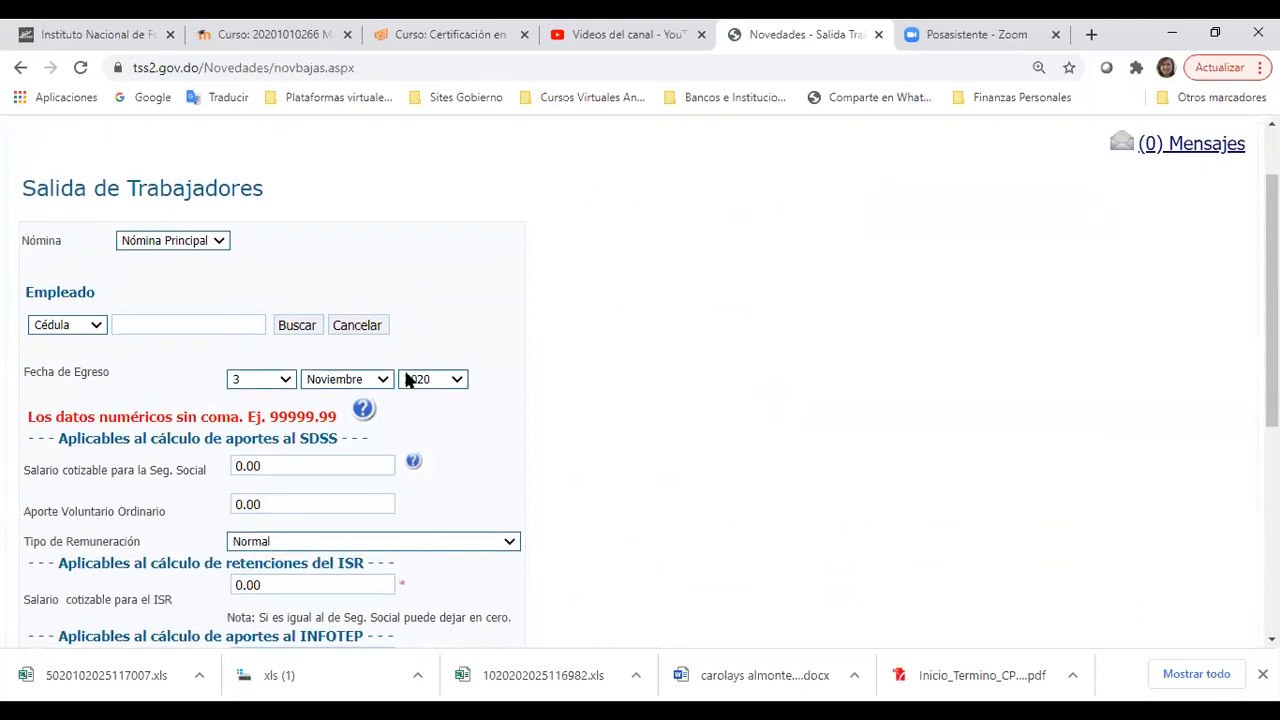
pyautogui.click(219, 244)
pyautogui.click(219, 245)
pyautogui.click(219, 245)
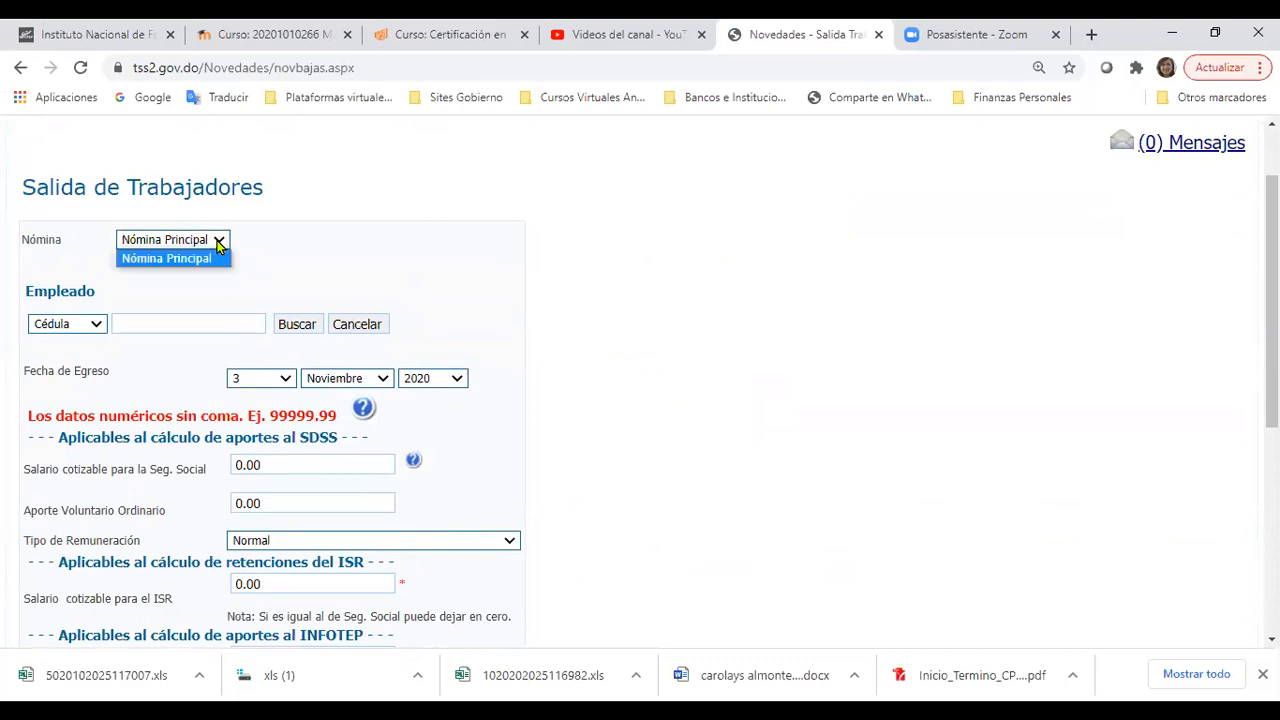
pyautogui.click(219, 245)
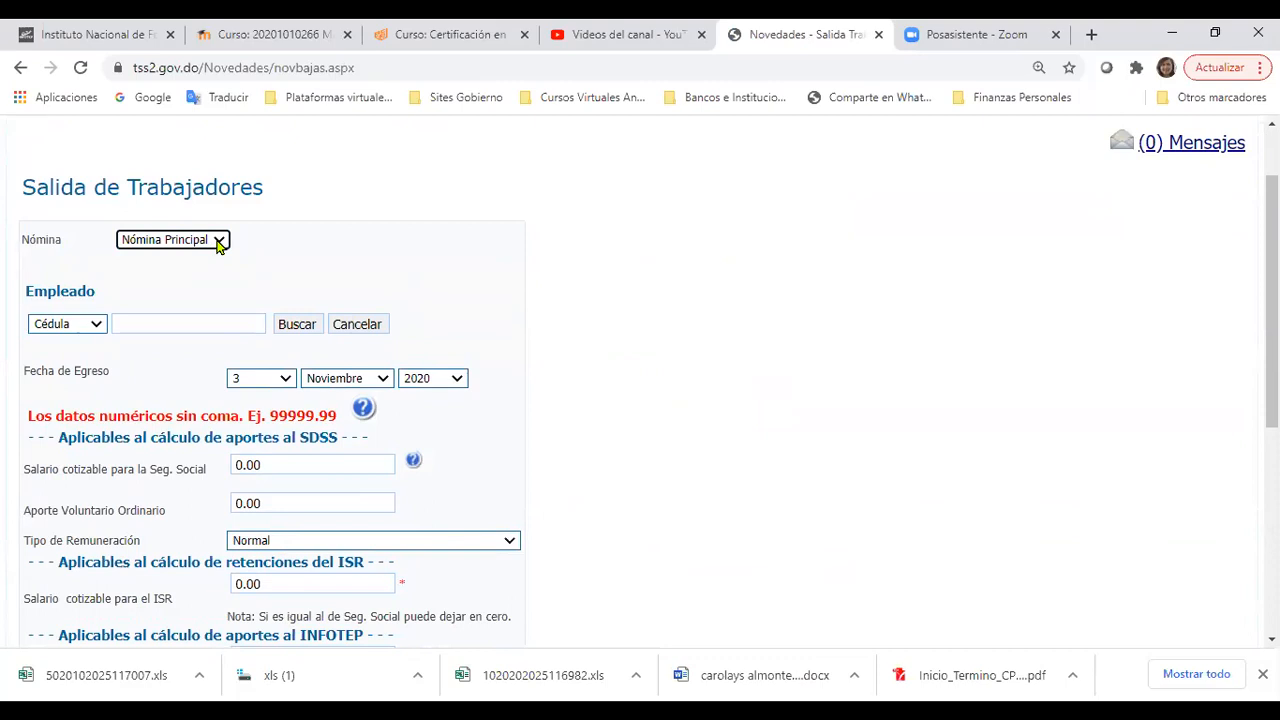
pyautogui.click(219, 245)
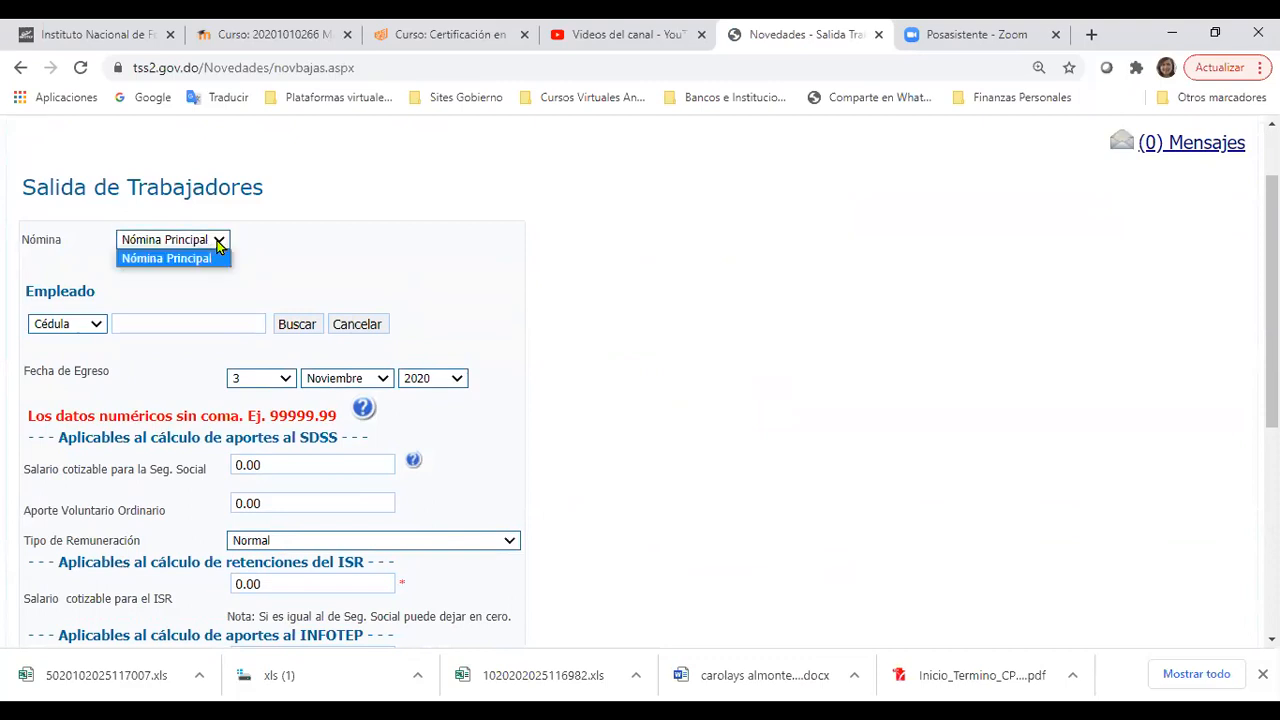
pyautogui.click(328, 252)
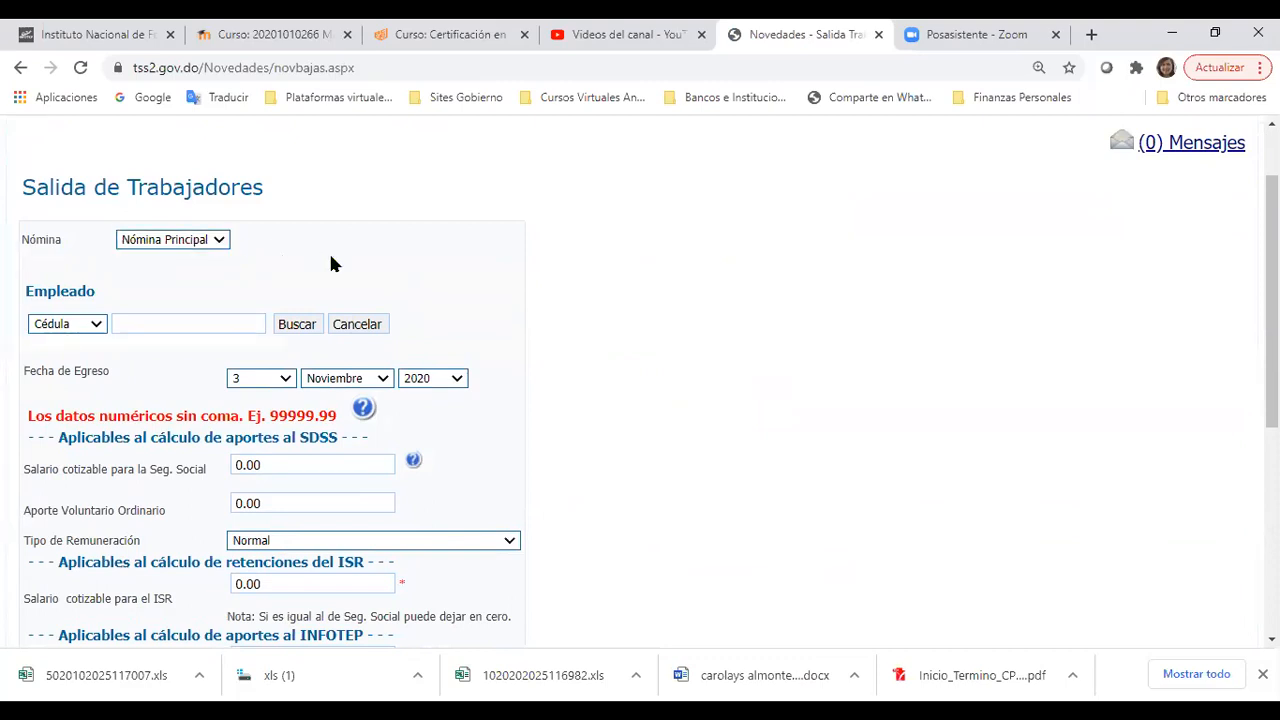
pyautogui.click(177, 318)
pyautogui.click(170, 360)
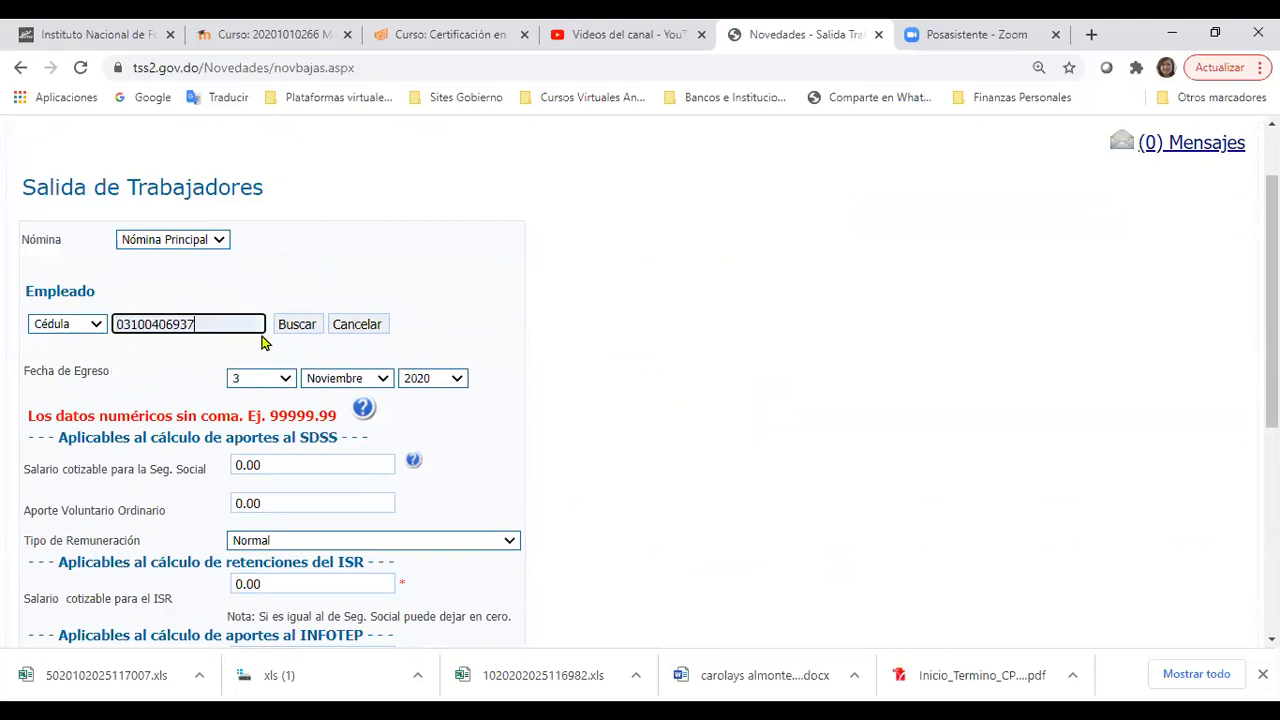
pyautogui.click(282, 381)
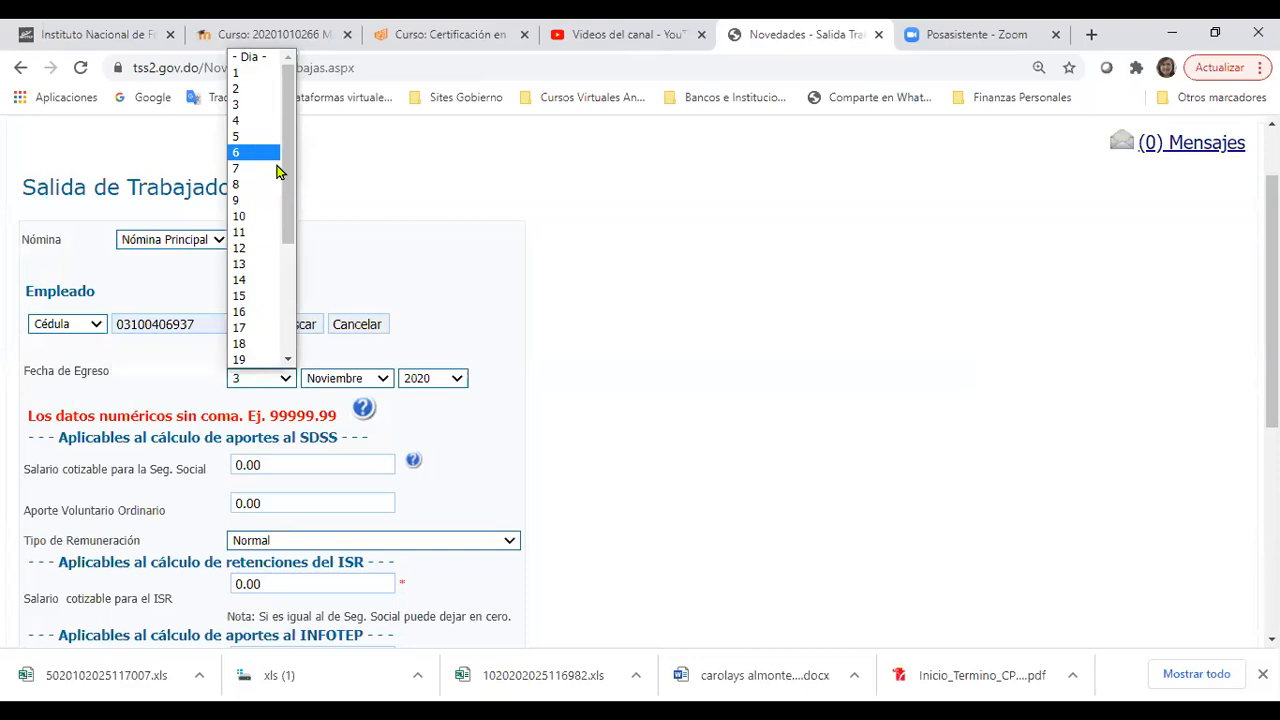
pyautogui.click(250, 120)
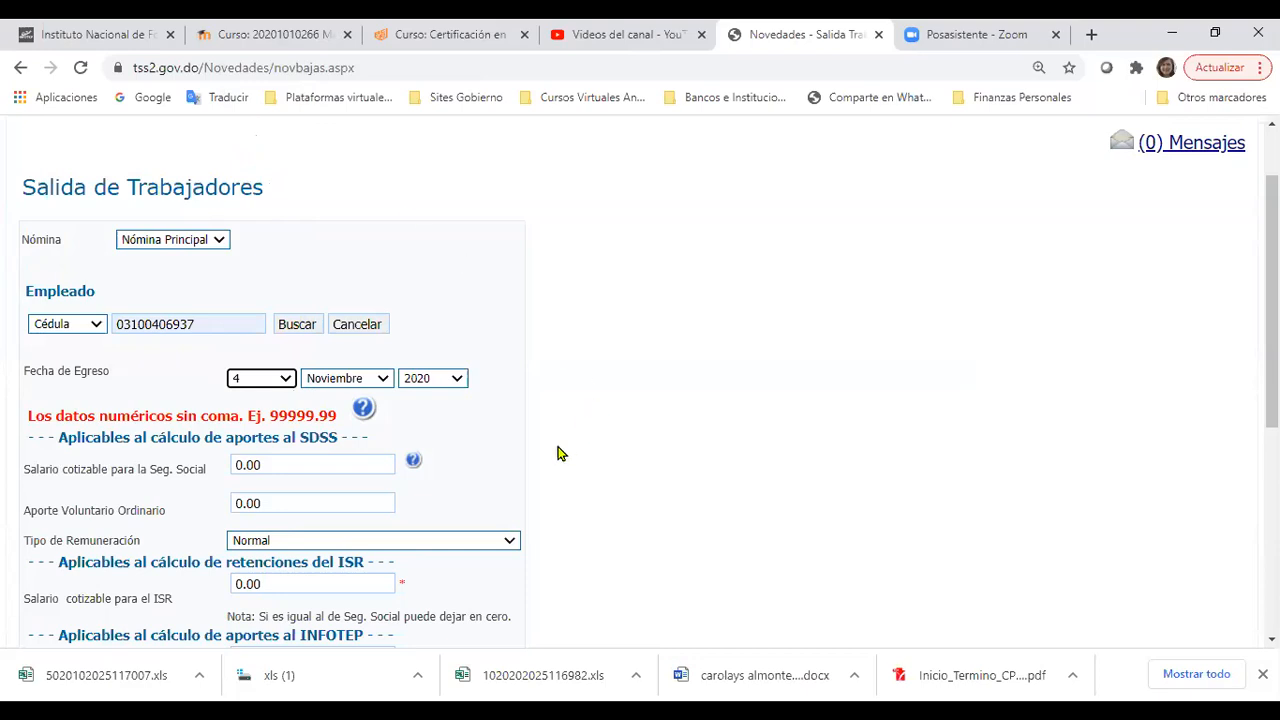
# Enter 11000 as the Salario cotizable para la Seg. Social and review the remaining fields of the exit form
pyautogui.click(331, 463)
pyautogui.write('11000')
pyautogui.press('Tab')
pyautogui.scroll(-2, 494, 474)
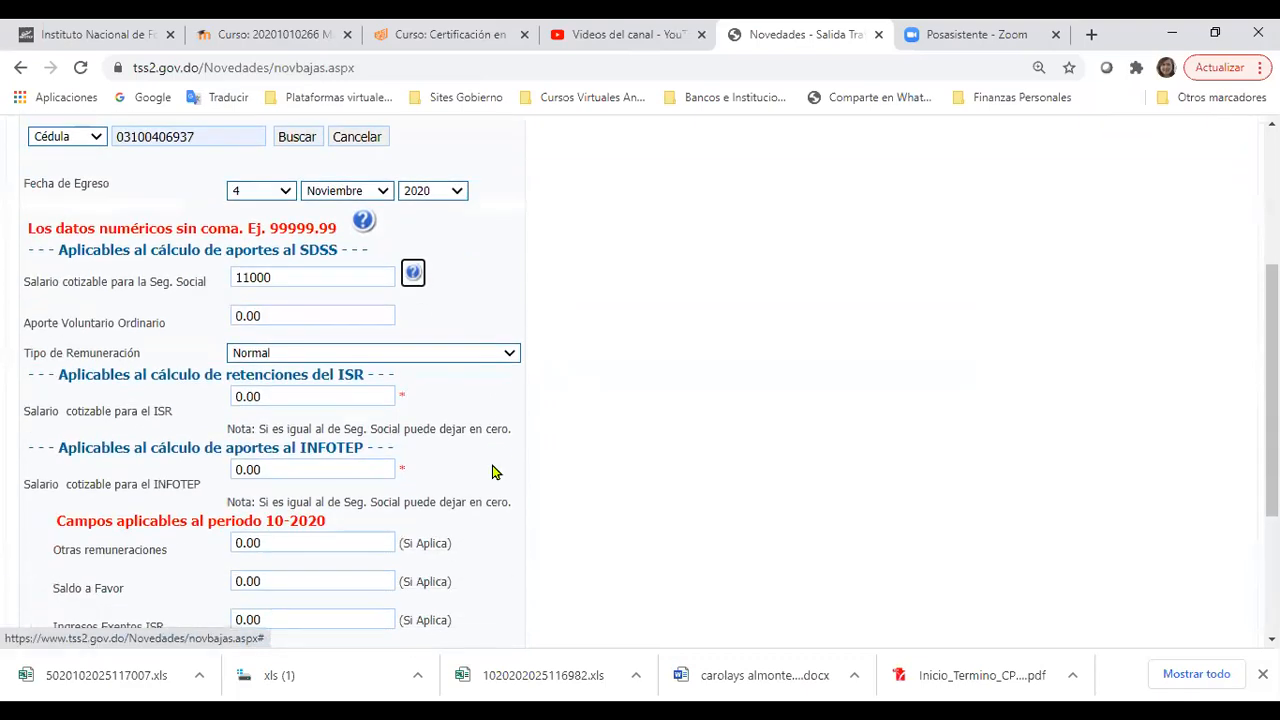
pyautogui.scroll(-2, 300, 450)
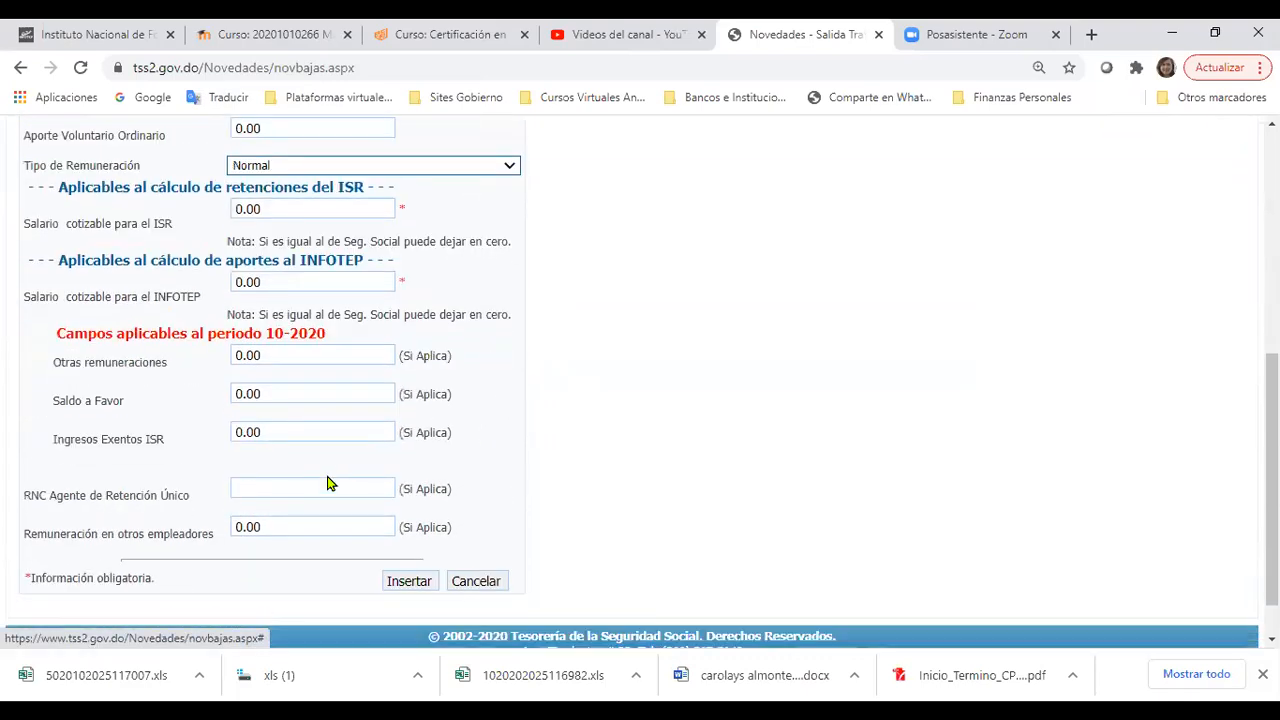
pyautogui.scroll(2, 446, 450)
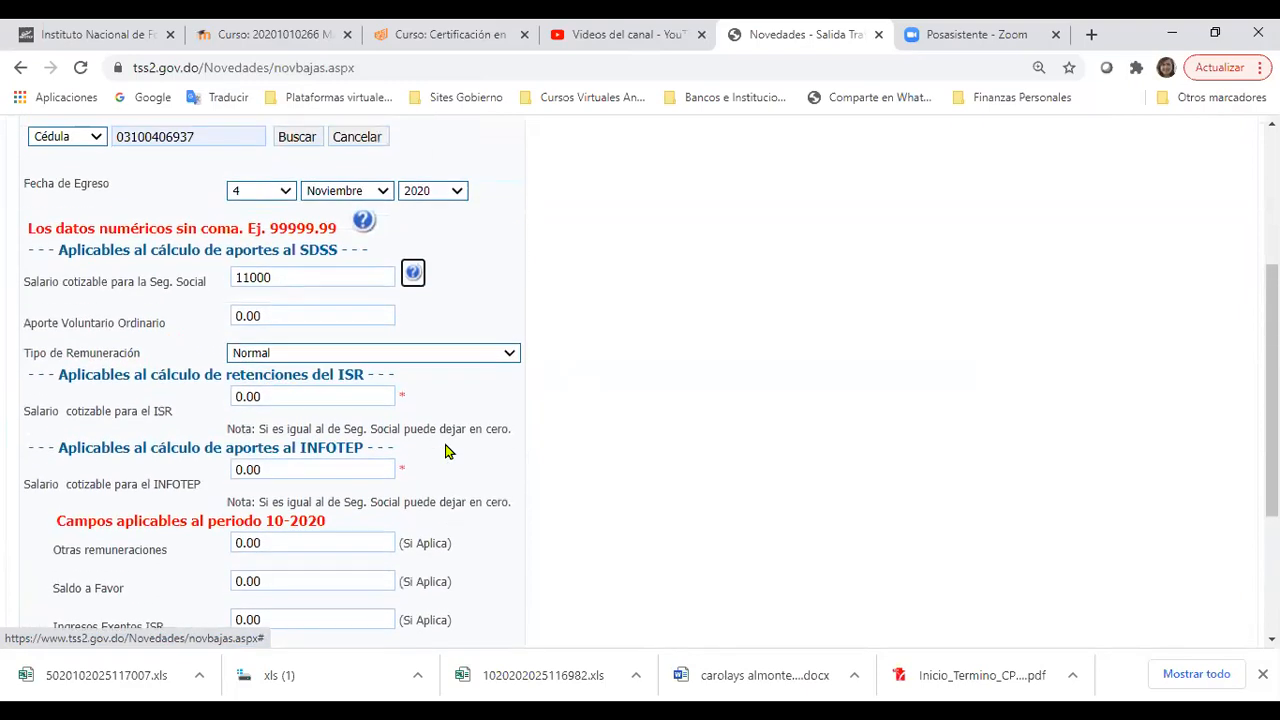
pyautogui.scroll(1, 570, 449)
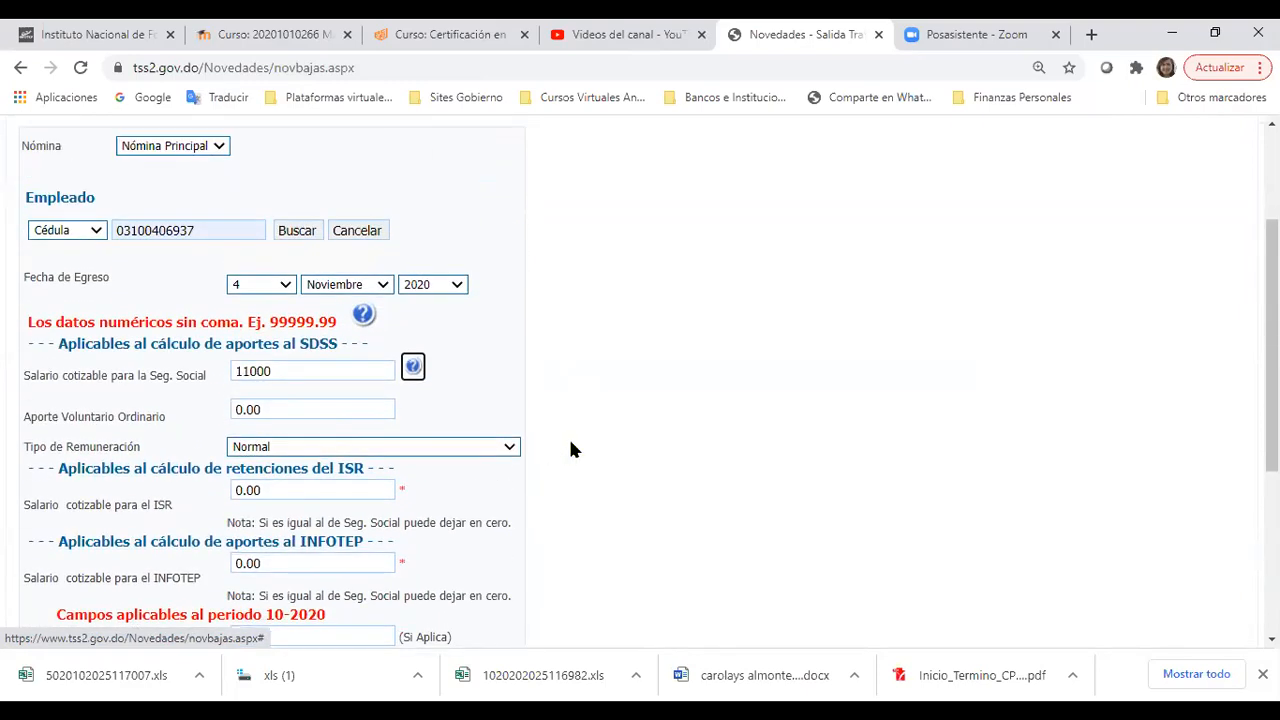
# Set the Salario cotizable para la Seg. Social of the worker's exit to 461.60
pyautogui.moveTo(314, 371); pyautogui.dragTo(222, 381)
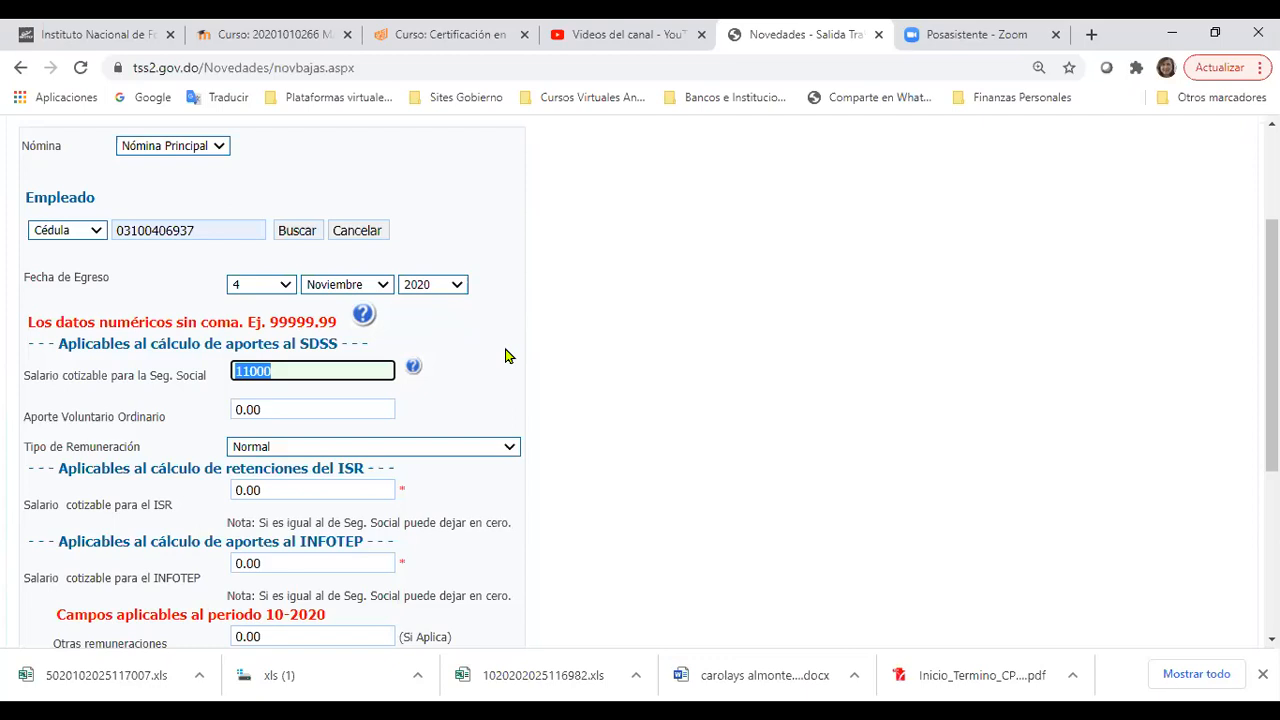
pyautogui.scroll(1, 506, 355)
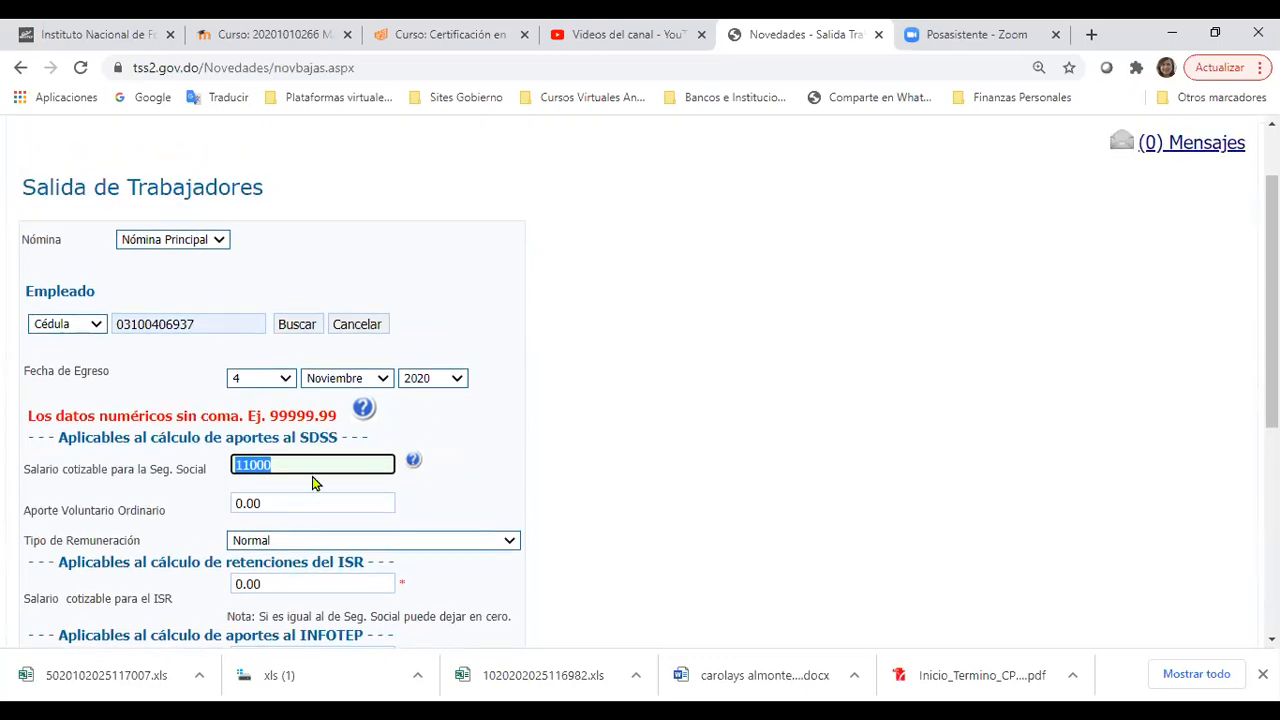
pyautogui.write('461.60')
pyautogui.press('Tab')
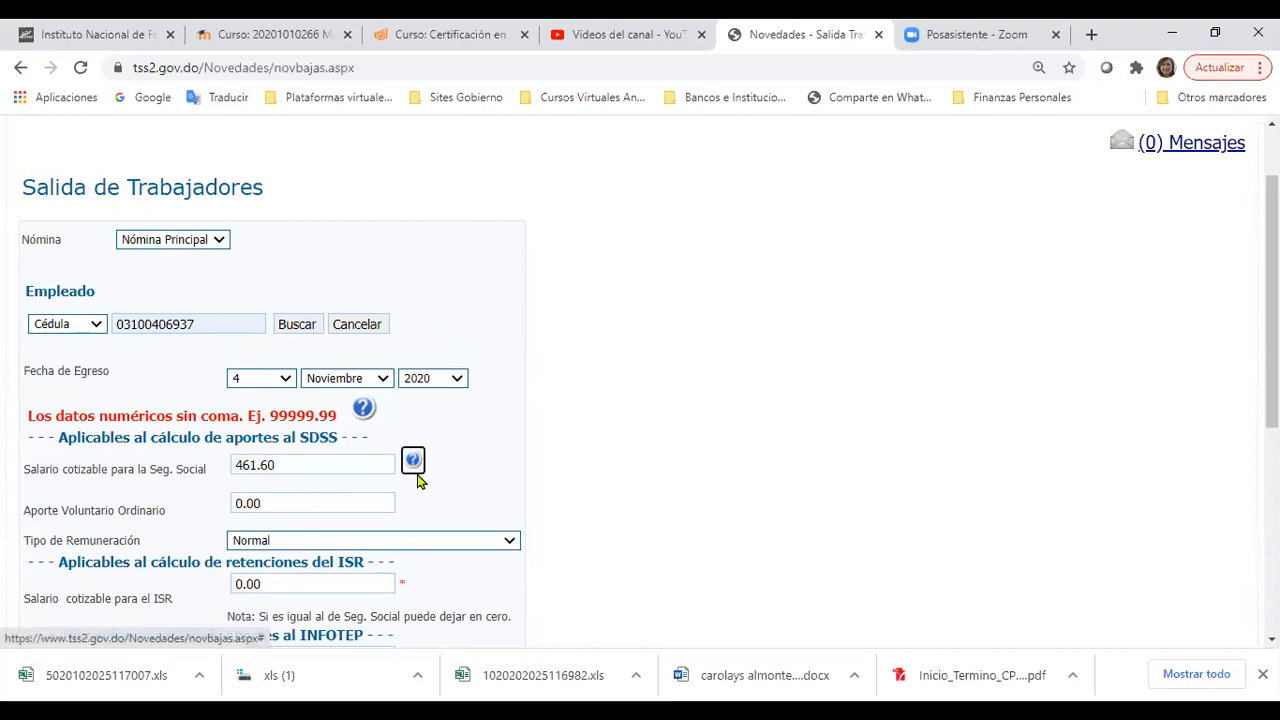
# Try to insert the worker's exit with the ISR and INFOTEP salaries left at zero
pyautogui.scroll(-1, 526, 432)
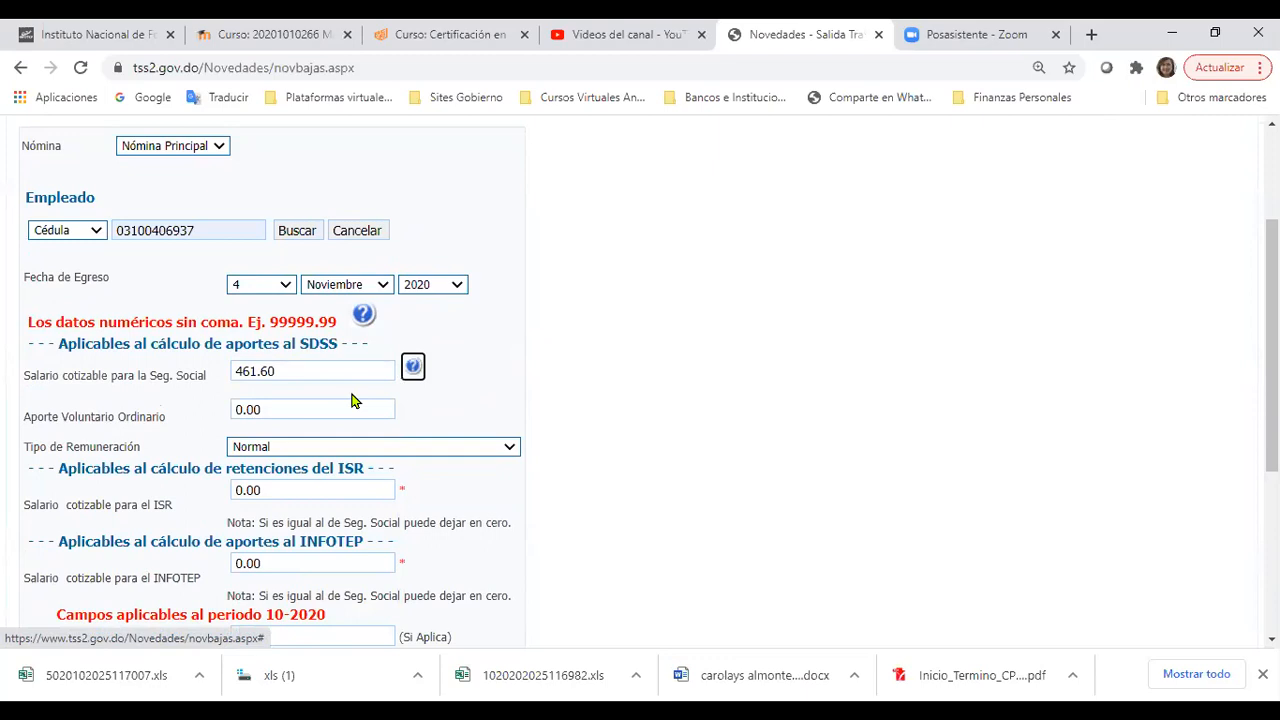
pyautogui.scroll(-1, 356, 398)
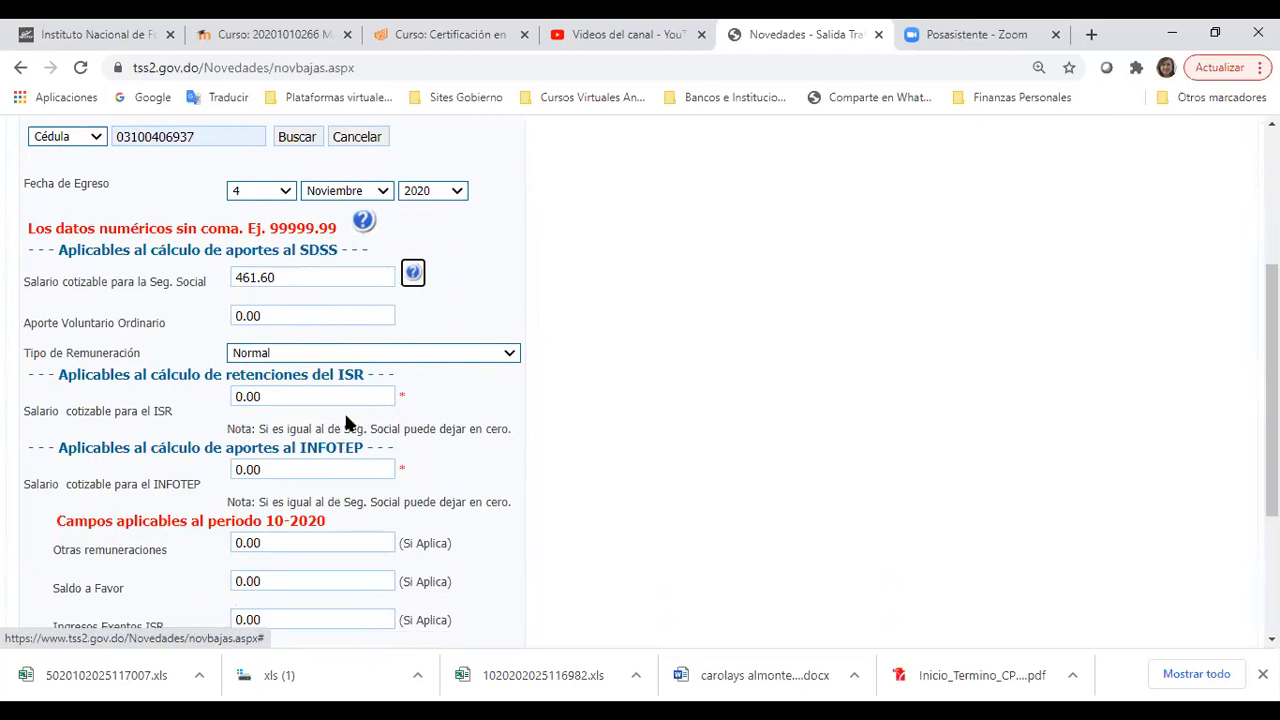
pyautogui.scroll(-2, 640, 495)
pyautogui.scroll(-1, 640, 495)
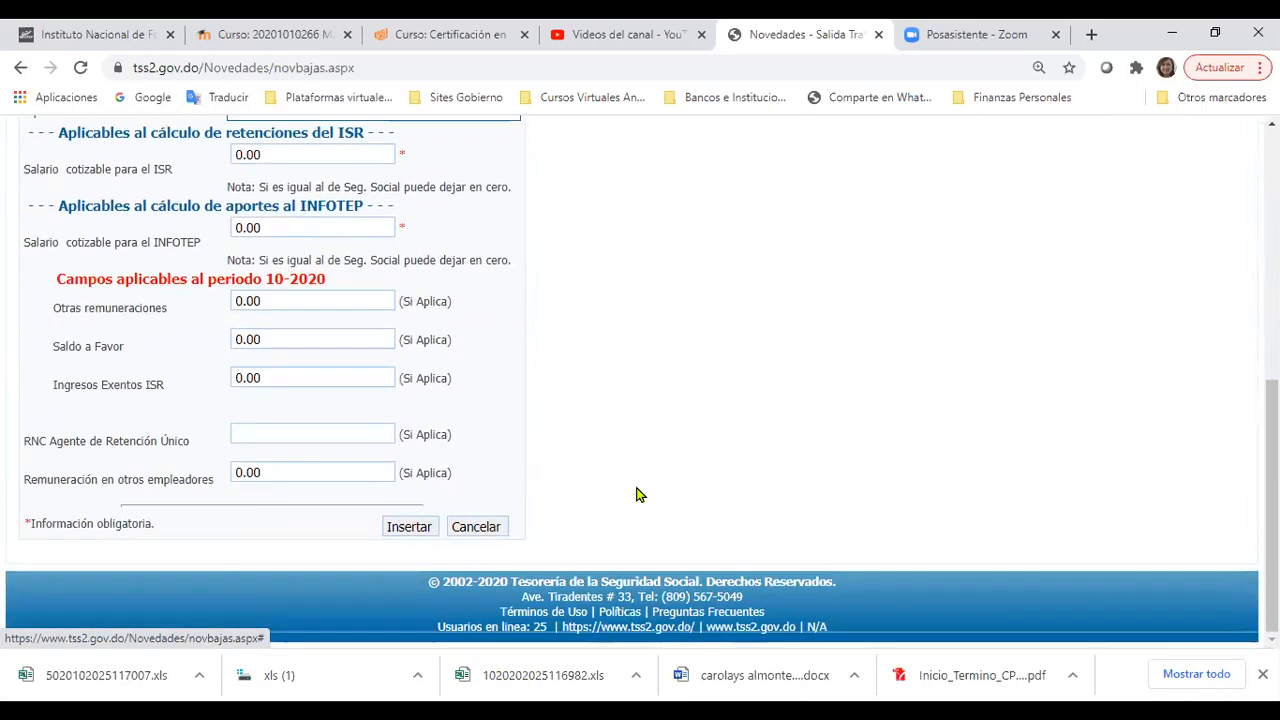
pyautogui.click(409, 527)
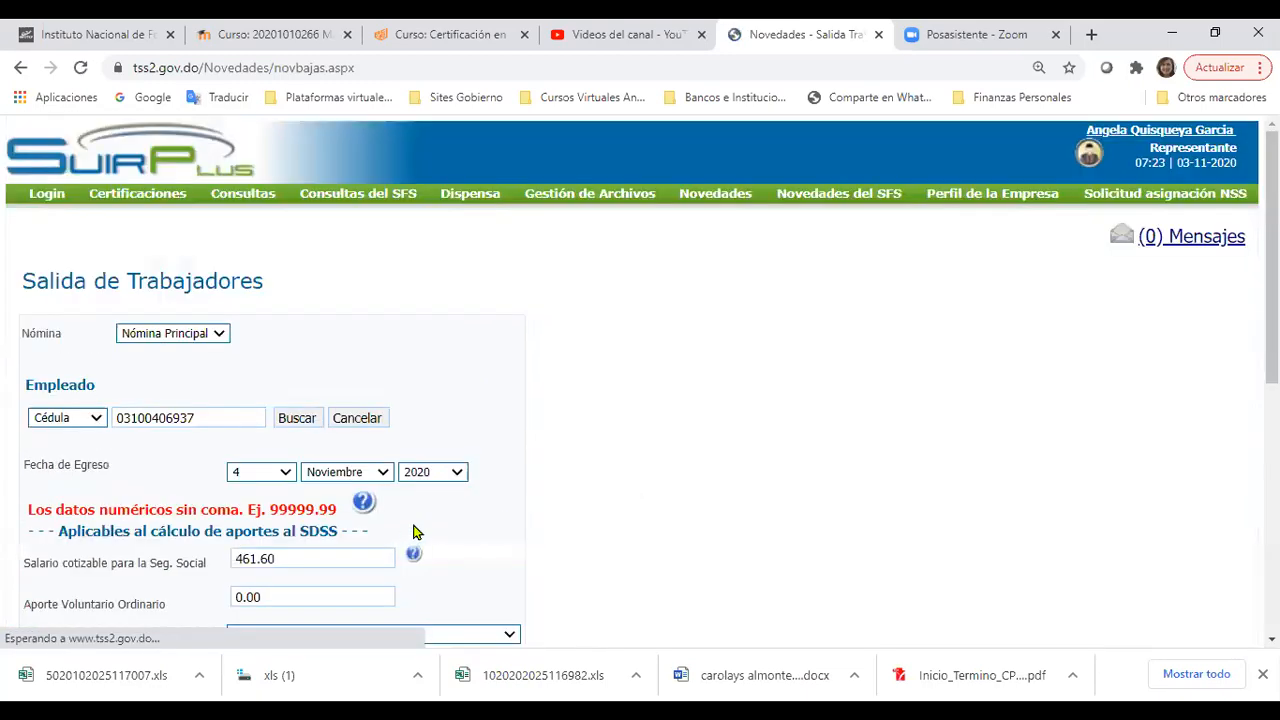
pyautogui.scroll(-1, 534, 509)
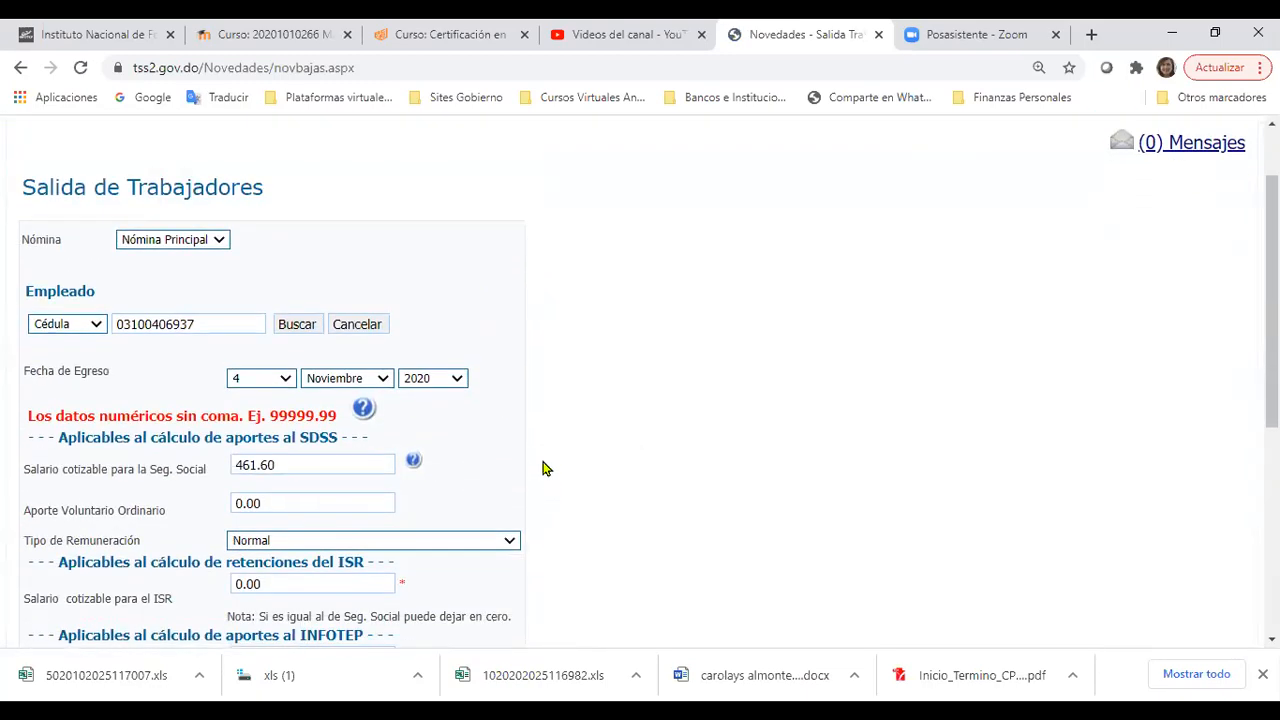
pyautogui.scroll(-4, 544, 480)
pyautogui.scroll(-1, 544, 468)
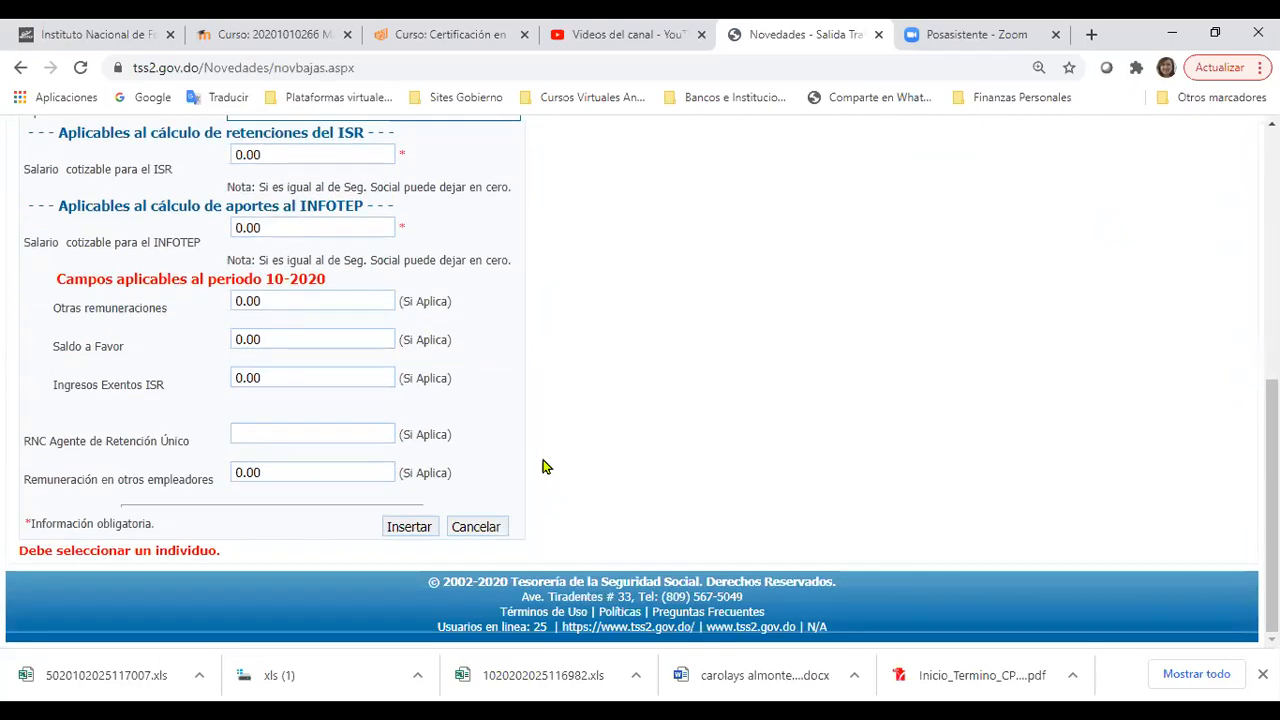
# Look up the worker by the entered cédula and review the exit data
pyautogui.scroll(4, 520, 452)
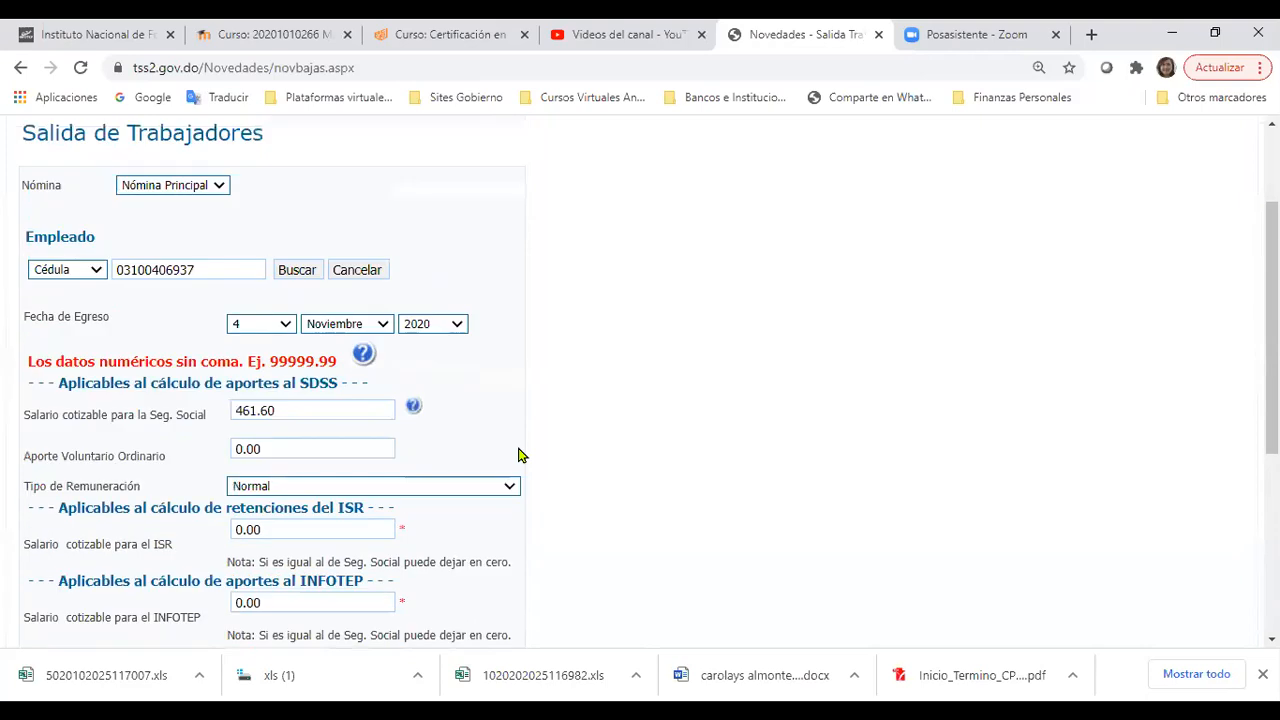
pyautogui.click(296, 272)
pyautogui.scroll(-3, 592, 442)
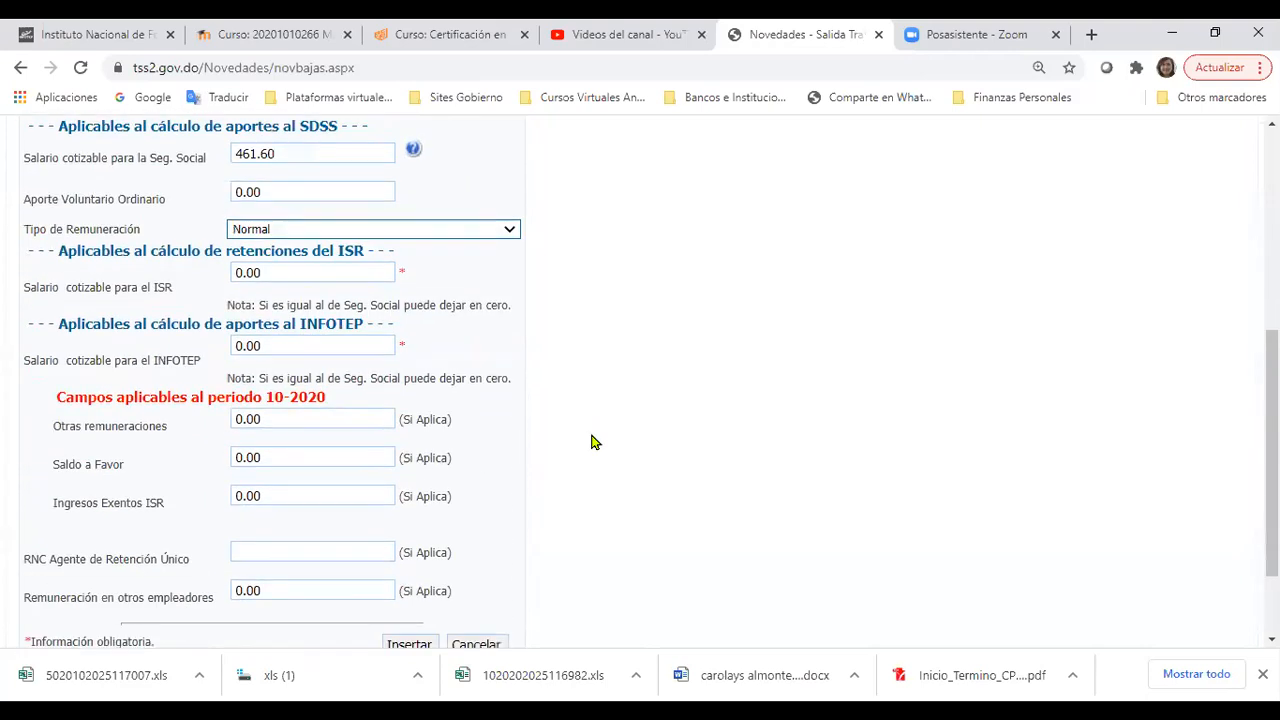
pyautogui.scroll(-2, 592, 442)
pyautogui.scroll(3, 447, 427)
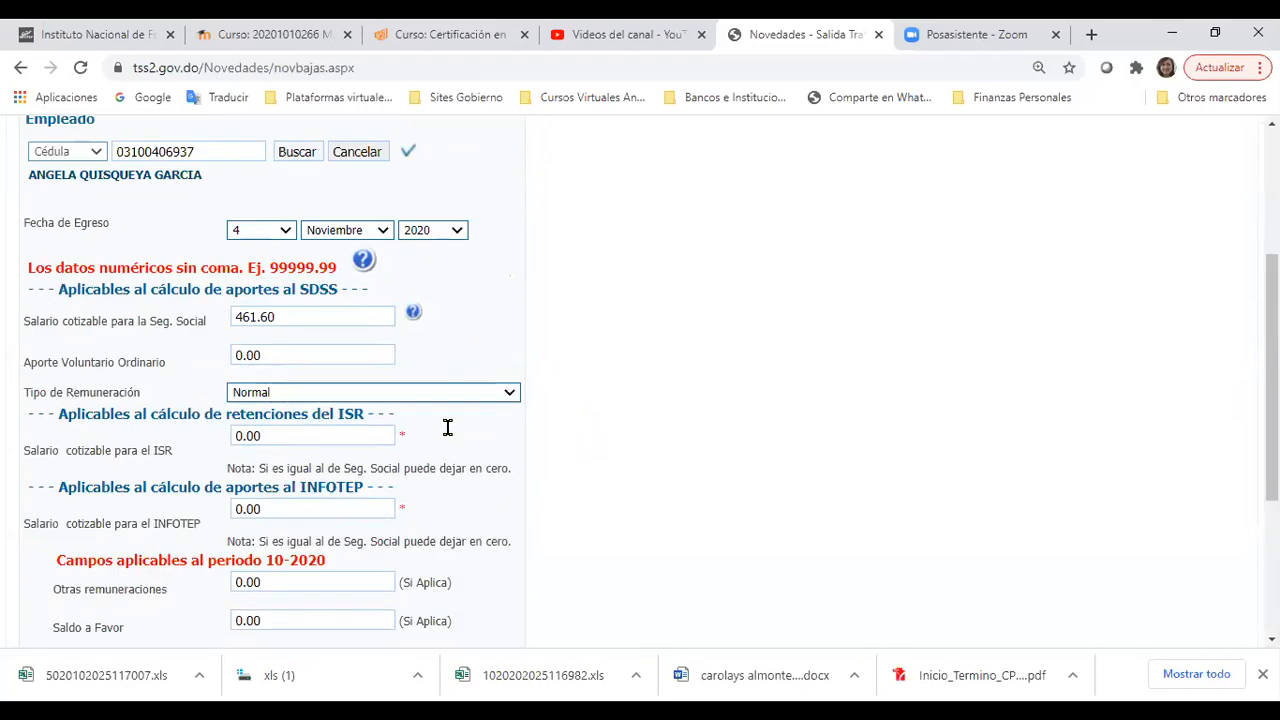
pyautogui.scroll(2, 450, 420)
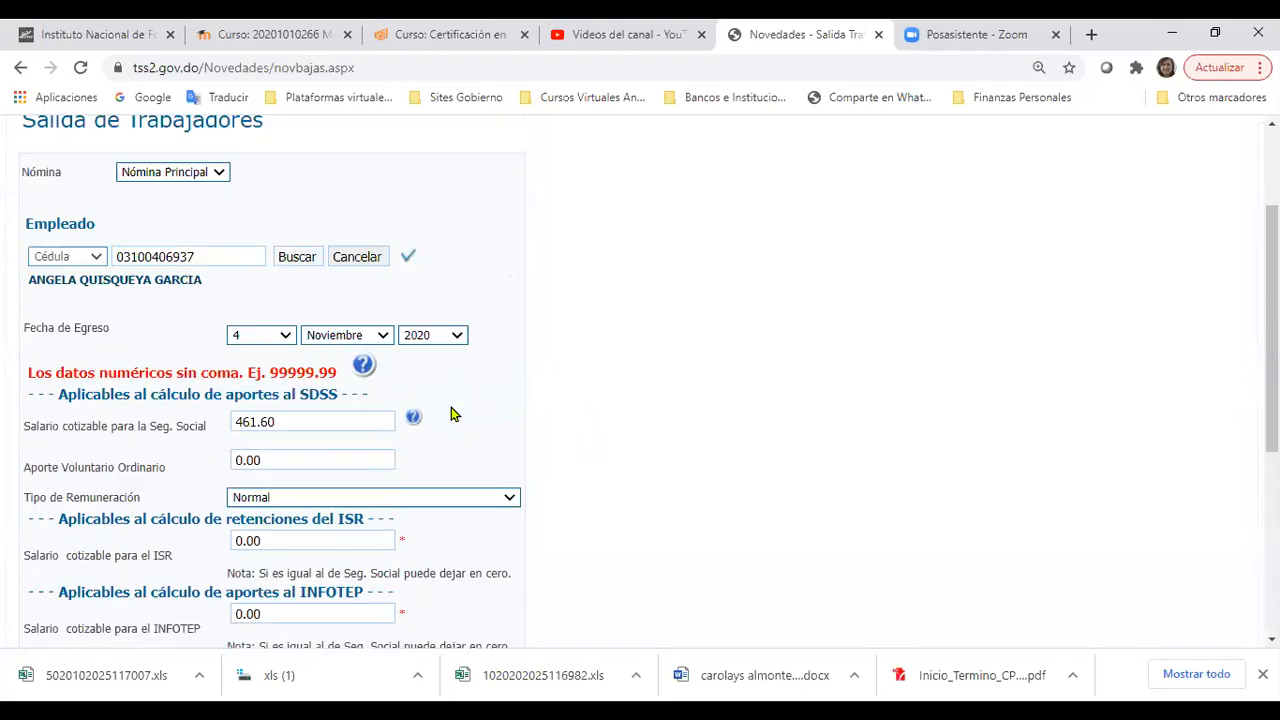
# Insert the selected worker's exit as a pending novedad
pyautogui.scroll(-5, 466, 420)
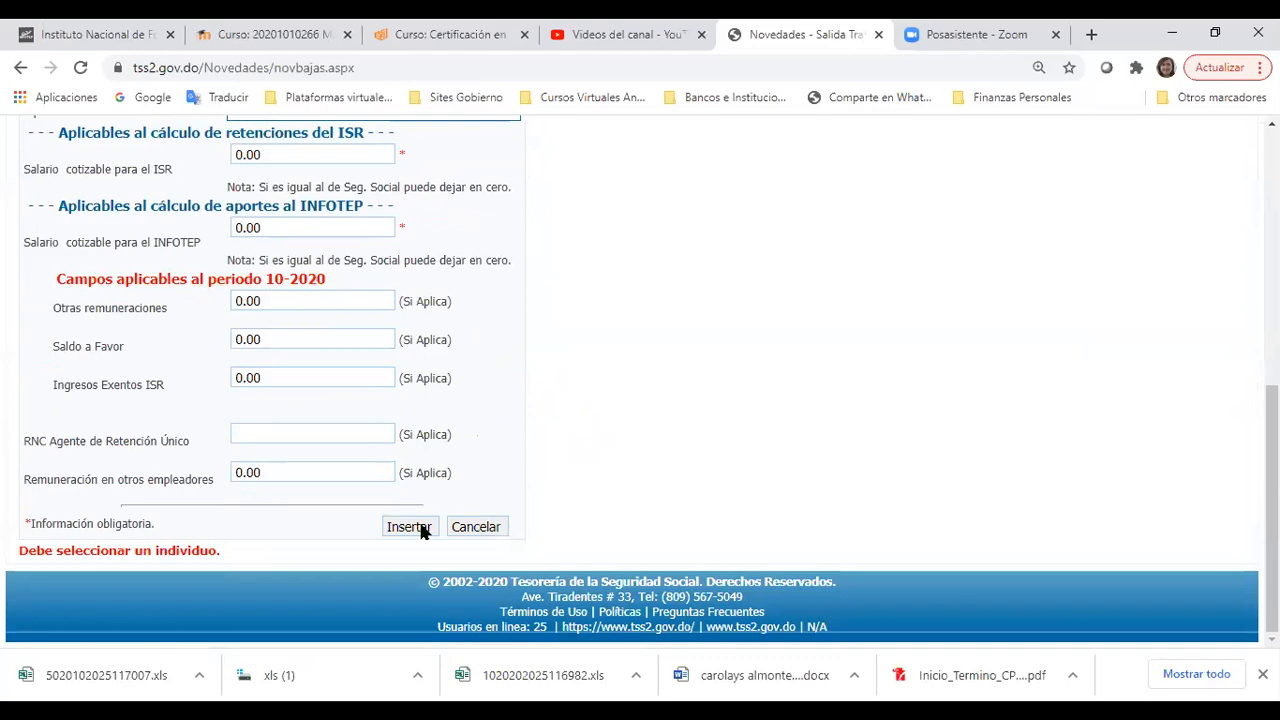
pyautogui.scroll(2, 434, 475)
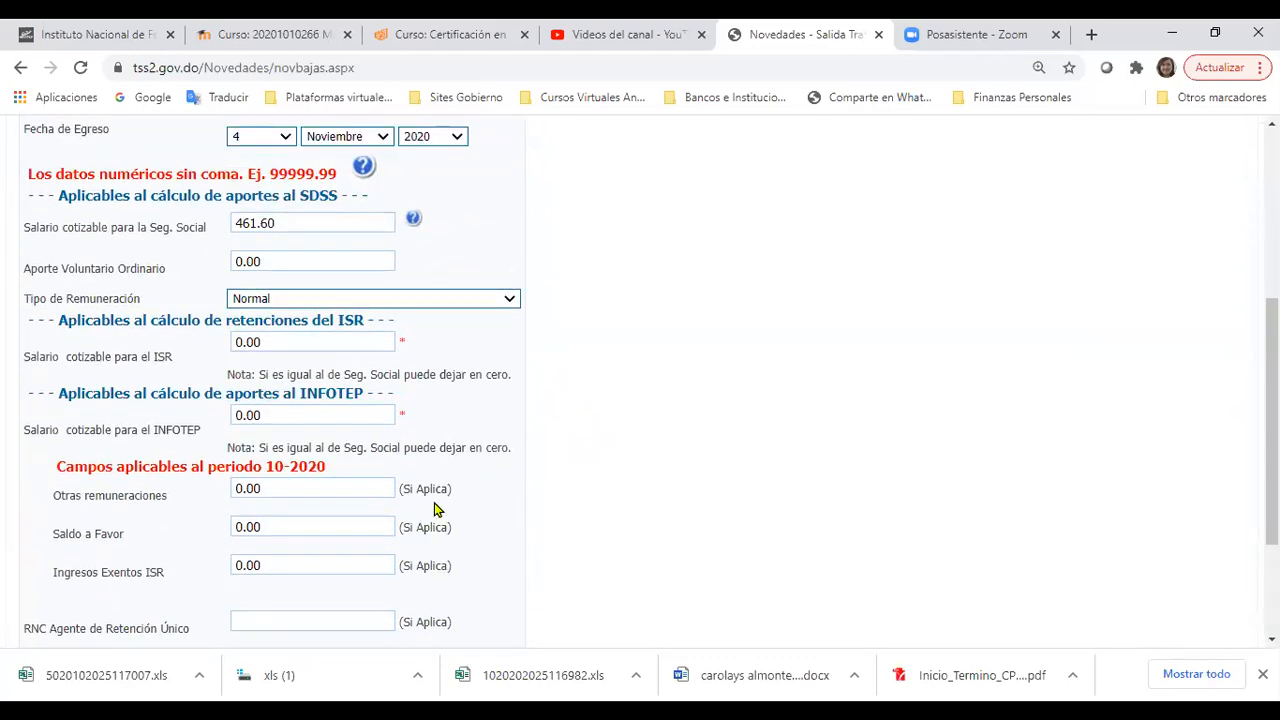
pyautogui.scroll(-2, 480, 590)
pyautogui.click(409, 527)
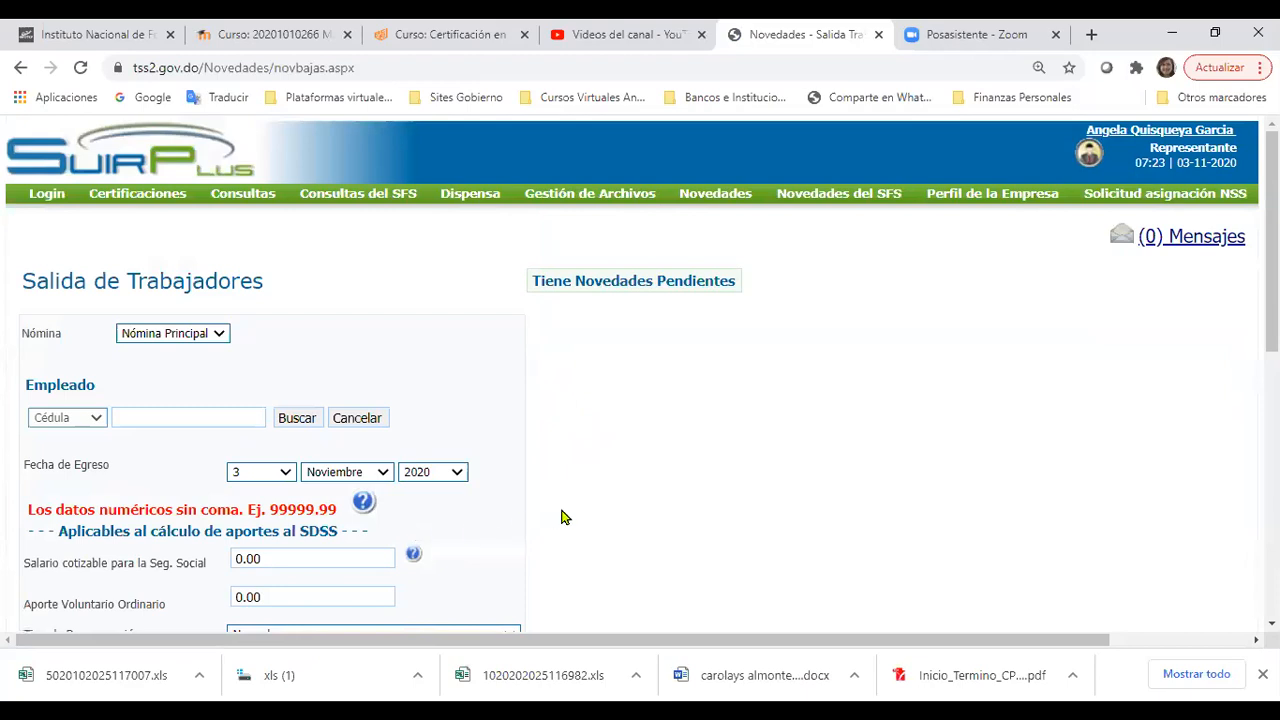
# Check the worker's record under Bajas Pendientes de Aplicar and apply the exit novedad
pyautogui.scroll(-2, 562, 516)
pyautogui.scroll(2, 588, 440)
pyautogui.scroll(-4, 735, 407)
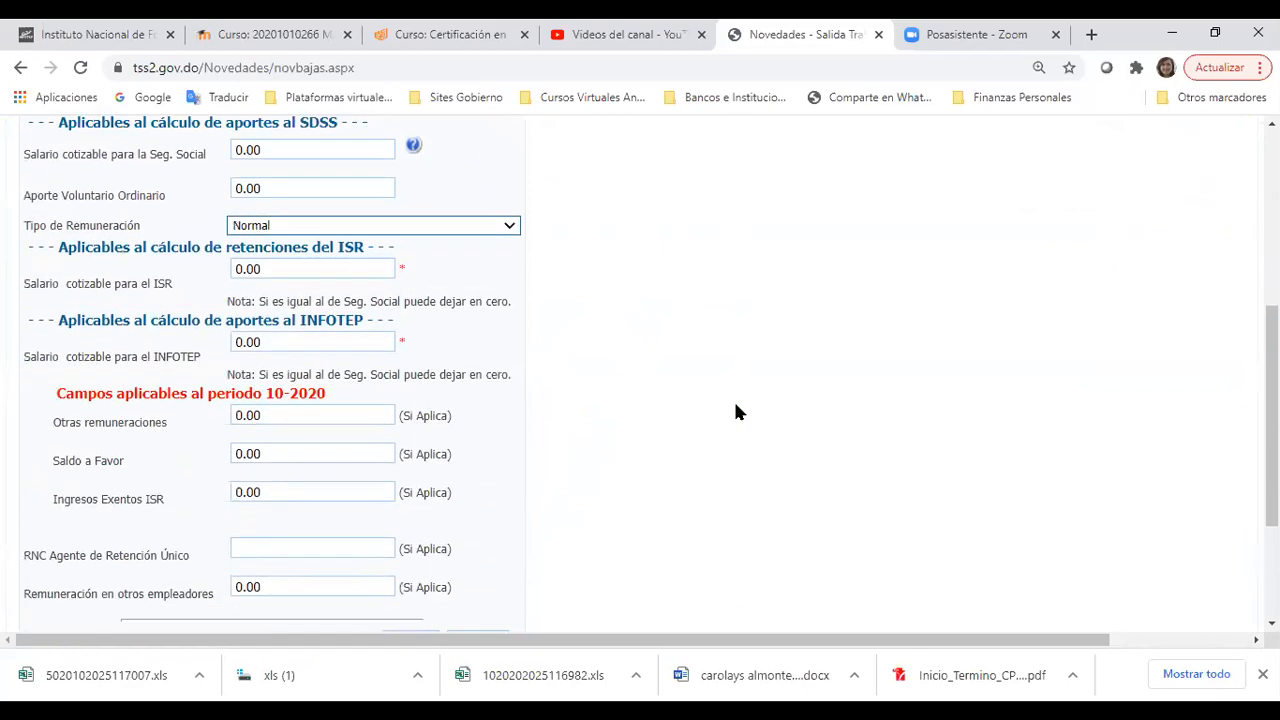
pyautogui.scroll(-2, 735, 412)
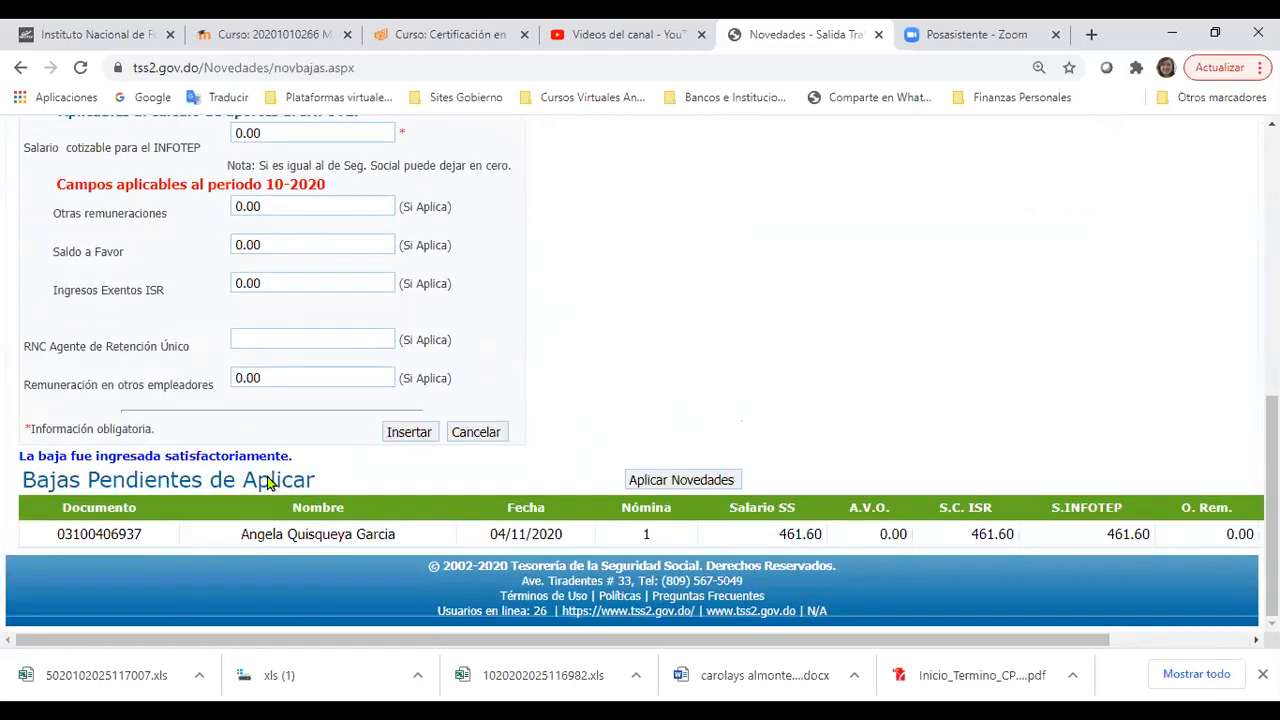
pyautogui.click(687, 482)
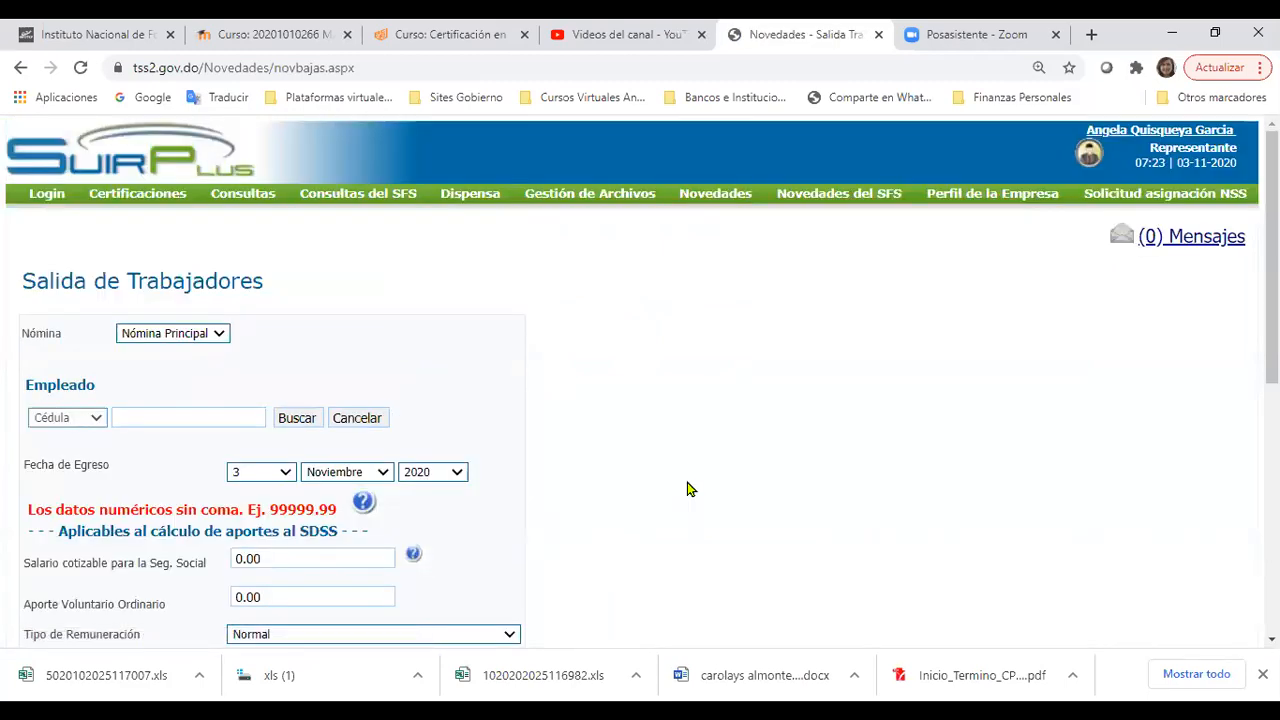
# Check the outcome of the applied exit novedad, and consult the refreshed Estado de Cuenta for the TSS payment notification
pyautogui.scroll(-5, 687, 489)
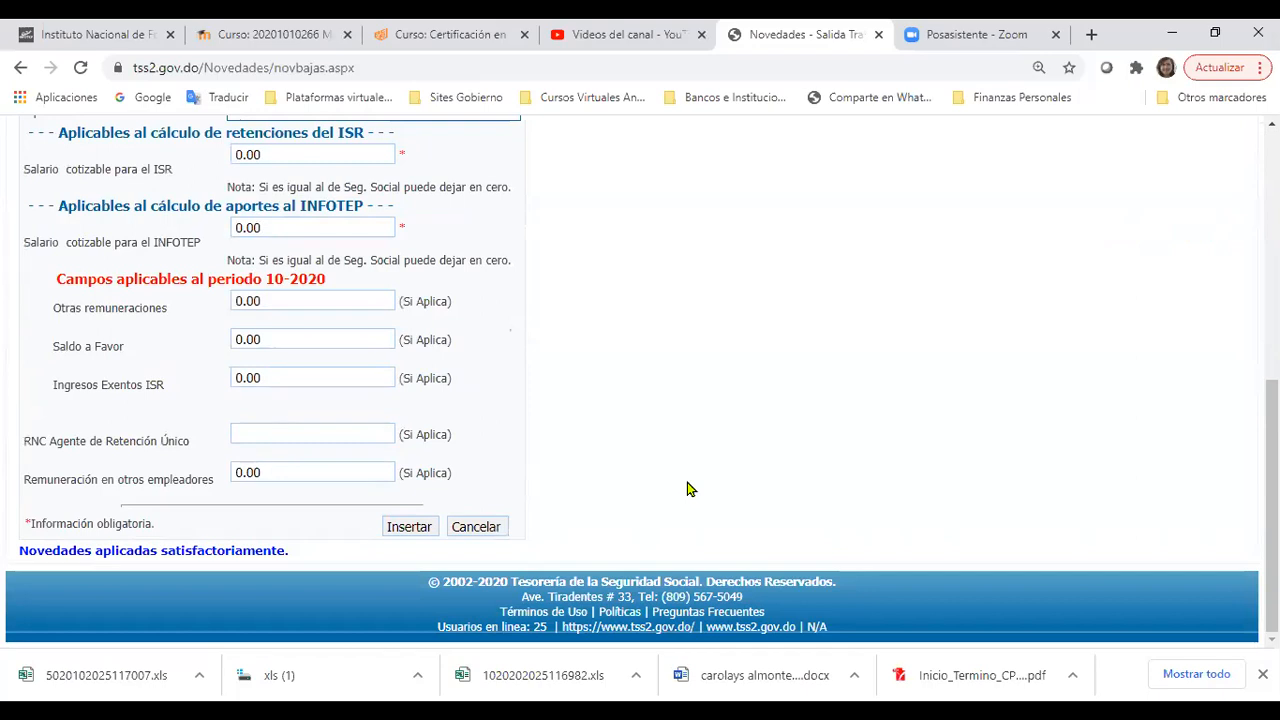
pyautogui.scroll(5, 687, 489)
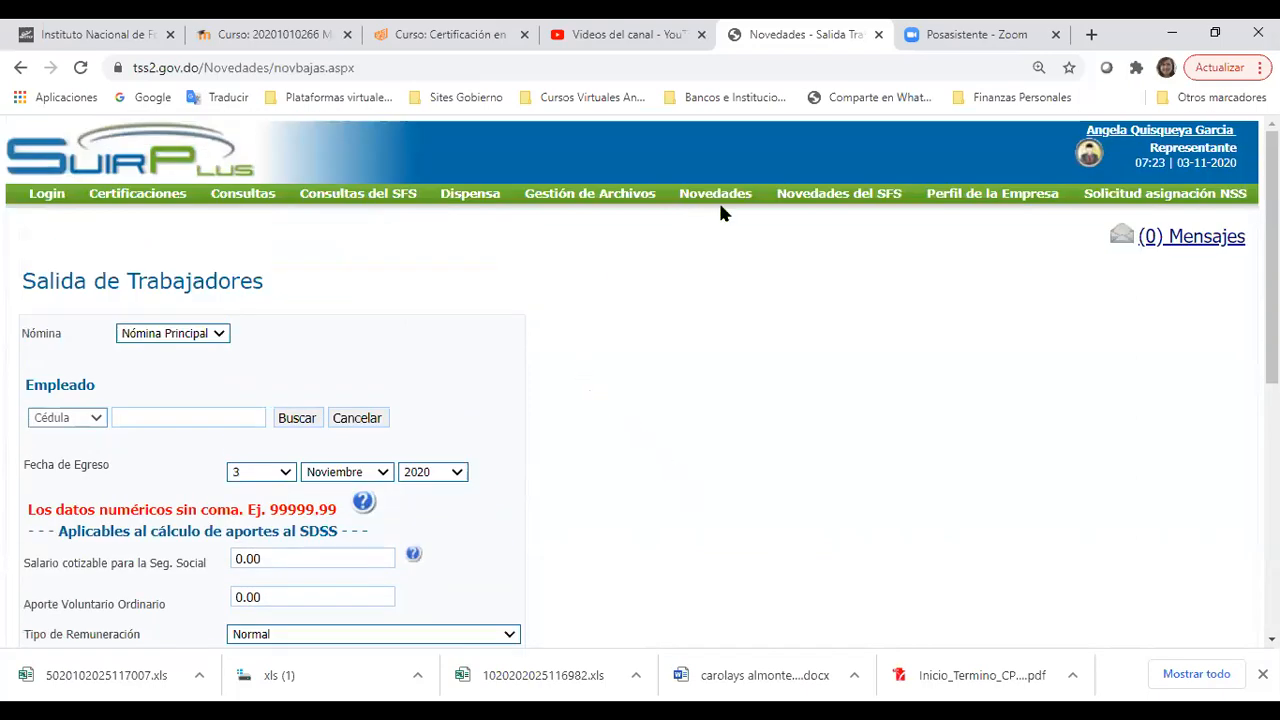
pyautogui.moveTo(716, 198)
pyautogui.moveTo(243, 194)
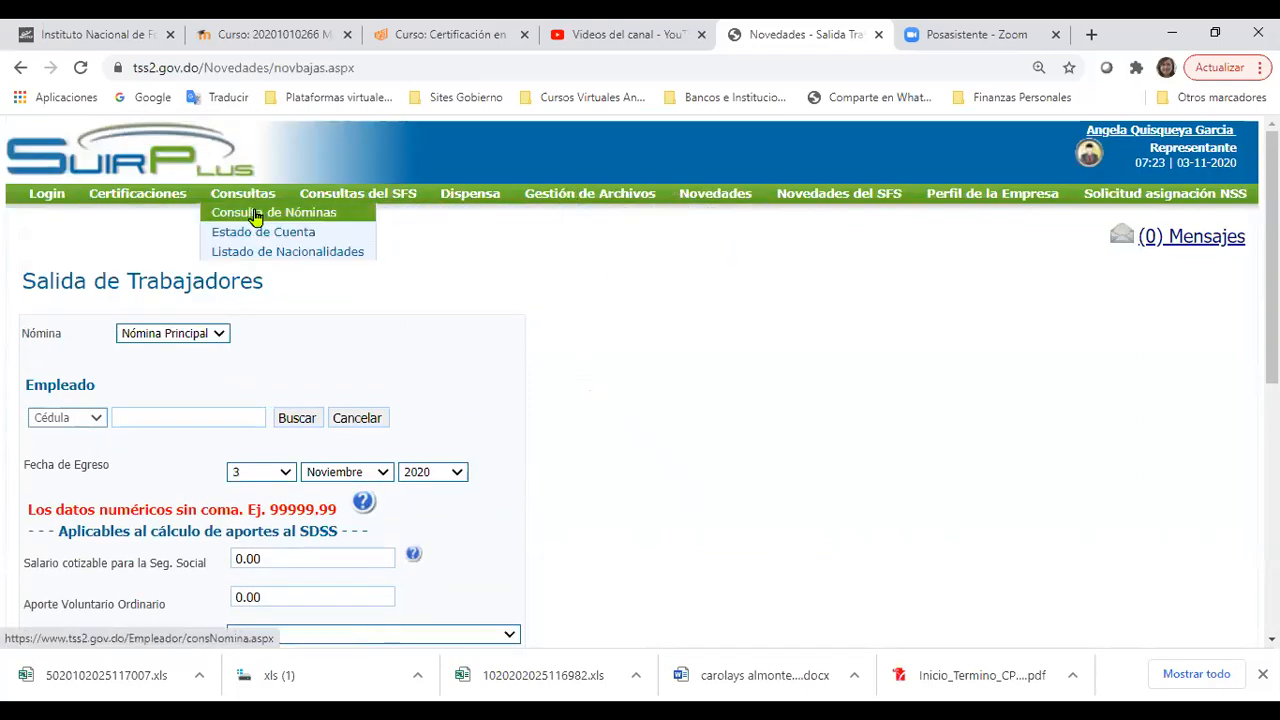
pyautogui.click(256, 241)
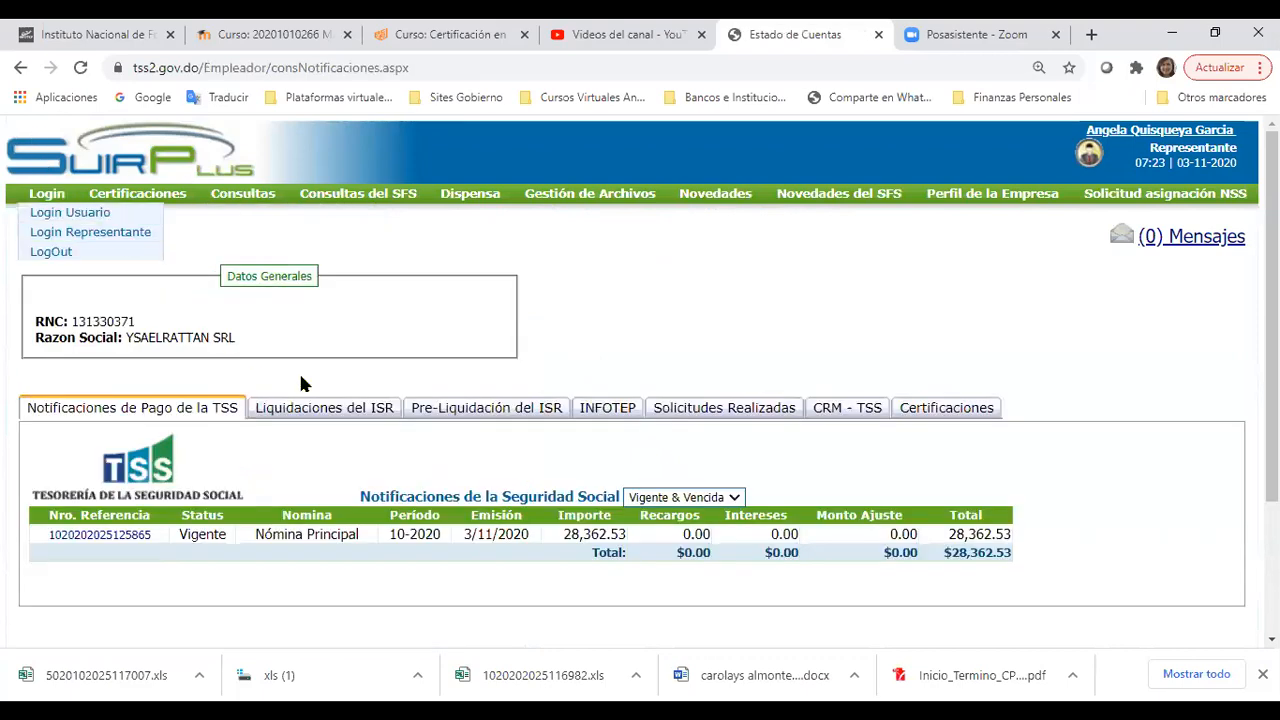
pyautogui.click(80, 69)
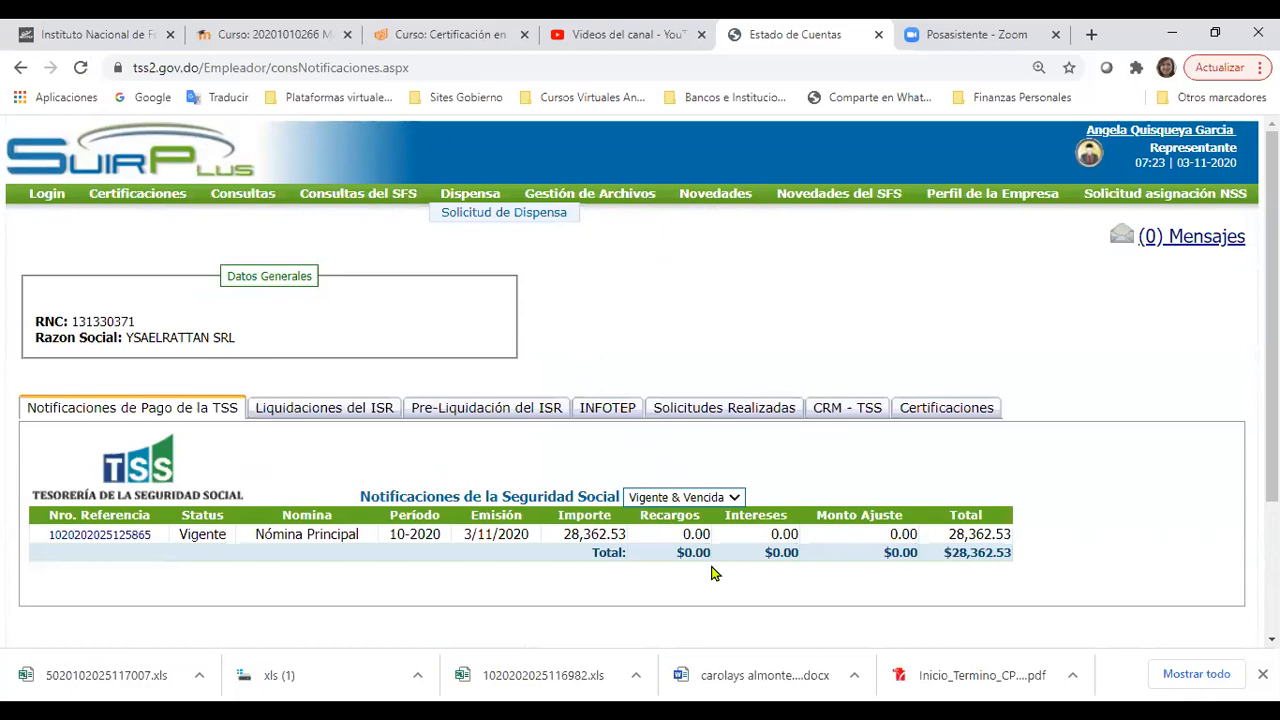
pyautogui.click(80, 69)
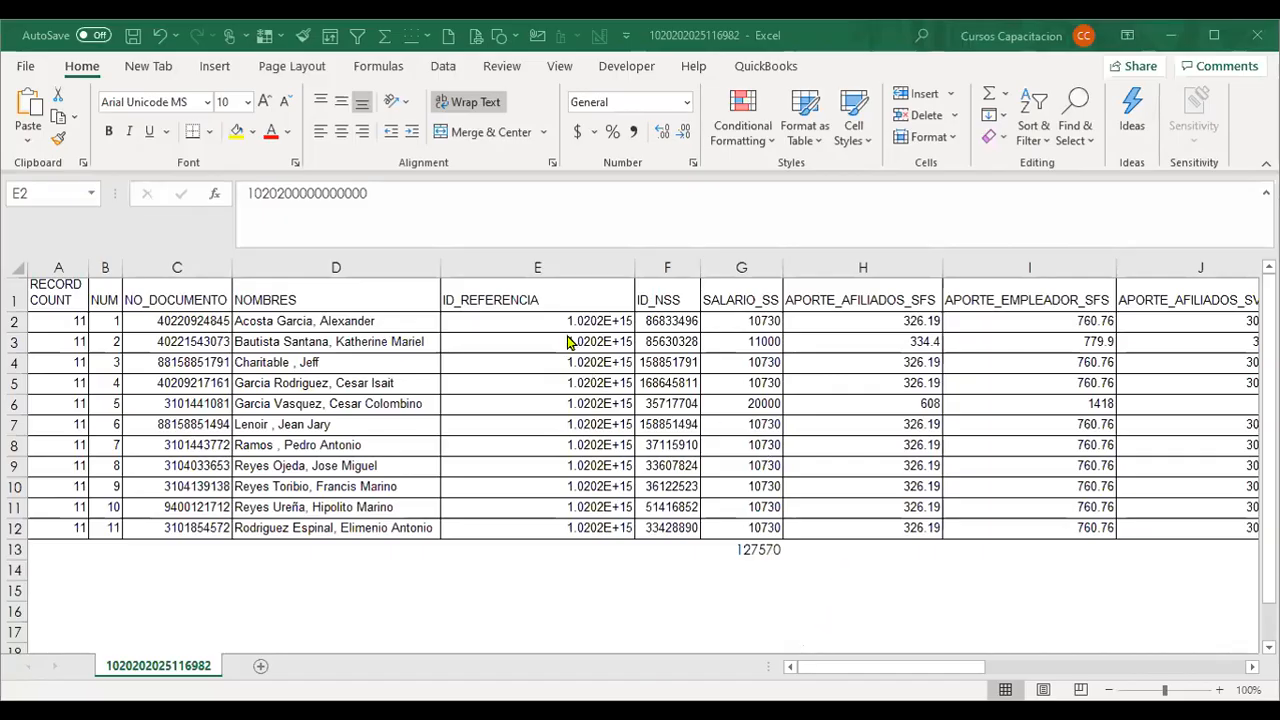
pyautogui.click(580, 321)
pyautogui.moveTo(580, 329); pyautogui.dragTo(590, 530)
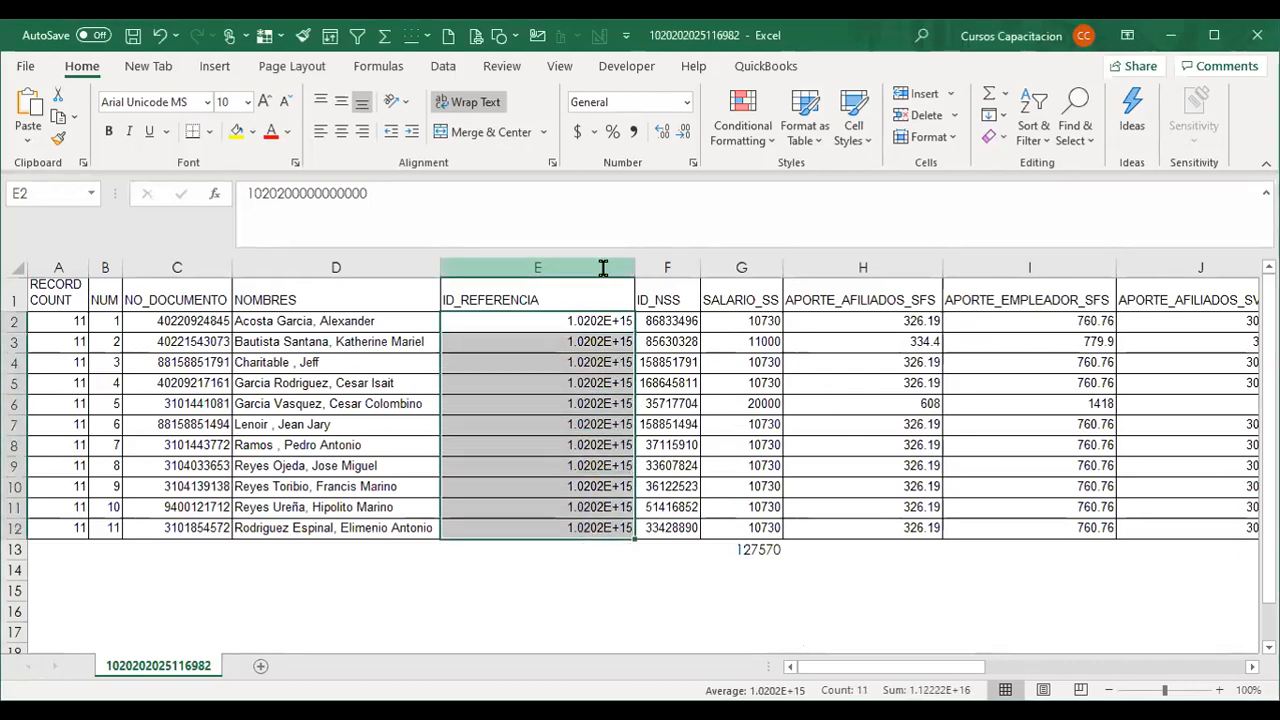
pyautogui.click(661, 134)
pyautogui.click(661, 134)
pyautogui.click(661, 134)
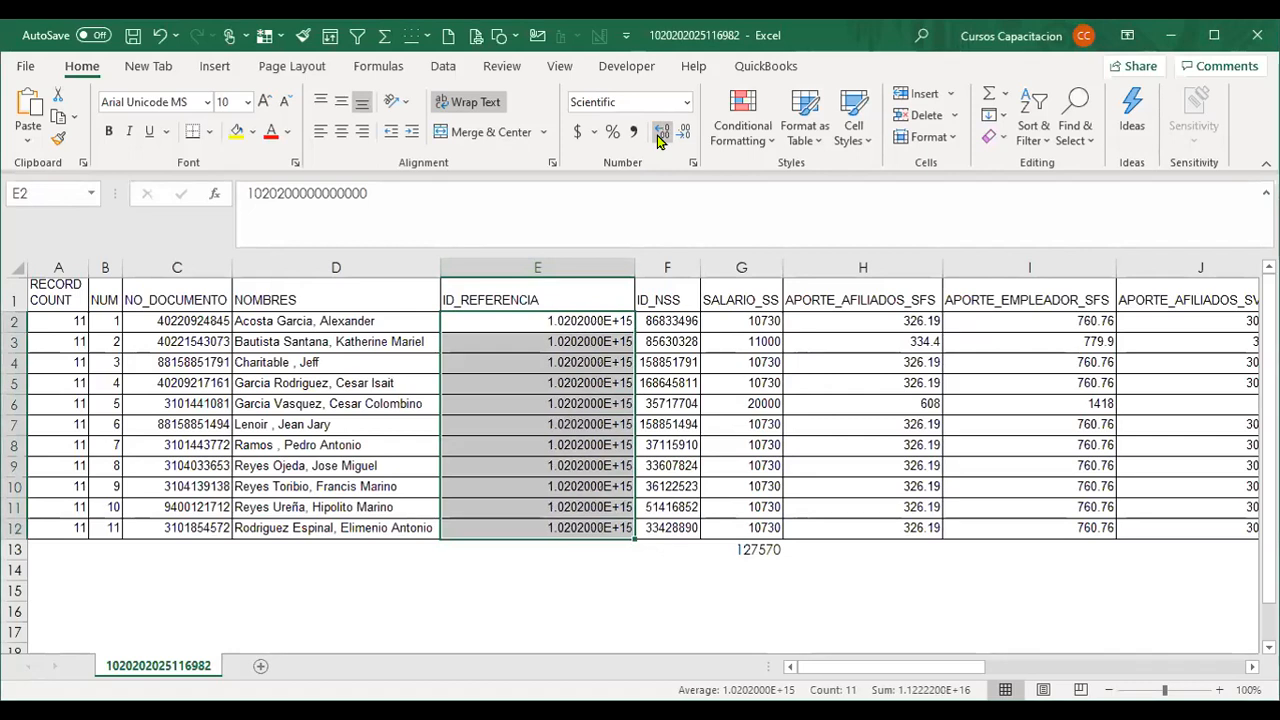
# Format the ID_REFERENCIA values in E2:E12 as Number with 0 decimal places
pyautogui.rightClick(576, 341)
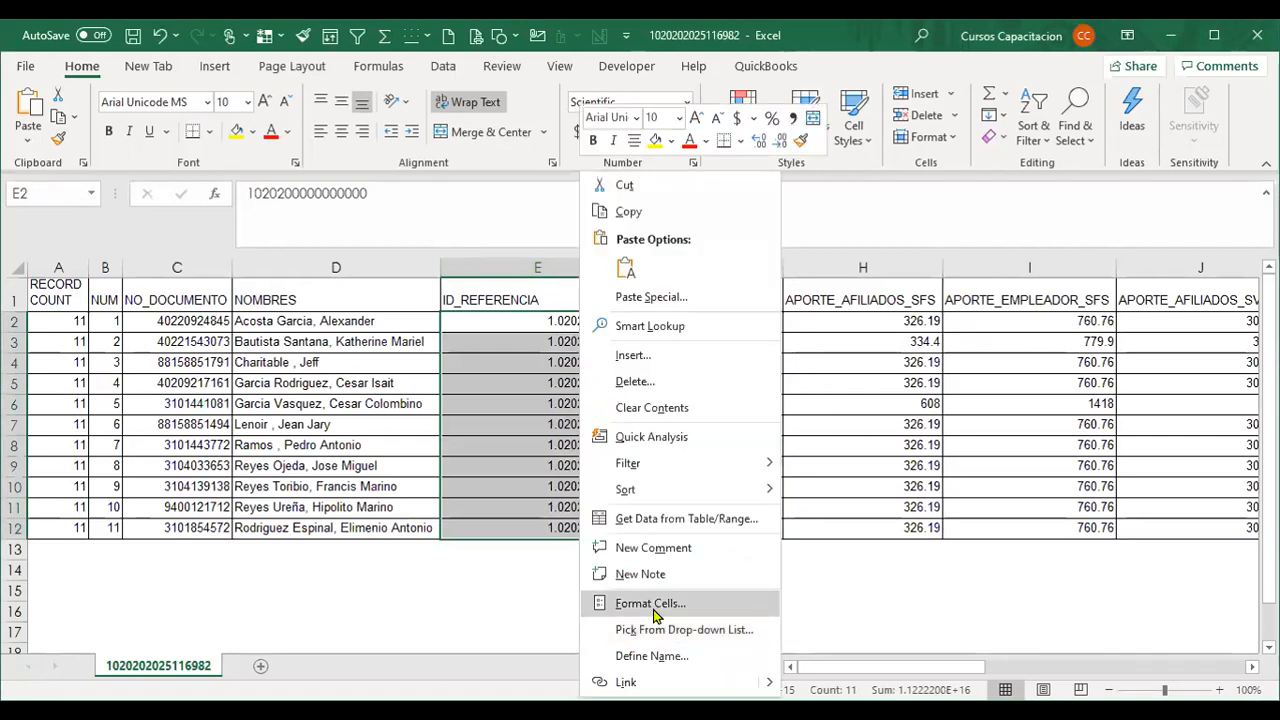
pyautogui.click(651, 602)
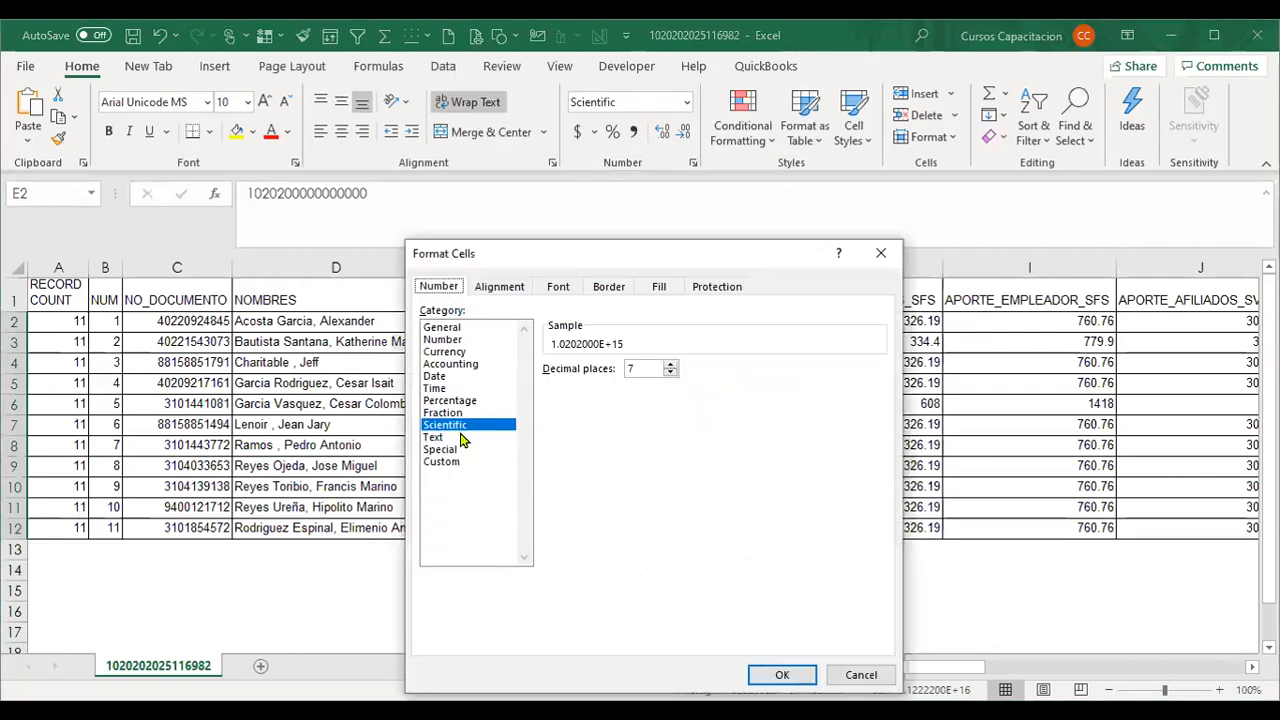
pyautogui.click(447, 340)
pyautogui.click(670, 373)
pyautogui.click(670, 373)
pyautogui.click(670, 373)
pyautogui.click(670, 373)
pyautogui.click(670, 373)
pyautogui.click(670, 373)
pyautogui.click(670, 373)
pyautogui.click(780, 675)
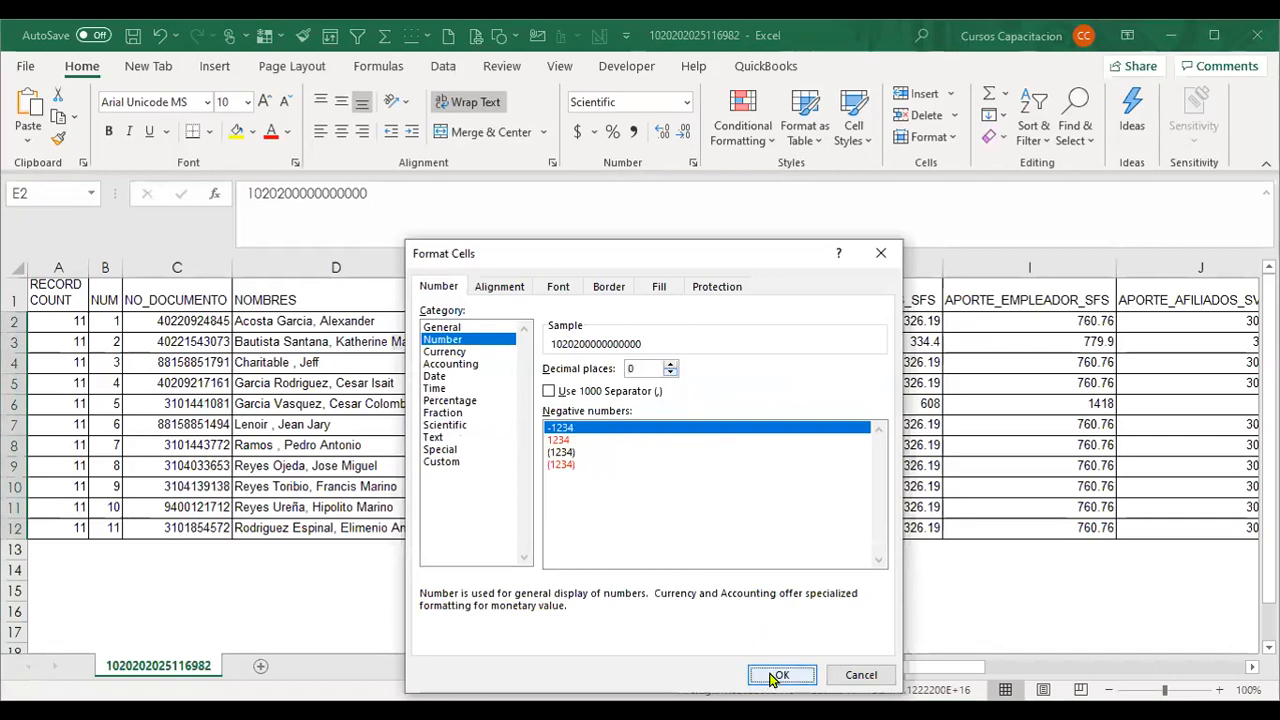
# Examine the reformatted ID_REFERENCIA values against the stored cell contents and look over the adjoining contribution columns
pyautogui.click(492, 556)
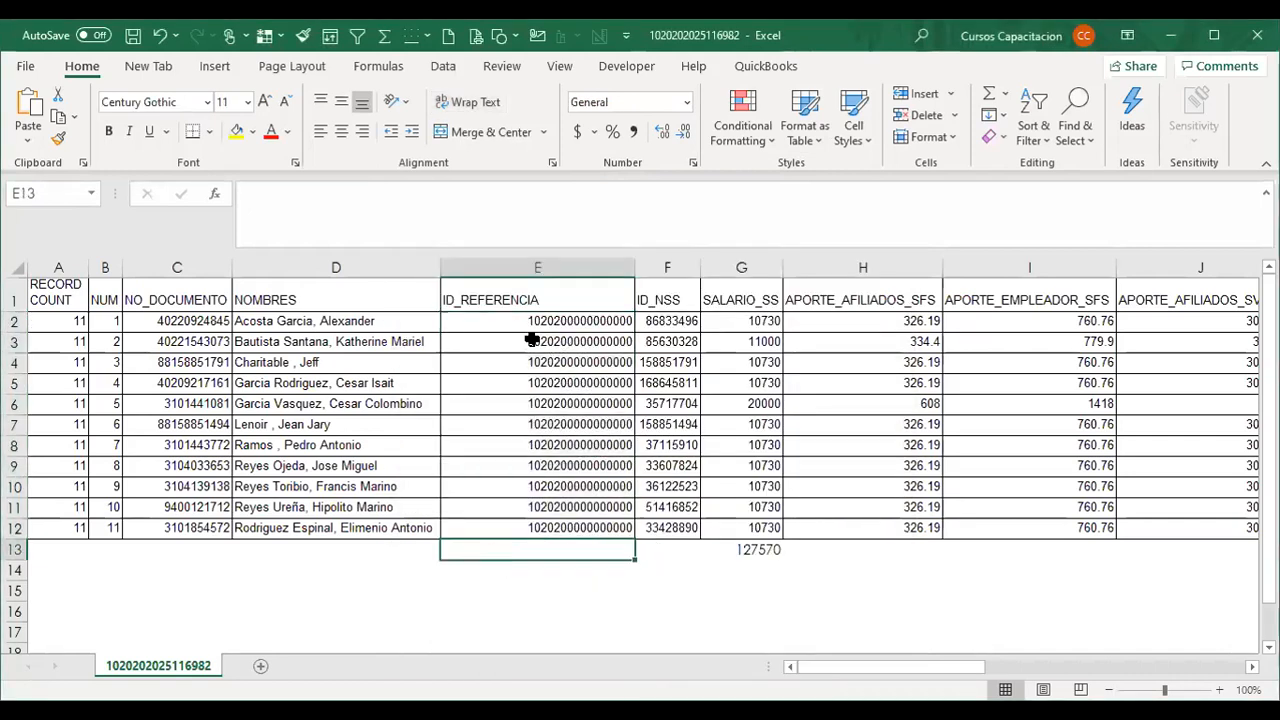
pyautogui.click(595, 342)
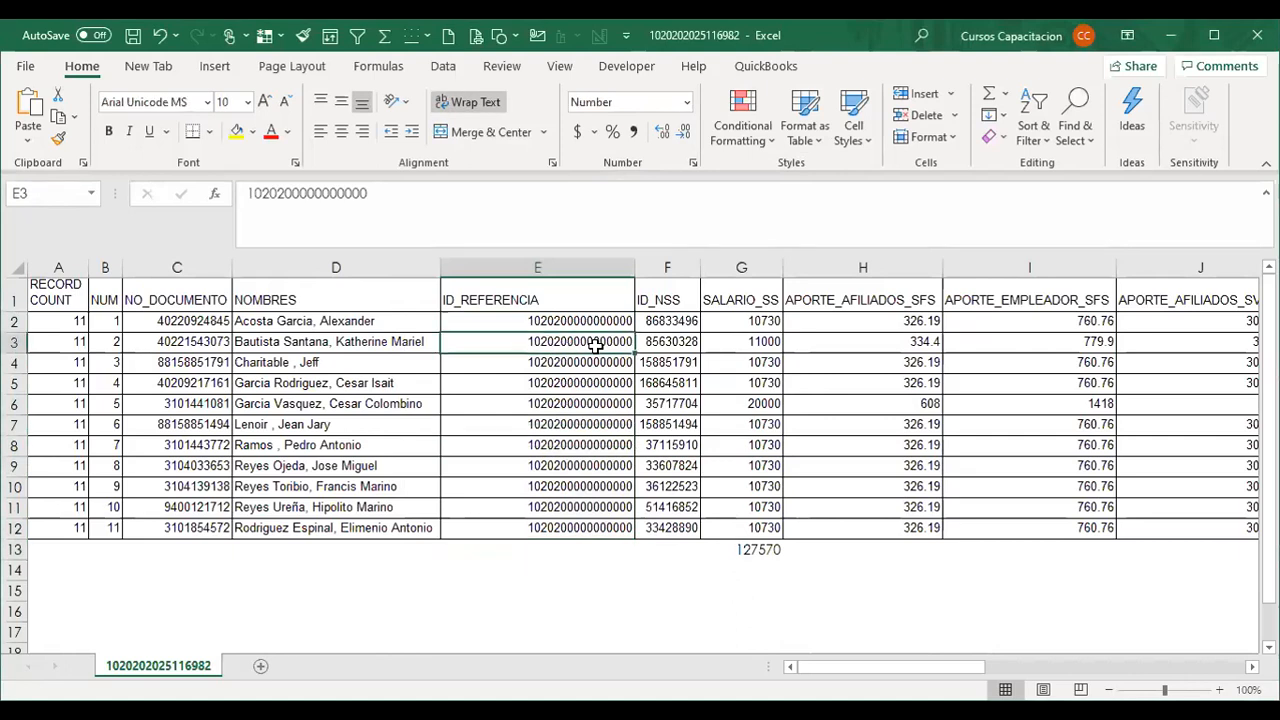
pyautogui.click(519, 588)
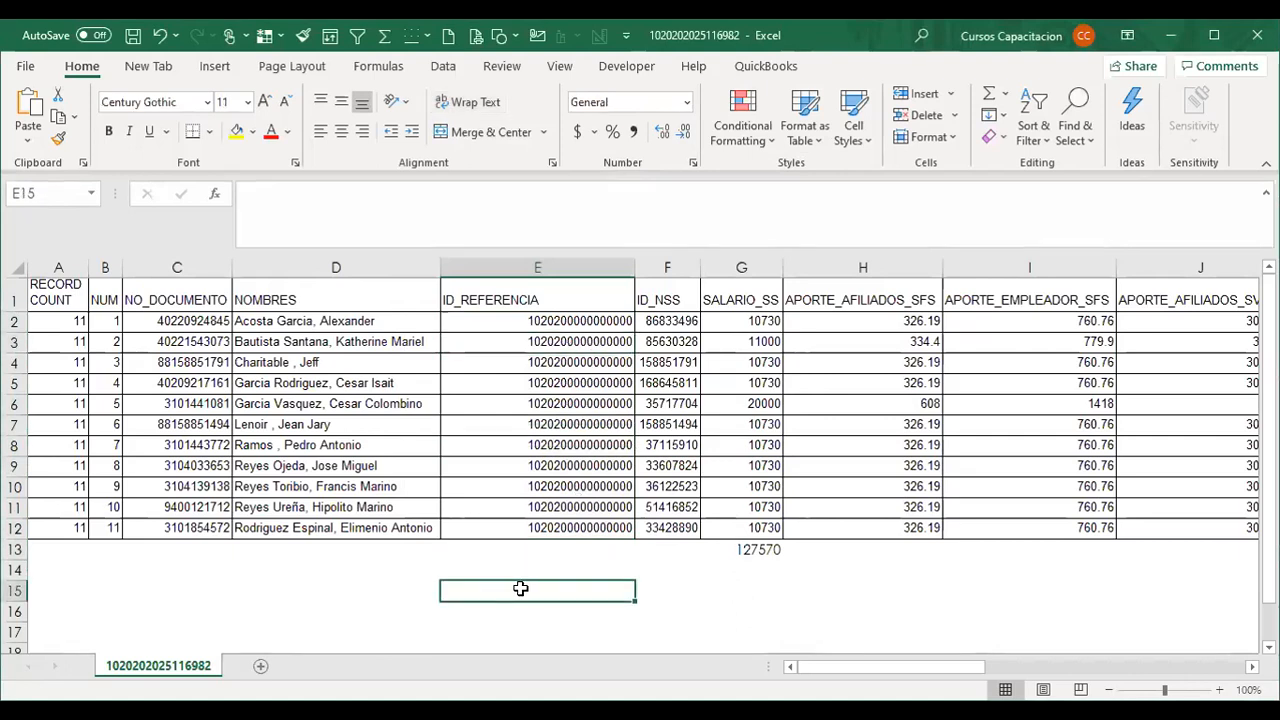
pyautogui.moveTo(820, 677); pyautogui.dragTo(839, 675)
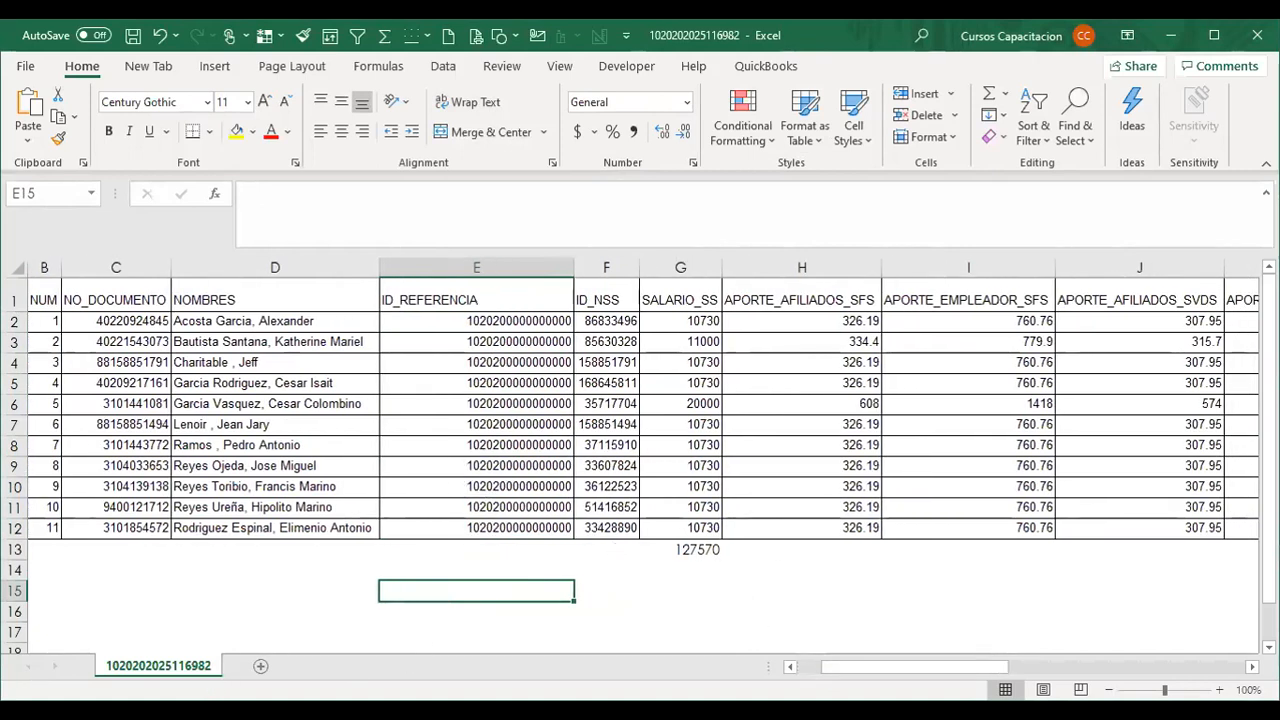
pyautogui.click(549, 430)
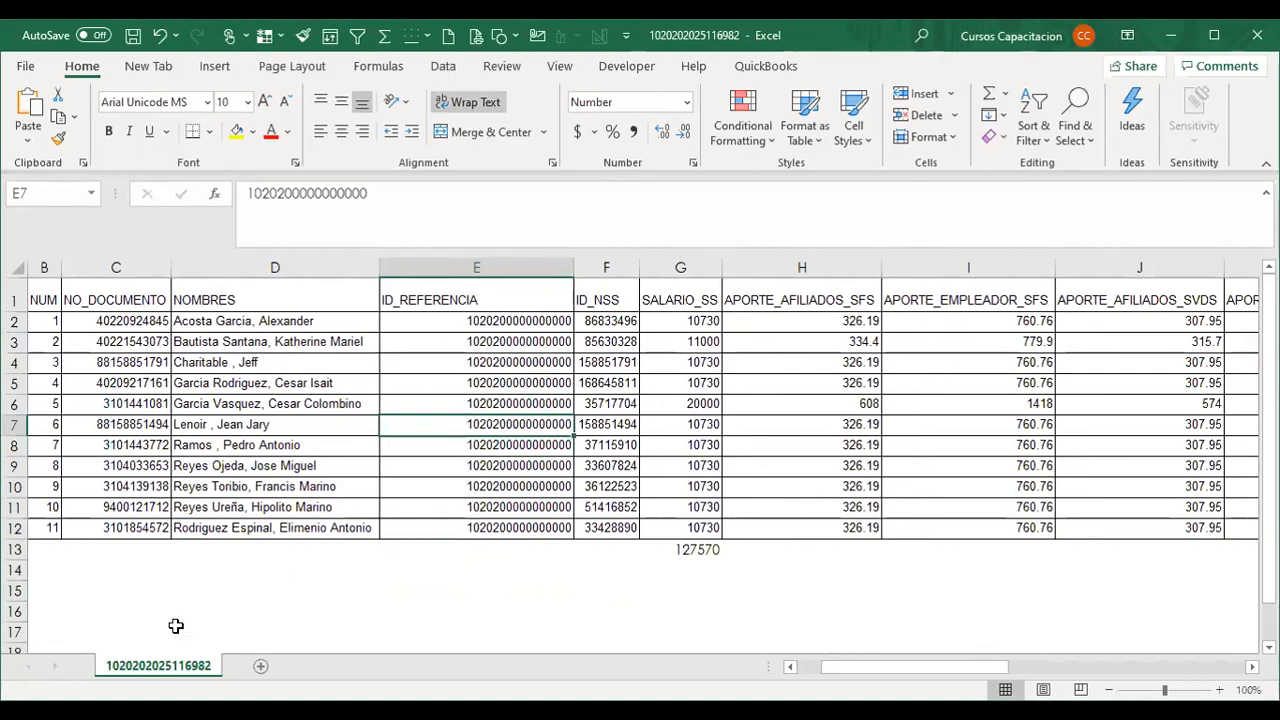
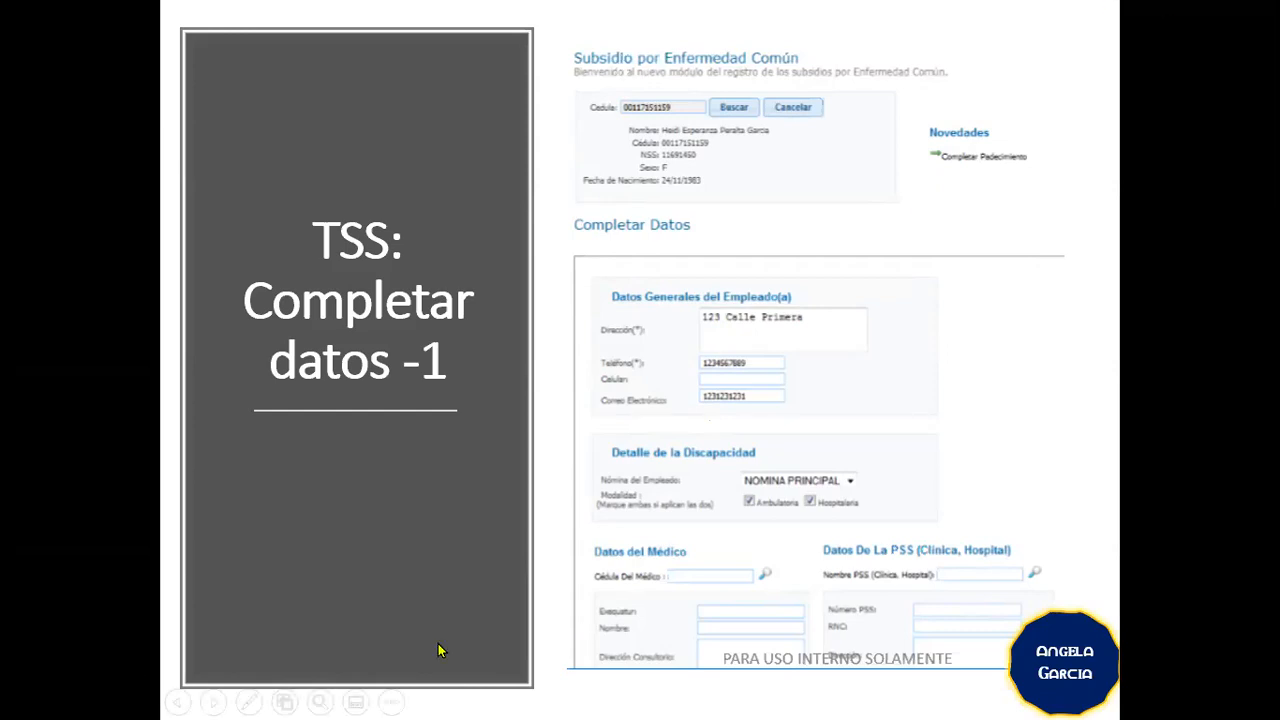
pyautogui.click(319, 701)
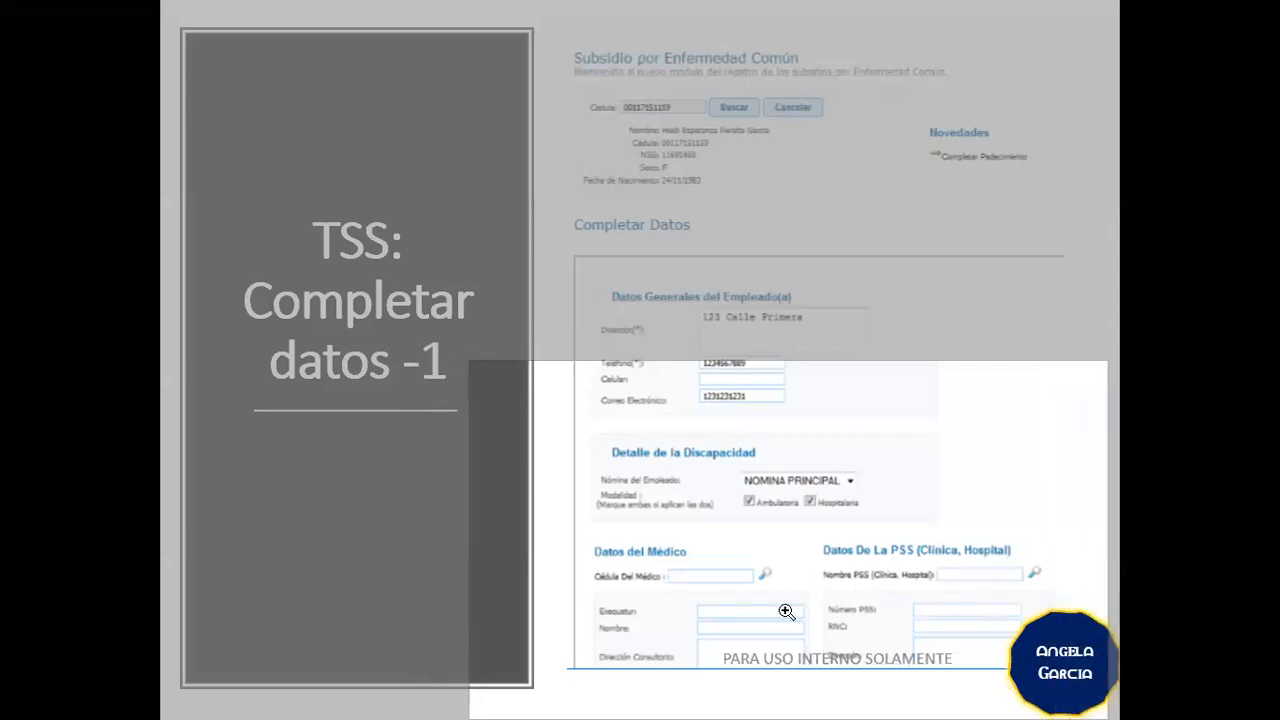
pyautogui.press('Escape')
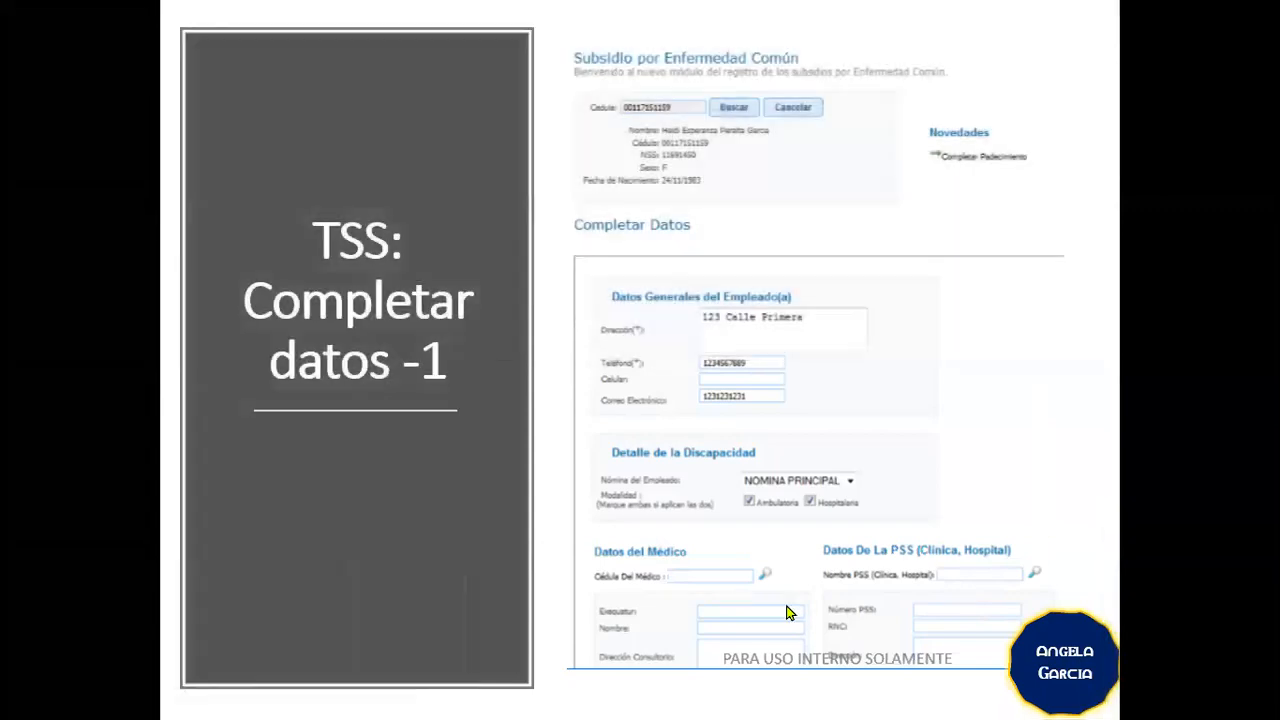
pyautogui.click(787, 600)
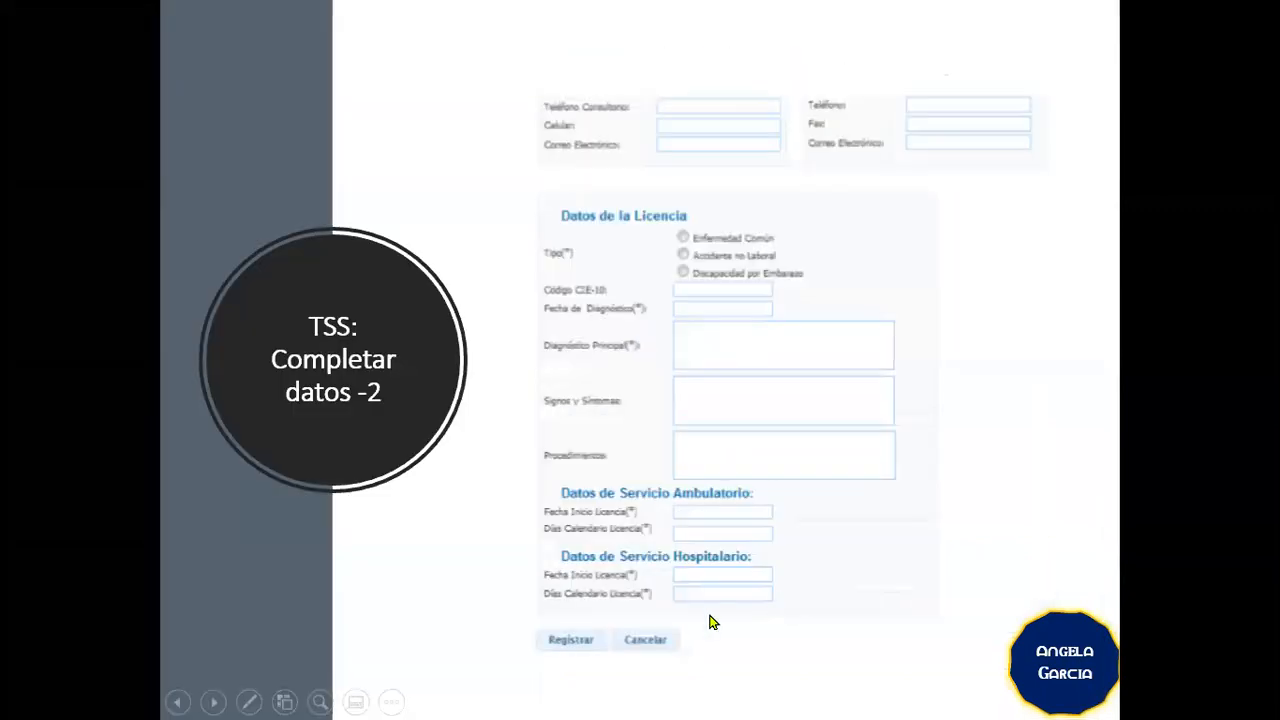
pyautogui.click(319, 701)
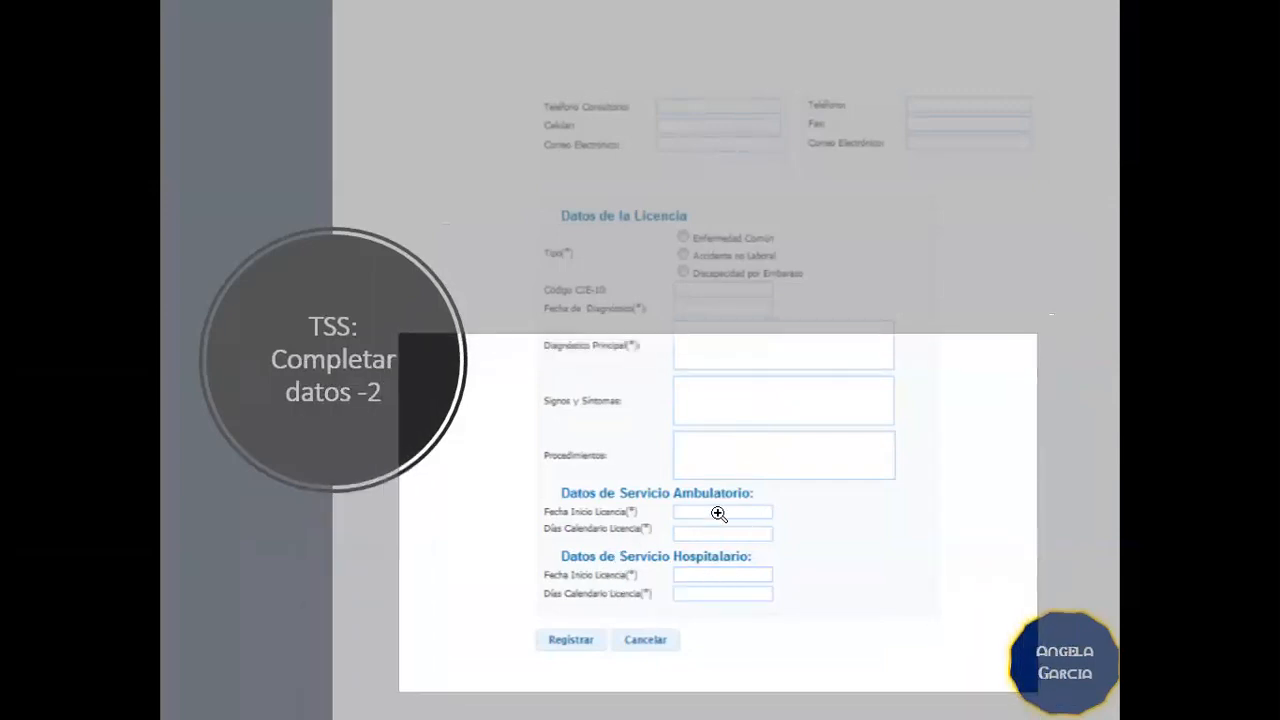
pyautogui.click(718, 513)
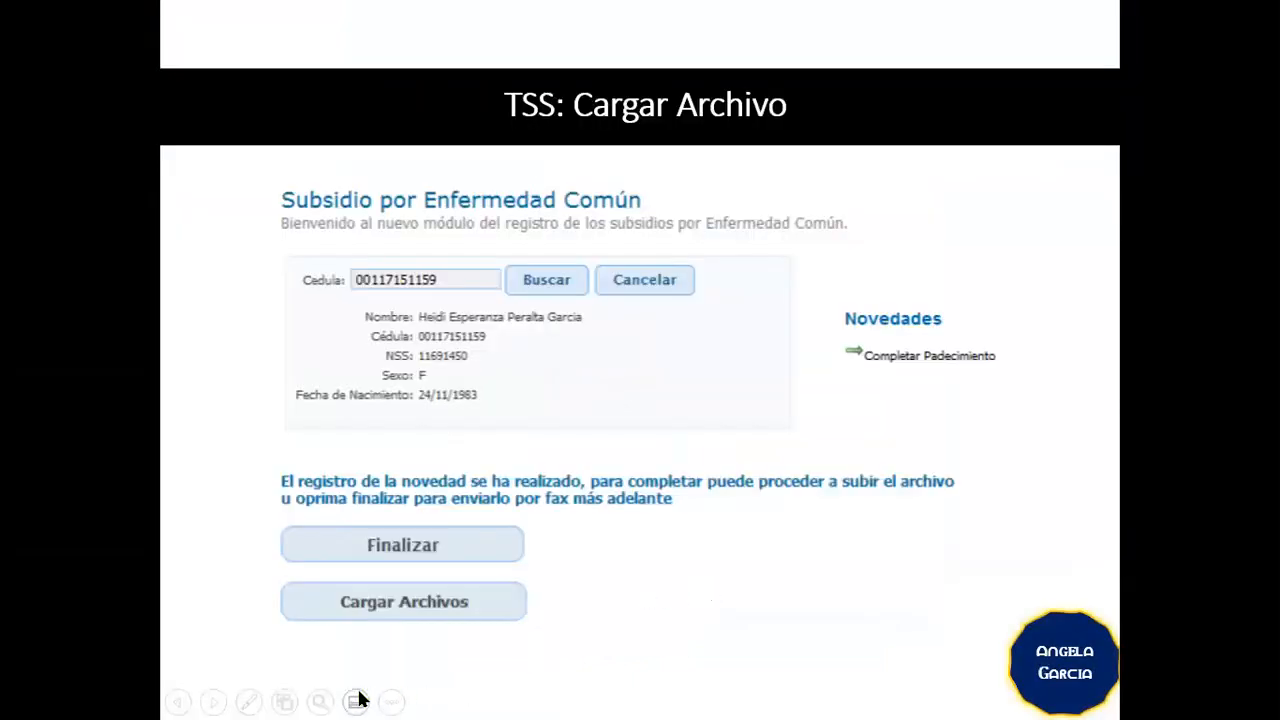
pyautogui.click(320, 701)
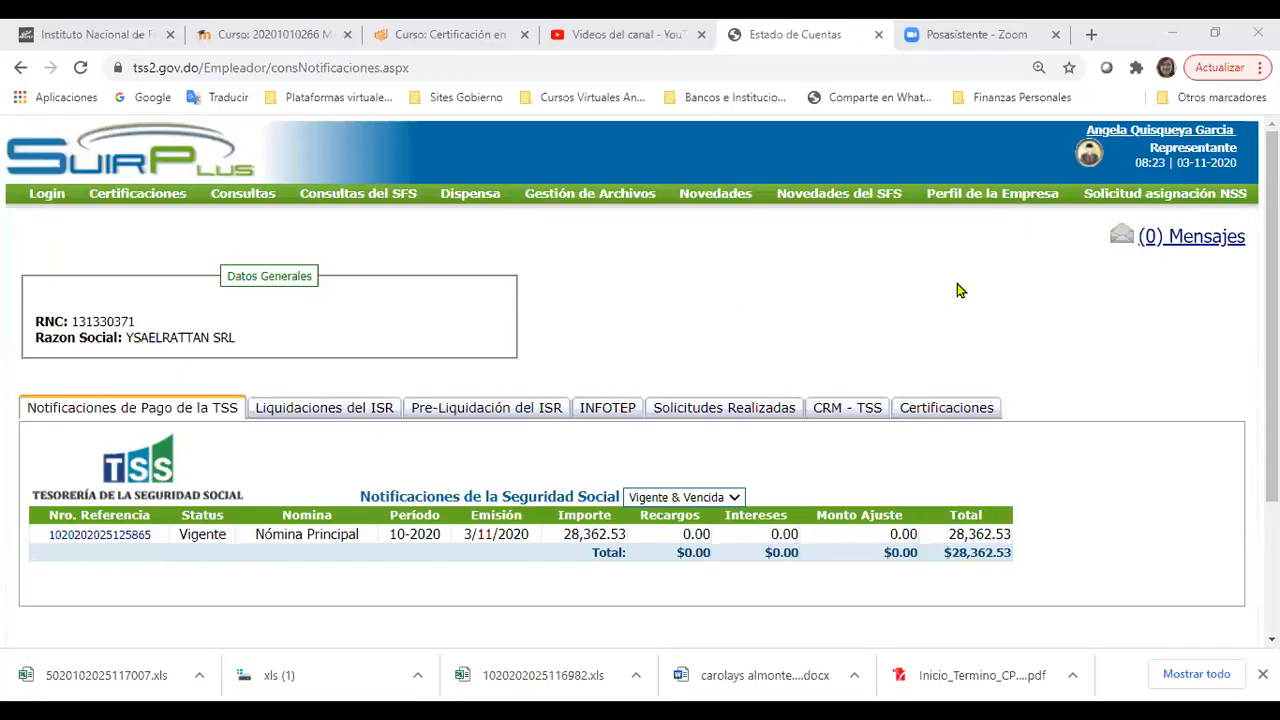
# Open the Registro Dep. Adicionales novedad in SuirPlus and cancel its confirmation-code request
pyautogui.moveTo(726, 203)
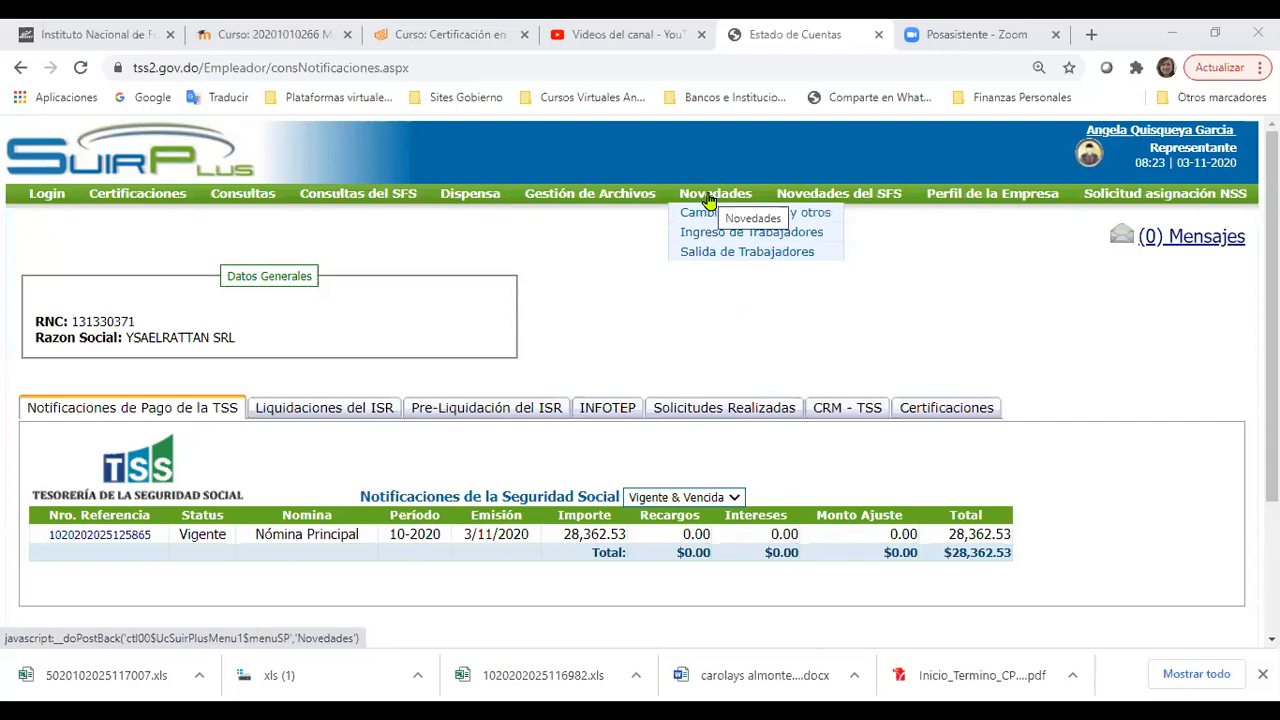
pyautogui.moveTo(806, 200)
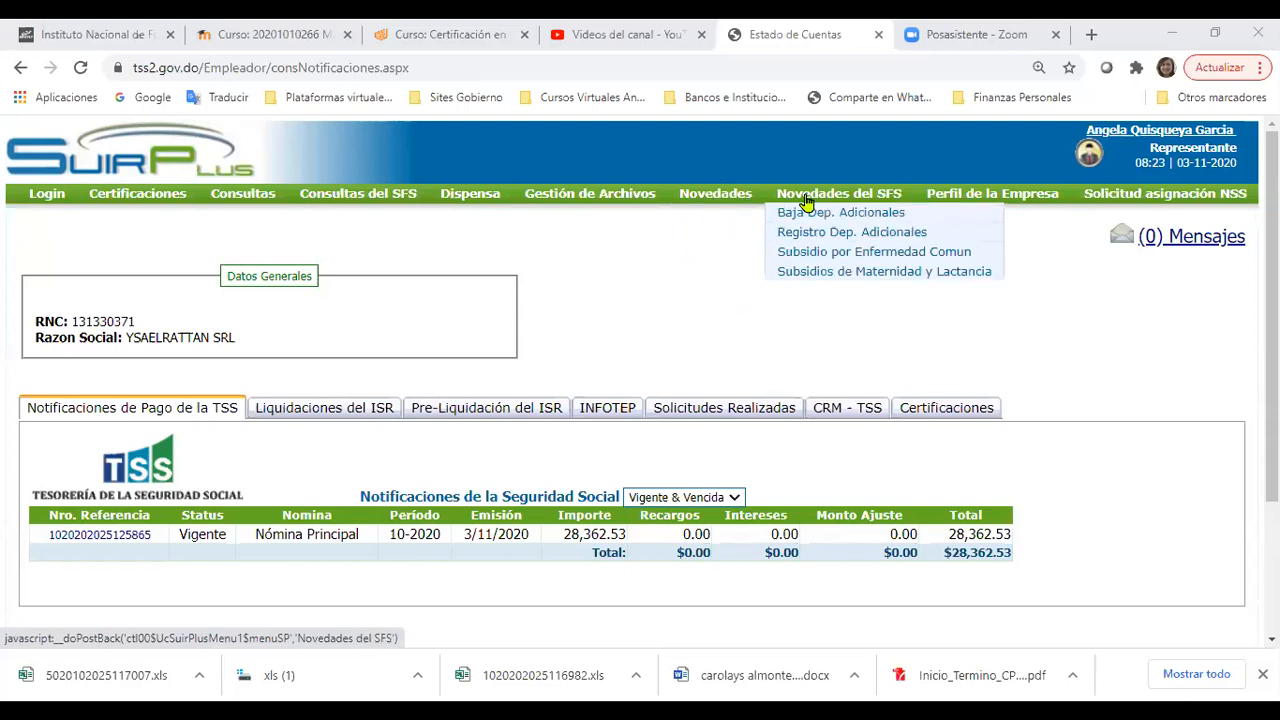
pyautogui.click(851, 233)
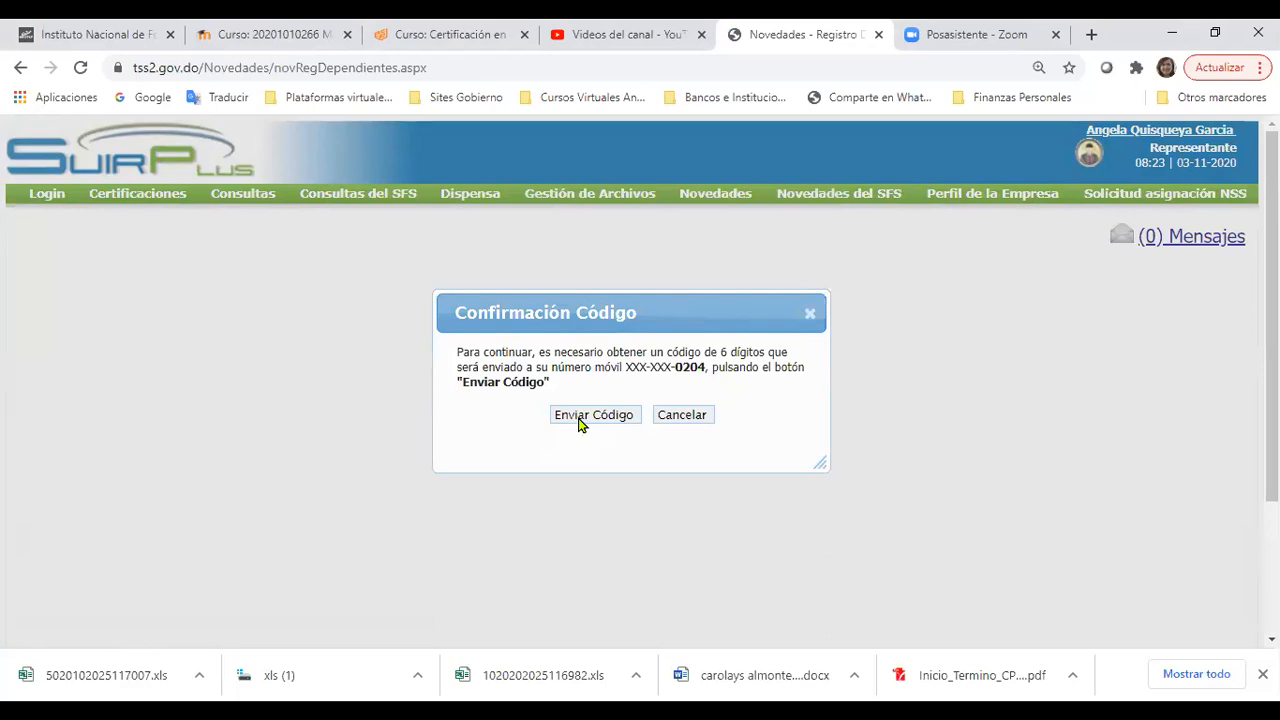
pyautogui.click(695, 416)
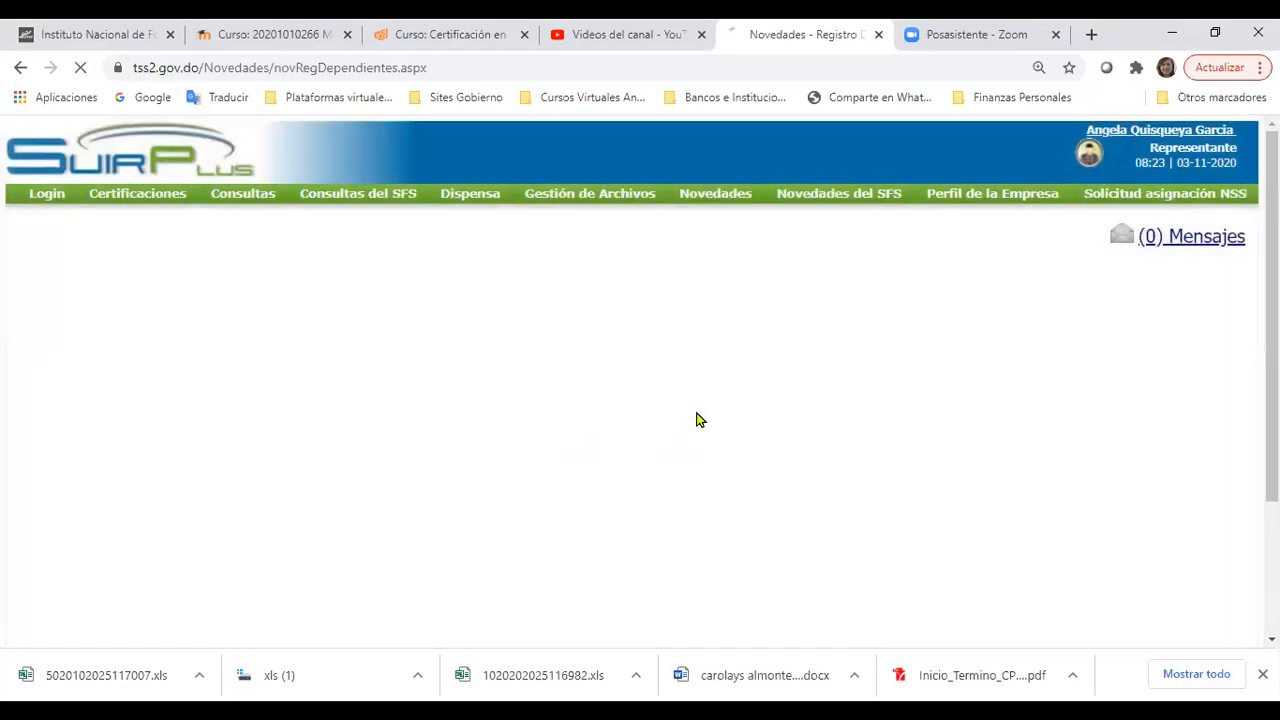
# Open the Bajas de Dependientes Adicionales form and look over its Nómina and Cédula search fields
pyautogui.moveTo(823, 200)
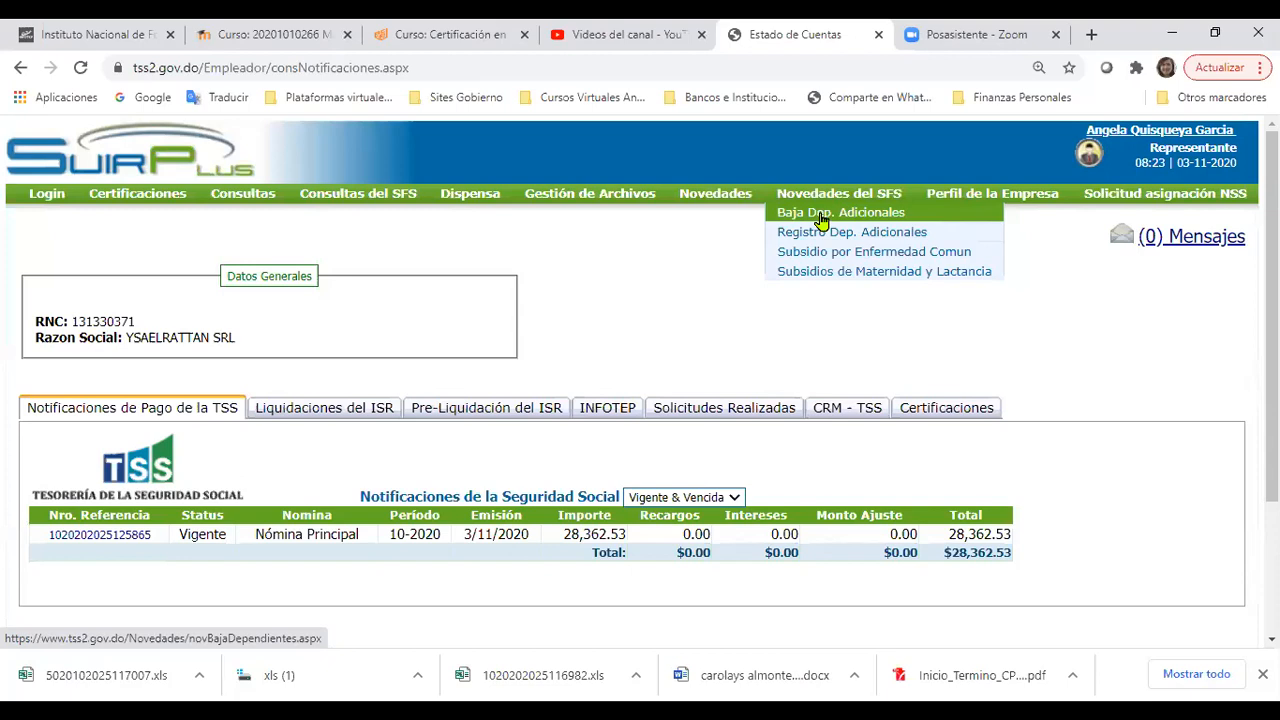
pyautogui.click(820, 220)
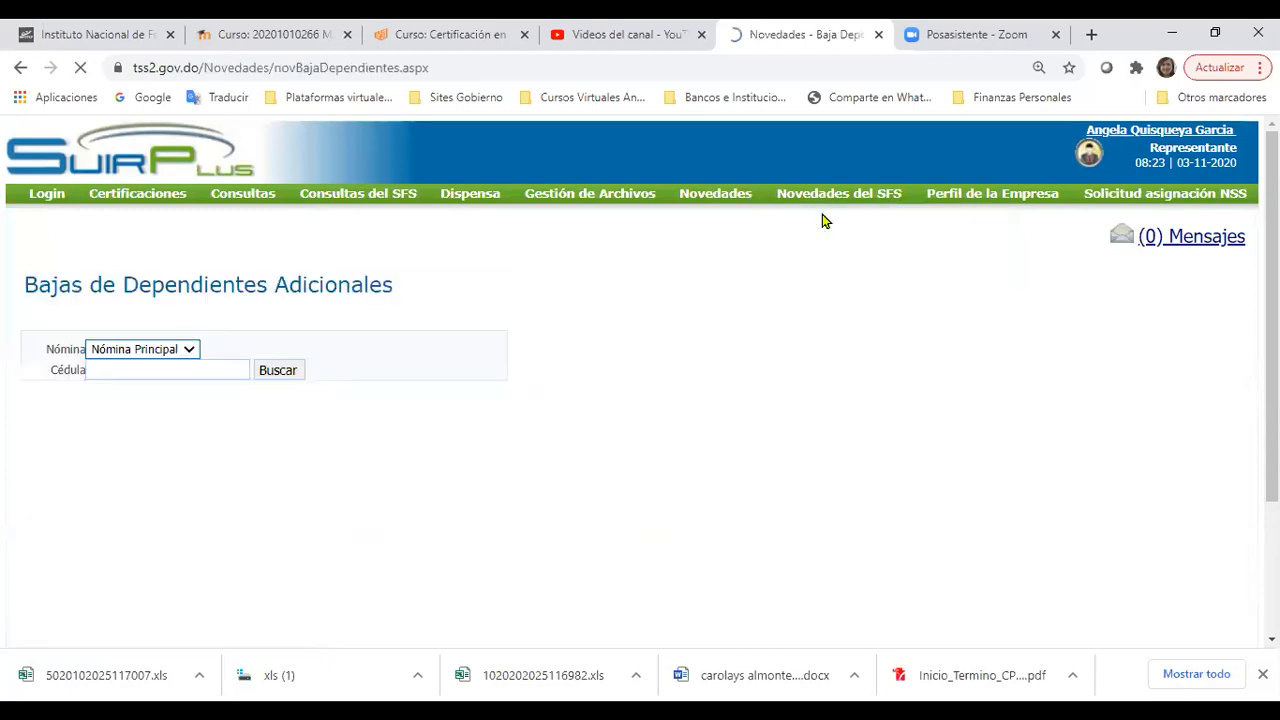
pyautogui.click(138, 369)
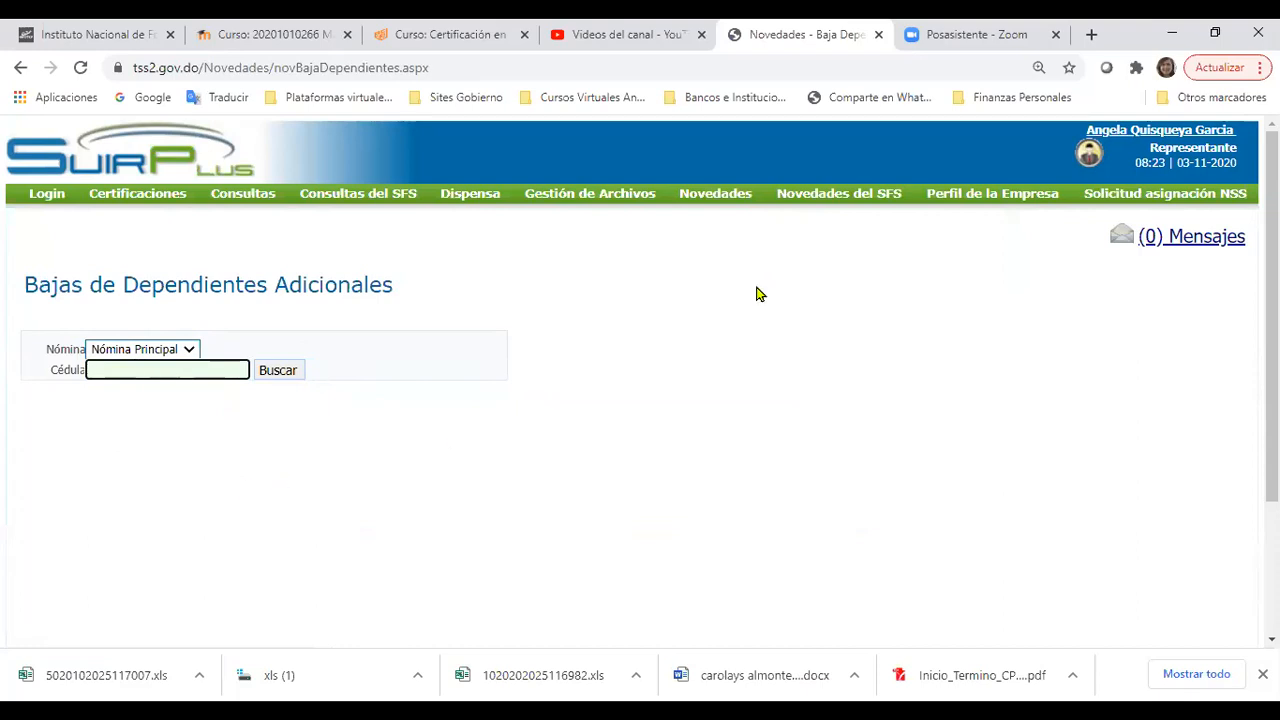
# Open the Subsidio por Enfermedad Común module and look up the employee with the previously used cédula
pyautogui.moveTo(812, 195)
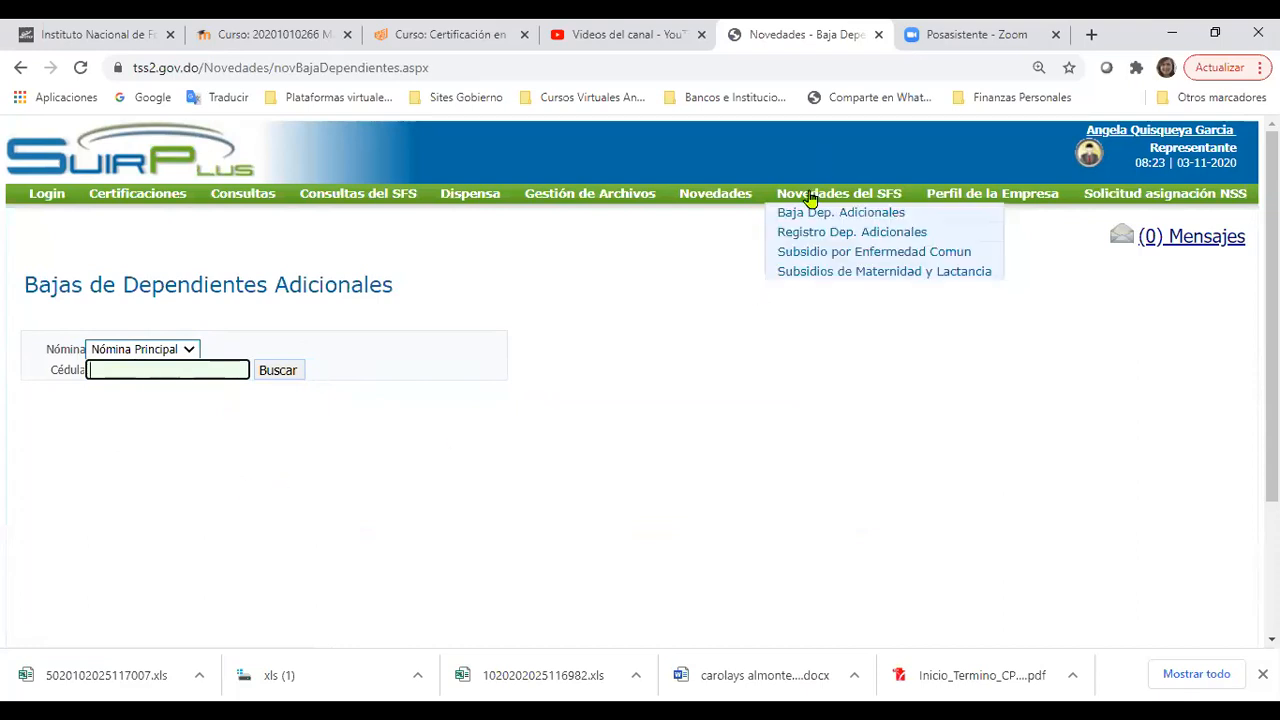
pyautogui.click(884, 259)
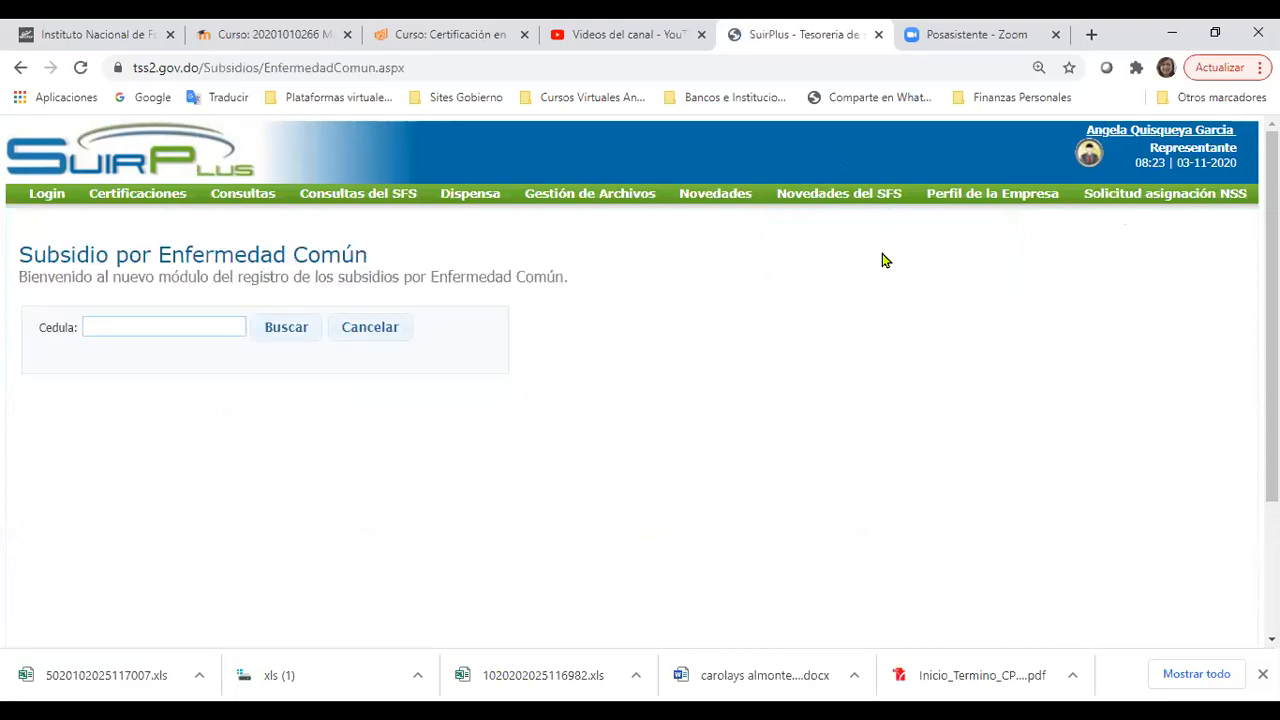
pyautogui.click(149, 323)
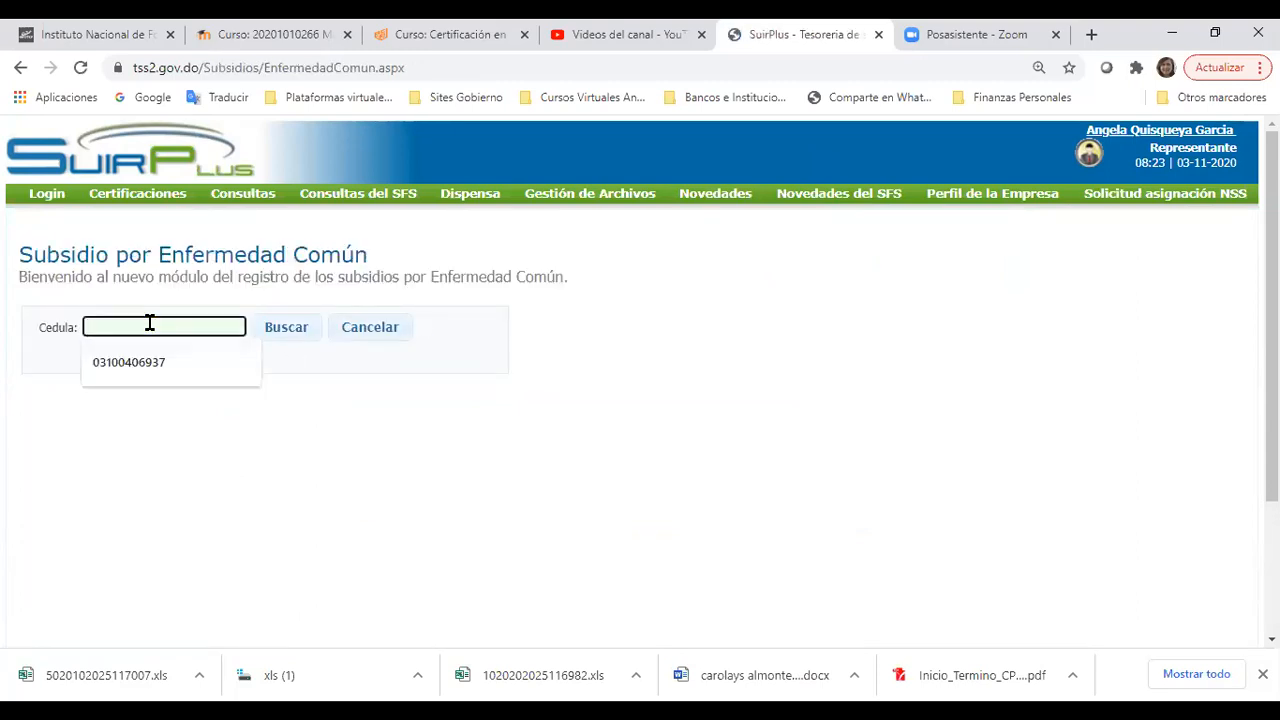
pyautogui.click(150, 361)
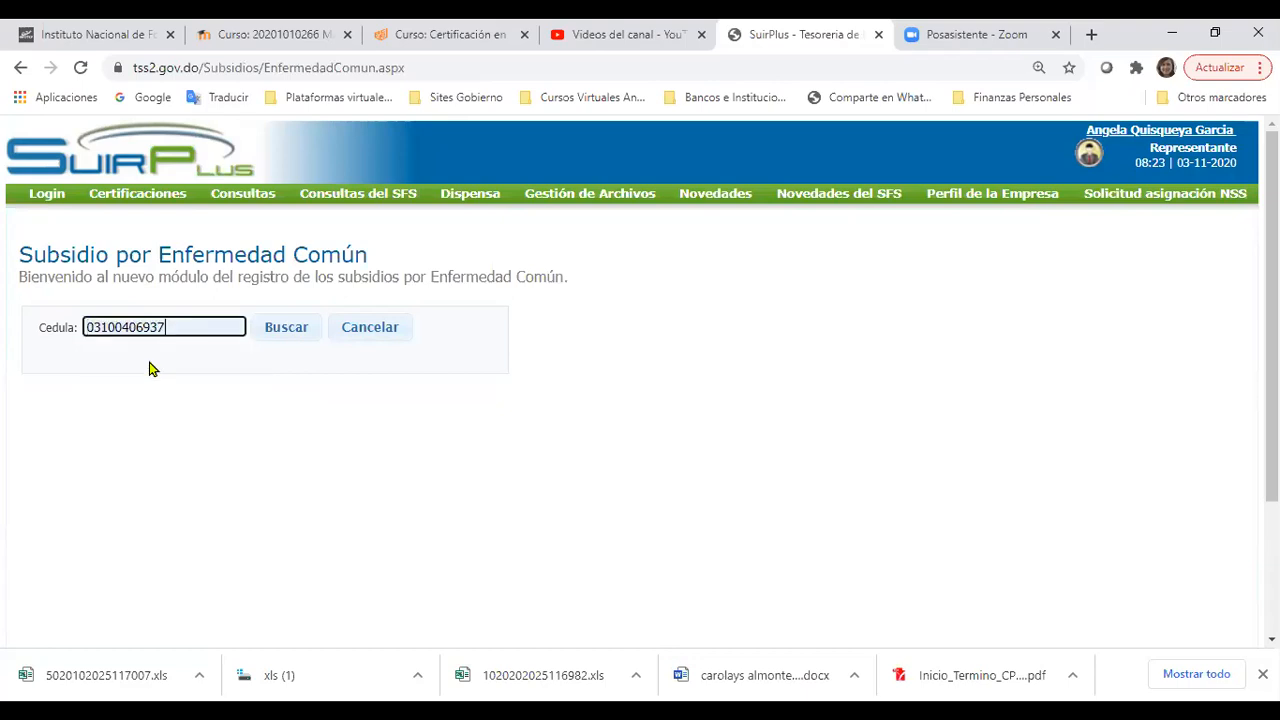
pyautogui.click(290, 330)
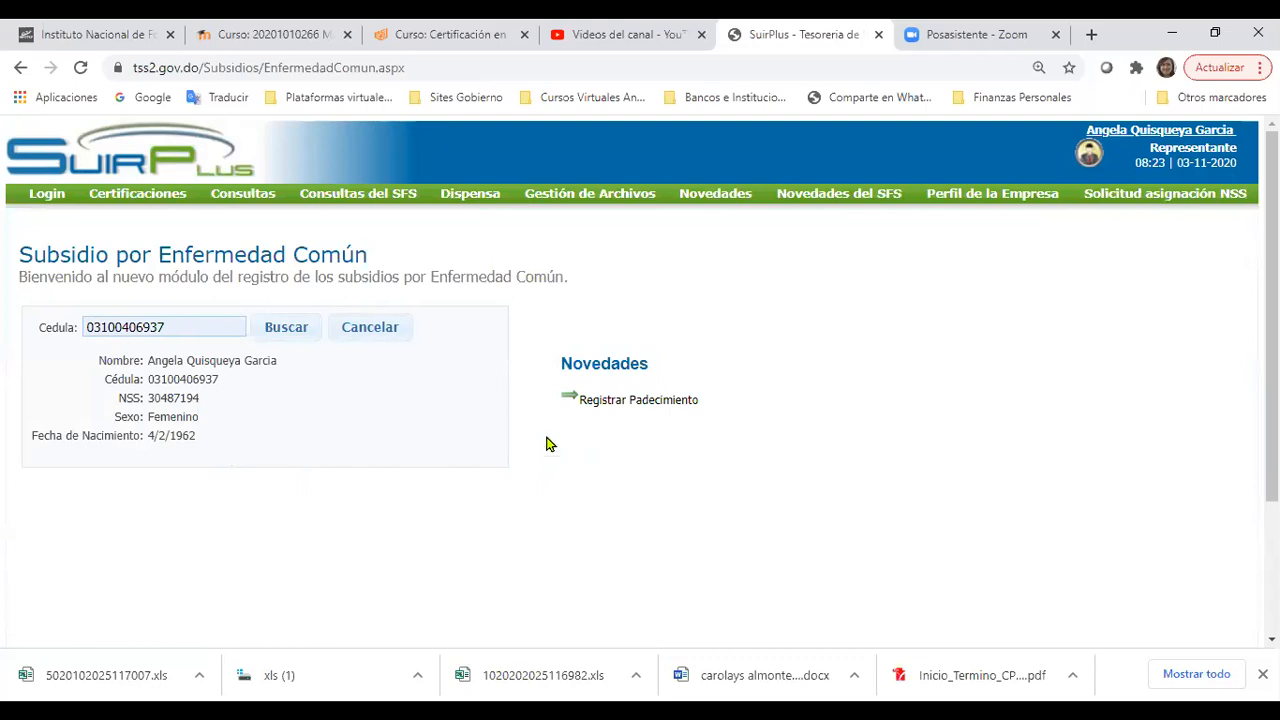
# Start Registrar Padecimiento for the found employee and examine the Nuevo Padecimiento fields for address, telephone, mobile and e-mail
pyautogui.click(617, 401)
pyautogui.scroll(-4, 445, 420)
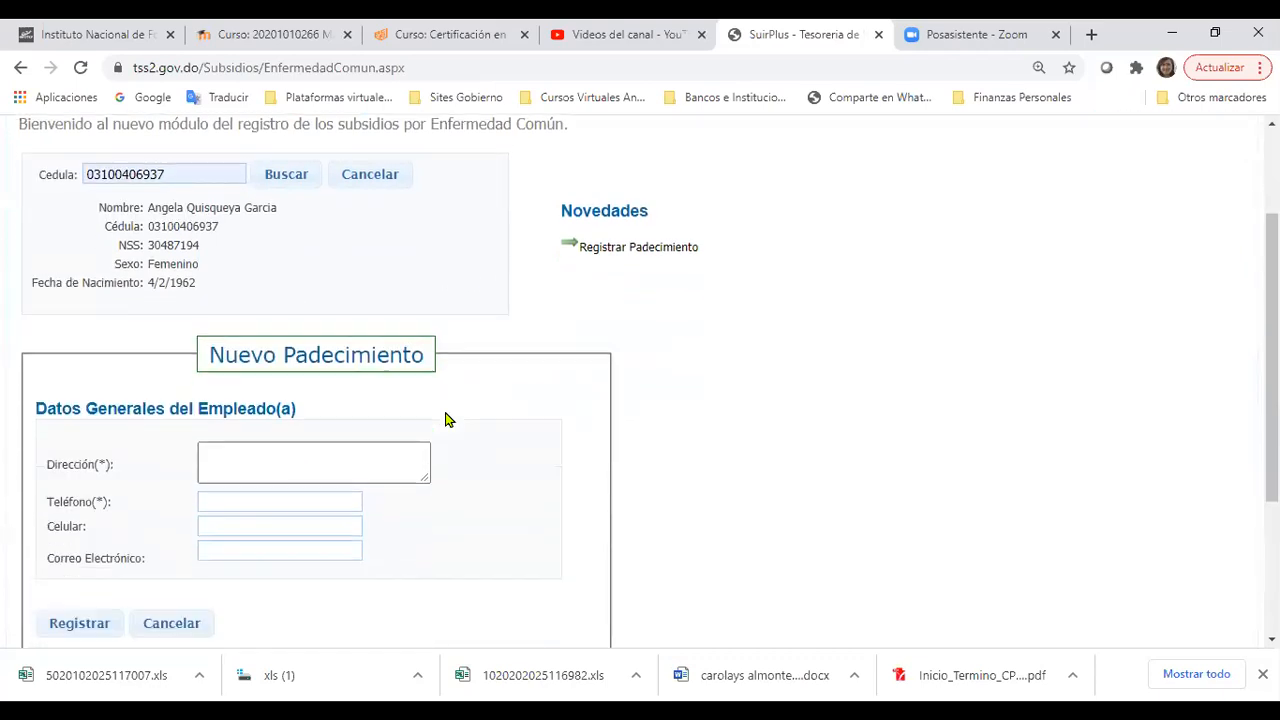
pyautogui.scroll(2, 445, 420)
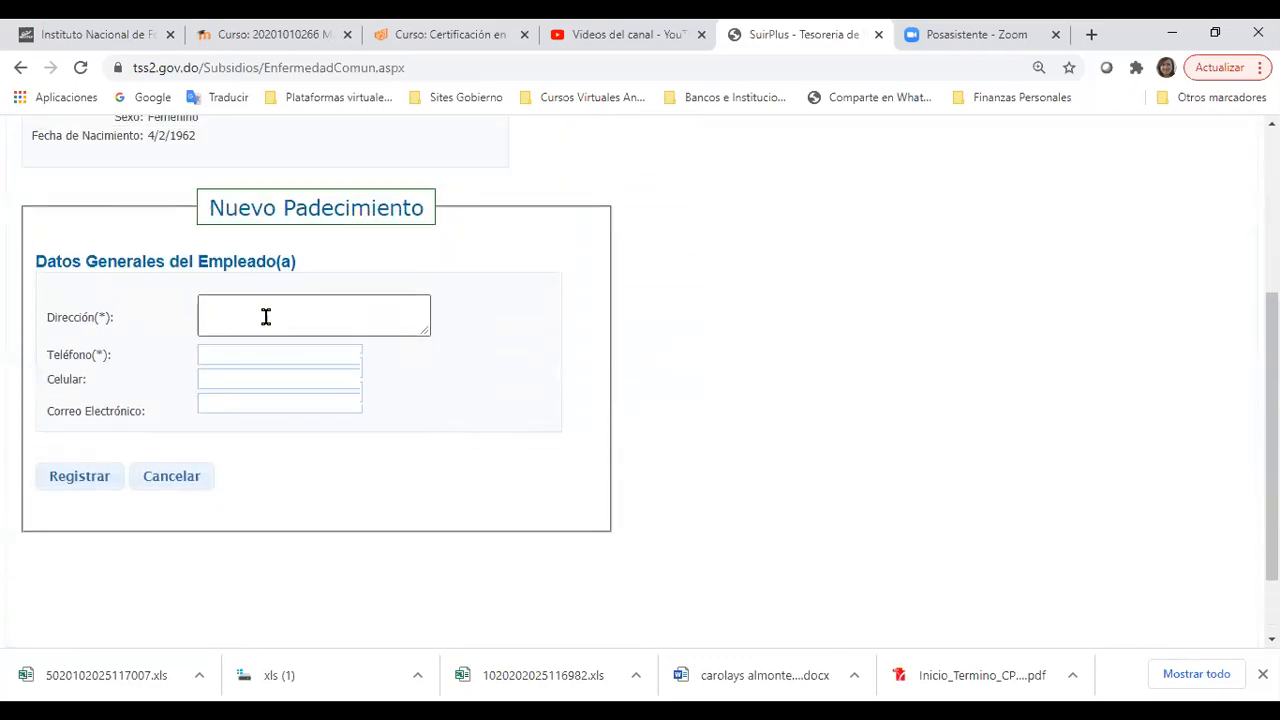
pyautogui.click(254, 310)
pyautogui.click(643, 367)
pyautogui.click(257, 359)
pyautogui.click(613, 376)
pyautogui.click(269, 378)
pyautogui.click(578, 420)
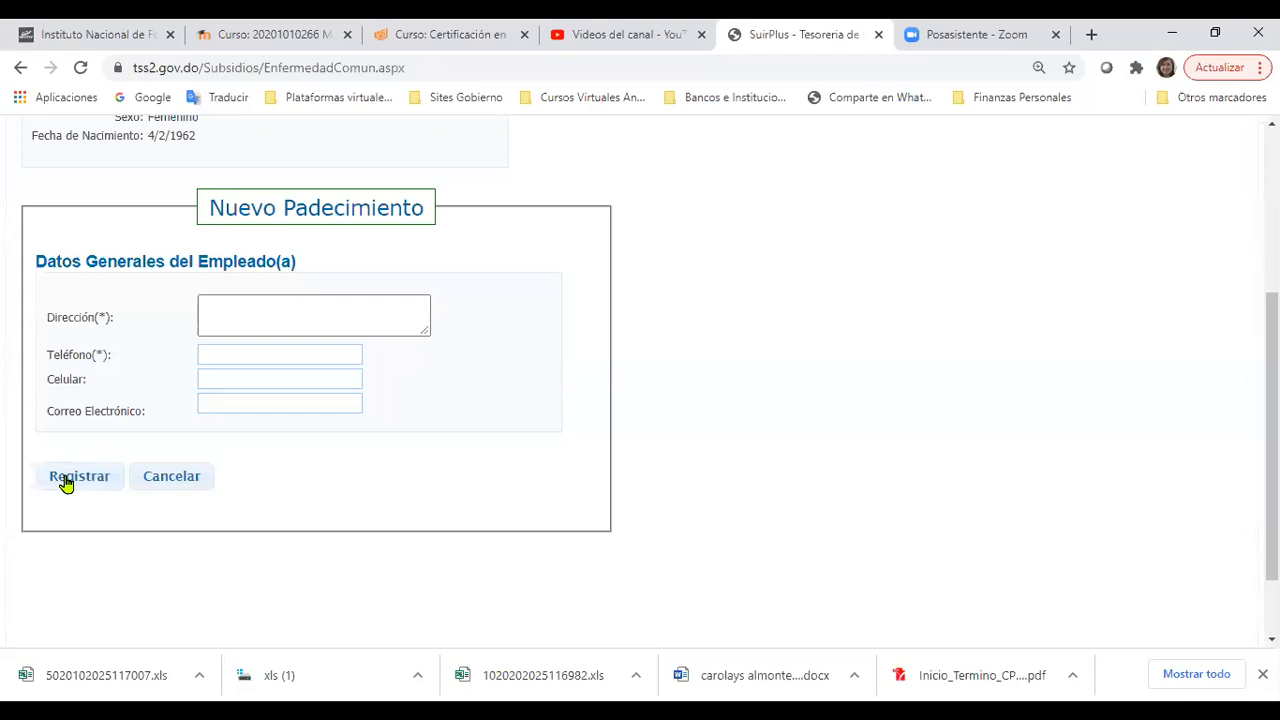
# Leave the Nuevo Padecimiento form unregistered and reload the Subsidio por Enfermedad Común module
pyautogui.scroll(3, 719, 169)
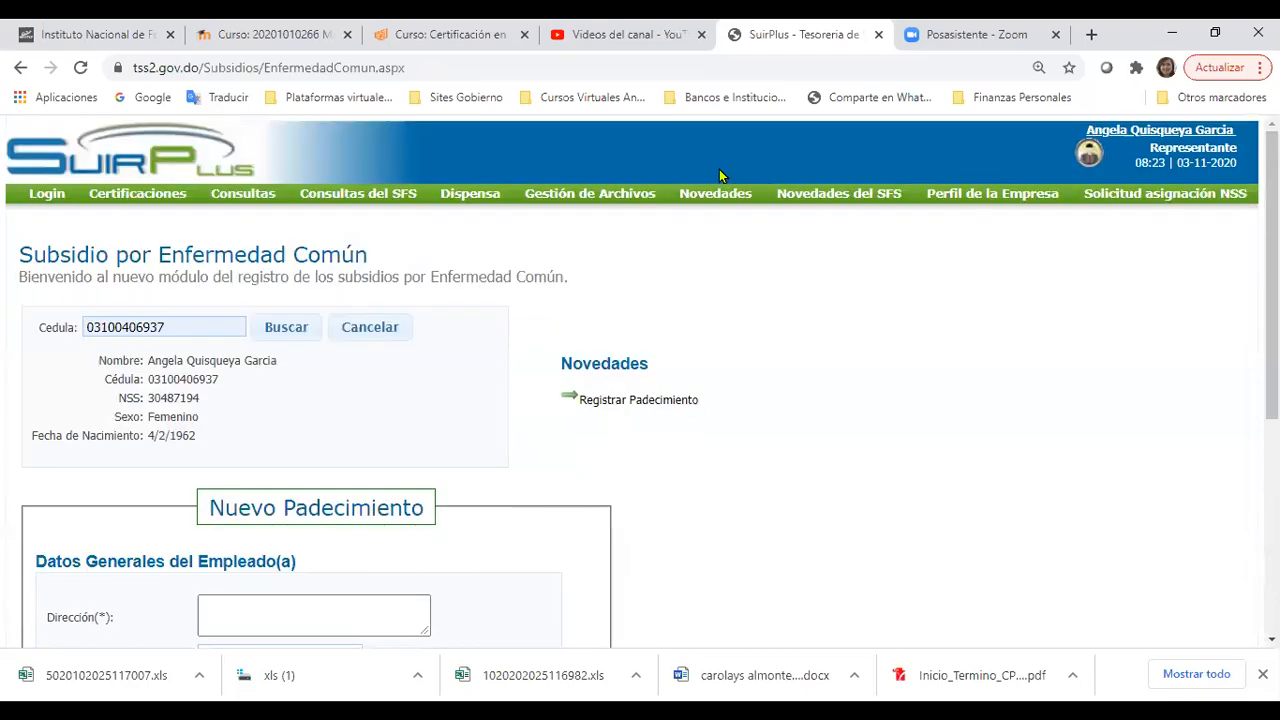
pyautogui.moveTo(716, 193)
pyautogui.moveTo(857, 192)
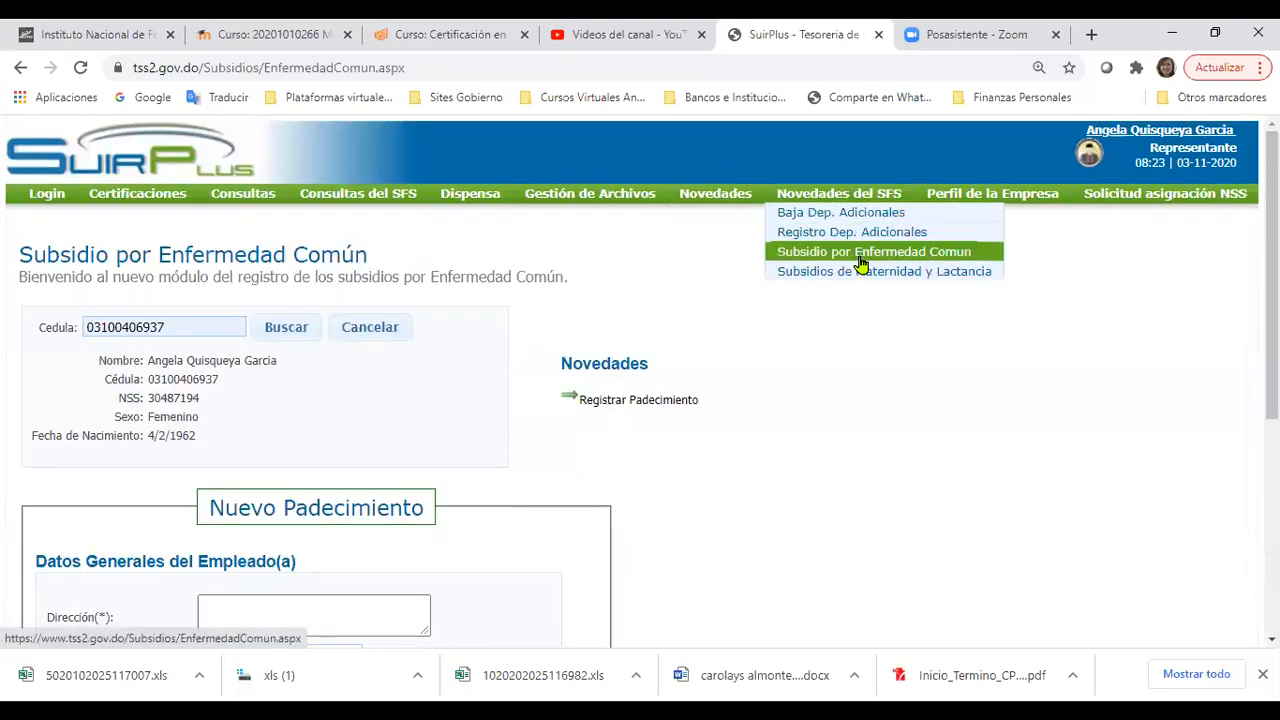
pyautogui.click(860, 252)
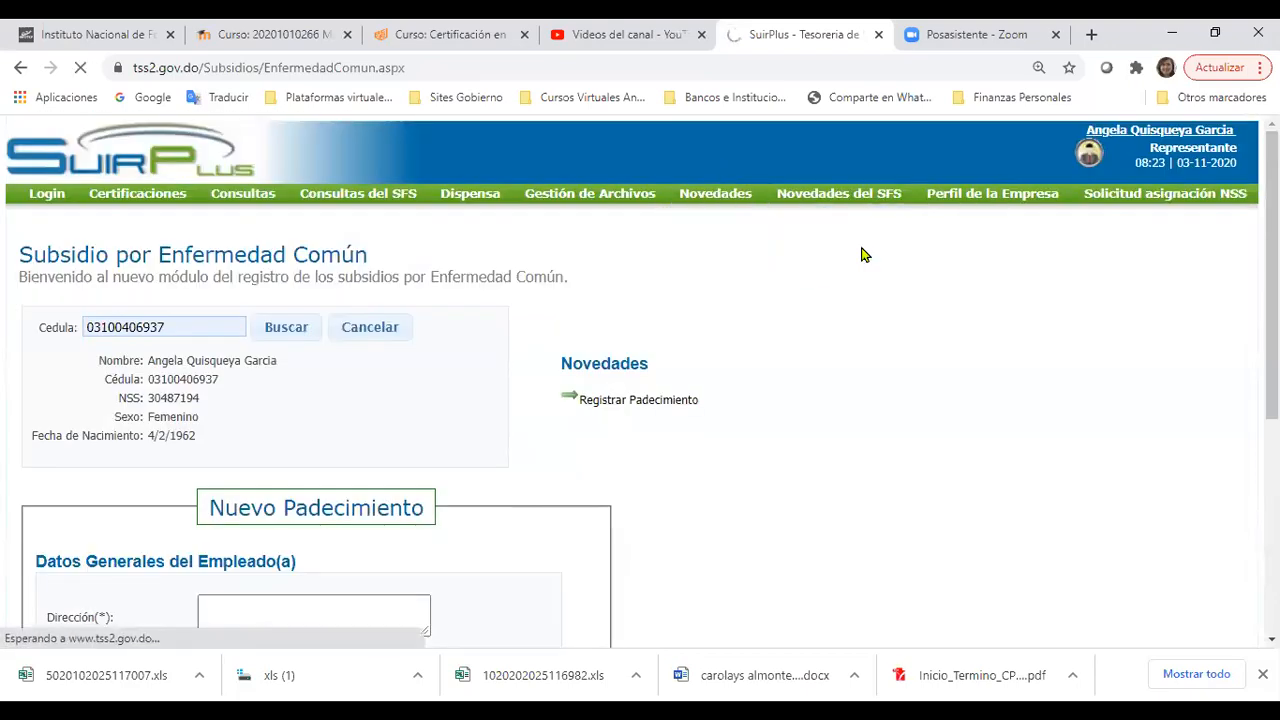
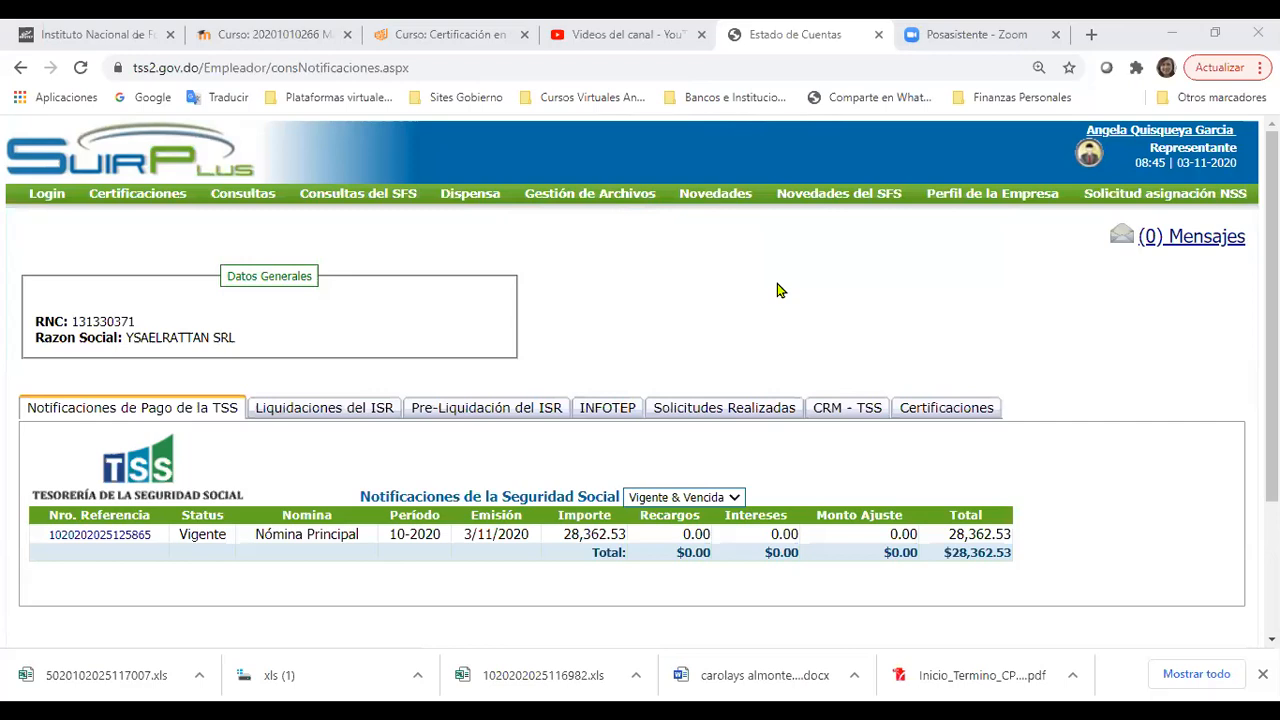
# Open the Subsidio por Enfermedad Común module from the Novedades del SFS options
pyautogui.moveTo(800, 200)
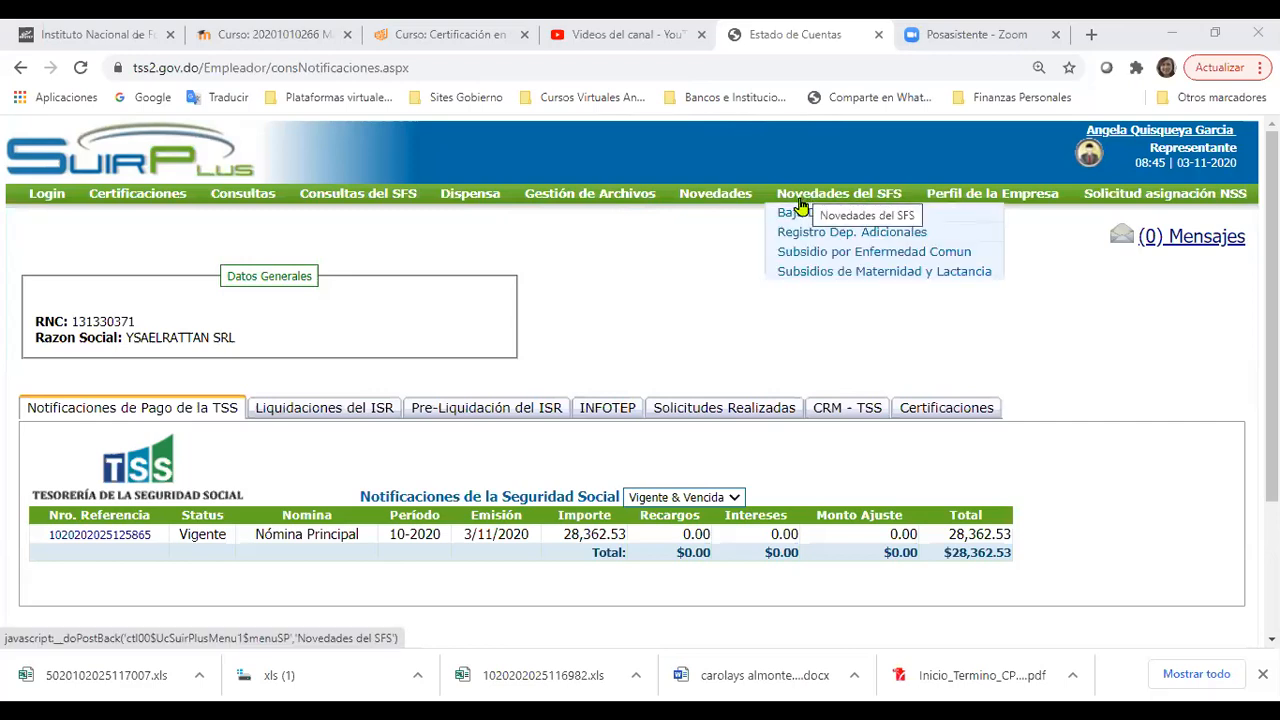
pyautogui.click(865, 262)
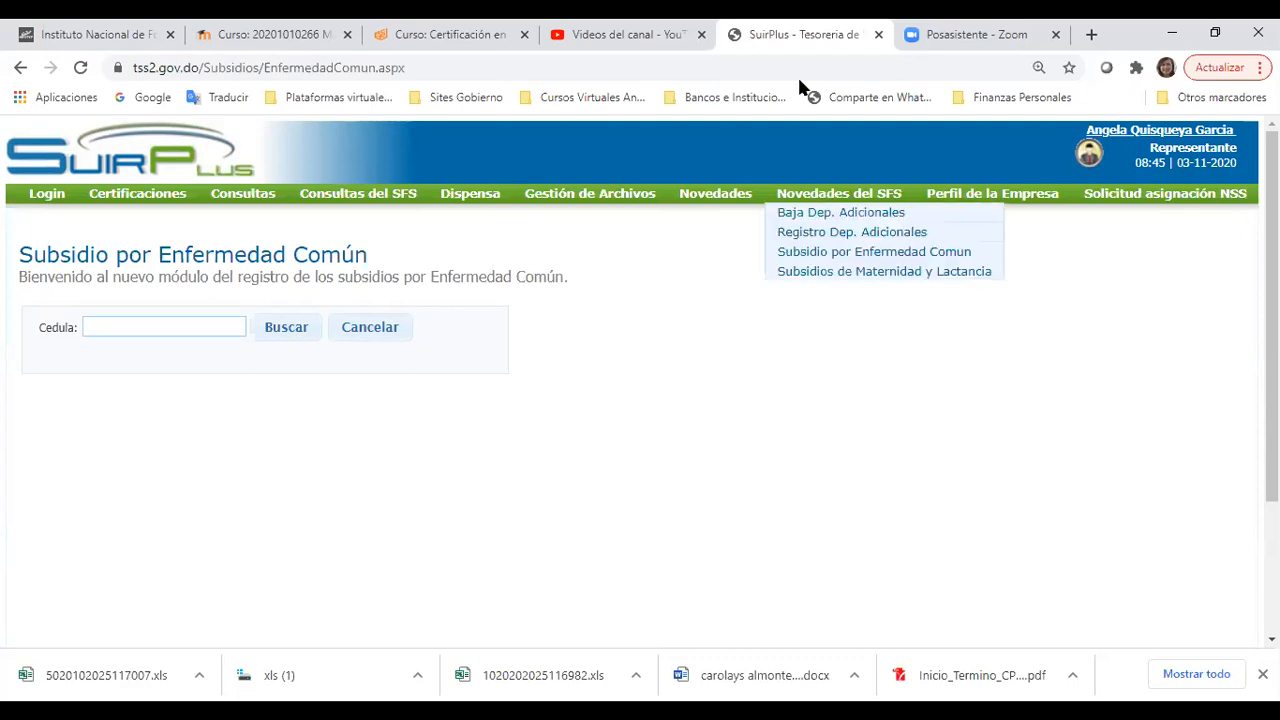
# Open the Subsidios de Maternidad y Lactancia module and look up the employee with the previously used cédula
pyautogui.moveTo(826, 195)
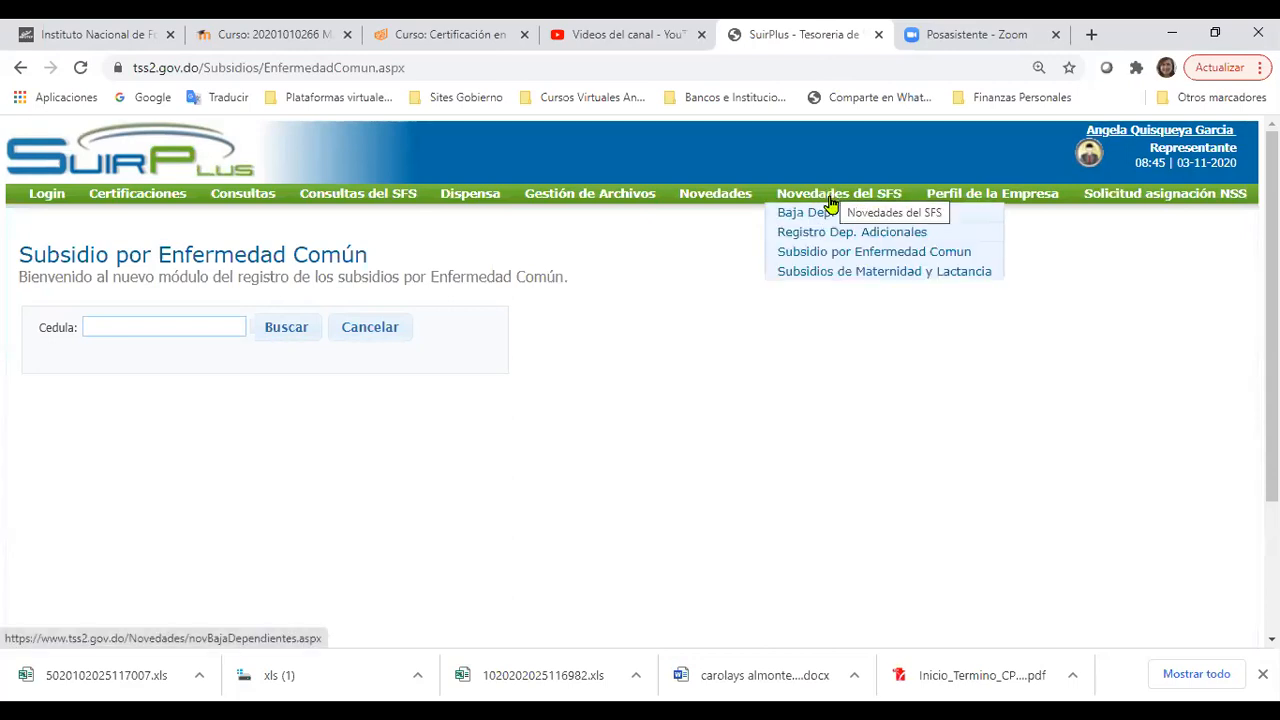
pyautogui.click(874, 272)
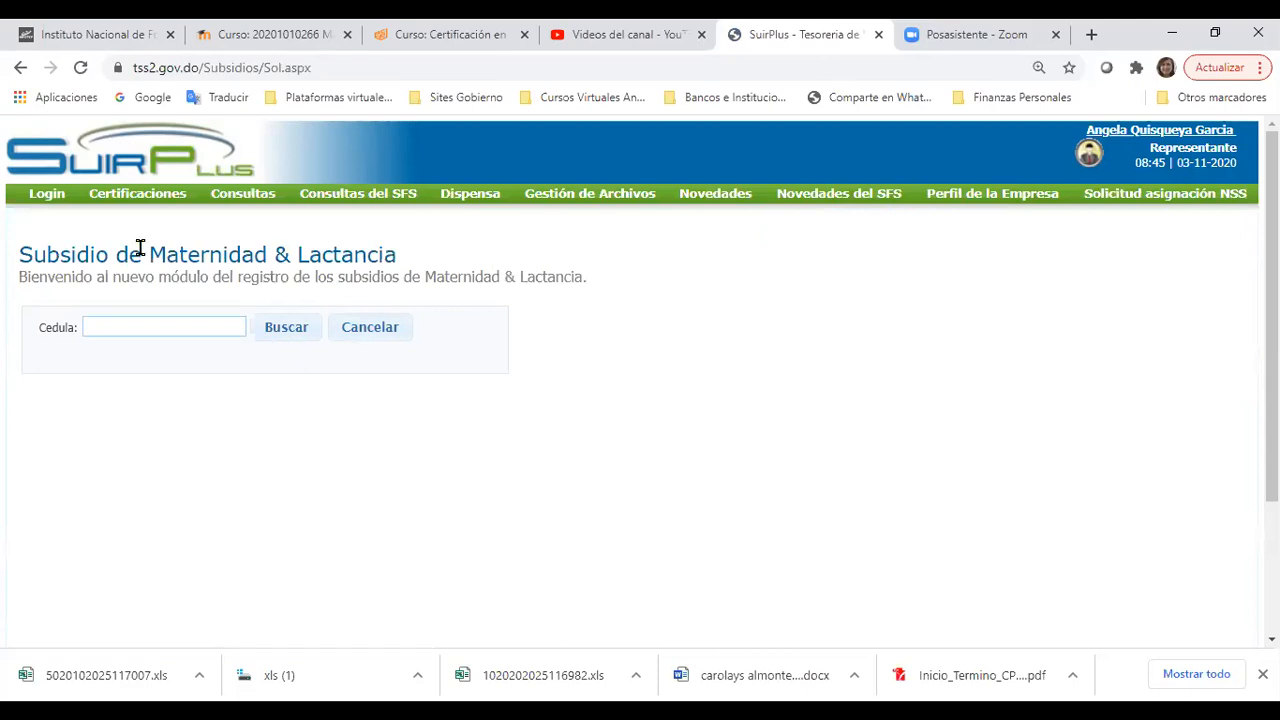
pyautogui.click(107, 326)
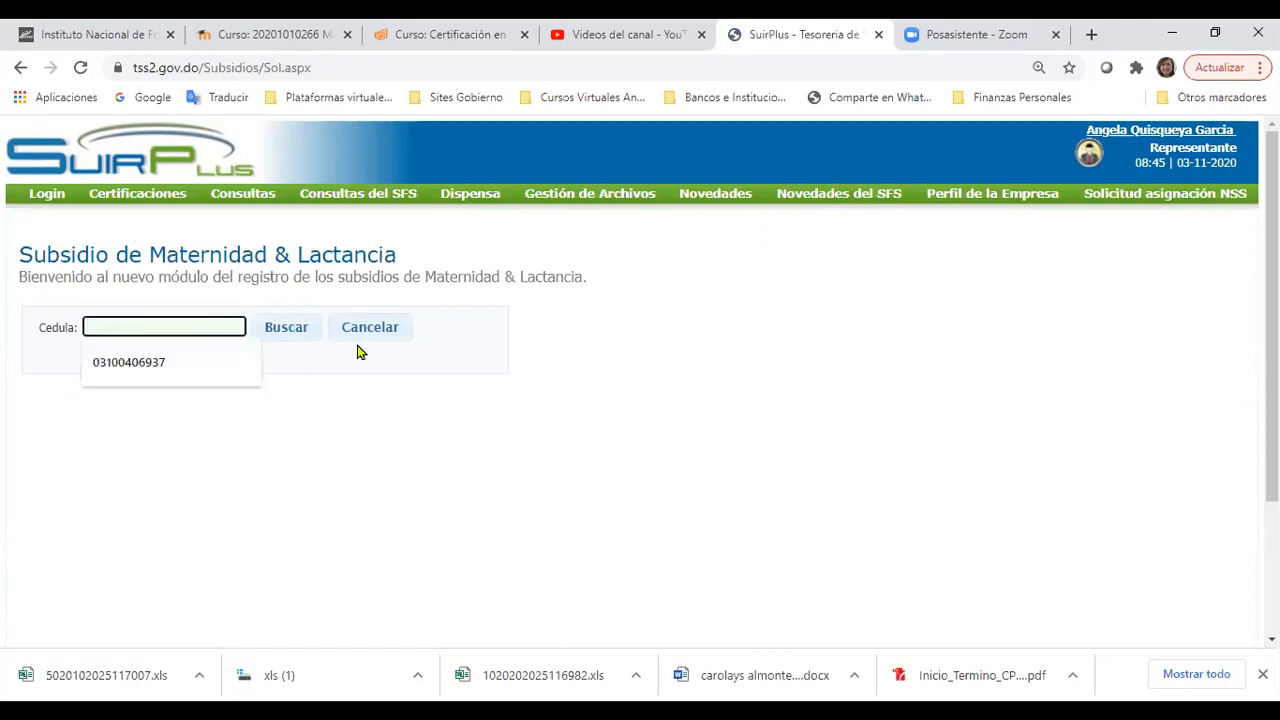
pyautogui.click(160, 366)
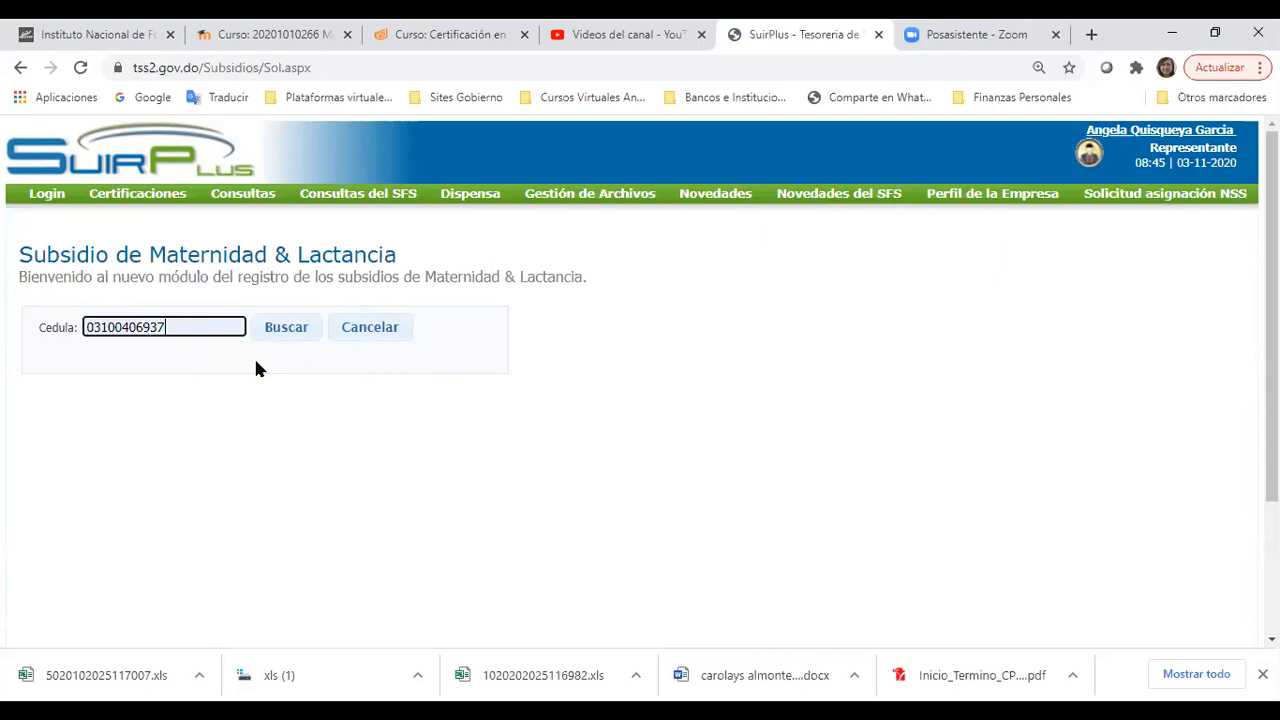
pyautogui.click(287, 329)
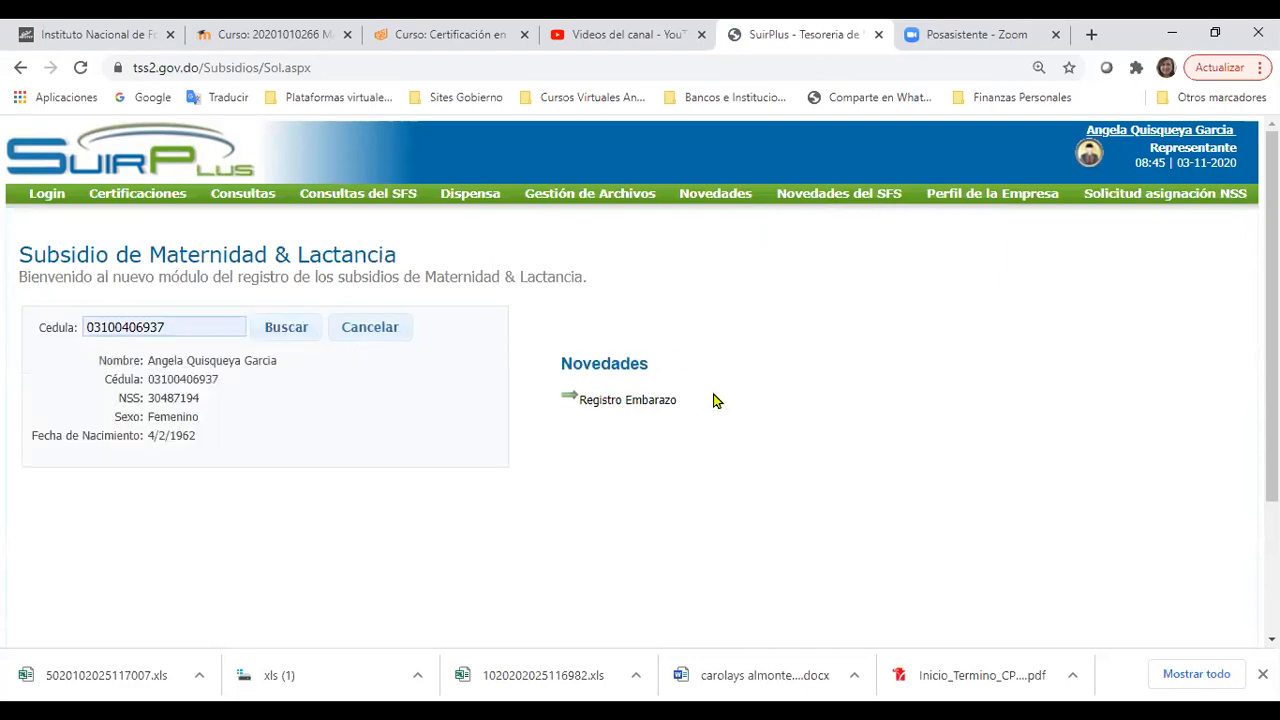
# Start Registro Embarazo for the found employee and examine the Datos Generales and tutor fields of the form
pyautogui.scroll(-1, 593, 449)
pyautogui.click(617, 310)
pyautogui.scroll(-2, 760, 420)
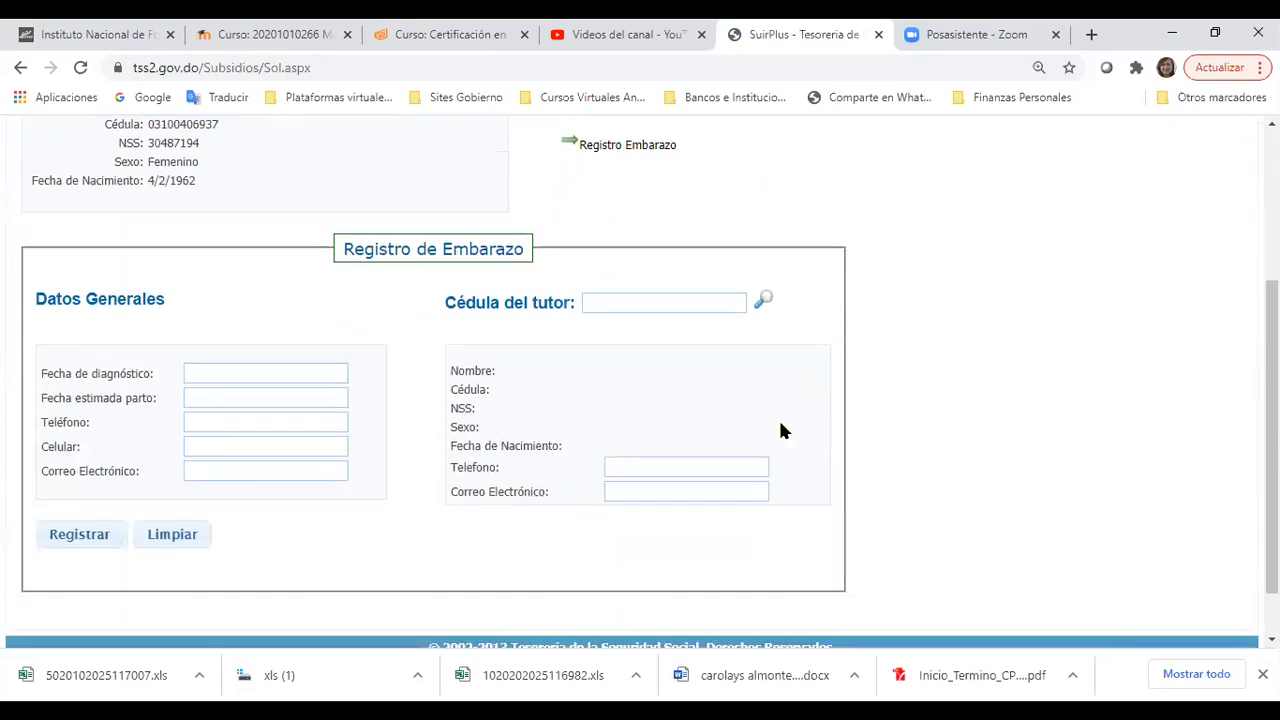
pyautogui.scroll(-1, 783, 430)
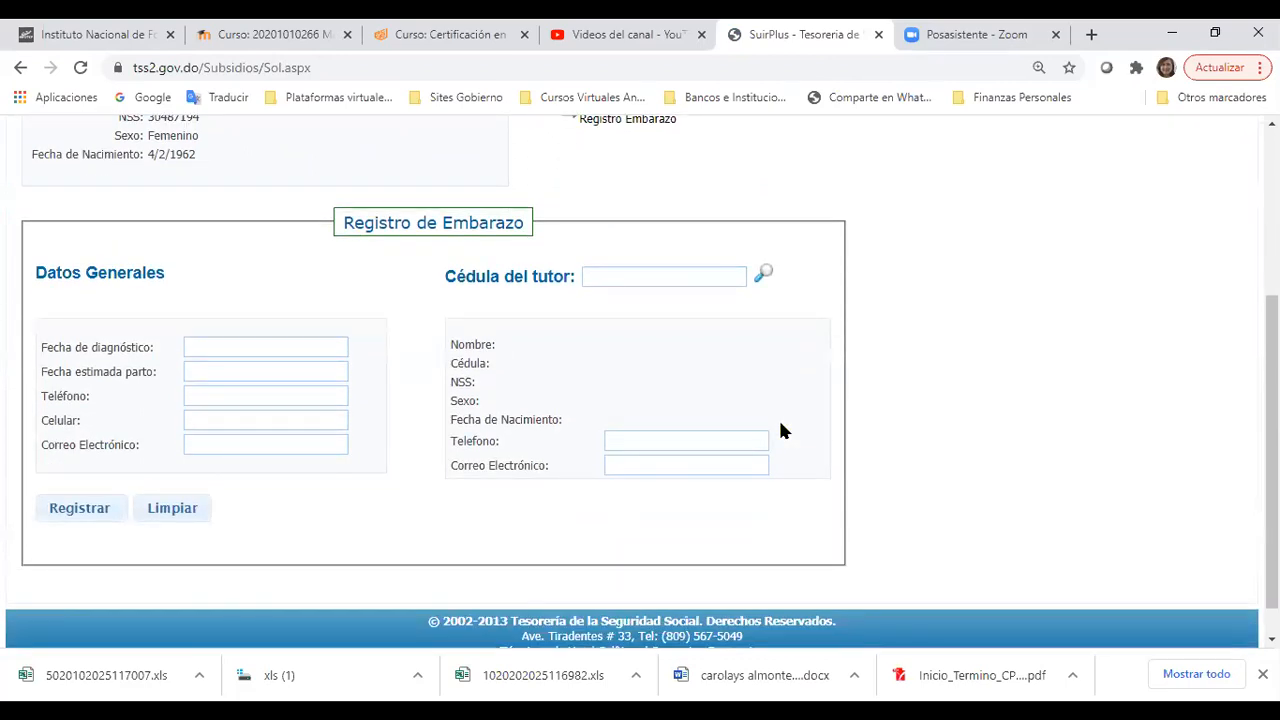
pyautogui.scroll(-1, 781, 424)
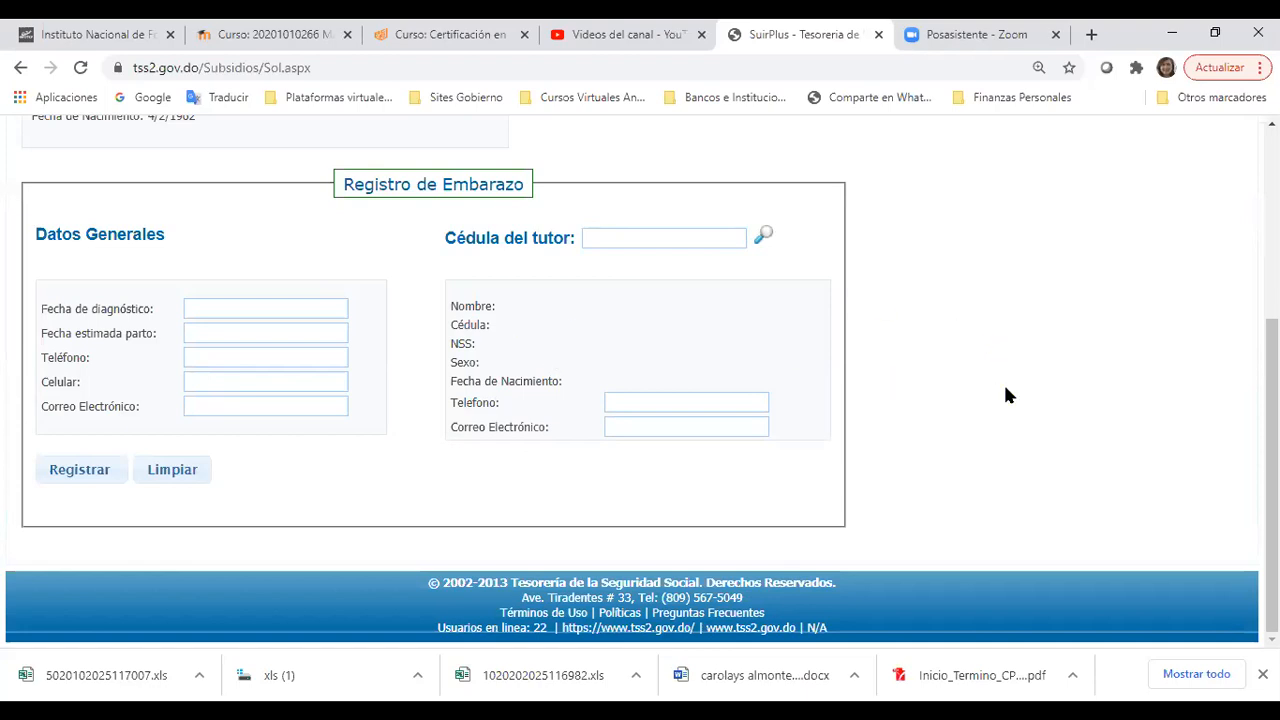
pyautogui.scroll(3, 1008, 395)
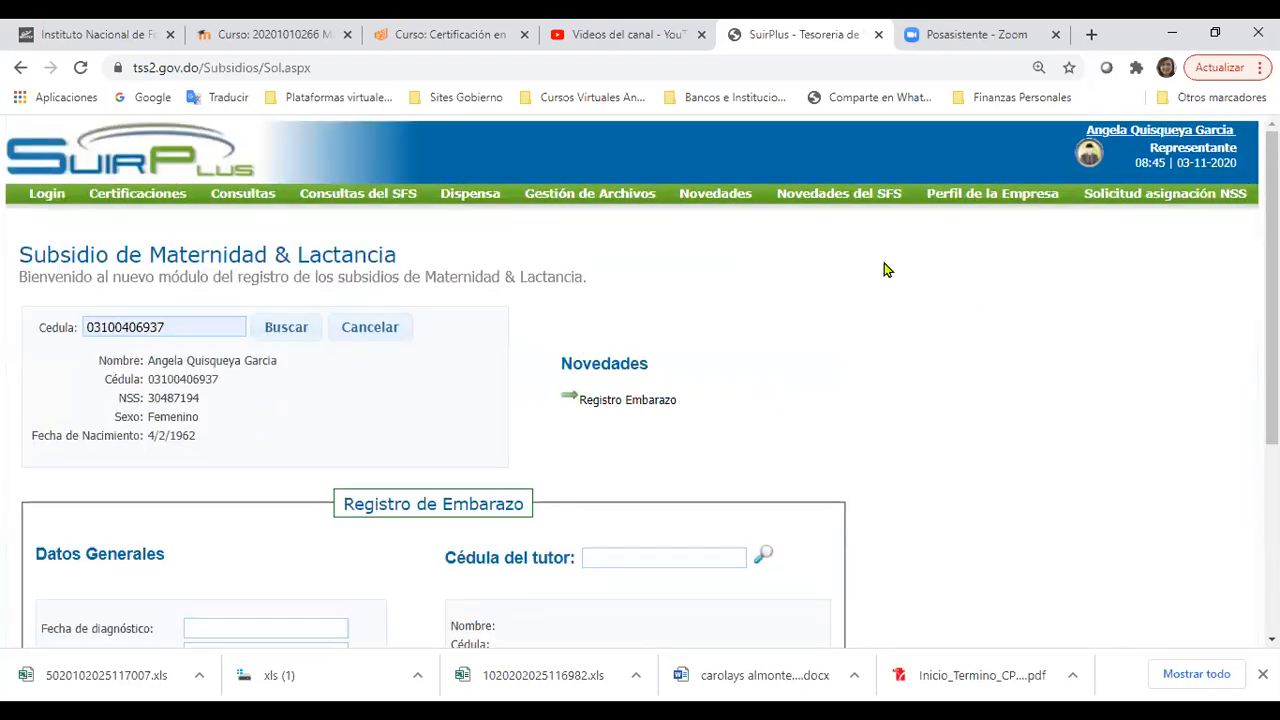
pyautogui.moveTo(825, 205)
pyautogui.scroll(-3, 929, 414)
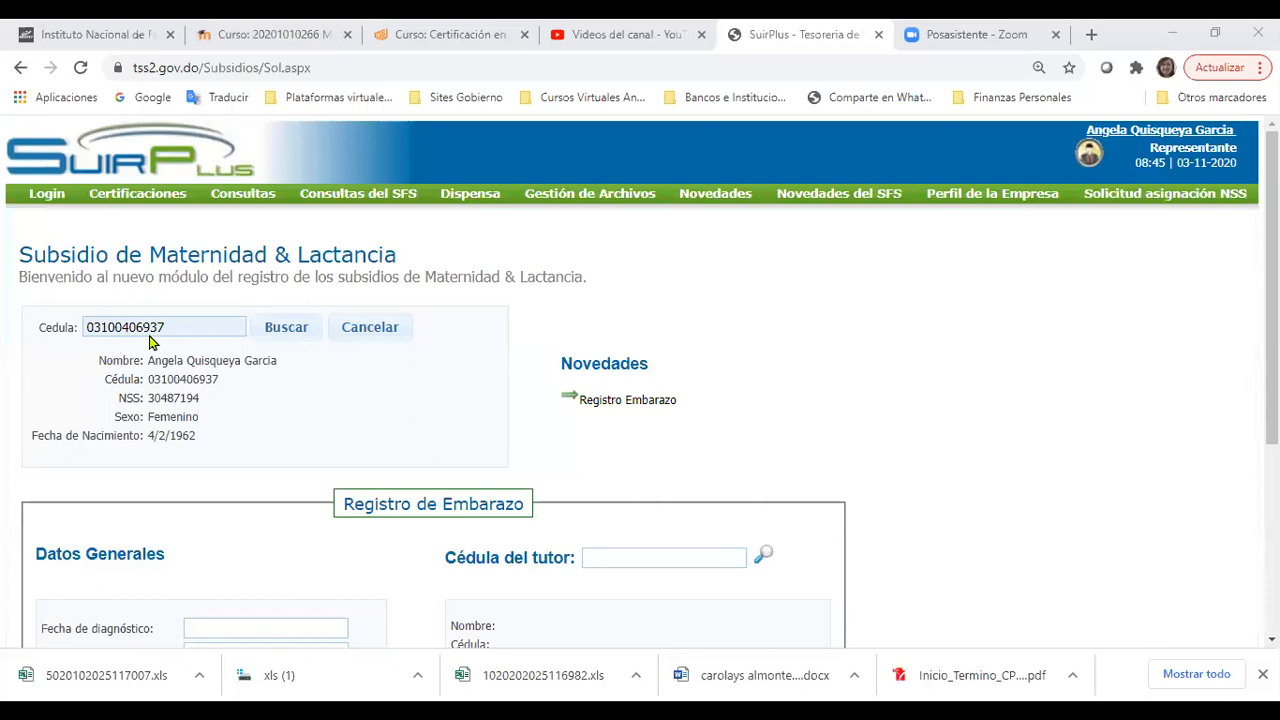
pyautogui.scroll(-3, 546, 373)
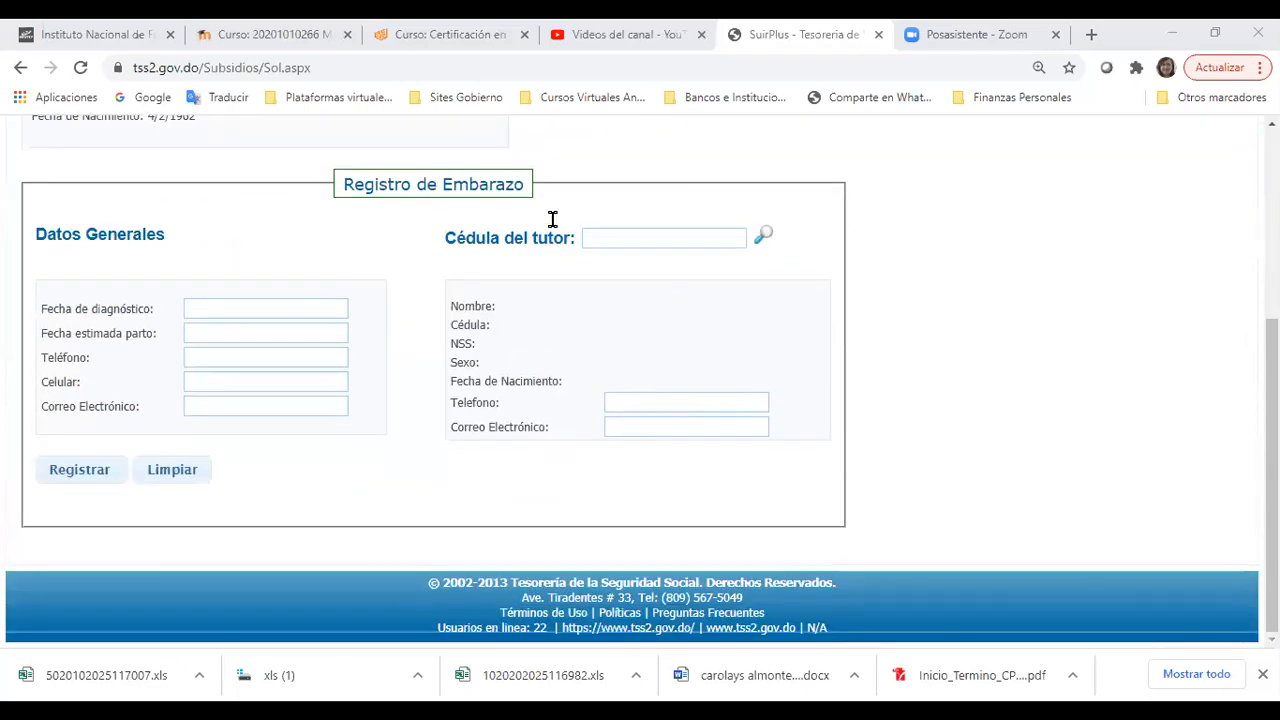